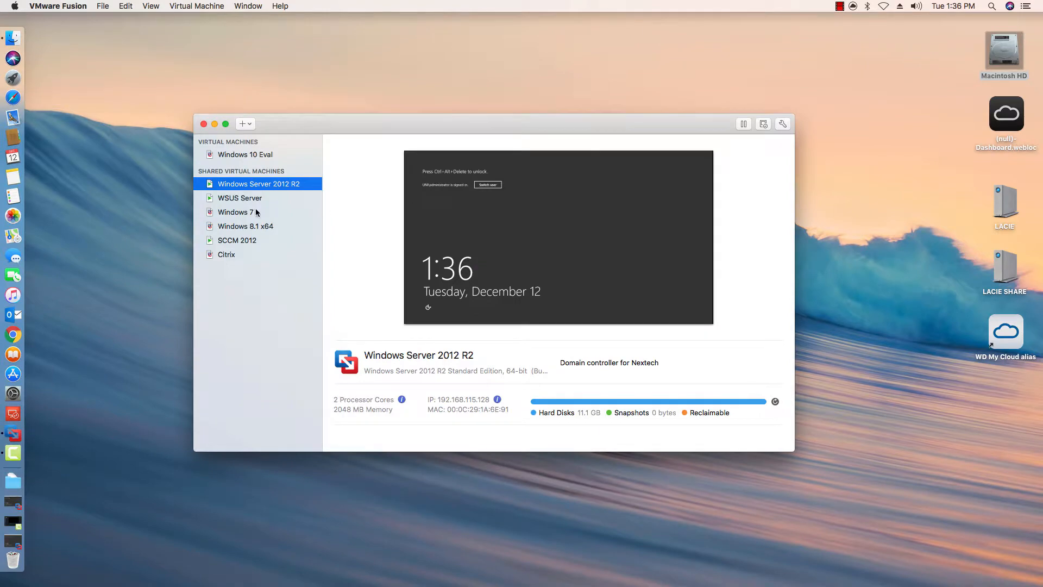
# - Open the WSUS Server virtual machine to reach its Server Manager dashboard
pyautogui.doubleClick(238, 201)
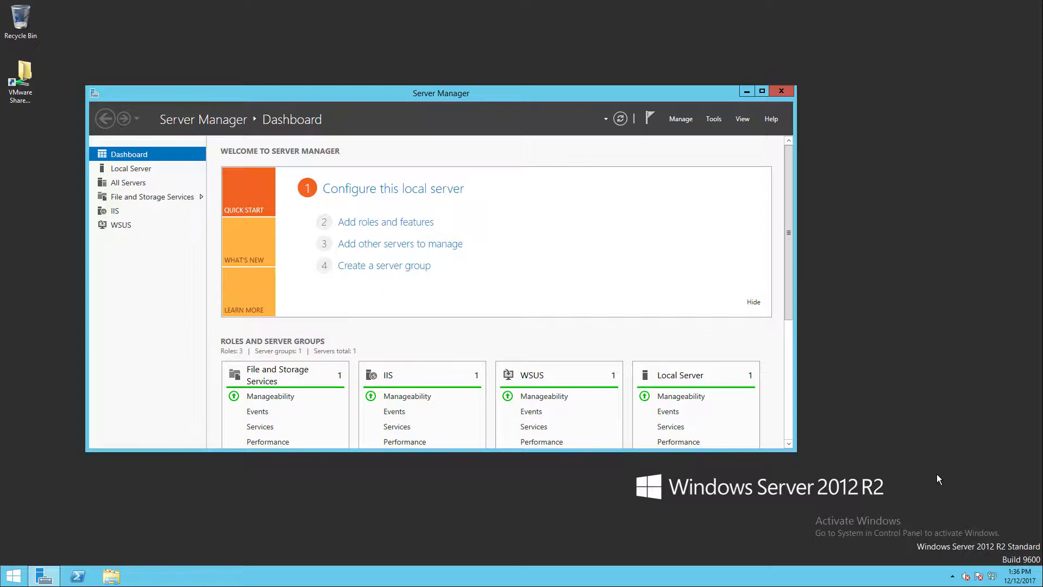
pyautogui.moveTo(789, 276); pyautogui.dragTo(787, 341)
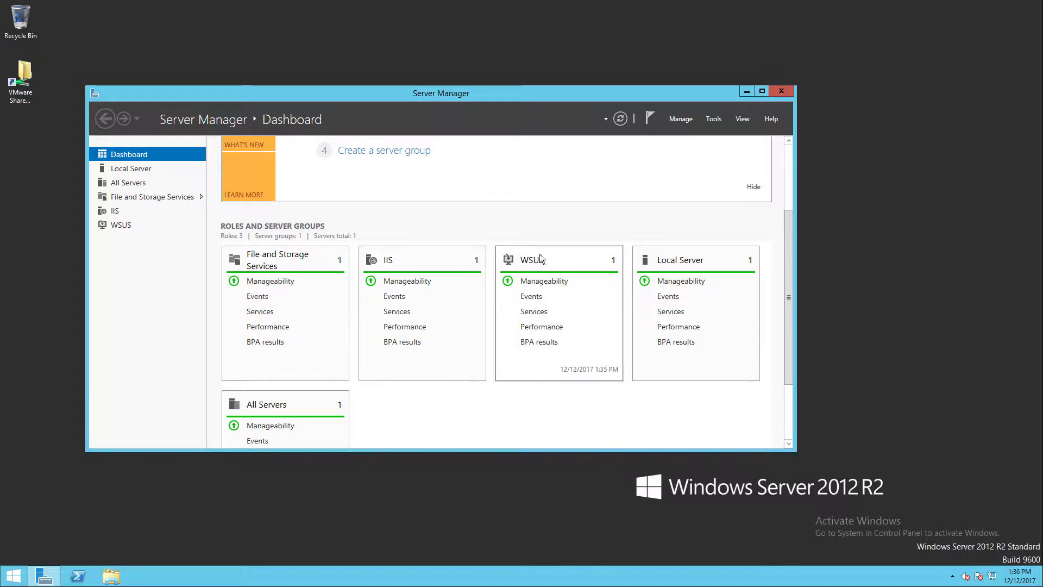
# - Start the Add Roles and Features wizard and advance to its Features page for the WSUS1 server
pyautogui.click(677, 120)
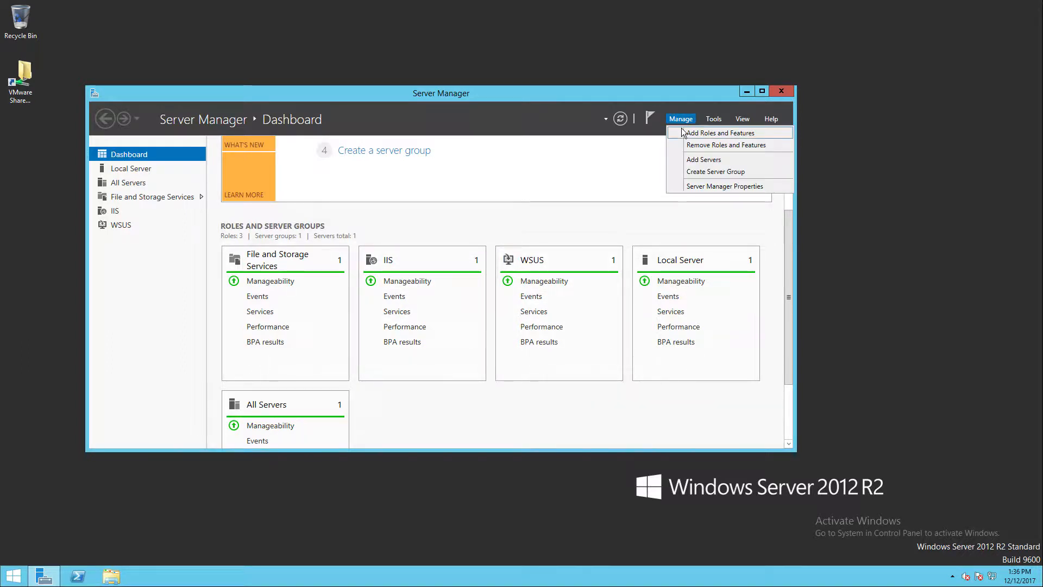
pyautogui.click(683, 133)
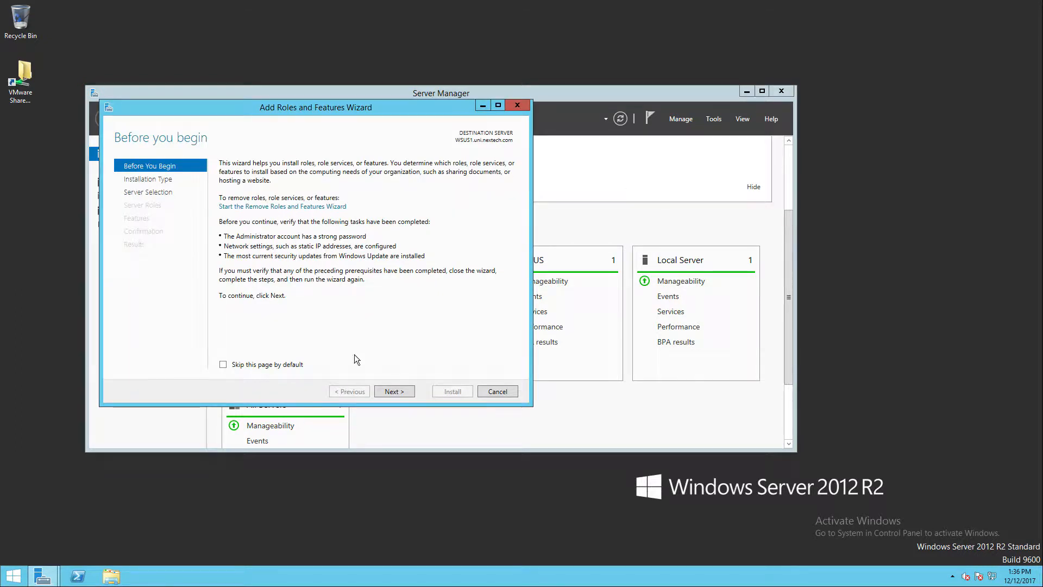
pyautogui.click(400, 393)
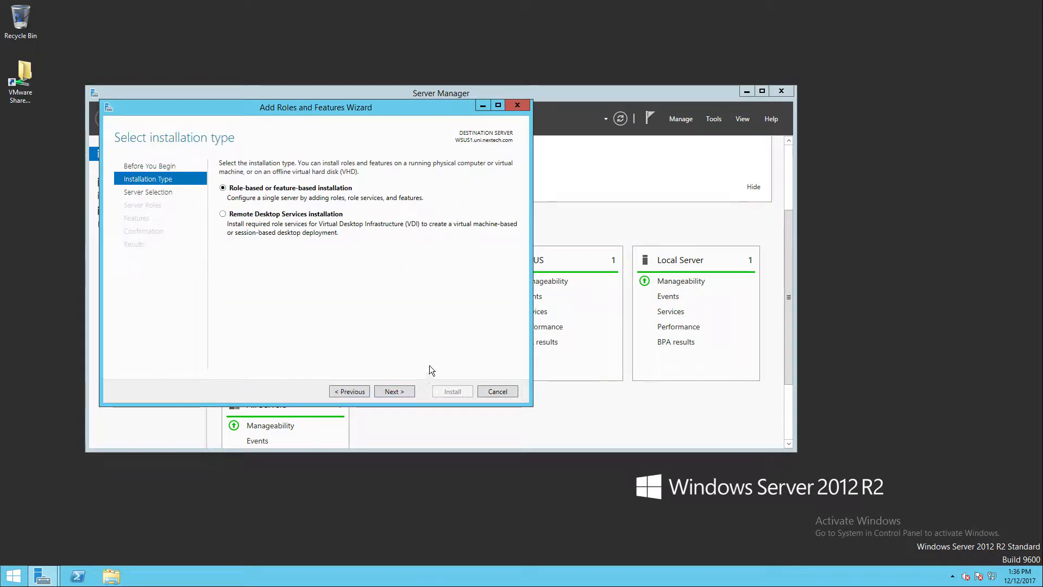
pyautogui.click(406, 391)
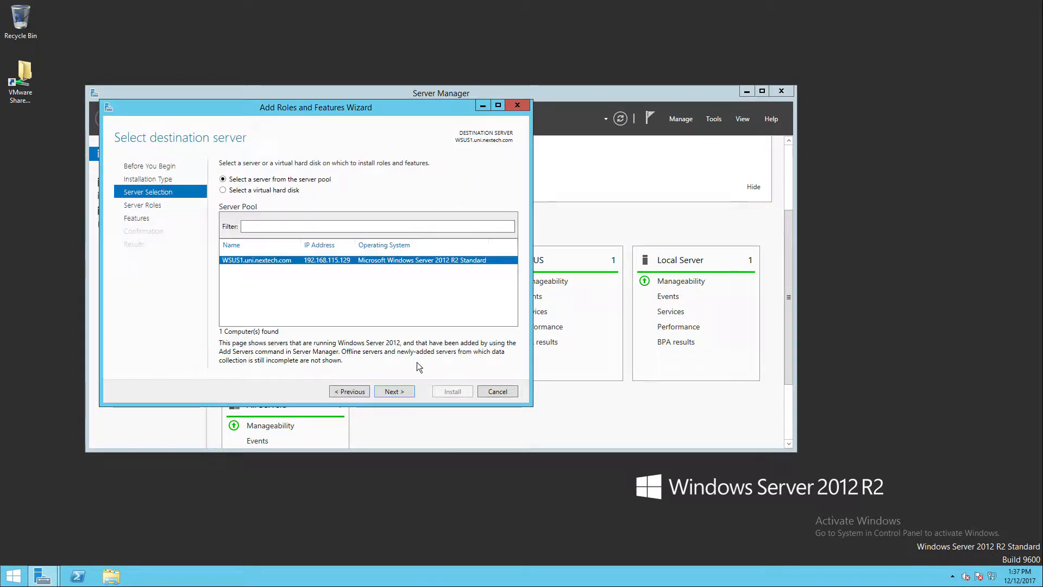
pyautogui.click(405, 393)
pyautogui.click(405, 392)
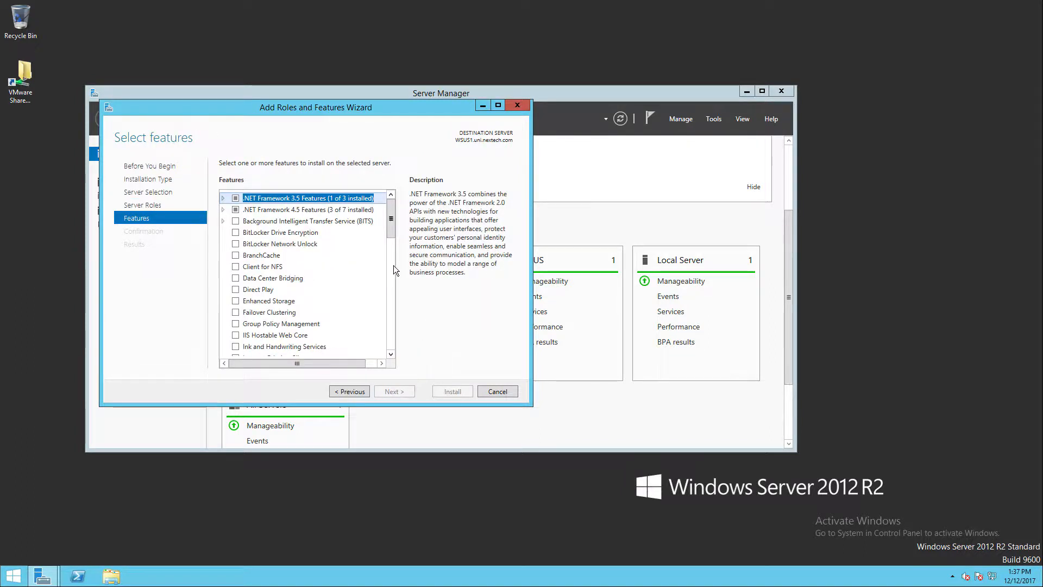
# - Examine the Remote Server Administration Tools and Role Administration Tools features, and cancel the wizard
pyautogui.moveTo(392, 228); pyautogui.dragTo(392, 293)
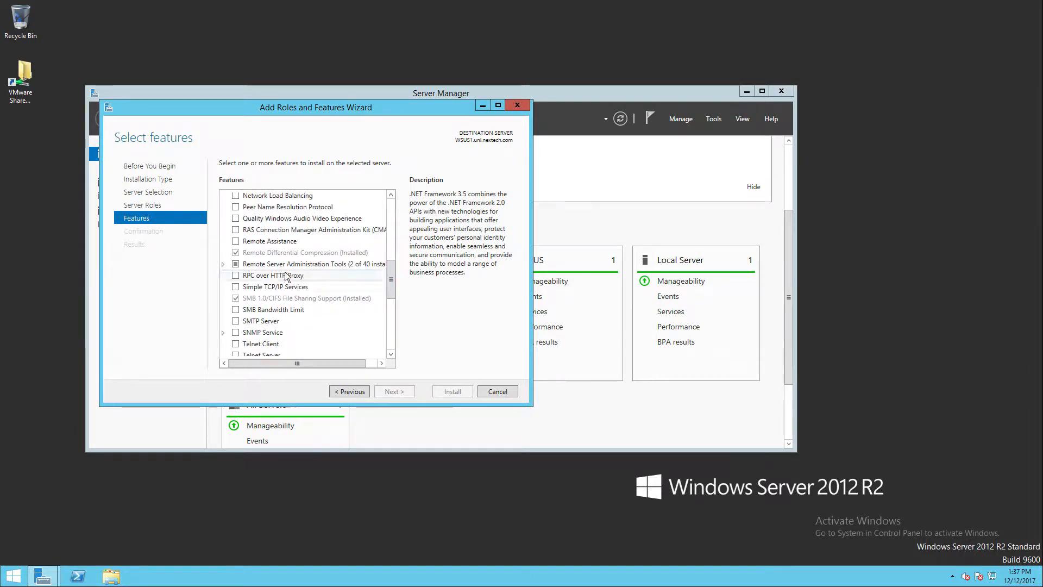
pyautogui.click(223, 264)
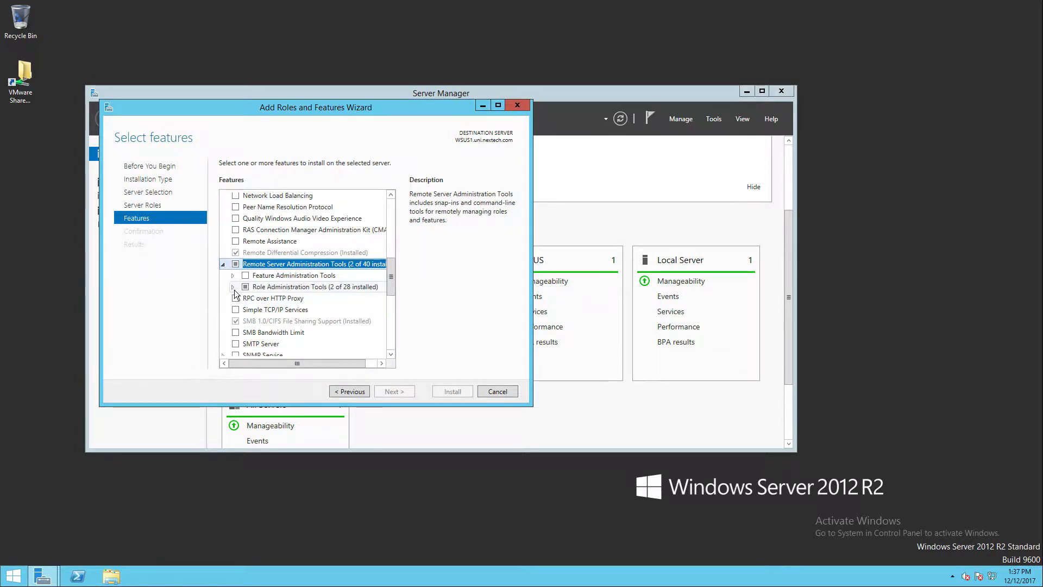
pyautogui.click(234, 288)
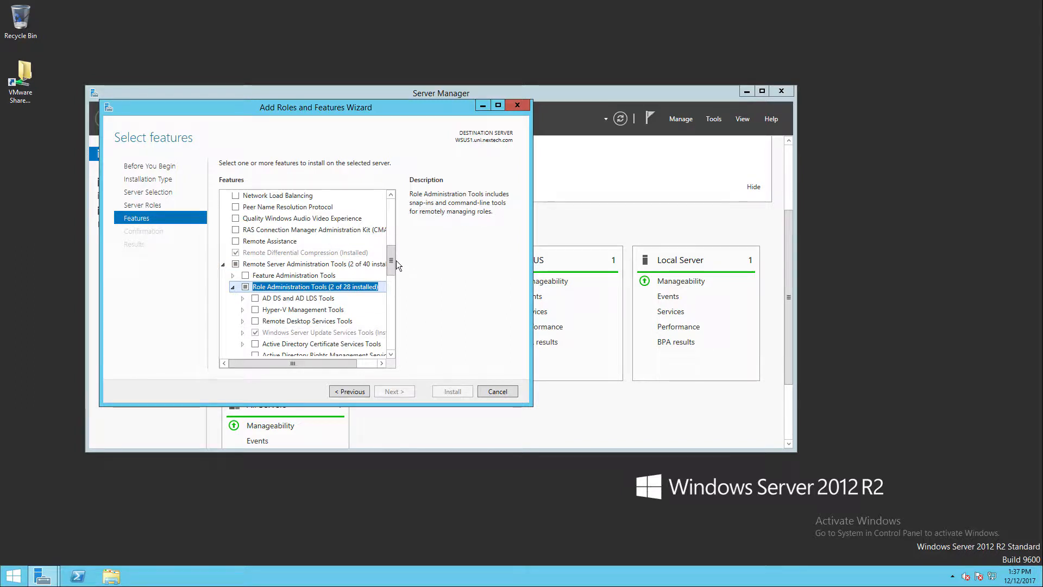
pyautogui.moveTo(392, 261); pyautogui.dragTo(383, 337)
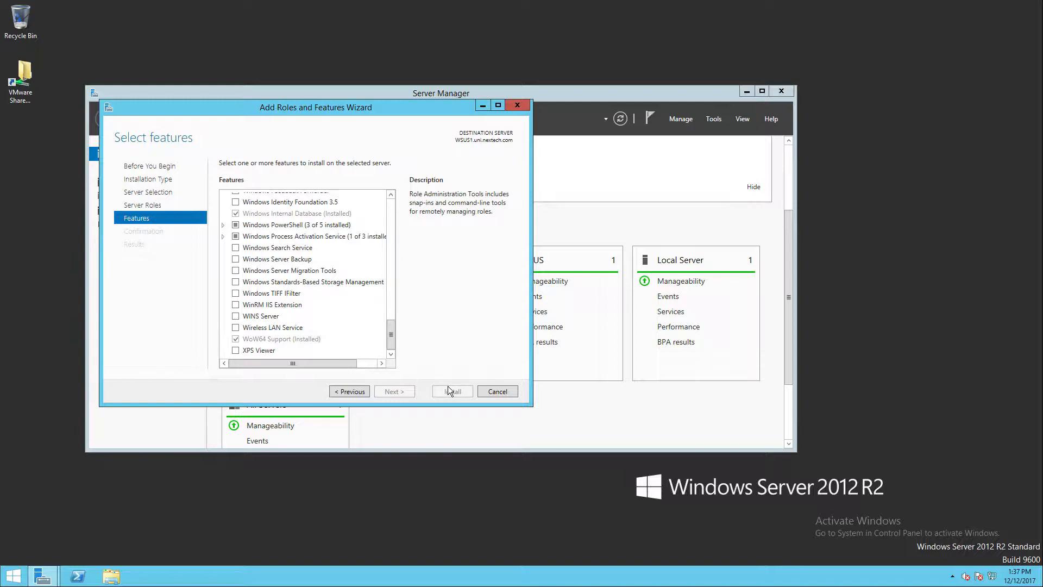
pyautogui.click(504, 392)
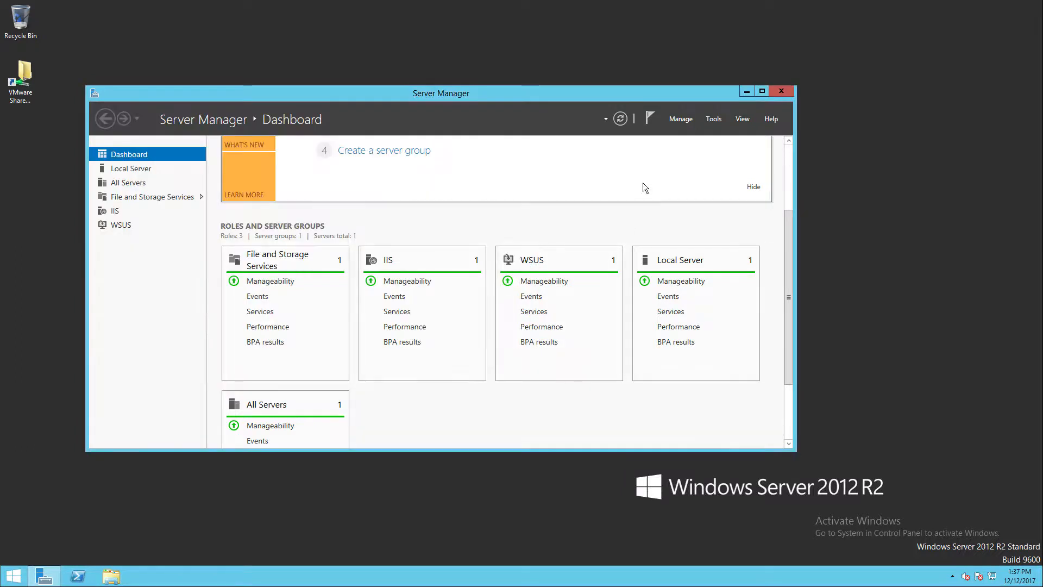
# - Open the Remove Roles and Features wizard, review the installed server roles for WSUS1, and cancel it
pyautogui.click(687, 123)
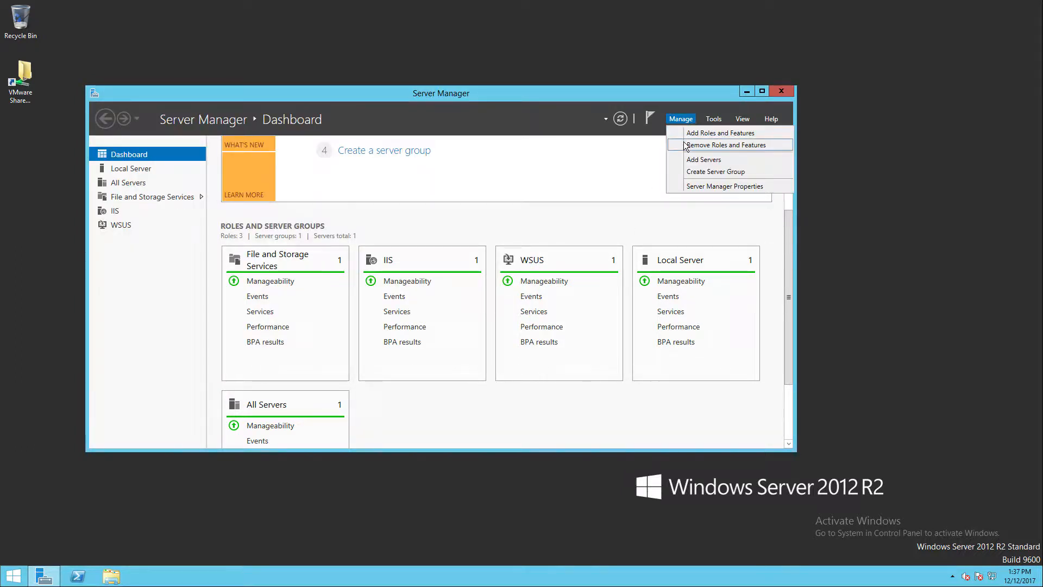
pyautogui.click(687, 145)
pyautogui.click(411, 405)
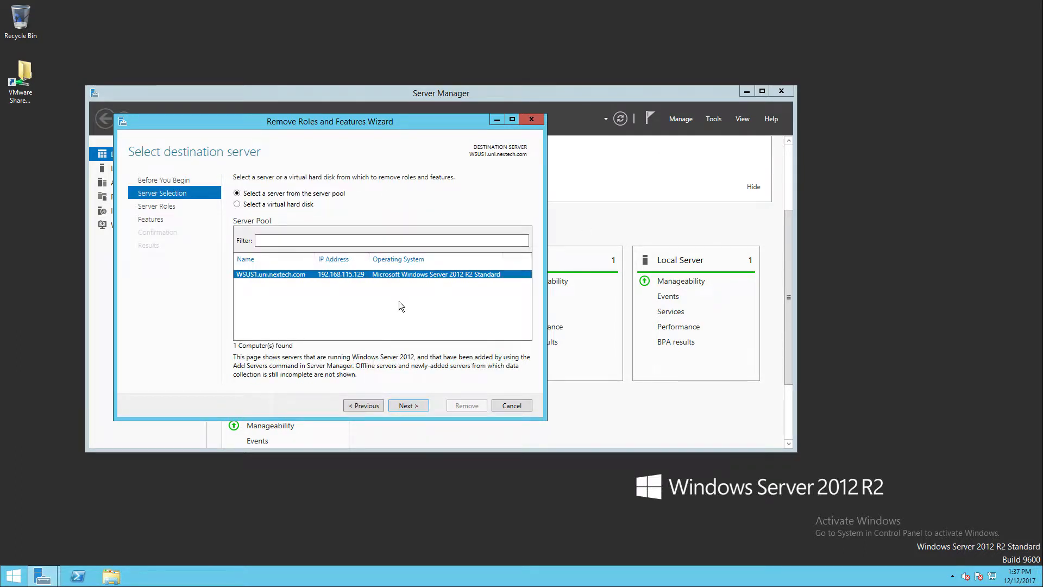
pyautogui.click(408, 405)
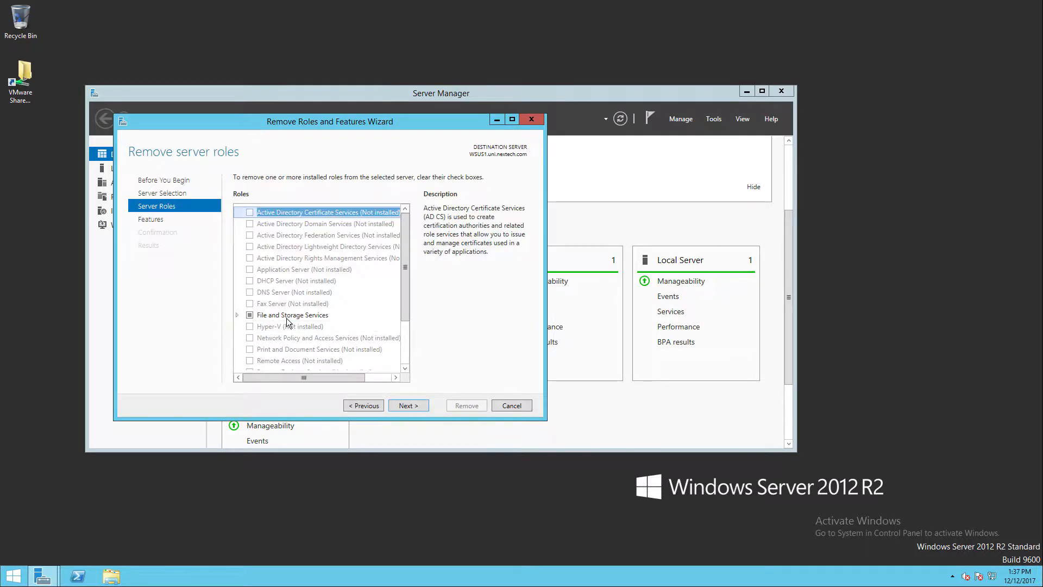
pyautogui.moveTo(409, 295); pyautogui.dragTo(408, 334)
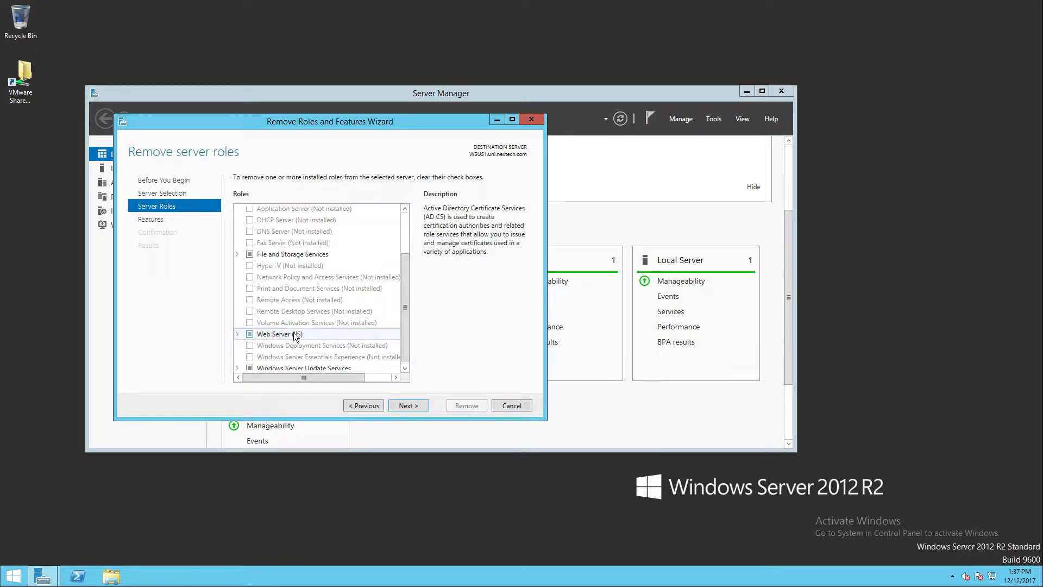
pyautogui.moveTo(406, 308); pyautogui.dragTo(405, 310)
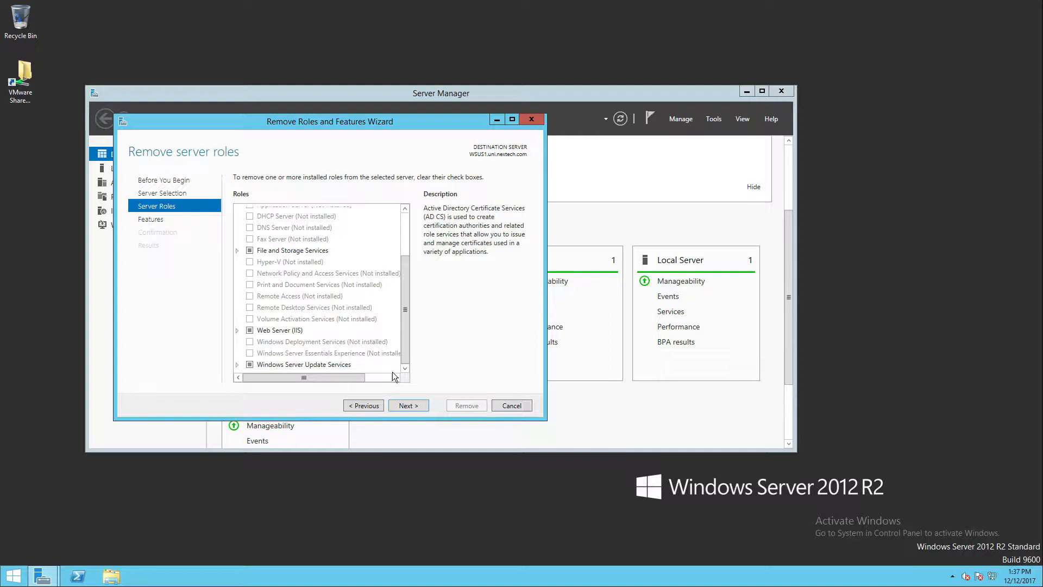
pyautogui.click(509, 410)
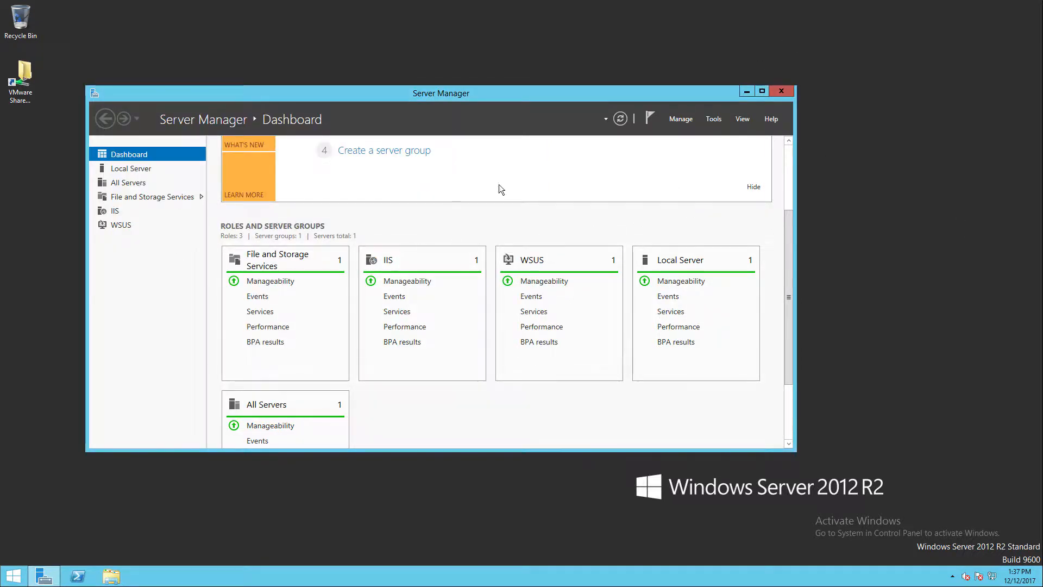
# - Open the Windows Server Update Services console and expand the WSUS1 server node
pyautogui.click(714, 119)
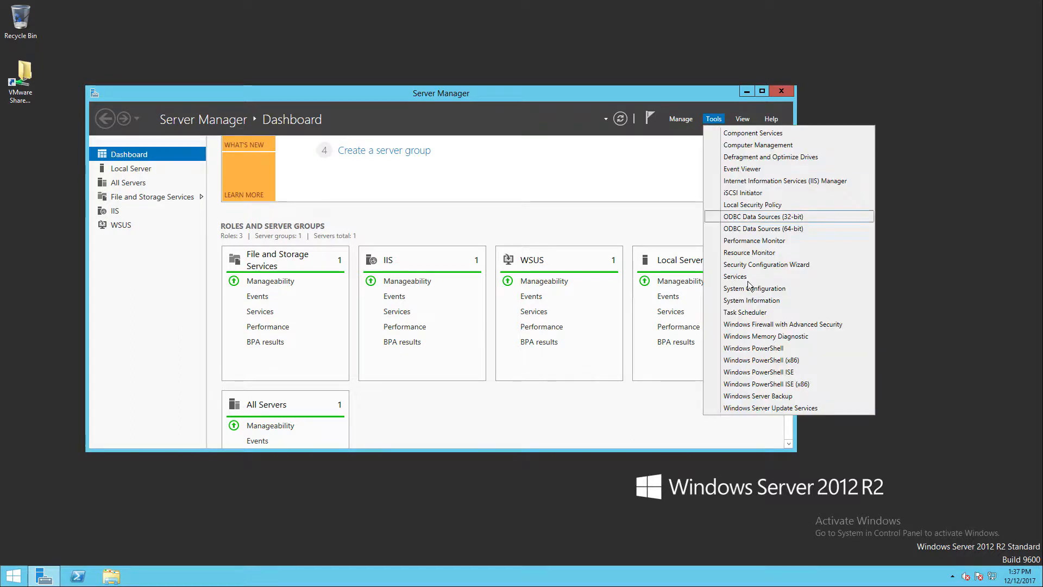
pyautogui.click(748, 408)
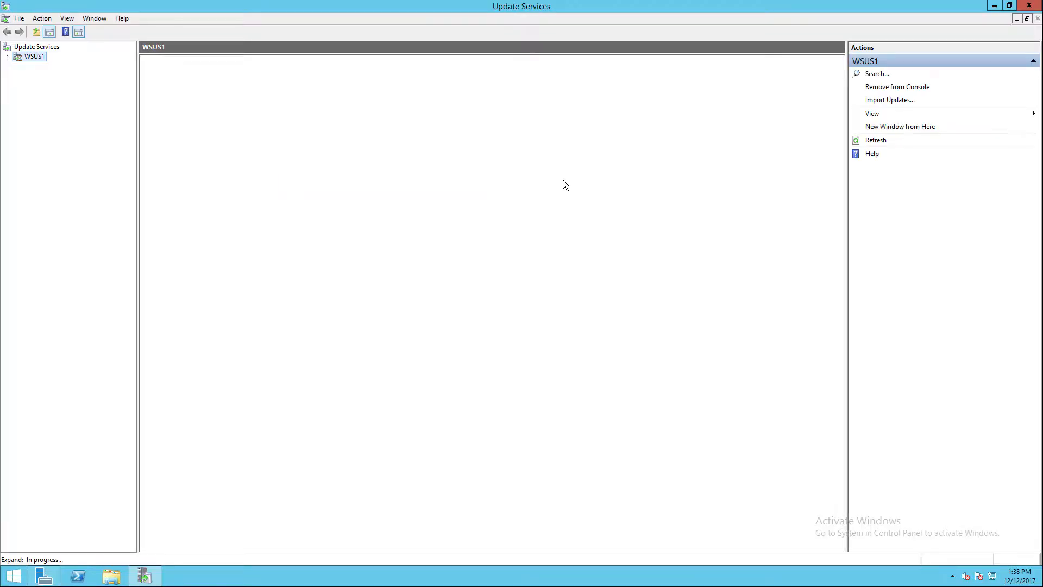
pyautogui.click(8, 56)
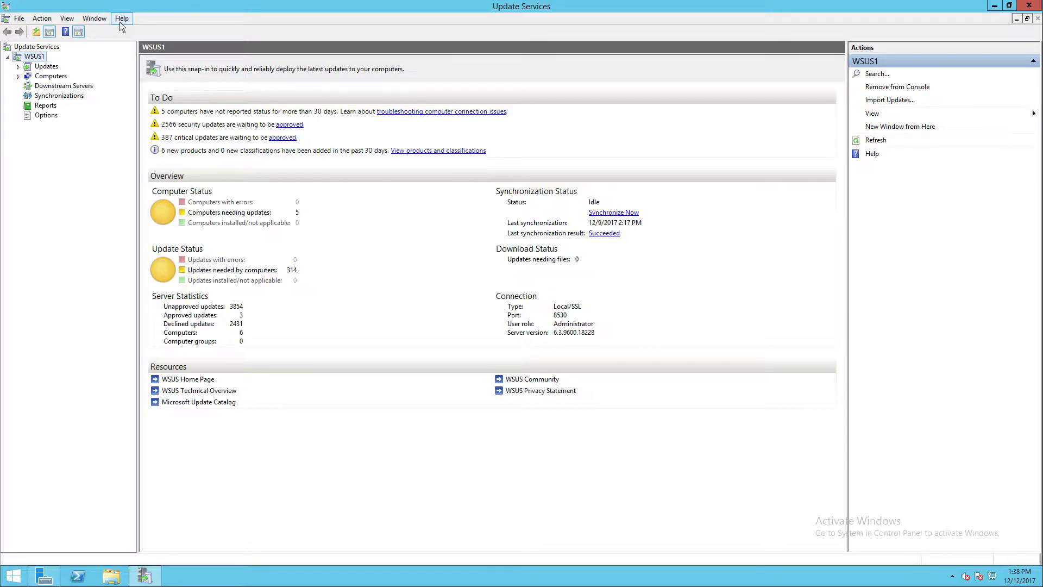
# - Review the Updates summary, return to the WSUS1 overview, and start a manual synchronization
pyautogui.click(44, 66)
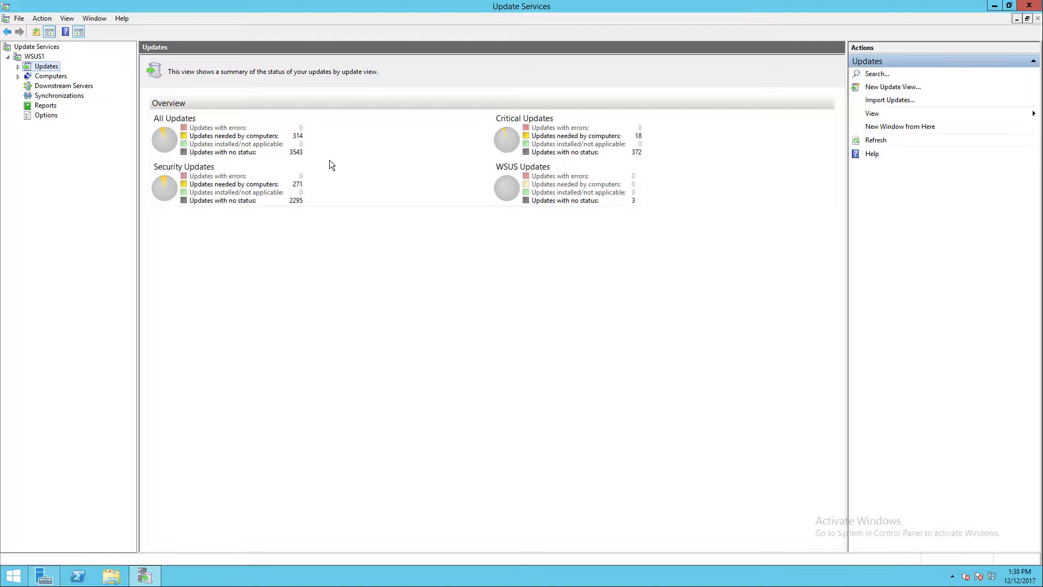
pyautogui.click(37, 57)
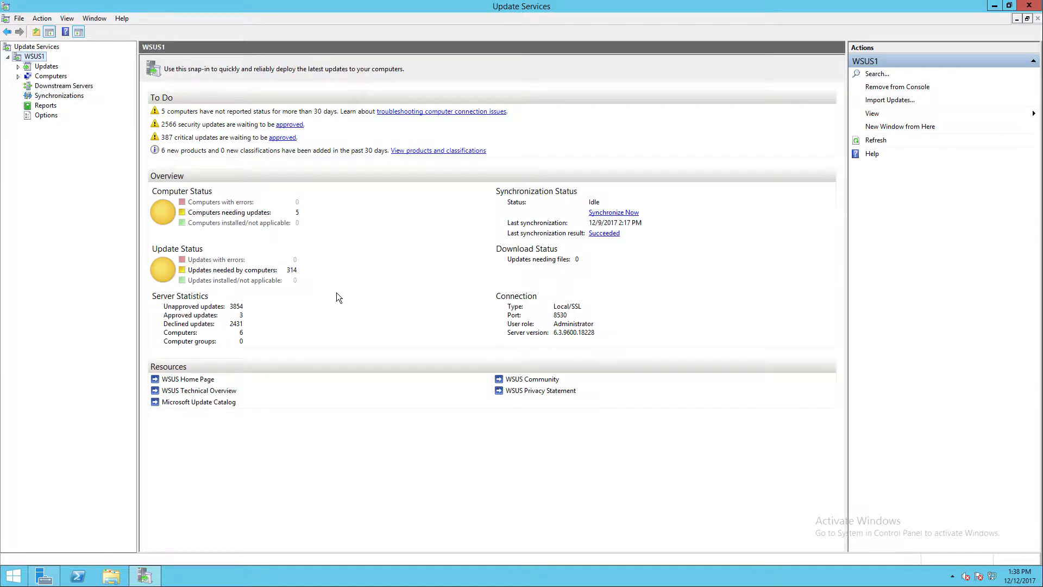
pyautogui.click(610, 215)
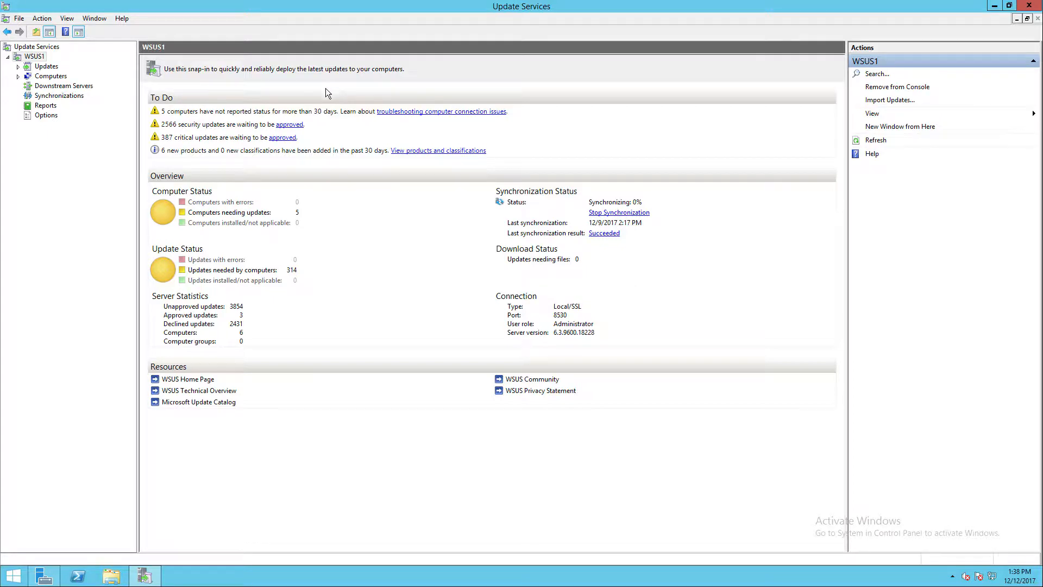
# - Open Products and Classifications in the WSUS Options and cancel the dialog
pyautogui.click(43, 116)
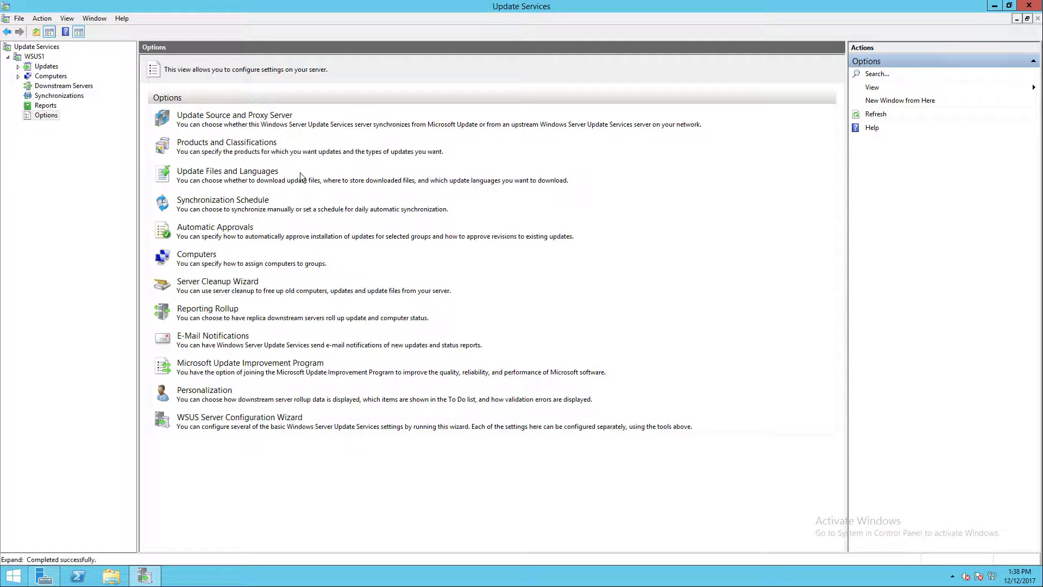
pyautogui.click(233, 143)
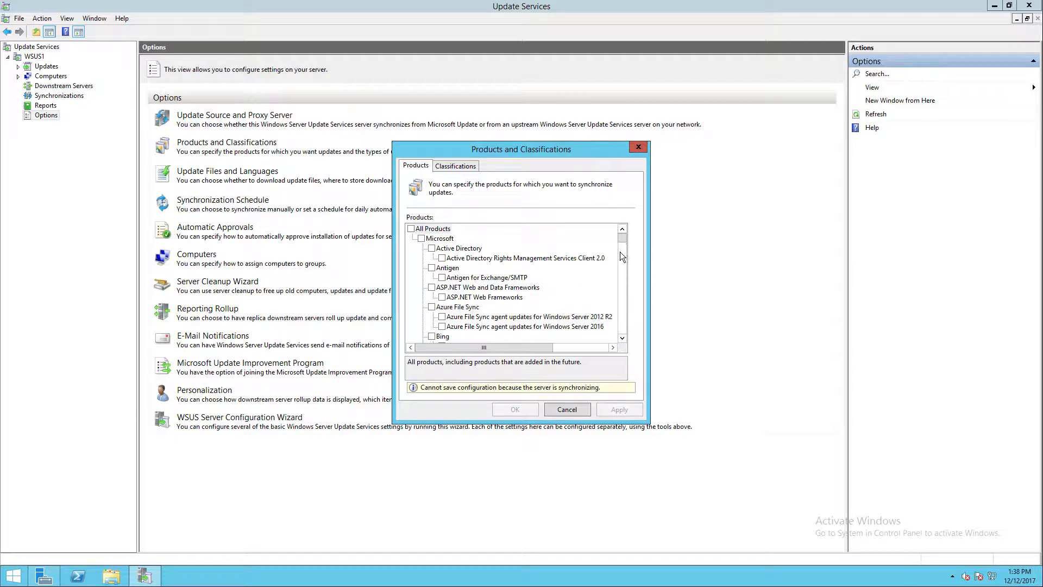
pyautogui.click(567, 410)
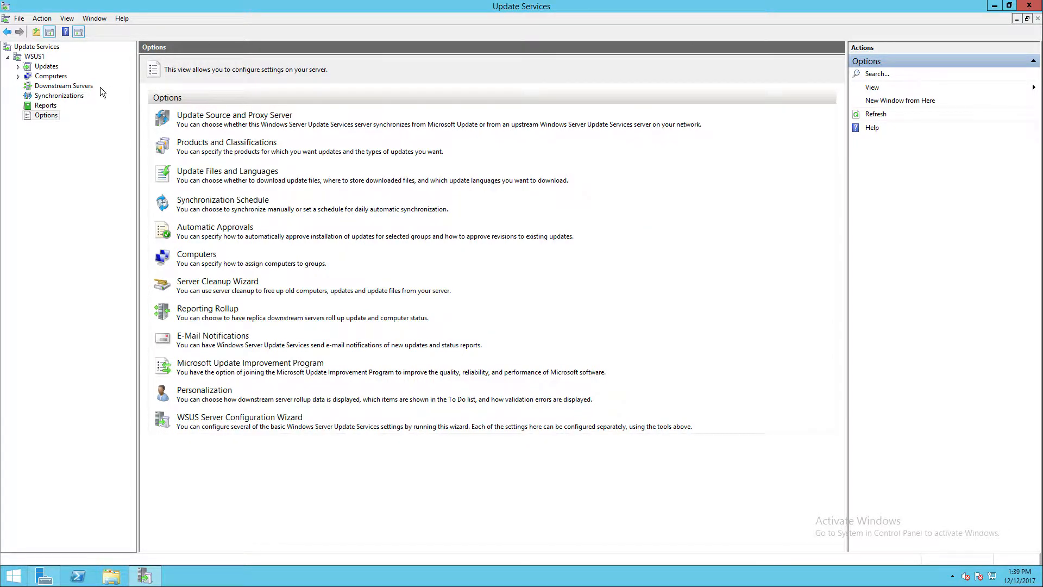
# - Return to the WSUS1 overview, minimize the Update Services console, and close Server Manager
pyautogui.click(37, 57)
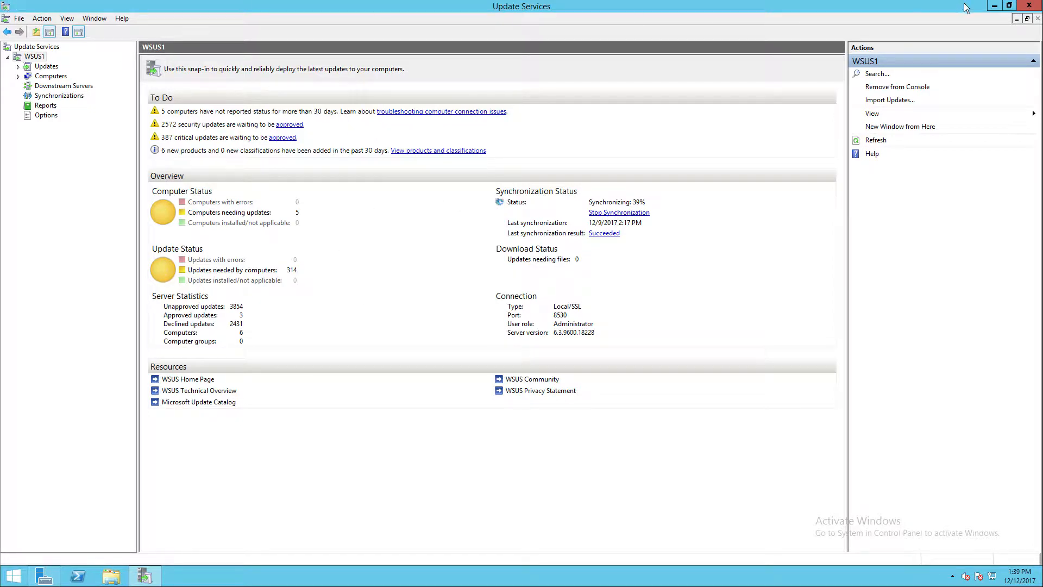
pyautogui.click(993, 7)
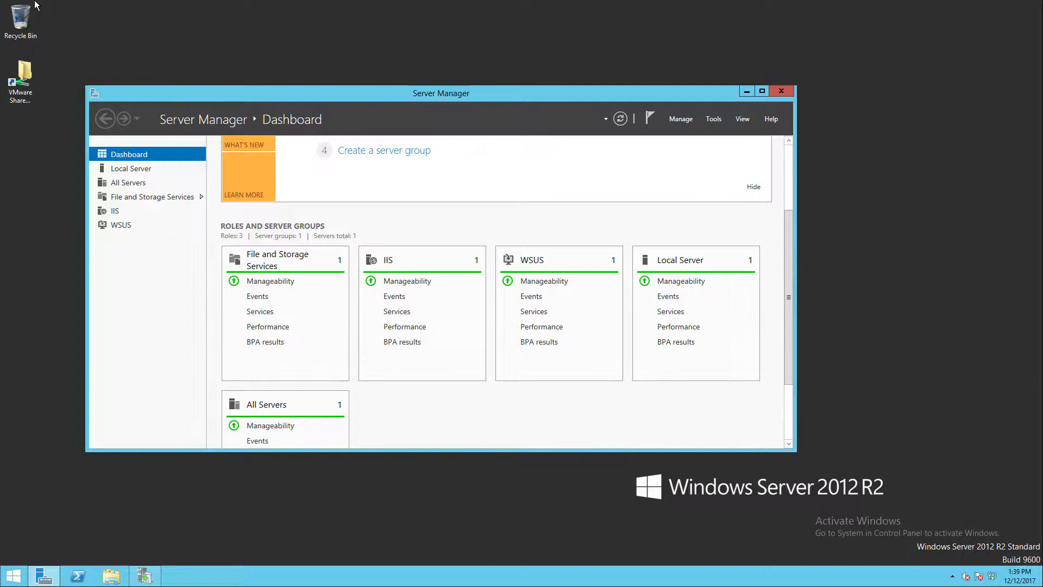
pyautogui.click(786, 91)
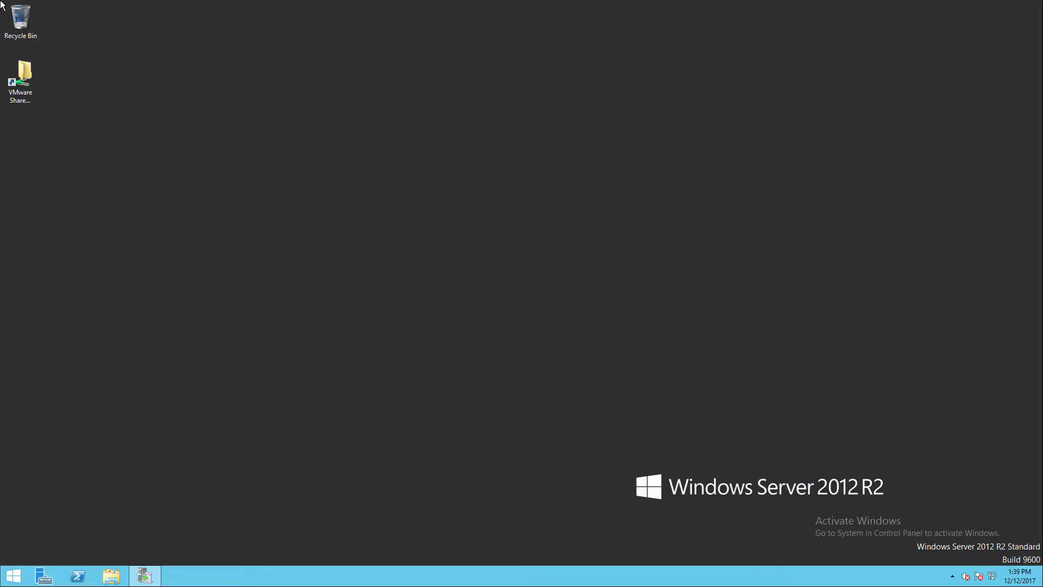
pyautogui.click(20, 19)
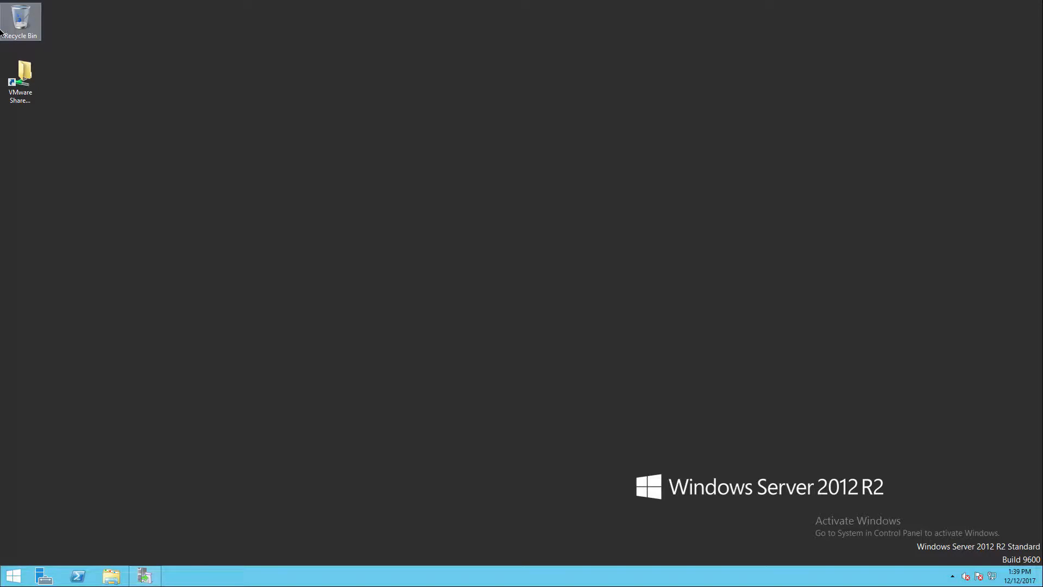
pyautogui.click(156, 64)
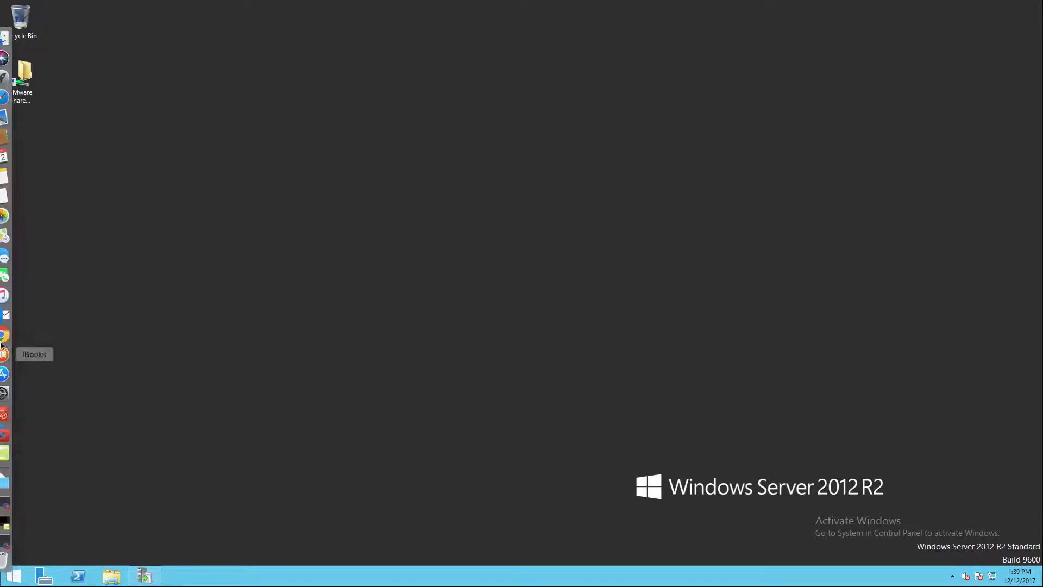
pyautogui.moveTo(1, 427)
pyautogui.click(8, 453)
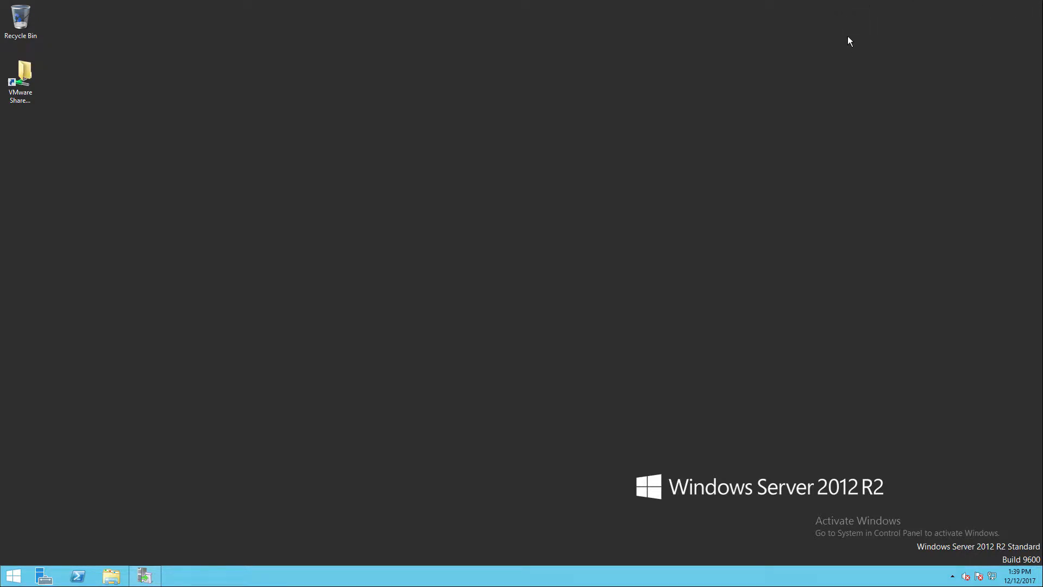
pyautogui.click(845, 21)
pyautogui.press('super+Tab')
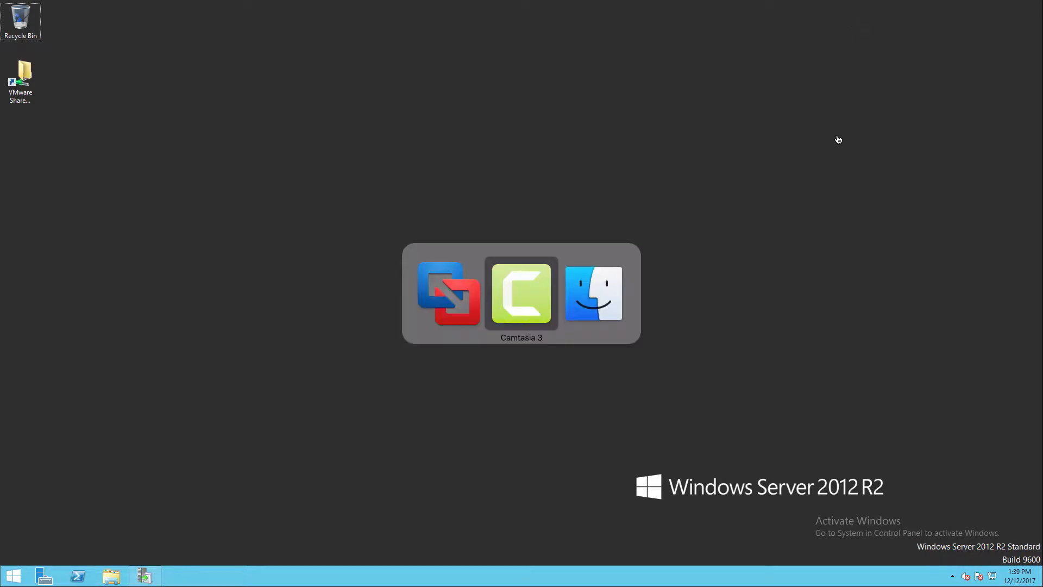
pyautogui.press('super+shift+Tab')
pyautogui.press('super+Tab')
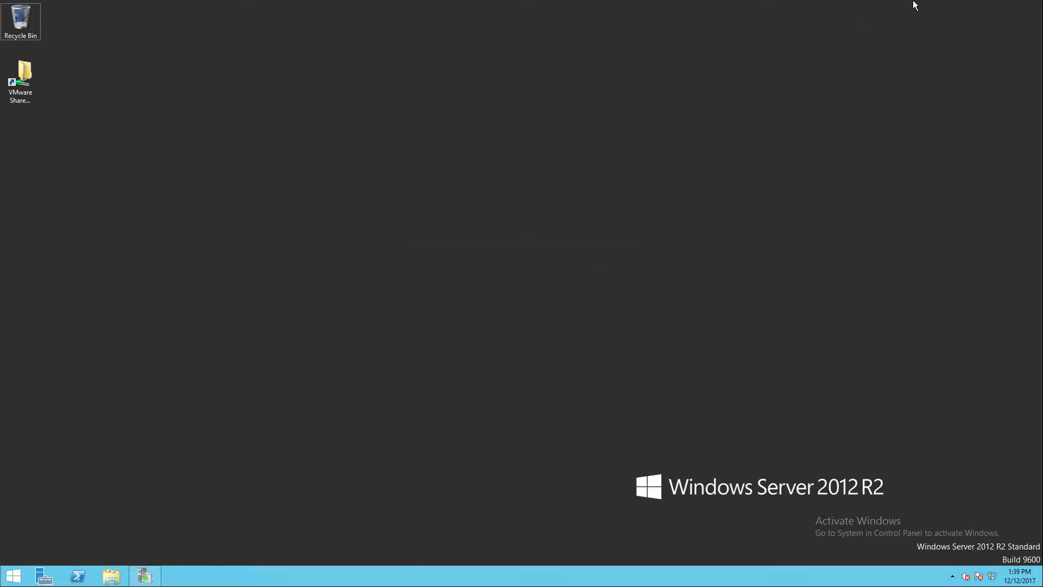
# - Open the WSUS Products and Classifications options, select Windows Server 2012 R2 among the products to synchronize, and apply the changes
pyautogui.click(145, 576)
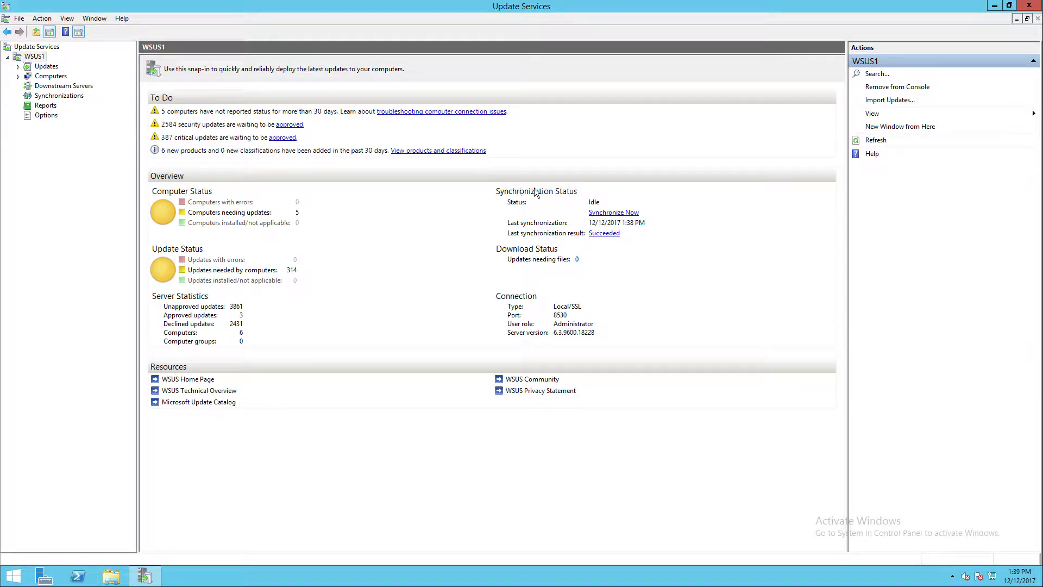
pyautogui.click(45, 117)
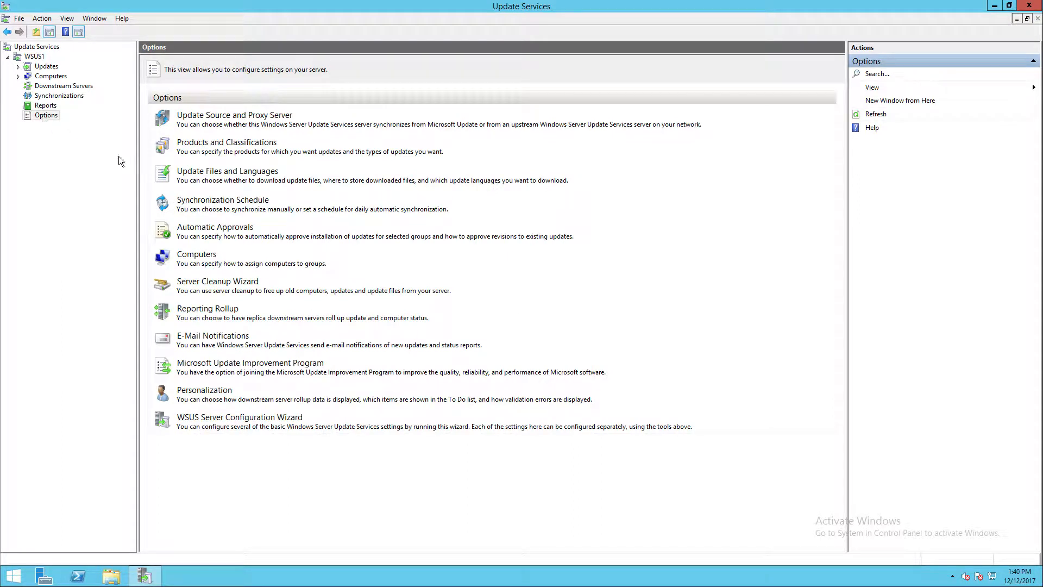
pyautogui.click(197, 149)
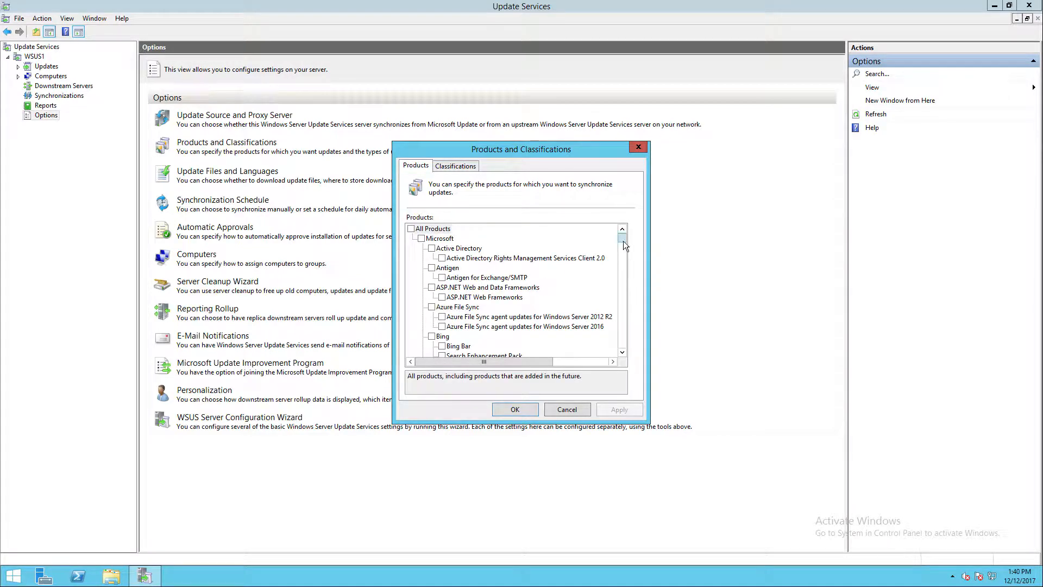
pyautogui.moveTo(623, 240); pyautogui.dragTo(624, 265)
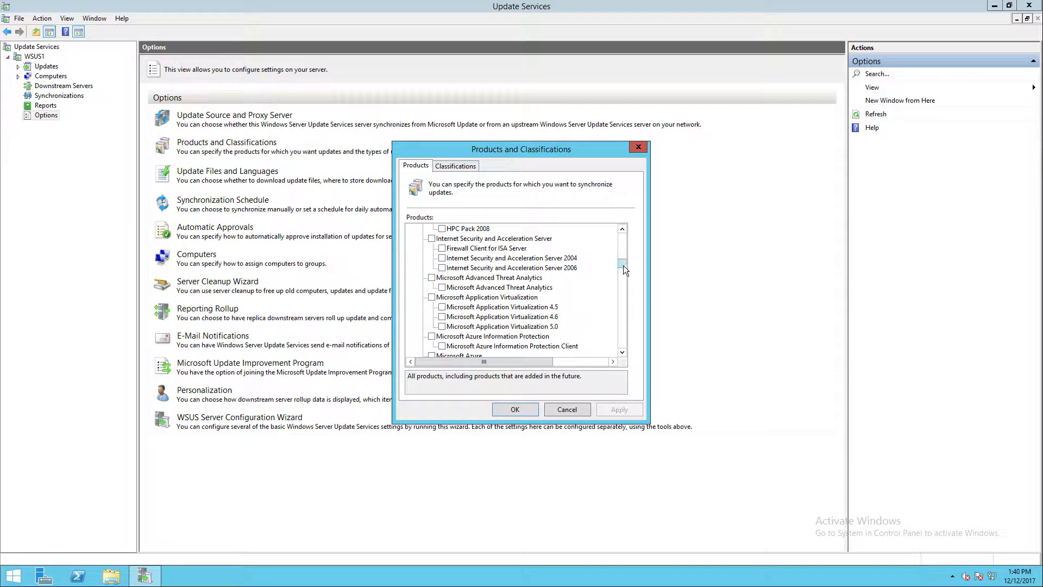
pyautogui.moveTo(624, 265); pyautogui.dragTo(630, 292)
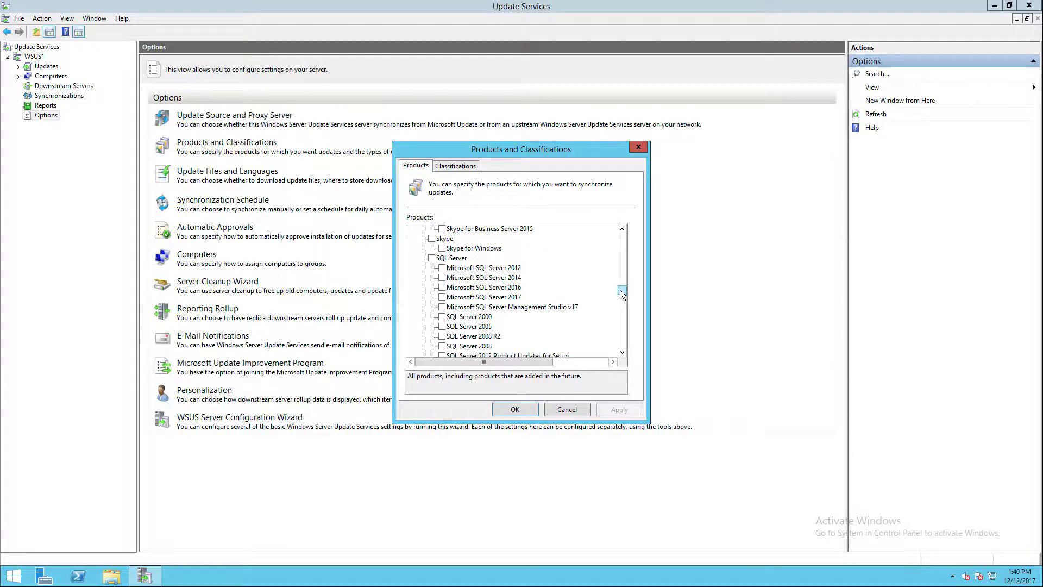
pyautogui.moveTo(621, 289); pyautogui.dragTo(621, 291)
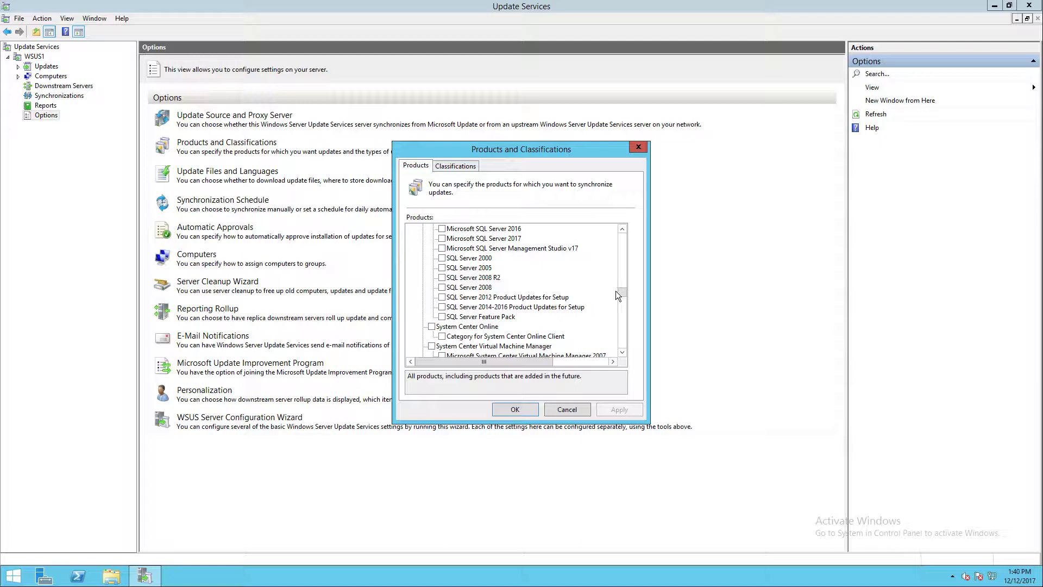
pyautogui.scroll(-3, 621, 292)
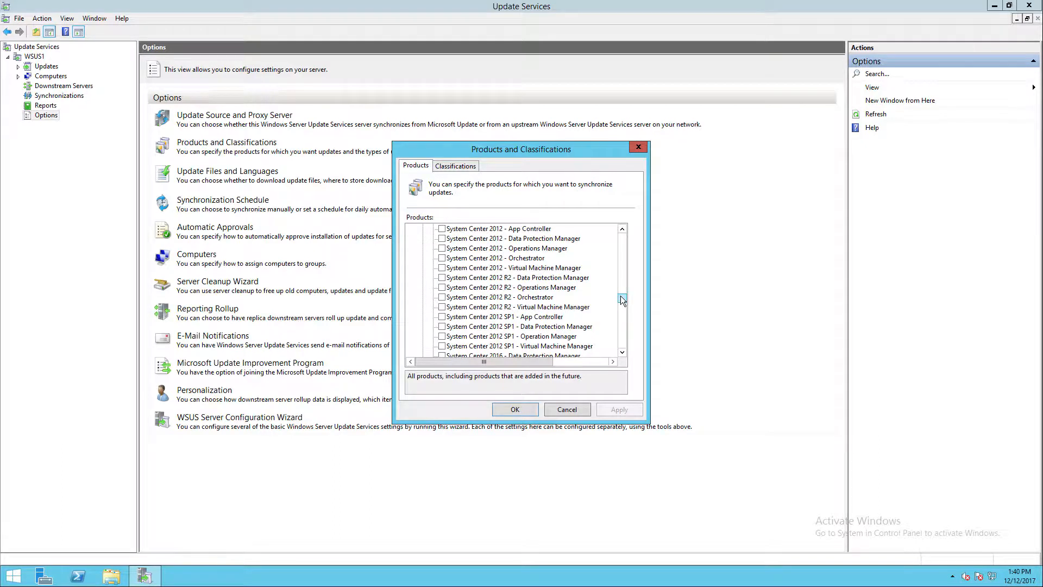
pyautogui.scroll(-1, 621, 296)
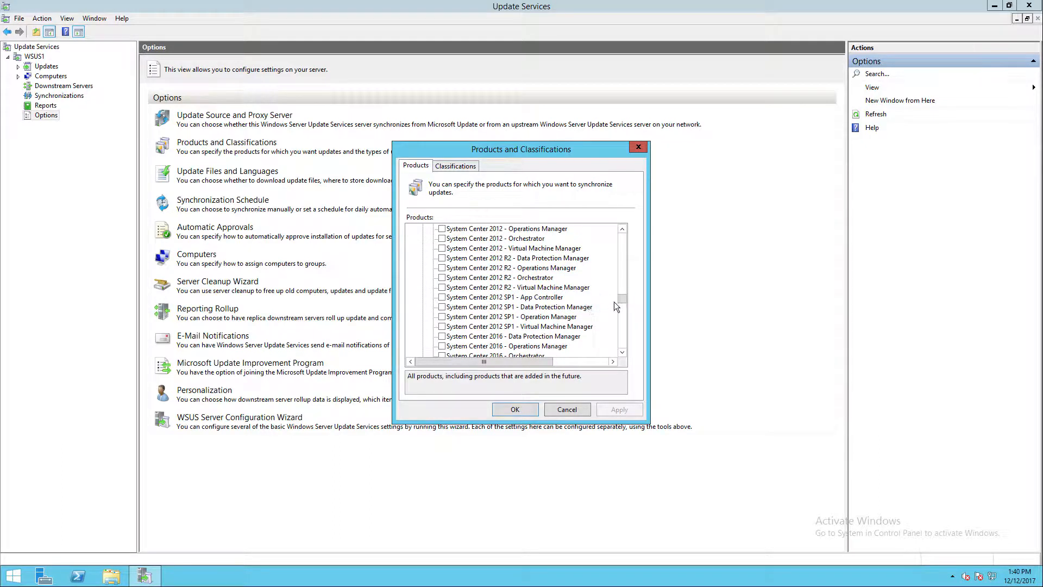
pyautogui.moveTo(622, 298); pyautogui.dragTo(624, 299)
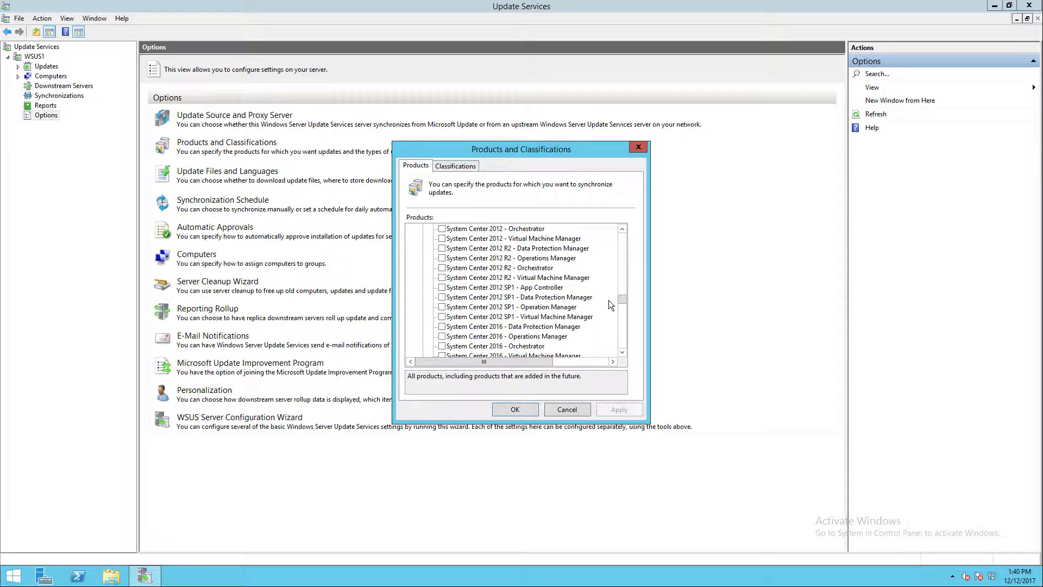
pyautogui.moveTo(620, 297); pyautogui.dragTo(625, 317)
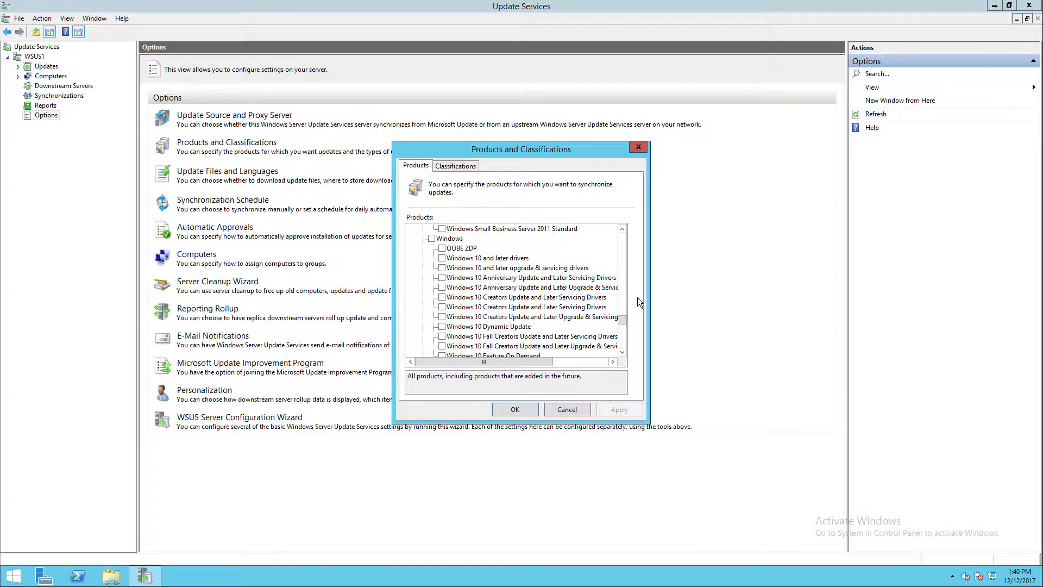
pyautogui.moveTo(622, 317); pyautogui.dragTo(624, 338)
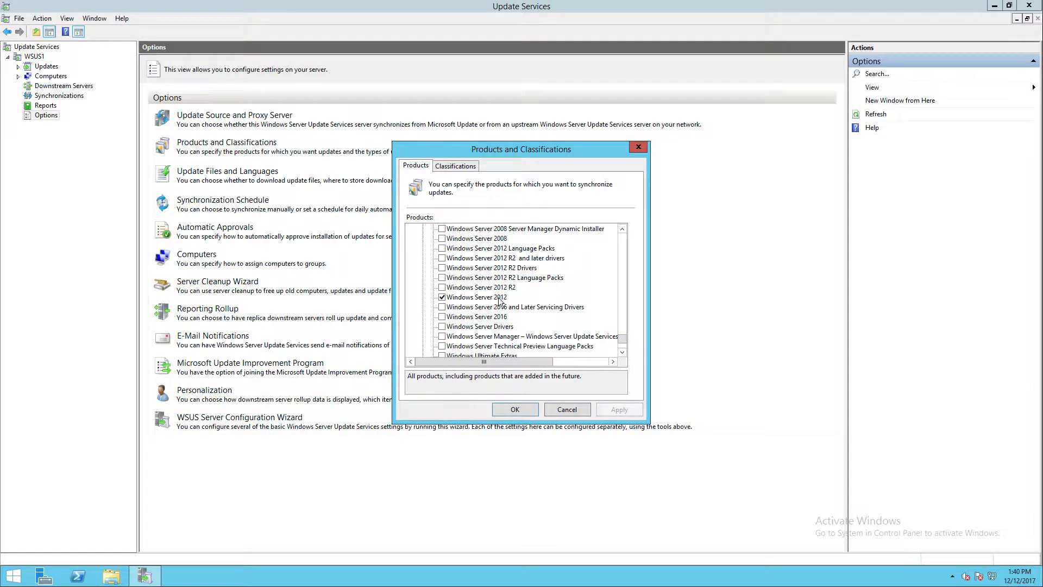
pyautogui.click(442, 288)
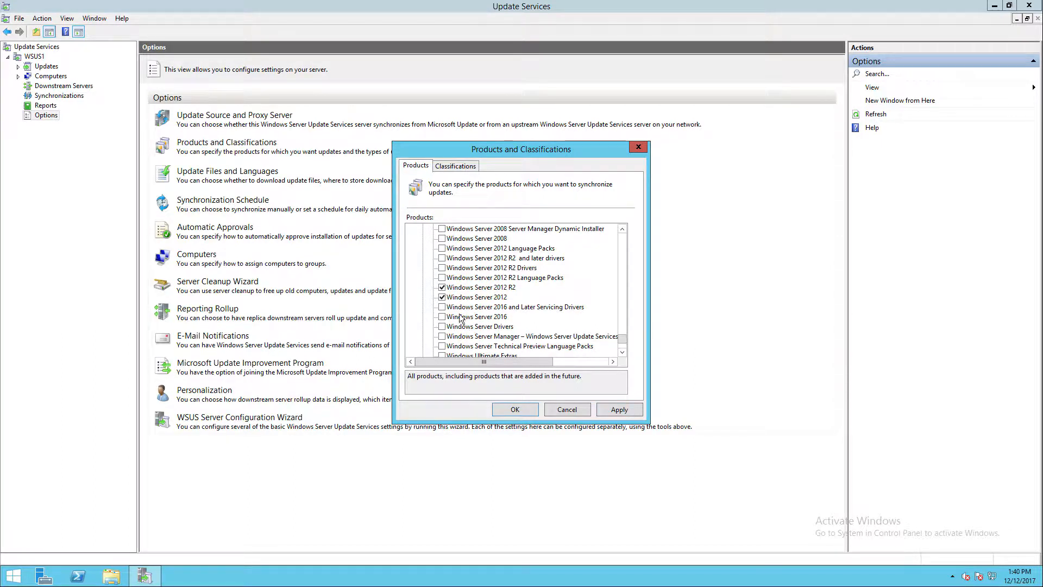
pyautogui.click(443, 297)
pyautogui.moveTo(624, 335); pyautogui.dragTo(622, 324)
pyautogui.click(447, 327)
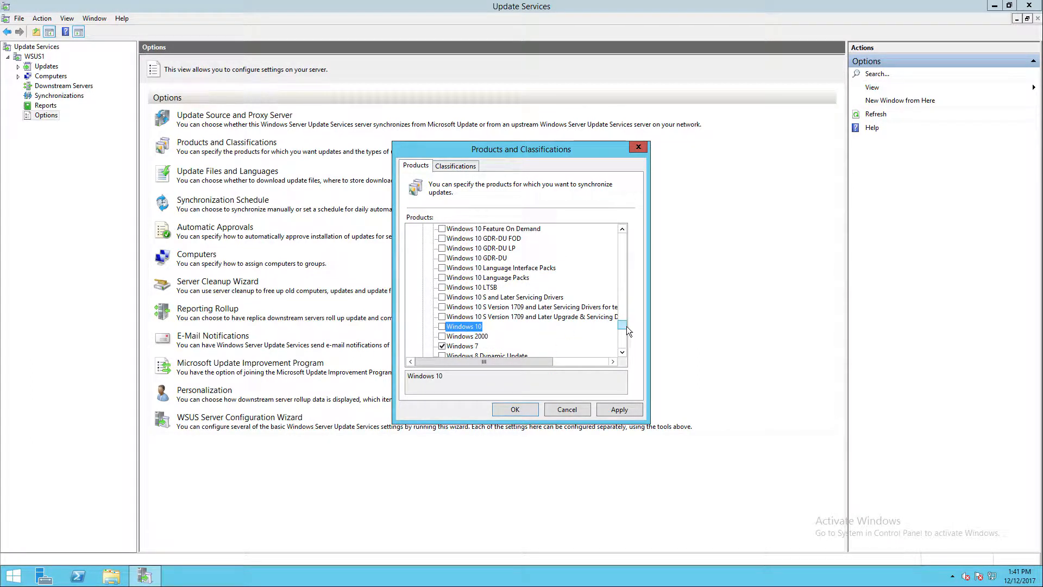
pyautogui.moveTo(625, 325); pyautogui.dragTo(624, 320)
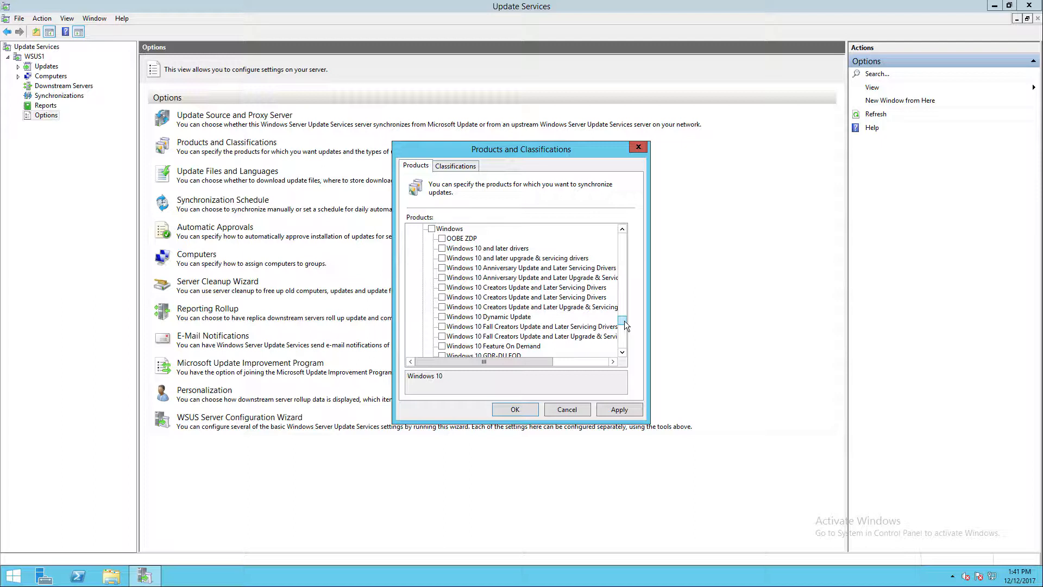
pyautogui.click(621, 409)
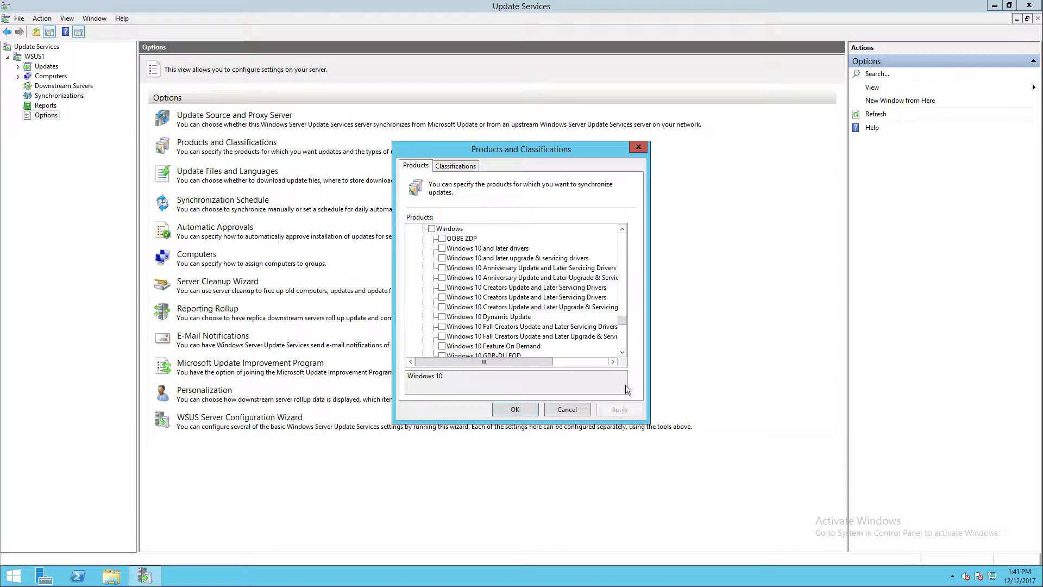
pyautogui.click(523, 408)
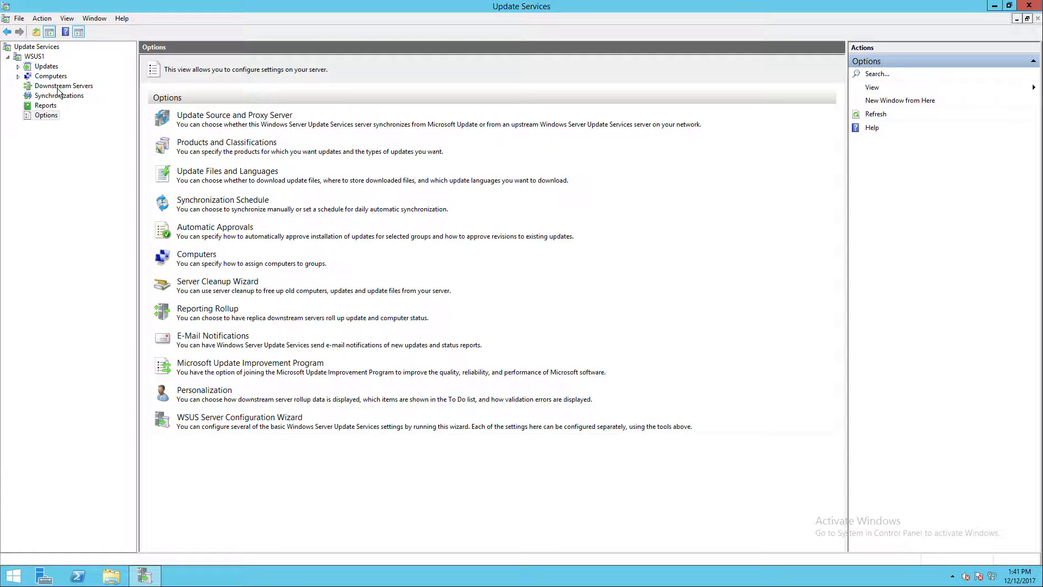
# - Return to the WSUS1 overview and start a manual synchronization
pyautogui.click(40, 65)
pyautogui.click(36, 56)
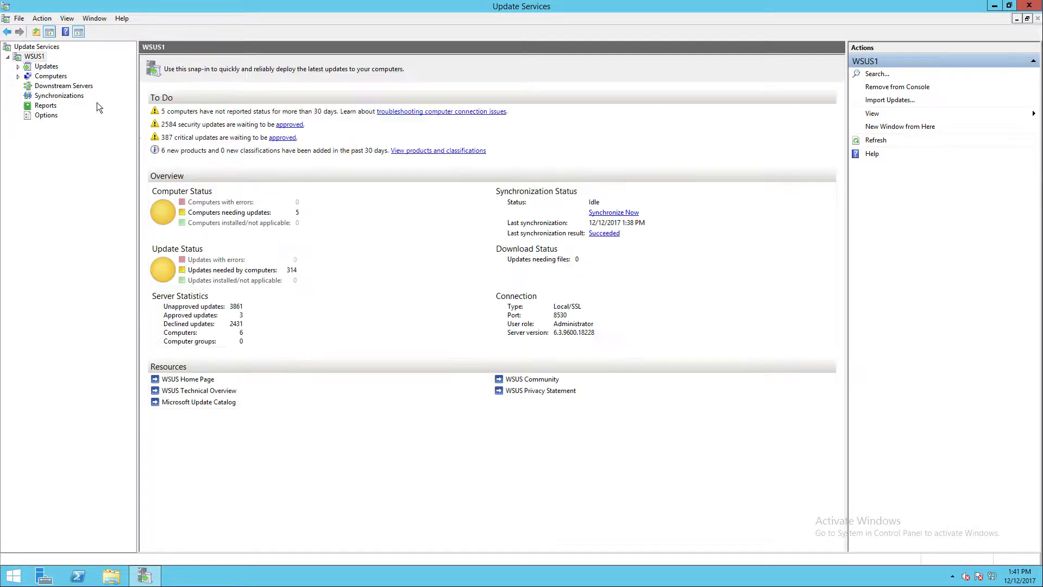
pyautogui.click(631, 213)
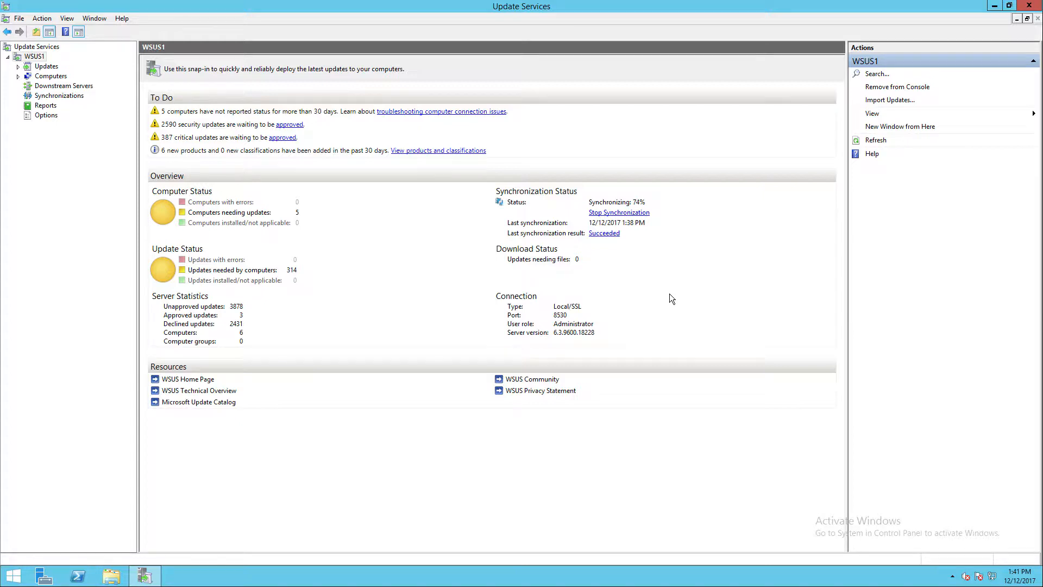
# - Minimize the Update Services console and switch to the SCCM 2012 virtual machine
pyautogui.click(4, 7)
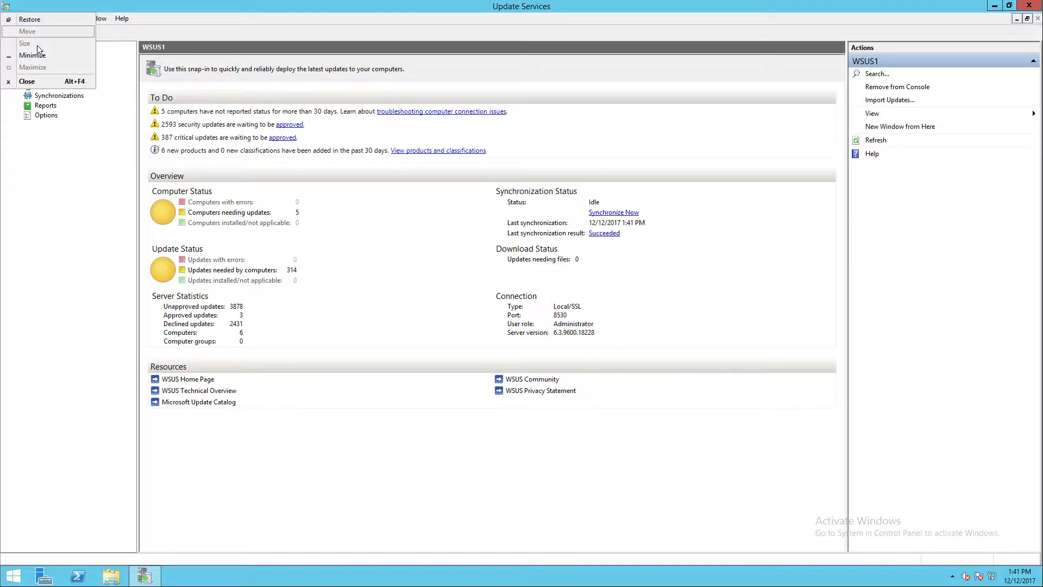
pyautogui.click(64, 83)
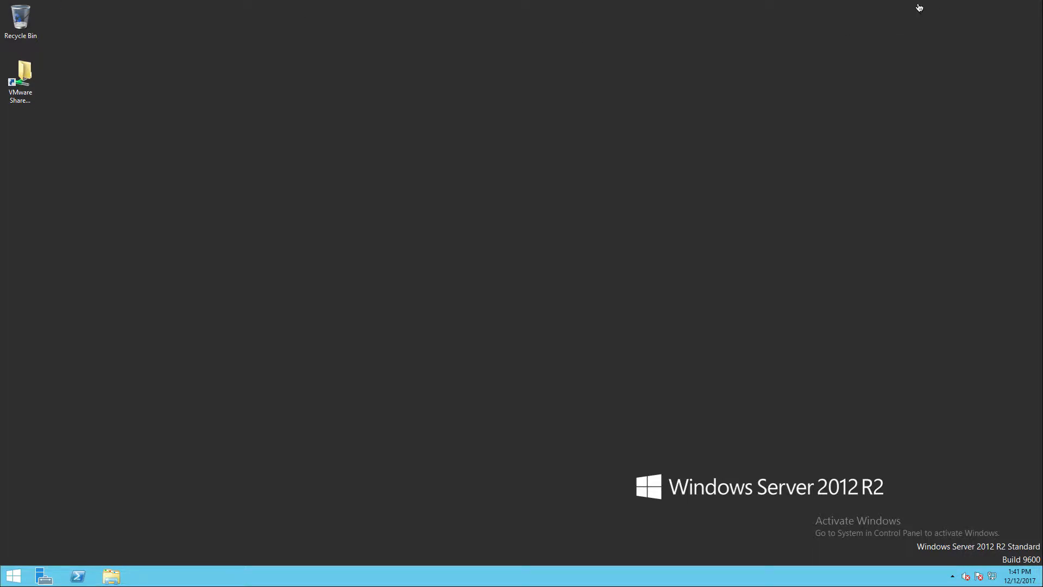
pyautogui.press('super+Tab')
pyautogui.press('super+Tab')
pyautogui.press('super+Tab')
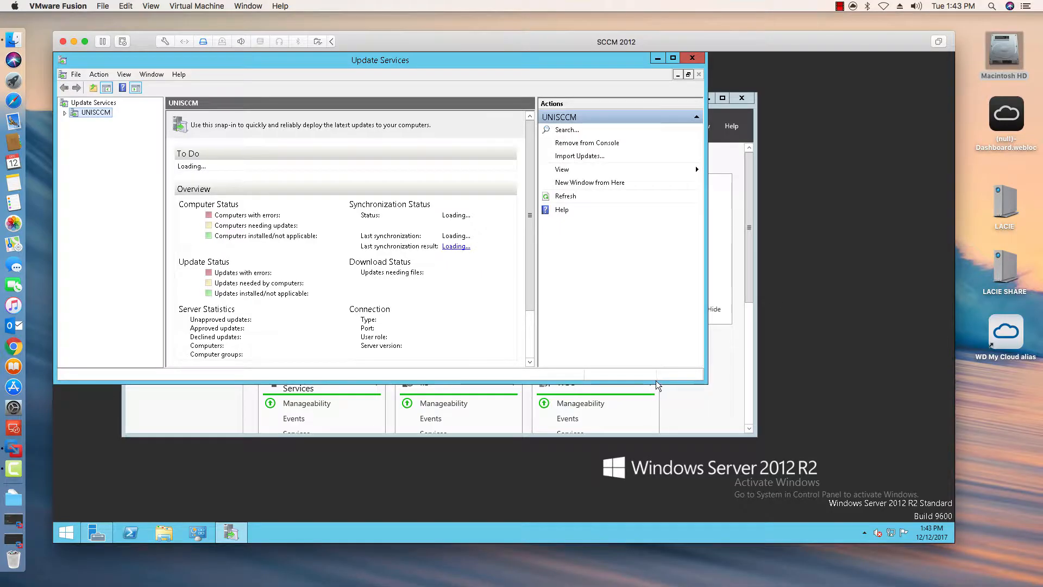
# - Enlarge the UNISCCM Update Services window, expand the server node, and start a manual synchronization
pyautogui.moveTo(657, 381); pyautogui.dragTo(657, 435)
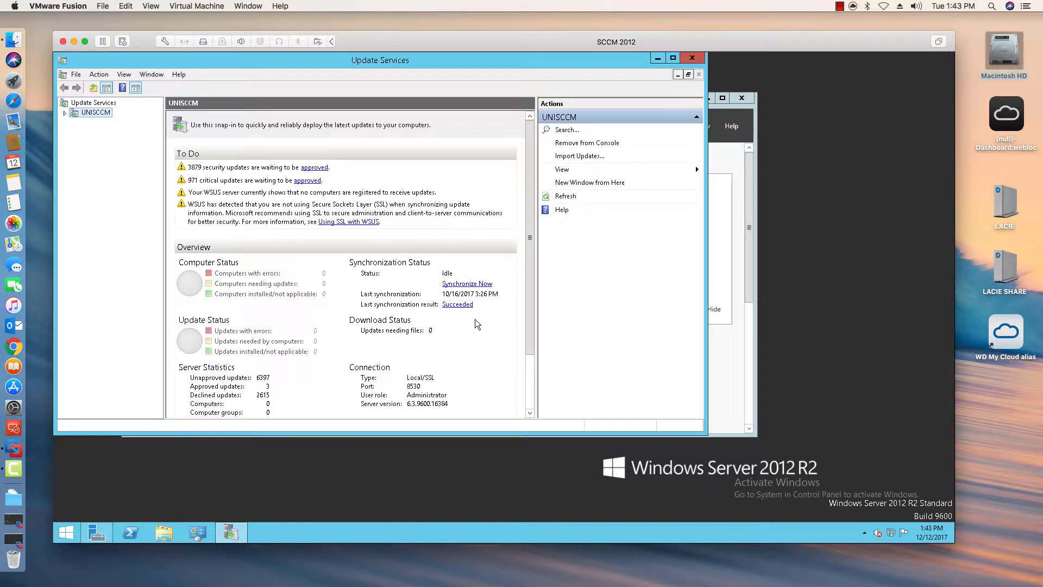
pyautogui.click(64, 113)
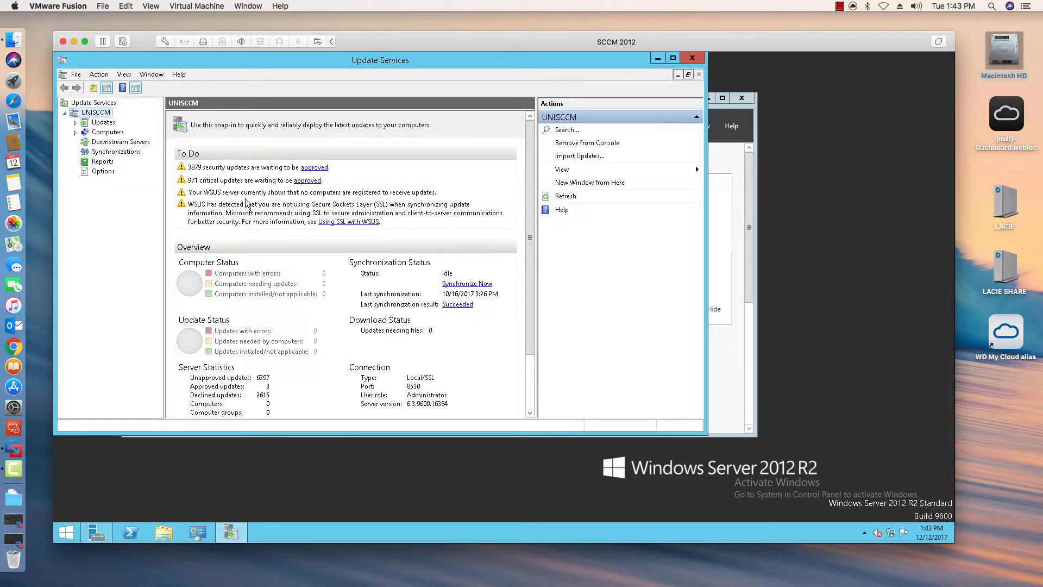
pyautogui.click(454, 282)
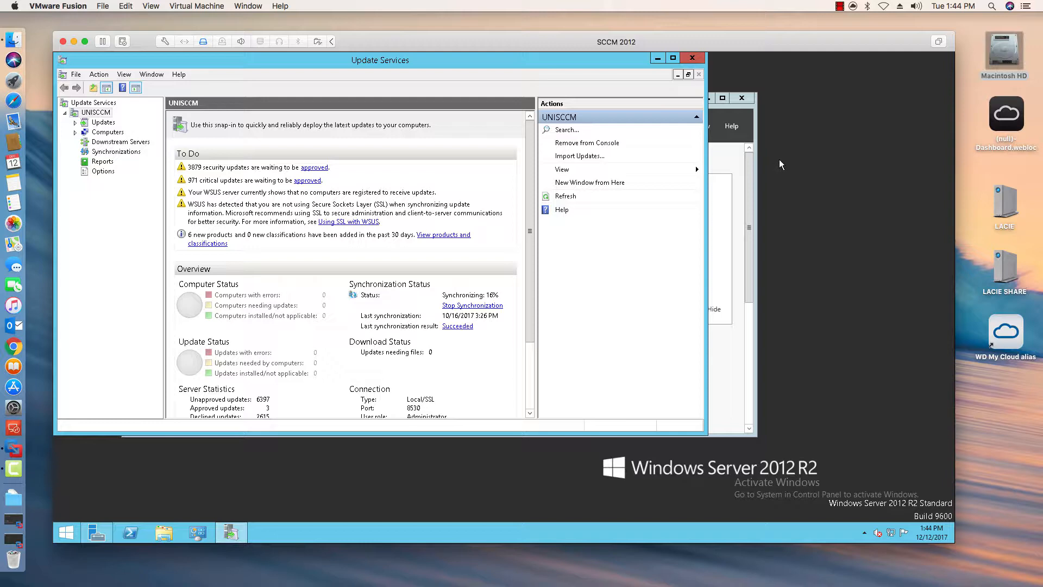
pyautogui.click(840, 6)
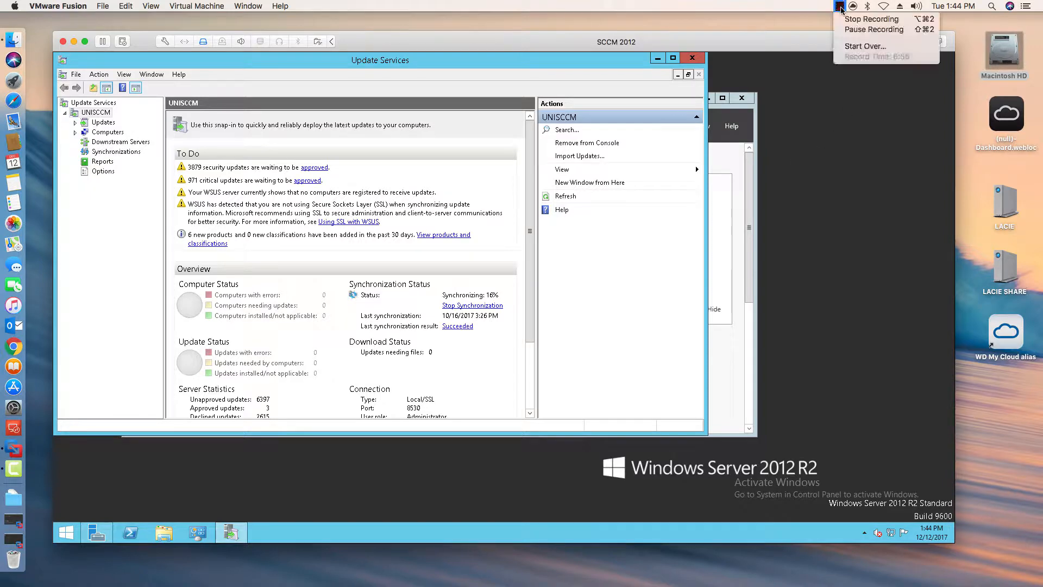
pyautogui.click(845, 33)
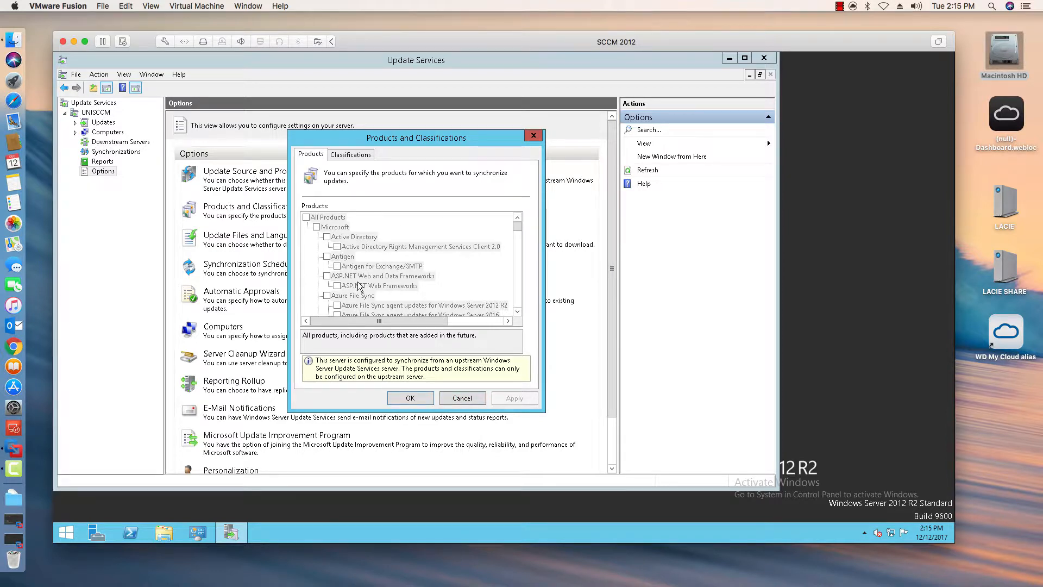
# - Cancel the Products and Classifications dialog and return to the UNISCCM overview
pyautogui.click(455, 398)
pyautogui.click(75, 74)
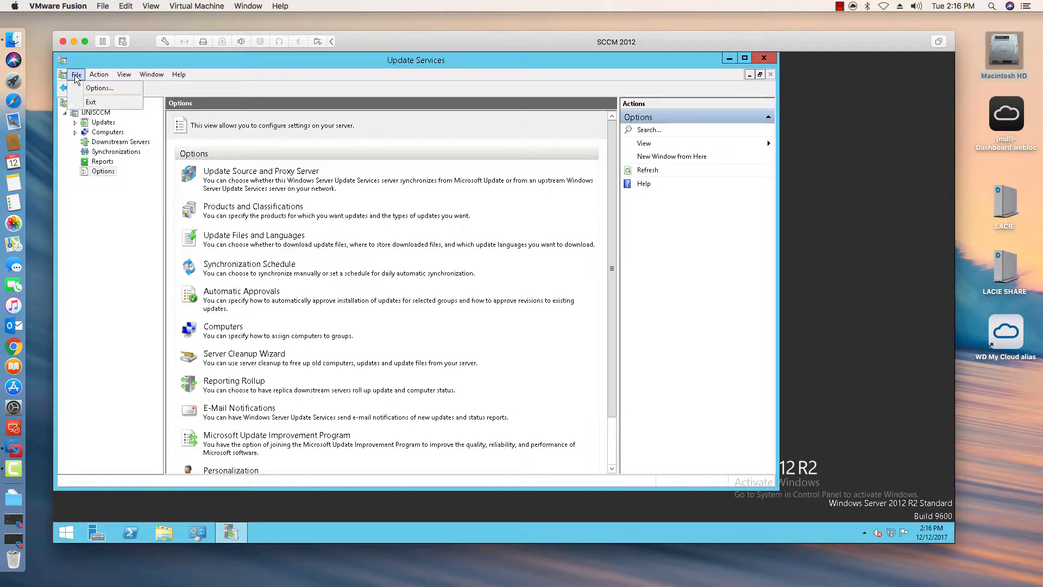
pyautogui.click(99, 113)
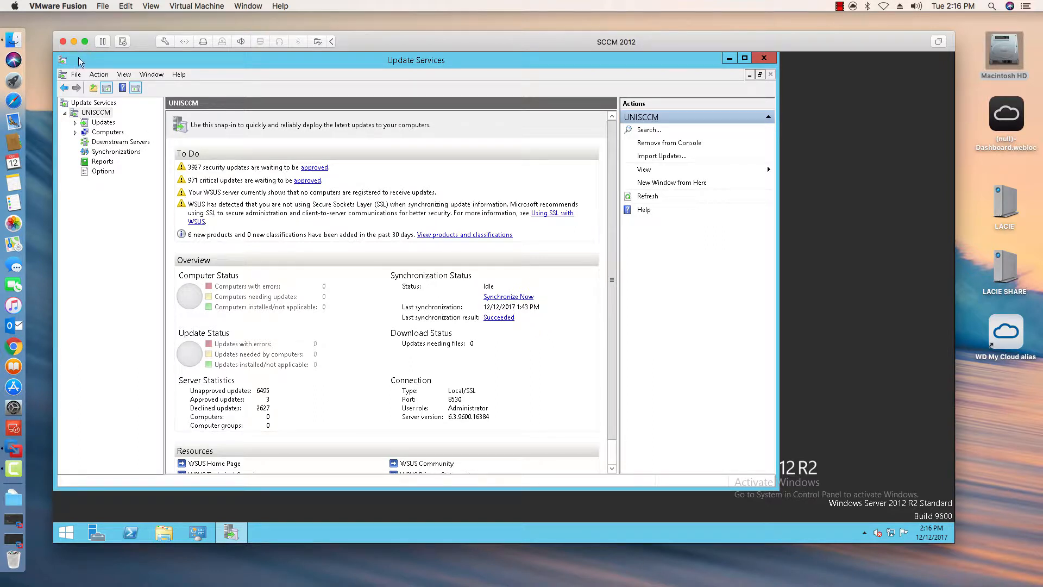
# - Exit the Update Services console and open the System Center Configuration Manager console
pyautogui.click(76, 74)
pyautogui.click(90, 102)
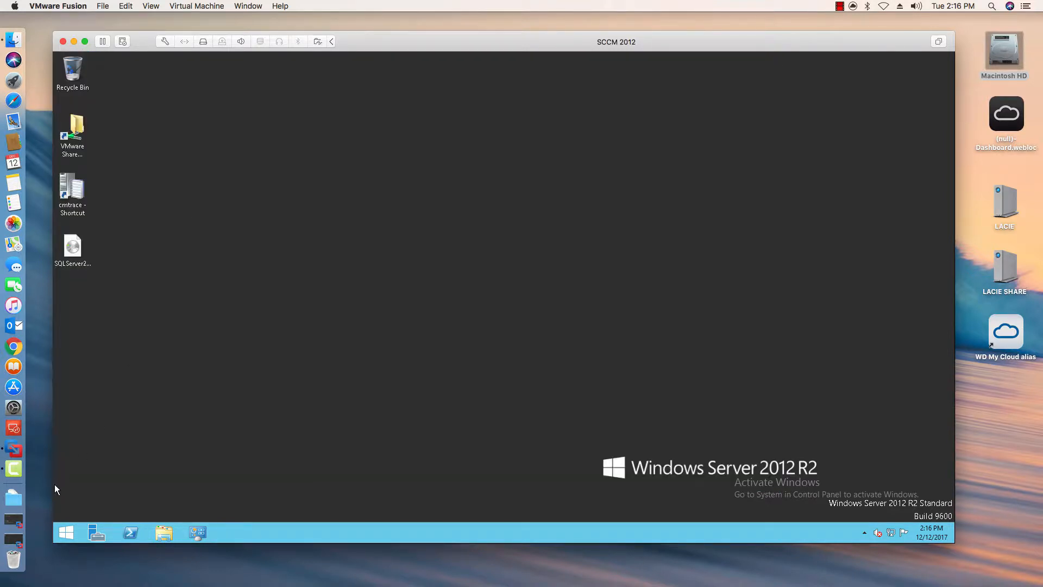
pyautogui.click(64, 532)
pyautogui.click(384, 179)
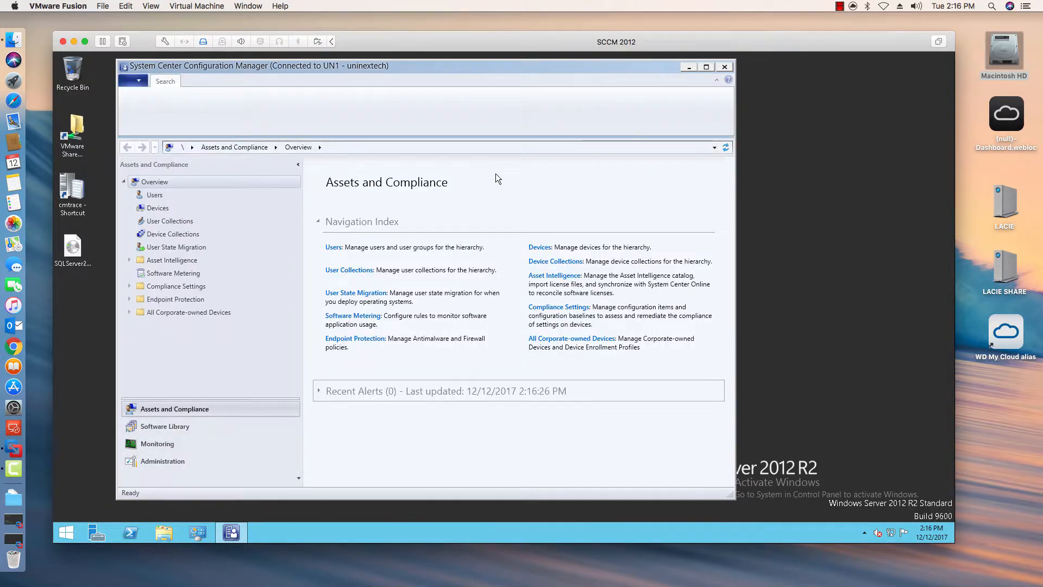
# - Examine the Software Update Point Synchronization Status in the Monitoring workspace
pyautogui.click(147, 443)
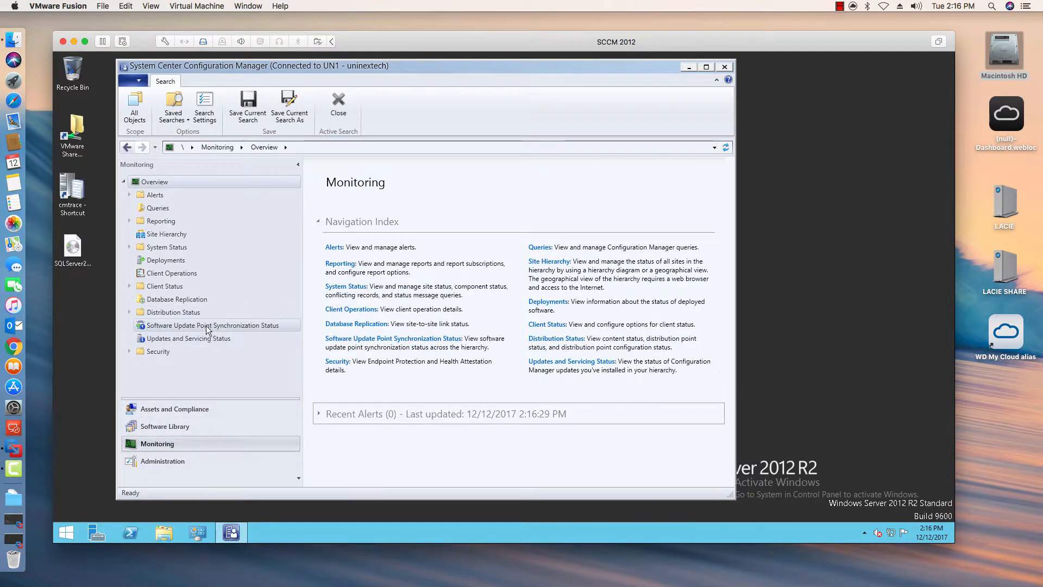
pyautogui.click(205, 326)
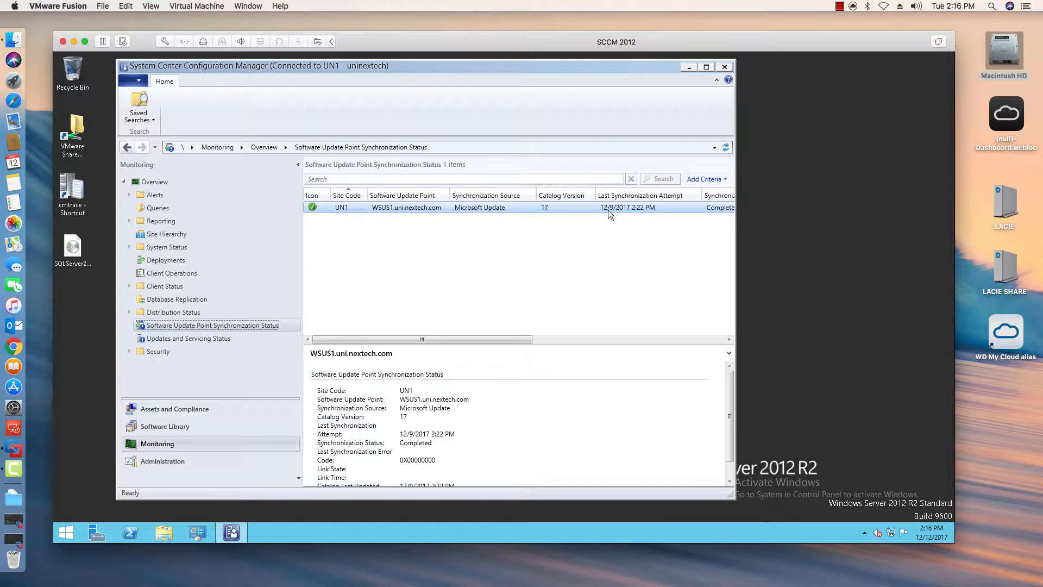
pyautogui.click(559, 340)
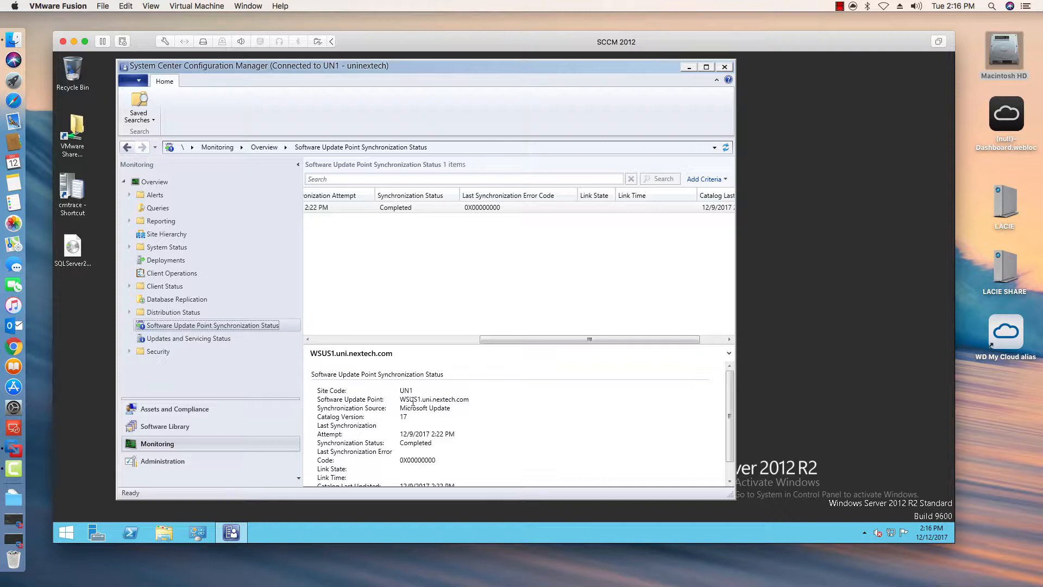
pyautogui.moveTo(422, 400); pyautogui.dragTo(395, 407)
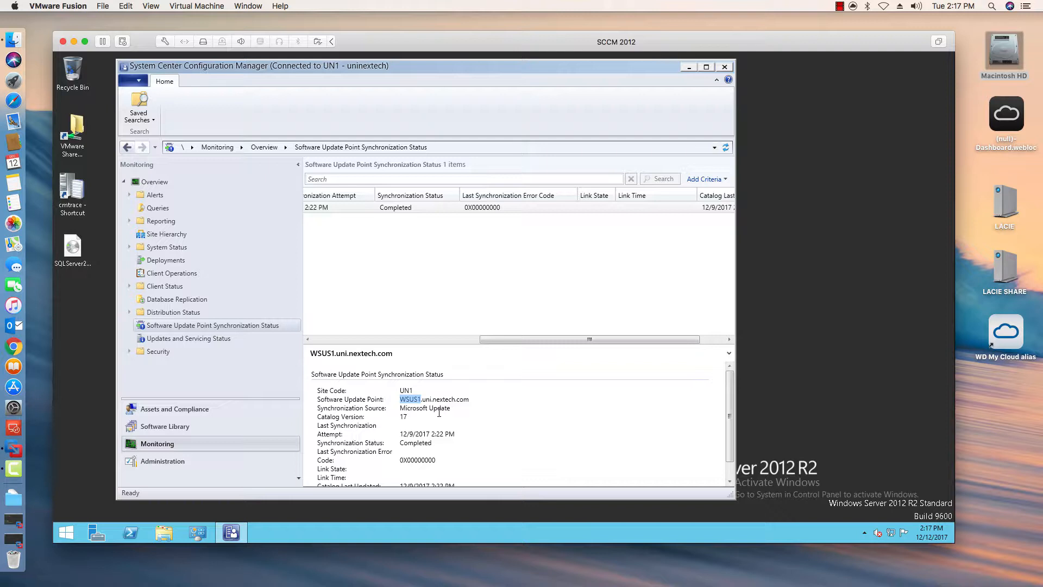
pyautogui.moveTo(565, 339); pyautogui.dragTo(361, 343)
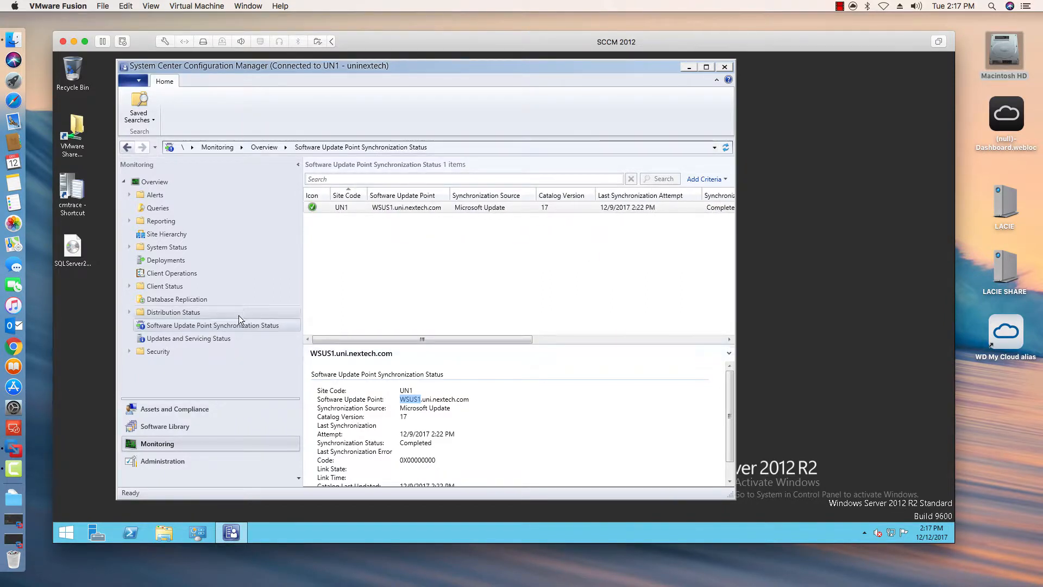
# - Open All Software Updates in the Software Library and start a site-wide synchronization of software updates
pyautogui.click(169, 427)
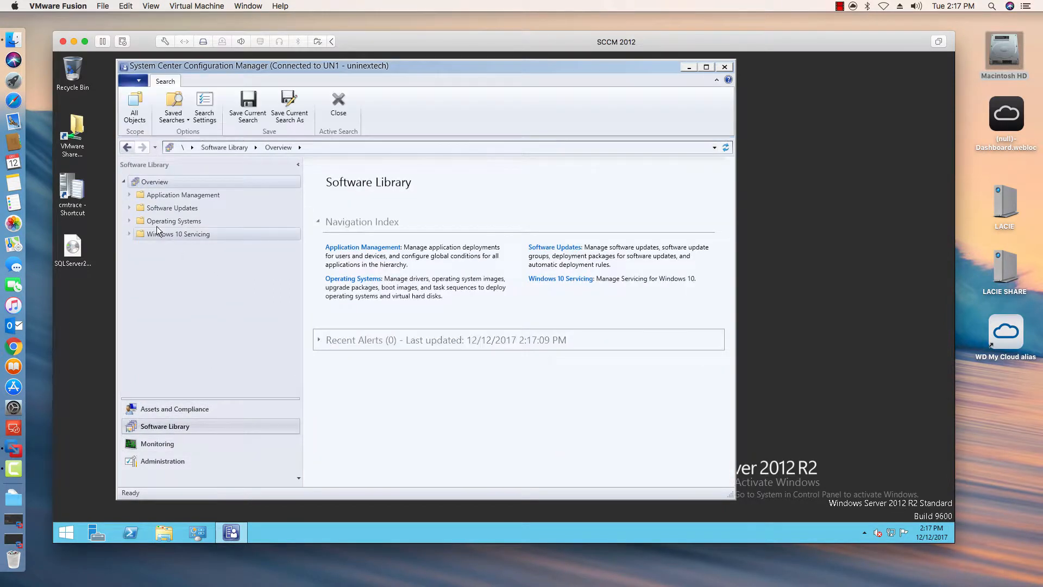
pyautogui.click(129, 208)
pyautogui.click(179, 221)
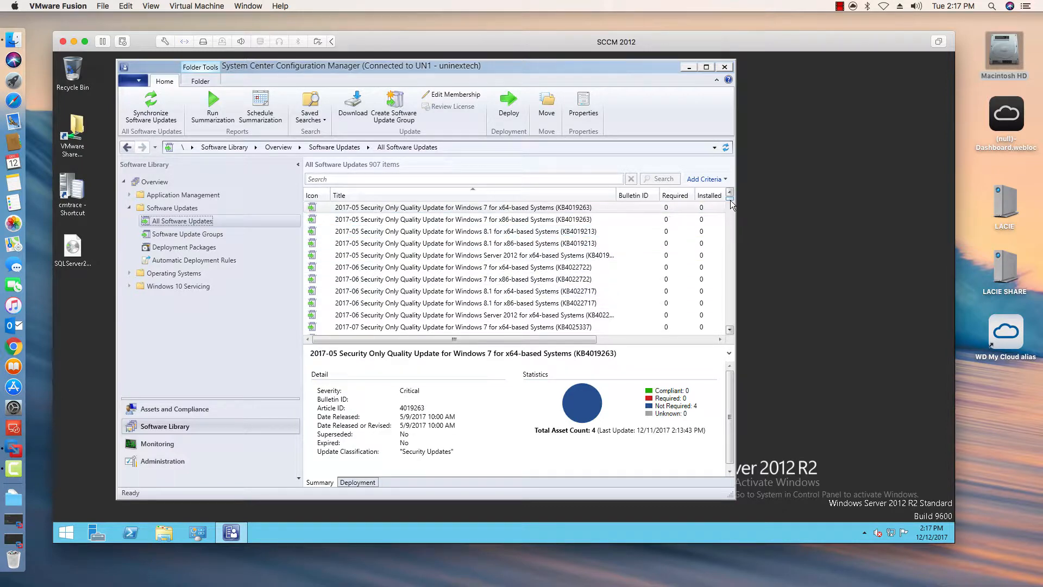
pyautogui.moveTo(732, 202); pyautogui.dragTo(730, 262)
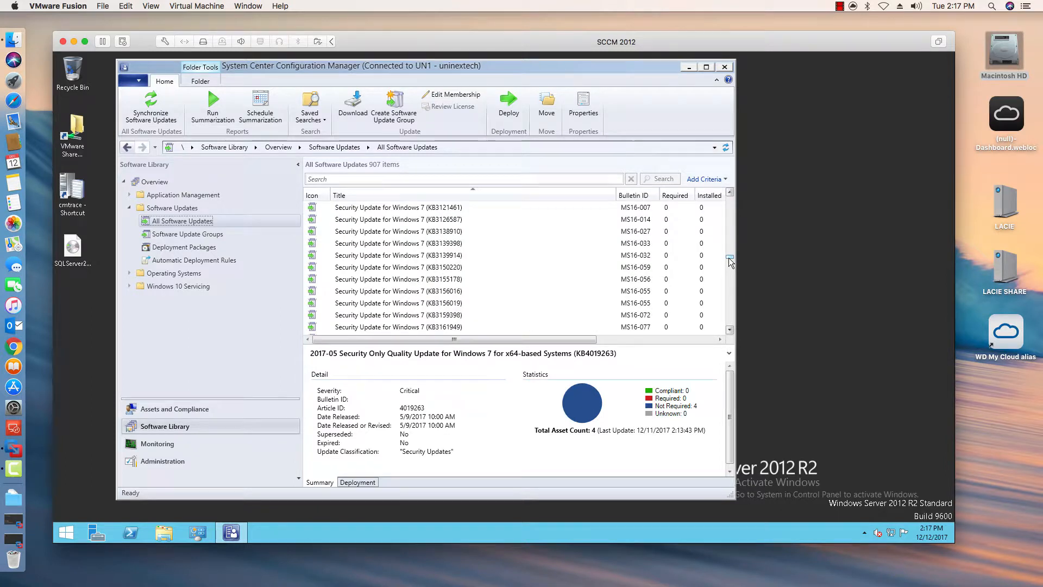
pyautogui.click(155, 113)
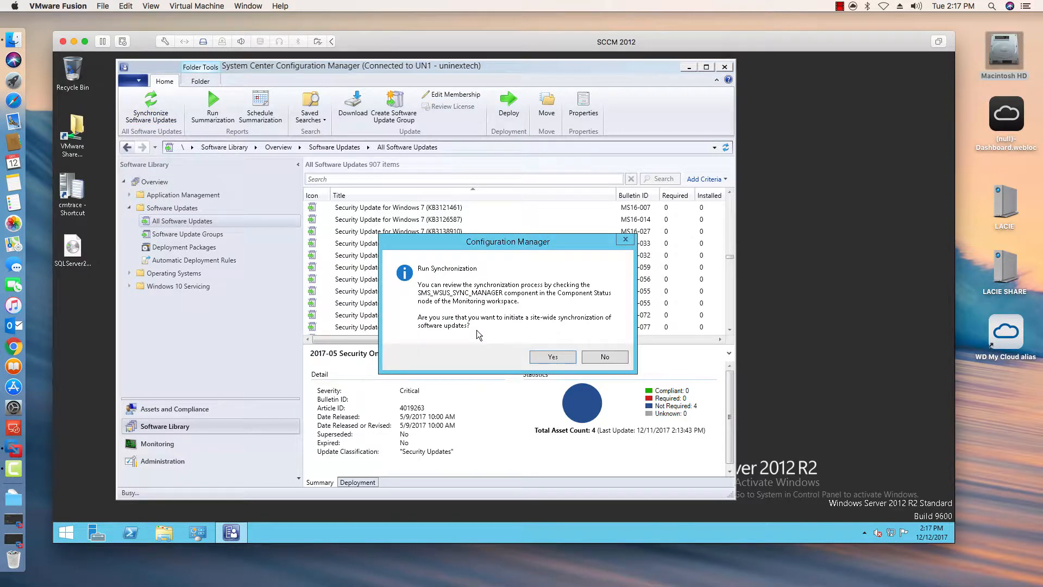
pyautogui.click(541, 357)
# - Examine the Software Update Point Synchronization Status and Updates and Servicing Status in the Monitoring workspace
pyautogui.click(157, 443)
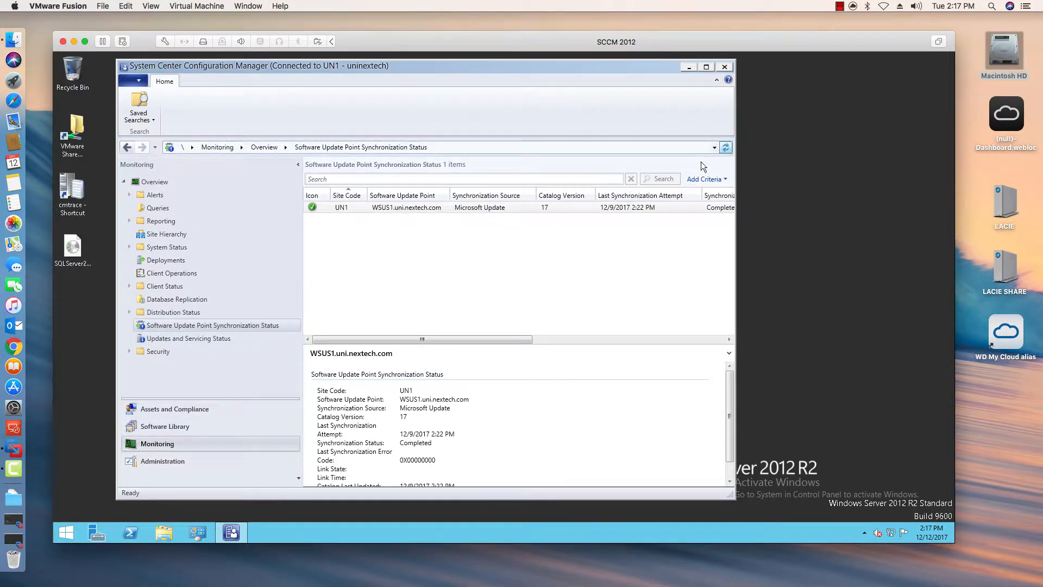
pyautogui.click(173, 313)
pyautogui.click(195, 325)
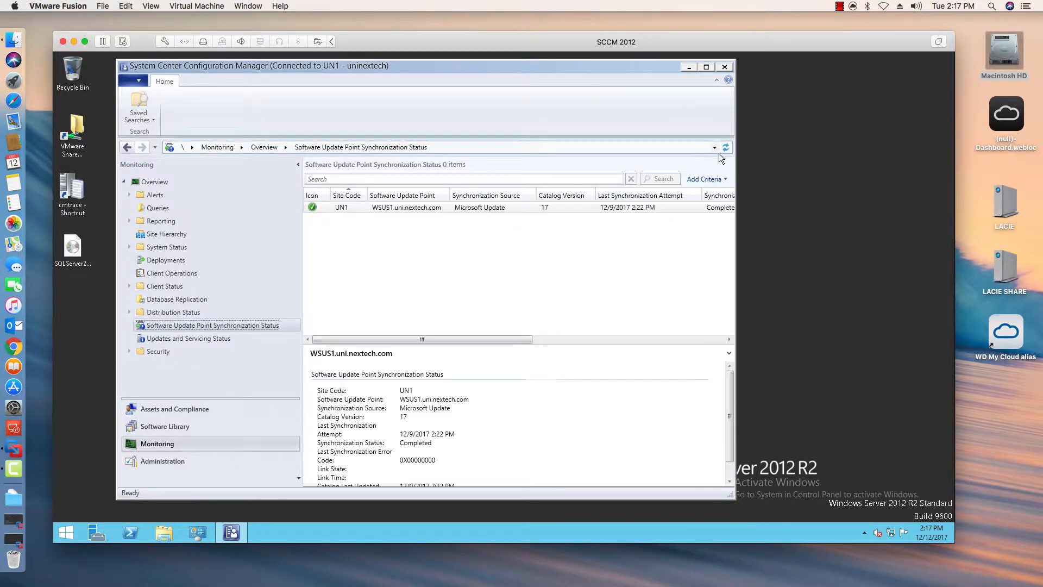
pyautogui.click(187, 338)
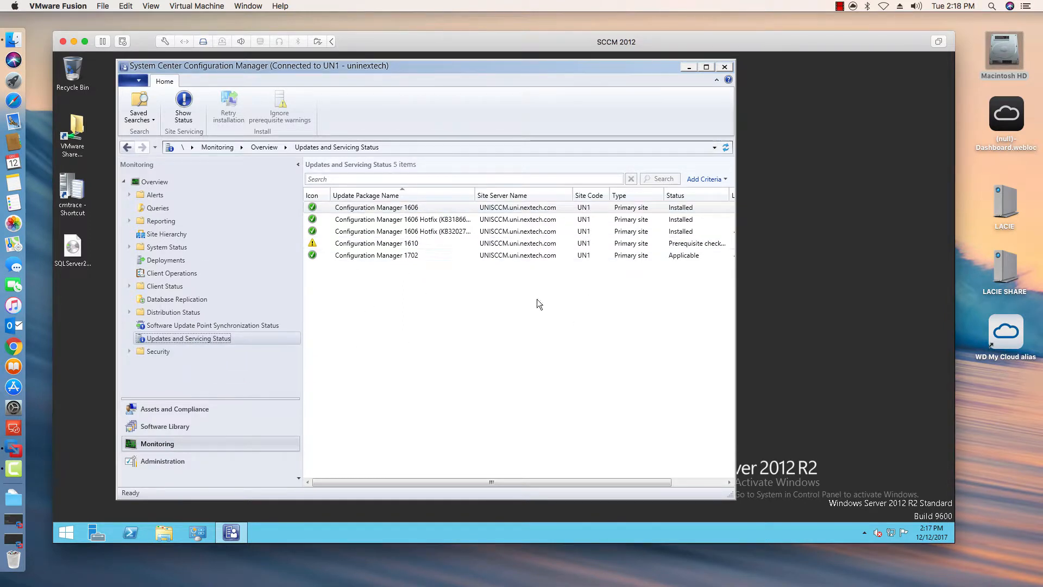
pyautogui.click(243, 324)
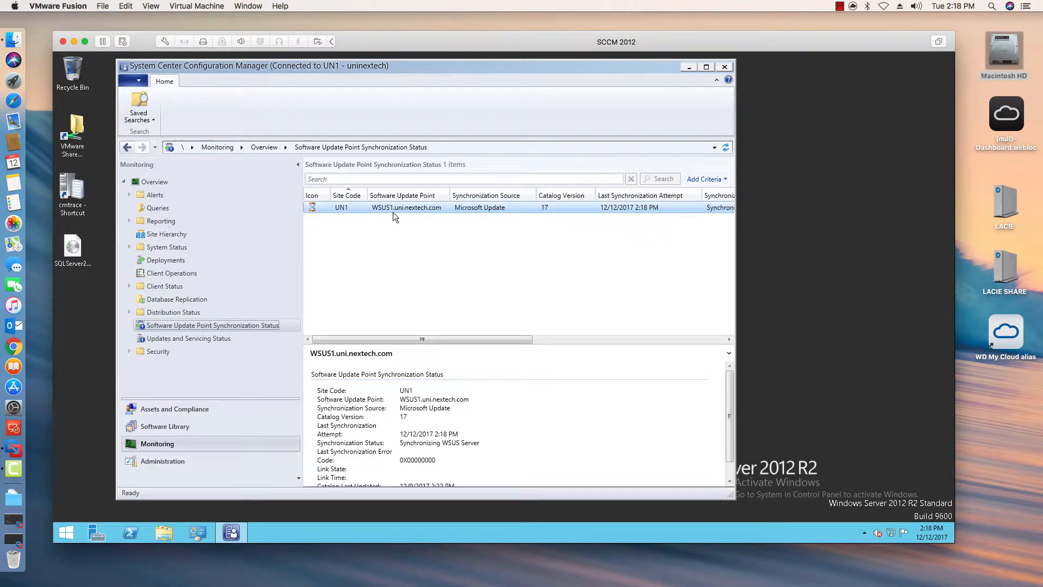
pyautogui.click(840, 7)
pyautogui.click(874, 29)
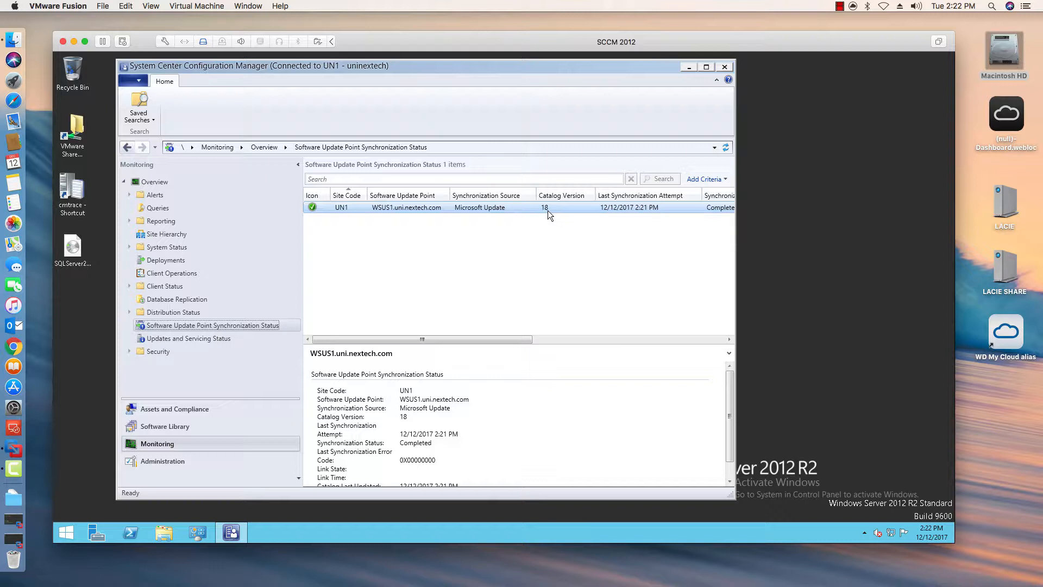
pyautogui.moveTo(497, 339); pyautogui.dragTo(714, 331)
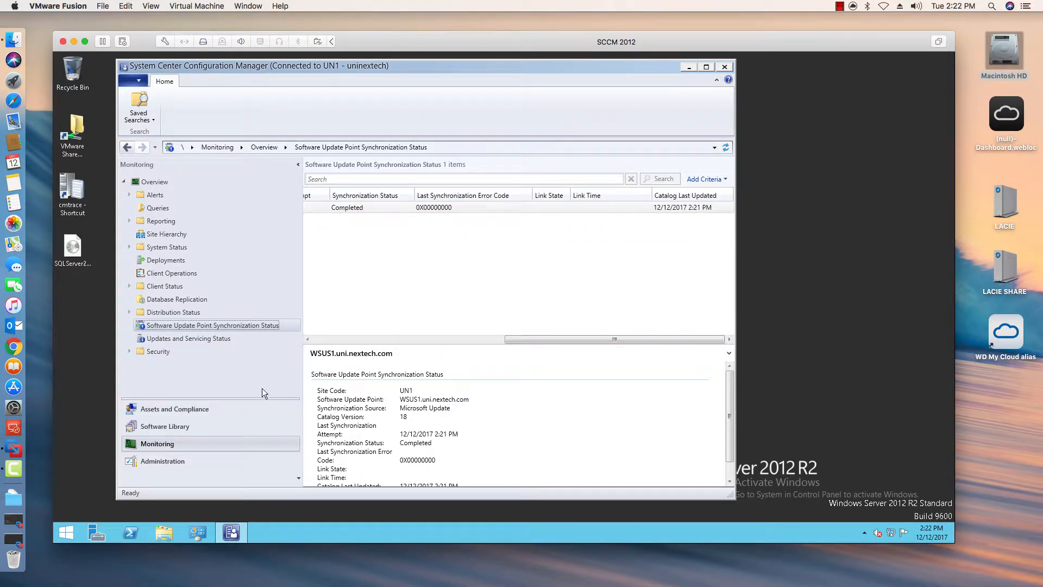
# - Widen the console window and browse the All Software Updates list in the Software Library
pyautogui.click(184, 426)
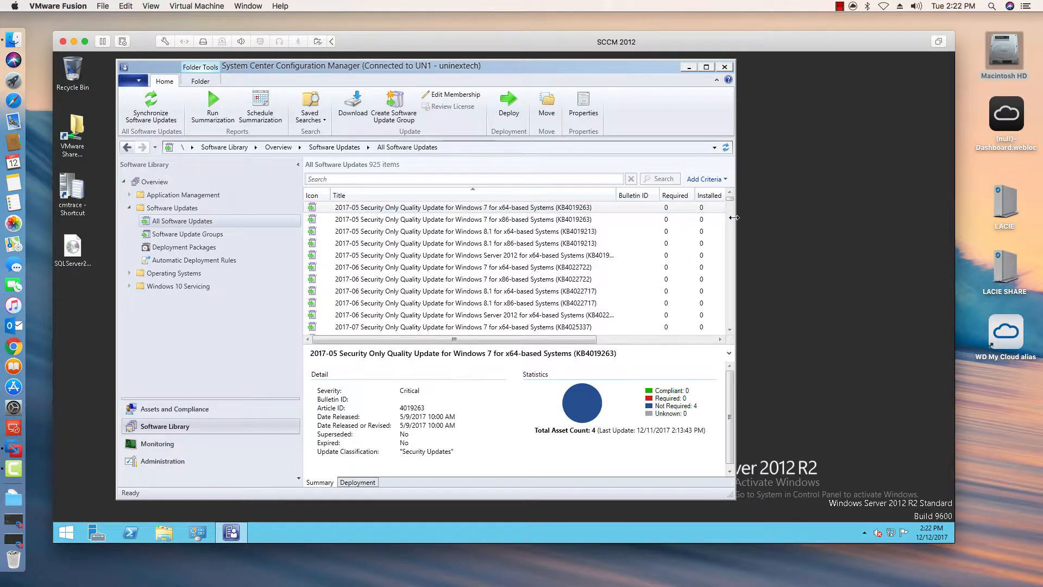
pyautogui.moveTo(737, 216); pyautogui.dragTo(862, 224)
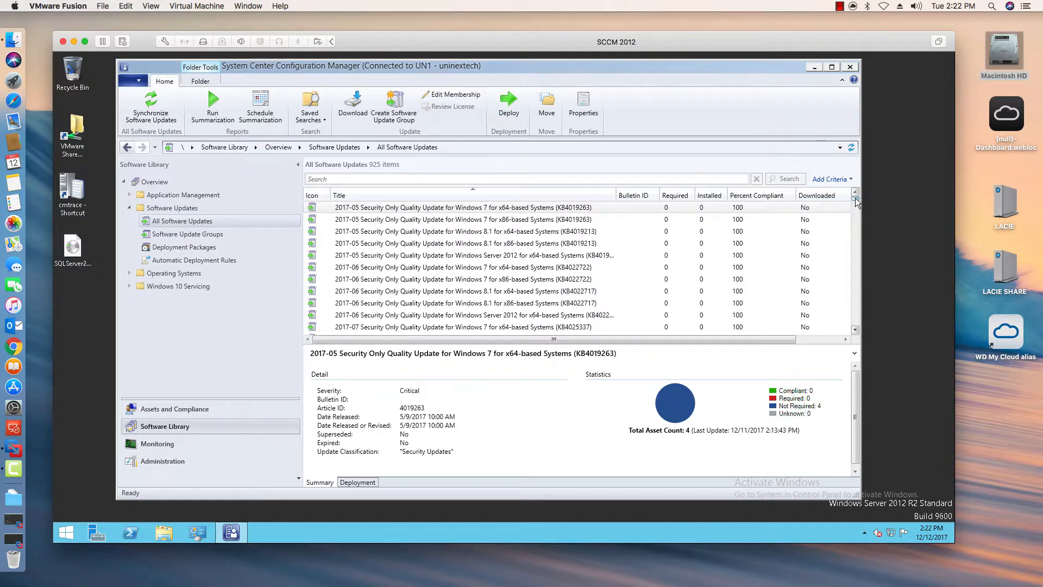
pyautogui.moveTo(856, 198); pyautogui.dragTo(857, 204)
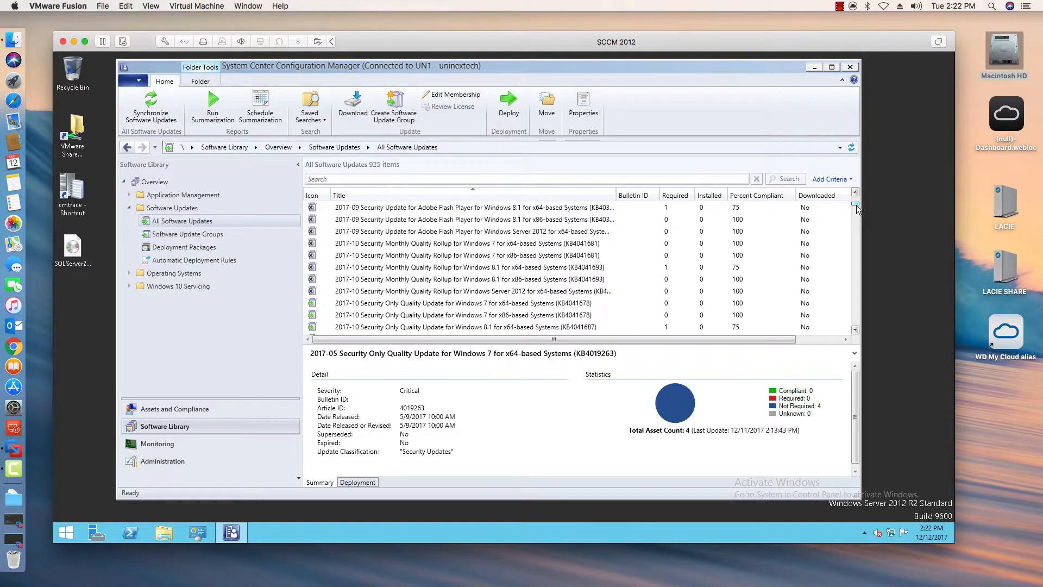
pyautogui.click(656, 205)
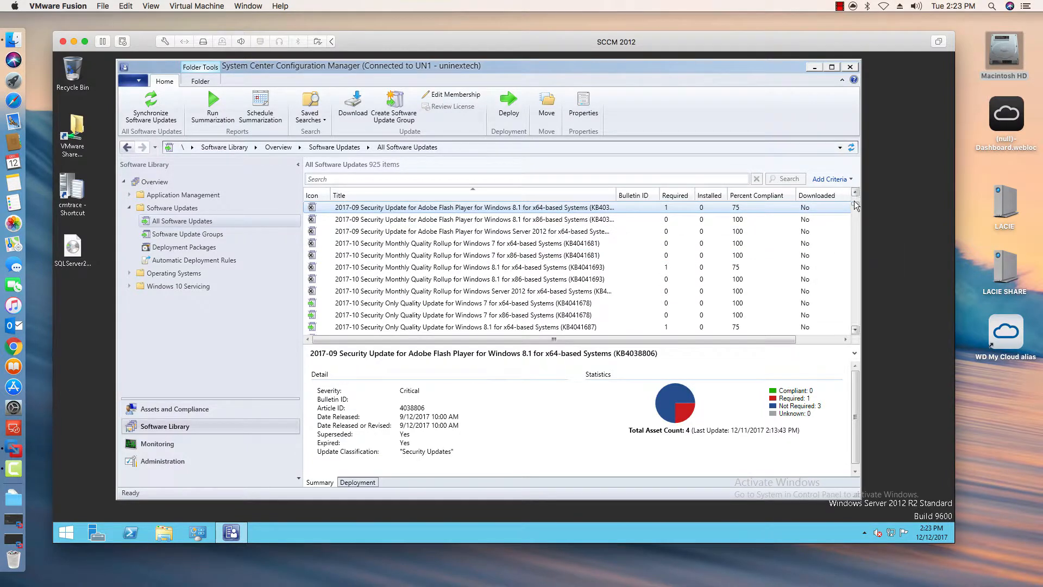
pyautogui.moveTo(855, 207); pyautogui.dragTo(855, 234)
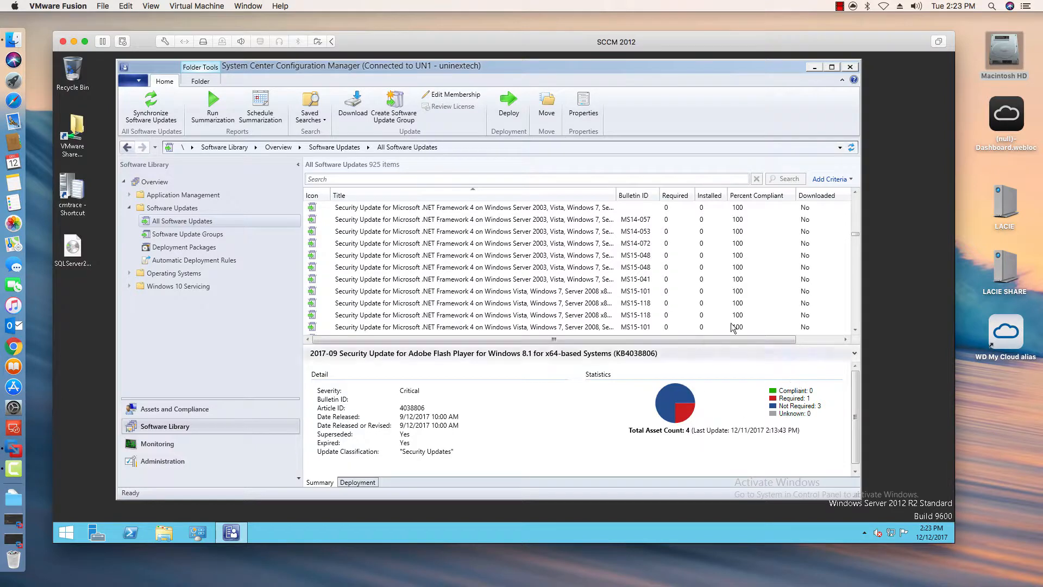
pyautogui.moveTo(856, 238); pyautogui.dragTo(855, 265)
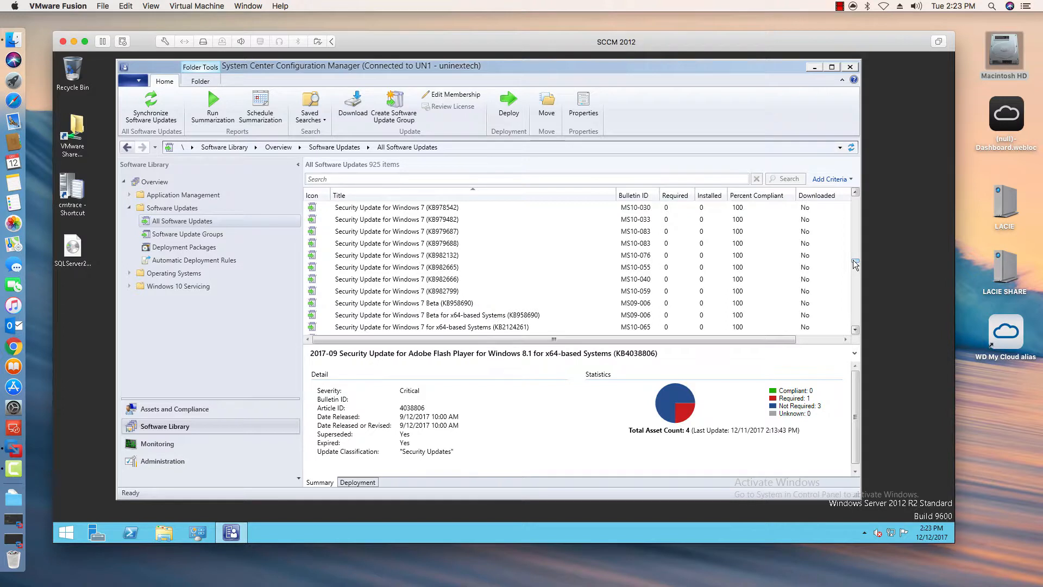
pyautogui.moveTo(853, 259); pyautogui.dragTo(853, 329)
pyautogui.click(856, 332)
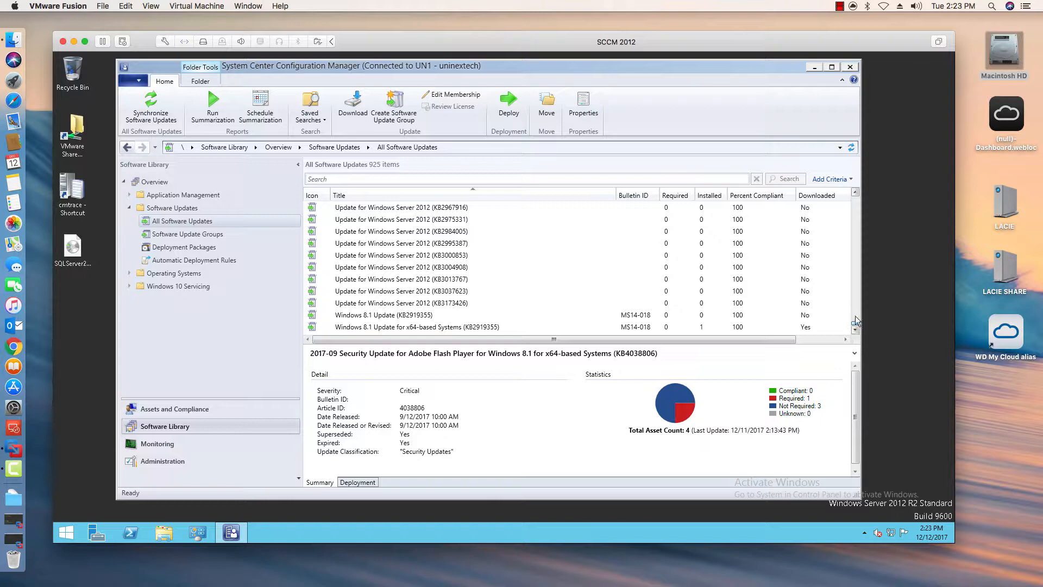
pyautogui.moveTo(856, 323); pyautogui.dragTo(851, 197)
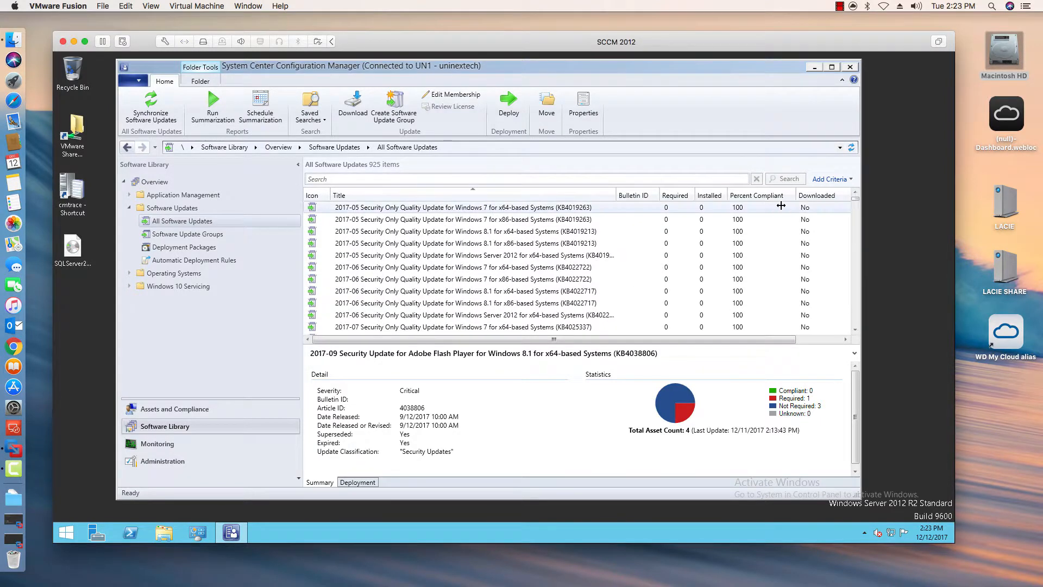
# - Add Required, Expired, Product and Superseded search criteria to the All Software Updates list
pyautogui.click(832, 180)
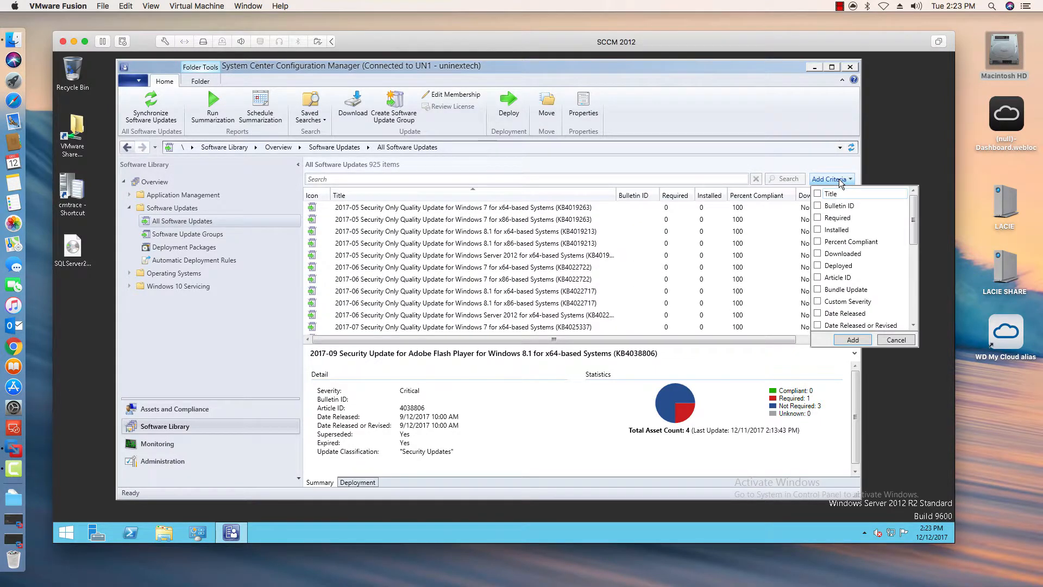
pyautogui.click(818, 218)
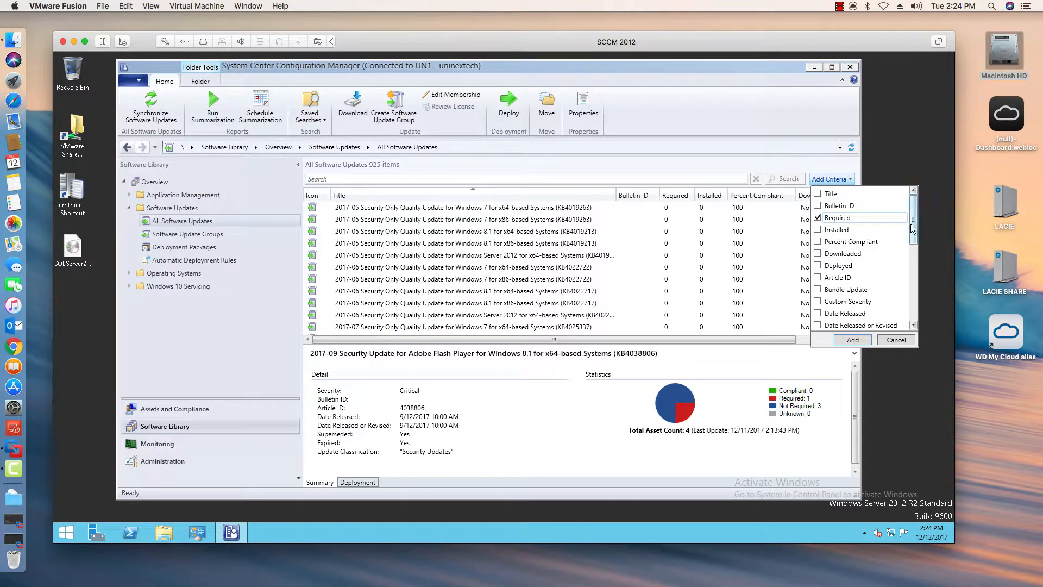
pyautogui.moveTo(913, 228); pyautogui.dragTo(906, 256)
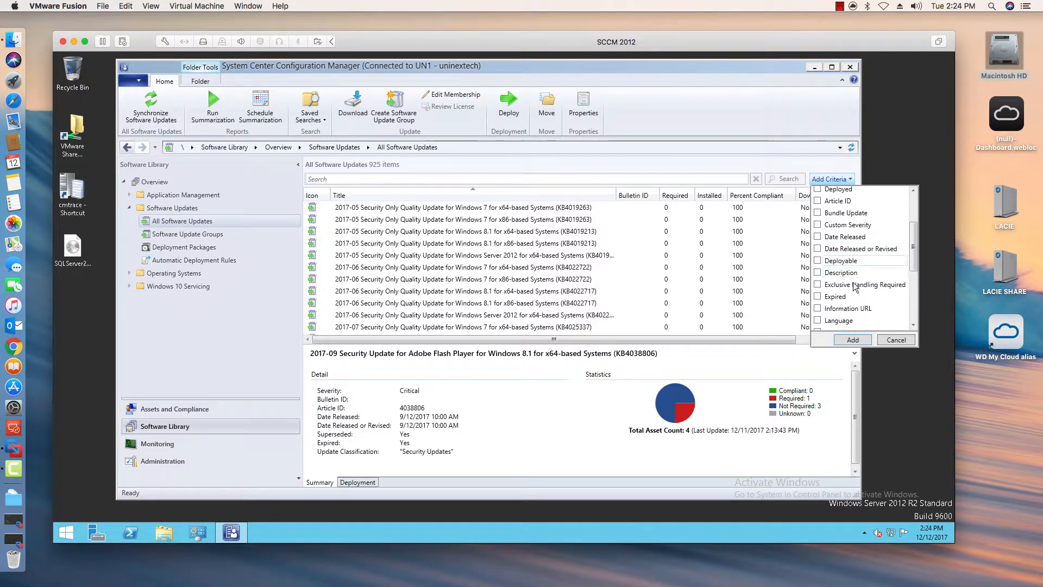
pyautogui.click(837, 296)
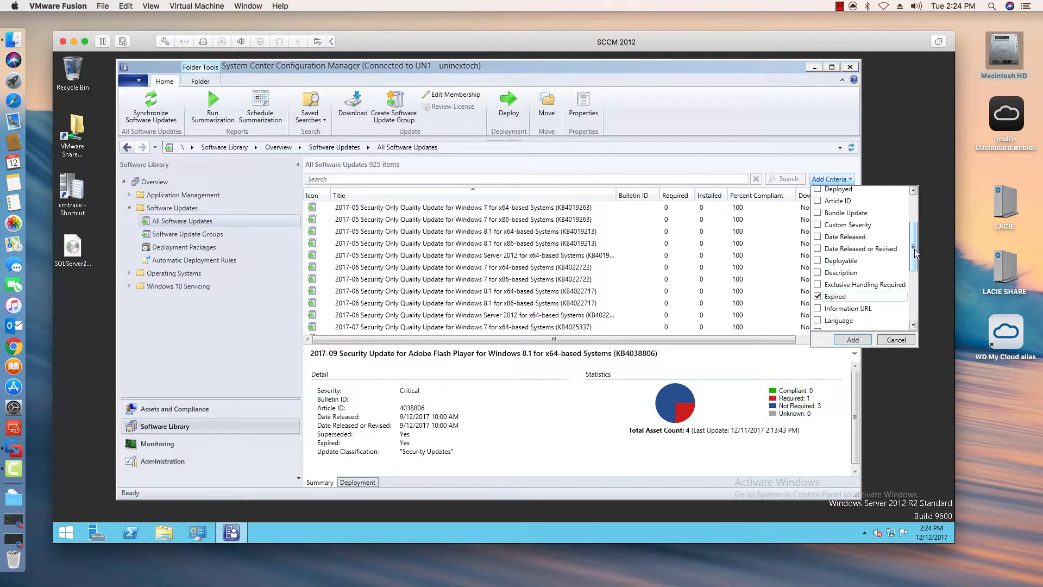
pyautogui.moveTo(913, 256); pyautogui.dragTo(913, 273)
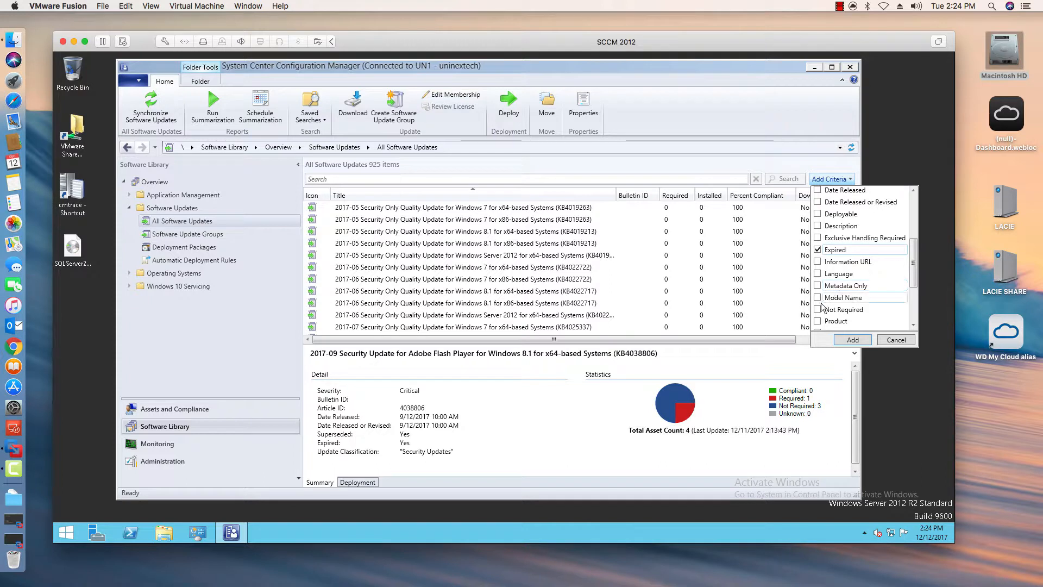
pyautogui.click(818, 321)
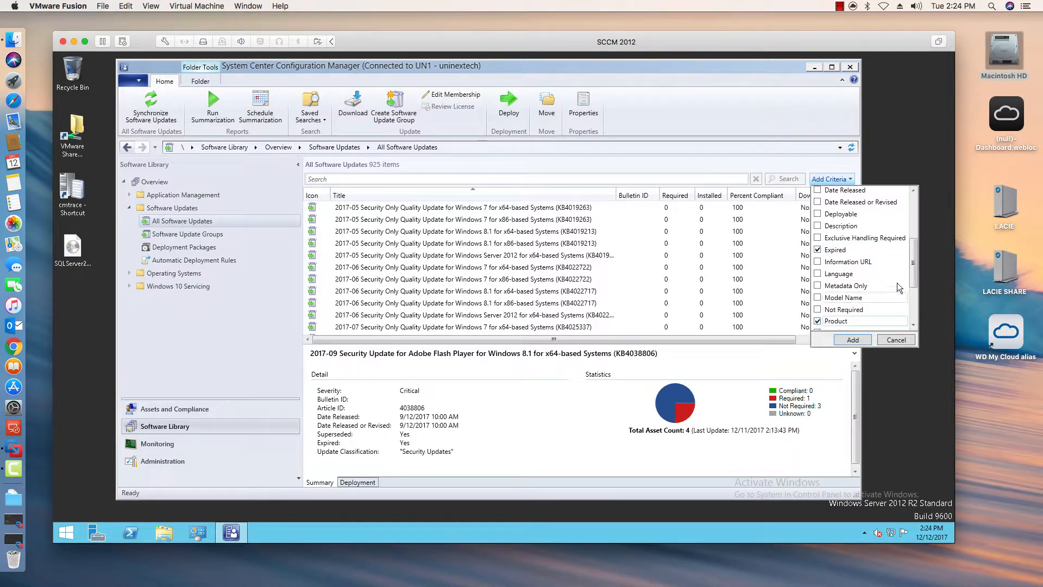
pyautogui.moveTo(915, 266); pyautogui.dragTo(914, 295)
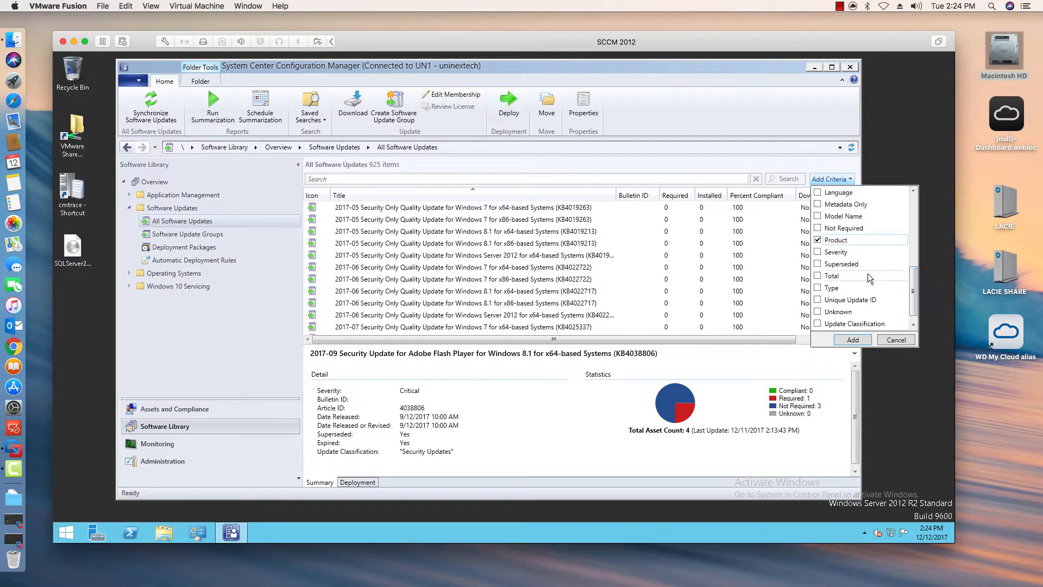
pyautogui.click(837, 264)
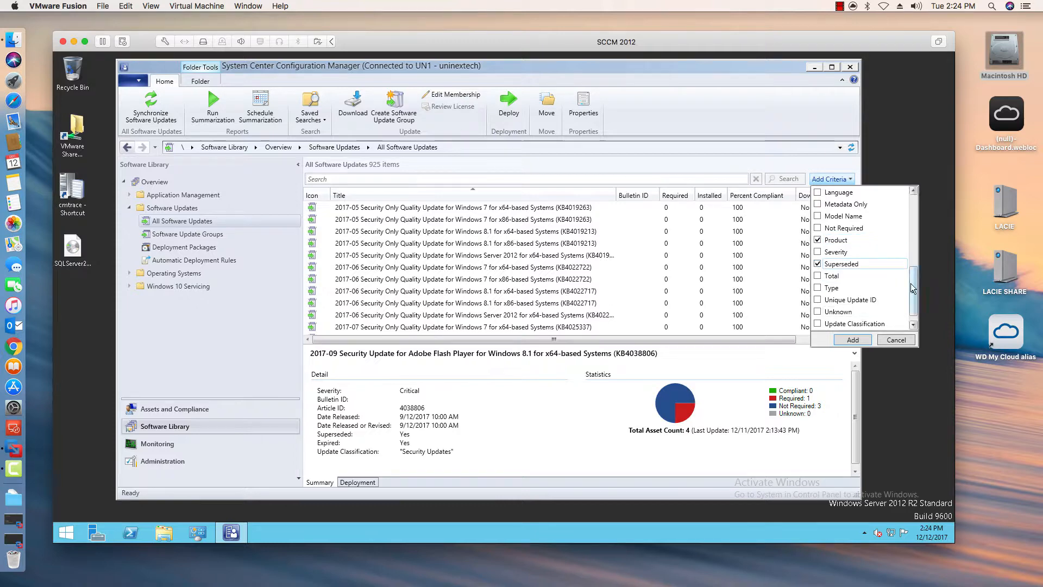
pyautogui.moveTo(914, 289); pyautogui.dragTo(914, 306)
pyautogui.click(852, 339)
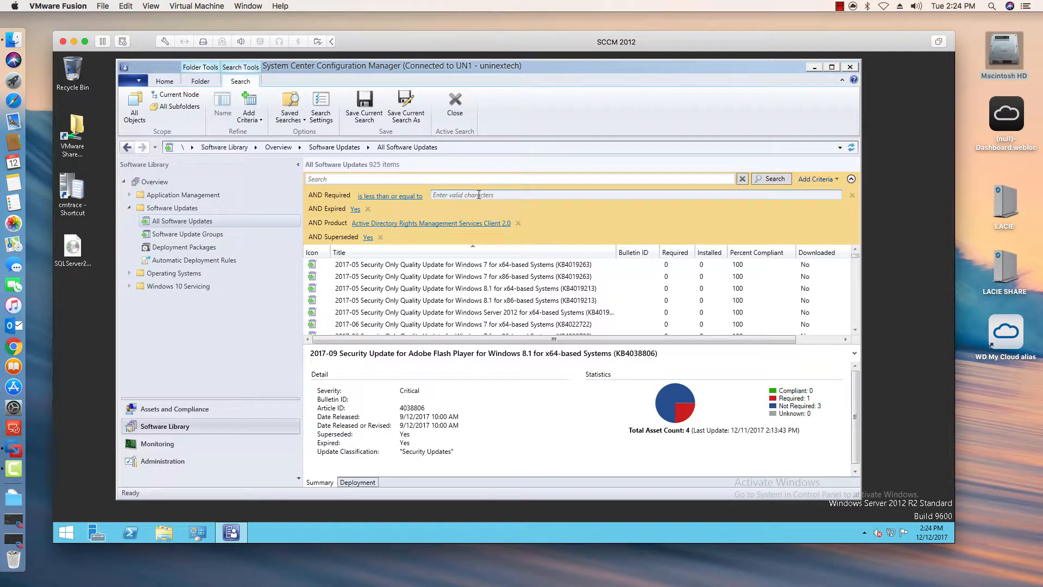
# - Set the Required criterion to less than or equal to 1, and Expired and Superseded to No
pyautogui.click(479, 194)
pyautogui.write('1')
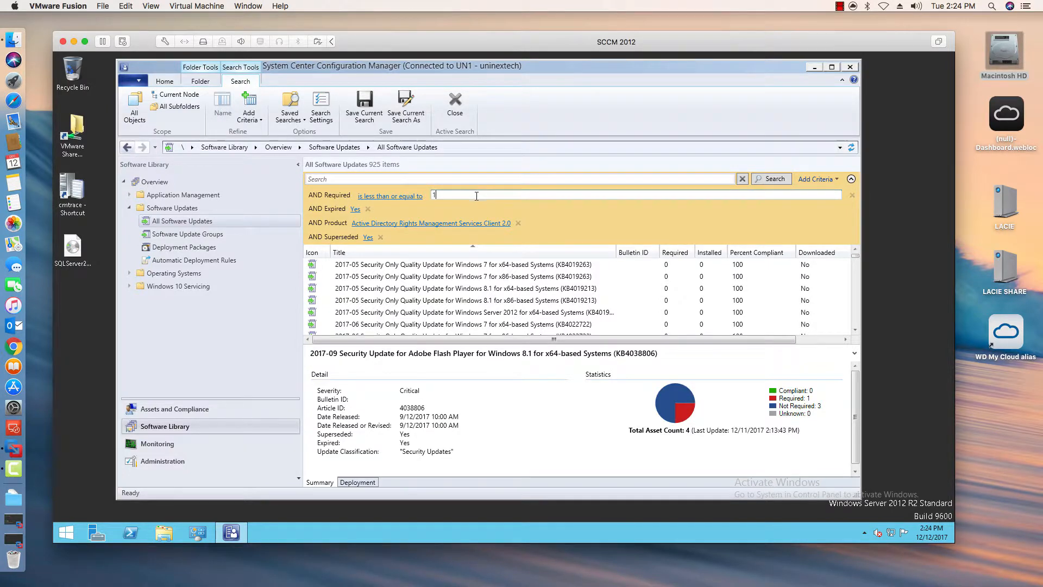
pyautogui.click(356, 209)
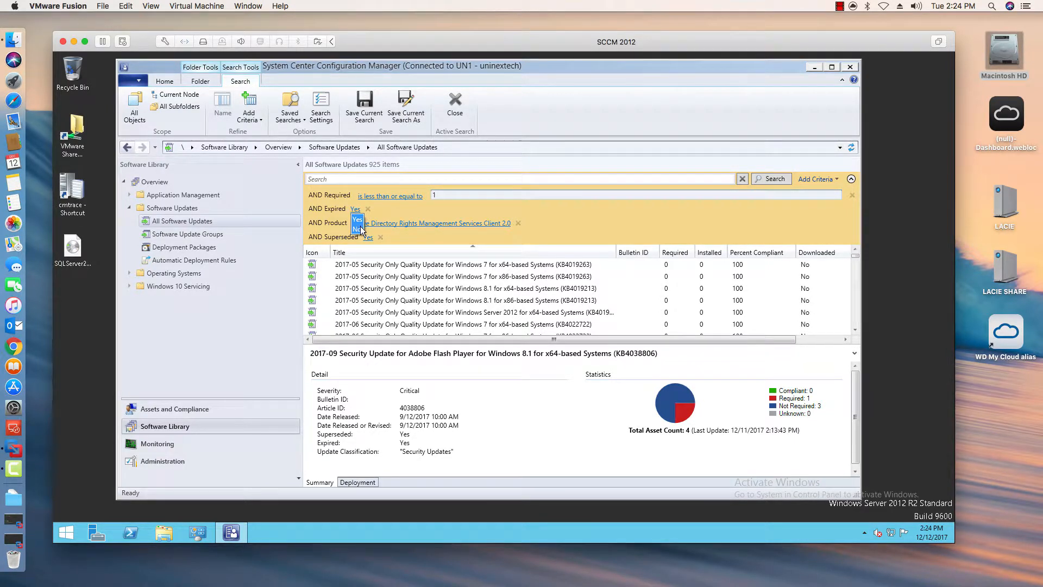
pyautogui.click(359, 229)
pyautogui.click(368, 237)
pyautogui.click(370, 256)
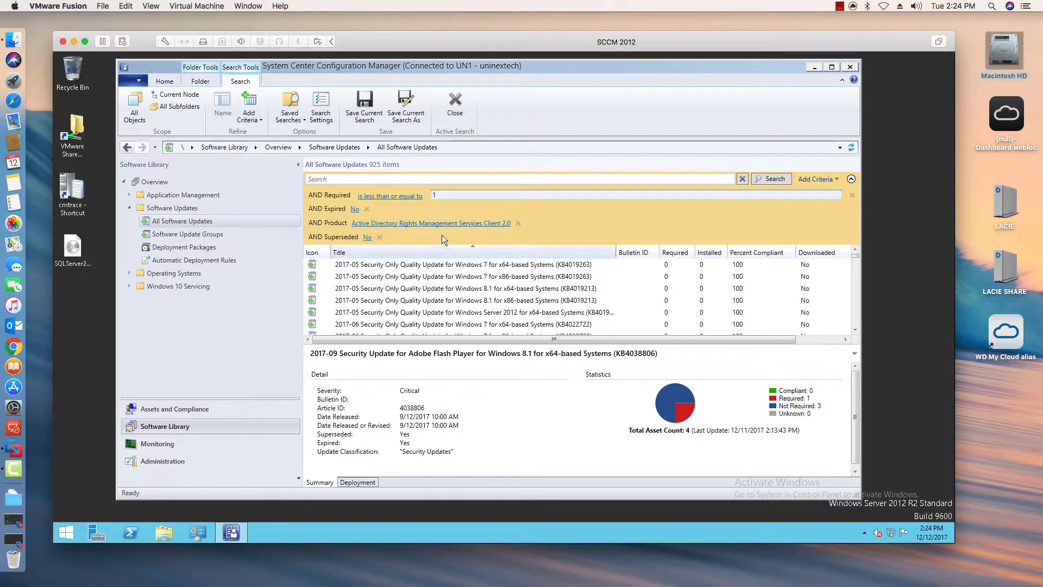
# - Set the Product criterion to Windows Server 2012 R2 and run the search on the updates list
pyautogui.click(452, 225)
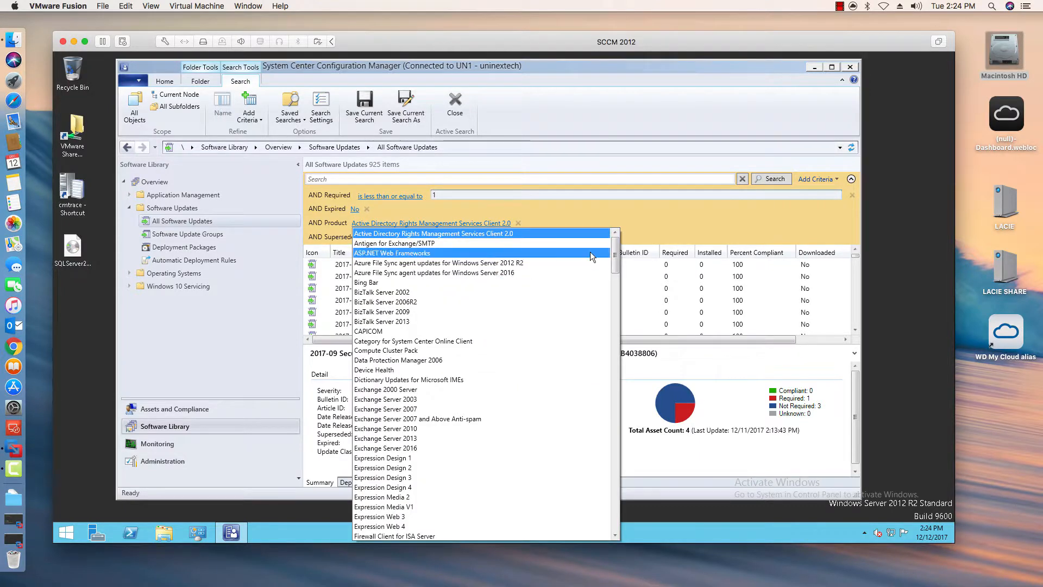
pyautogui.moveTo(616, 256); pyautogui.dragTo(607, 493)
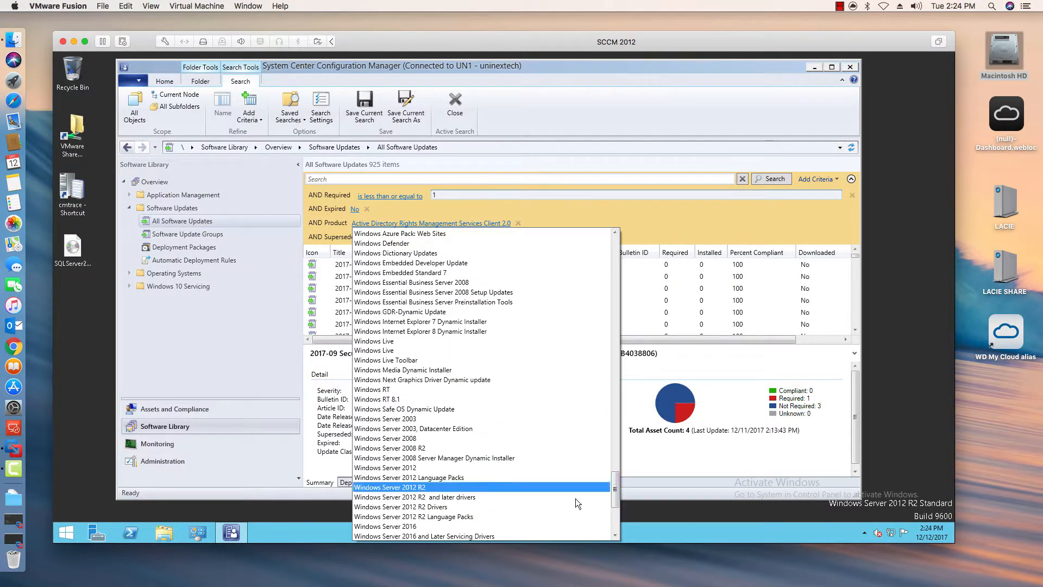
pyautogui.click(497, 487)
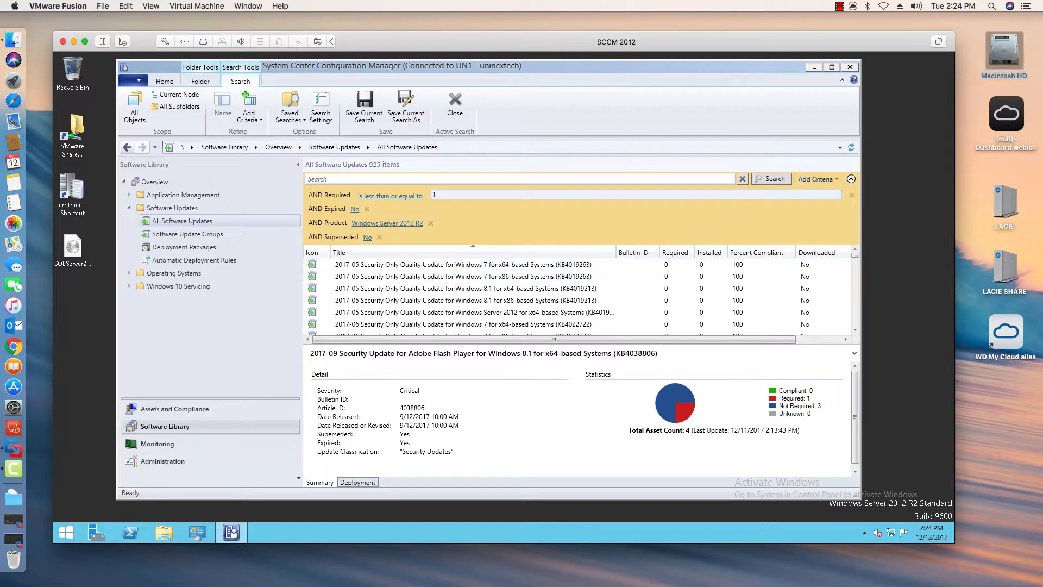
pyautogui.click(769, 178)
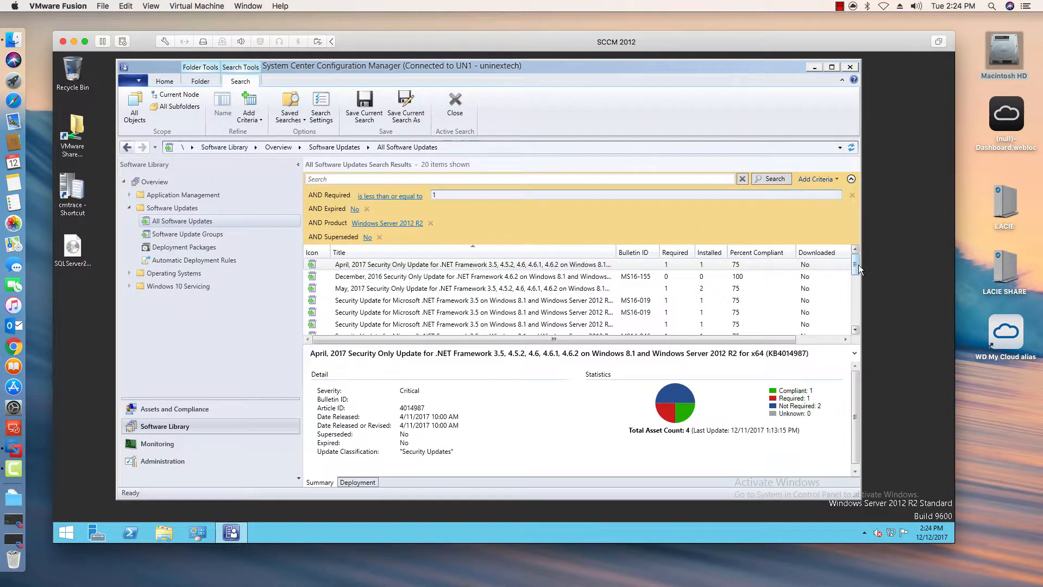
pyautogui.scroll(-3, 858, 324)
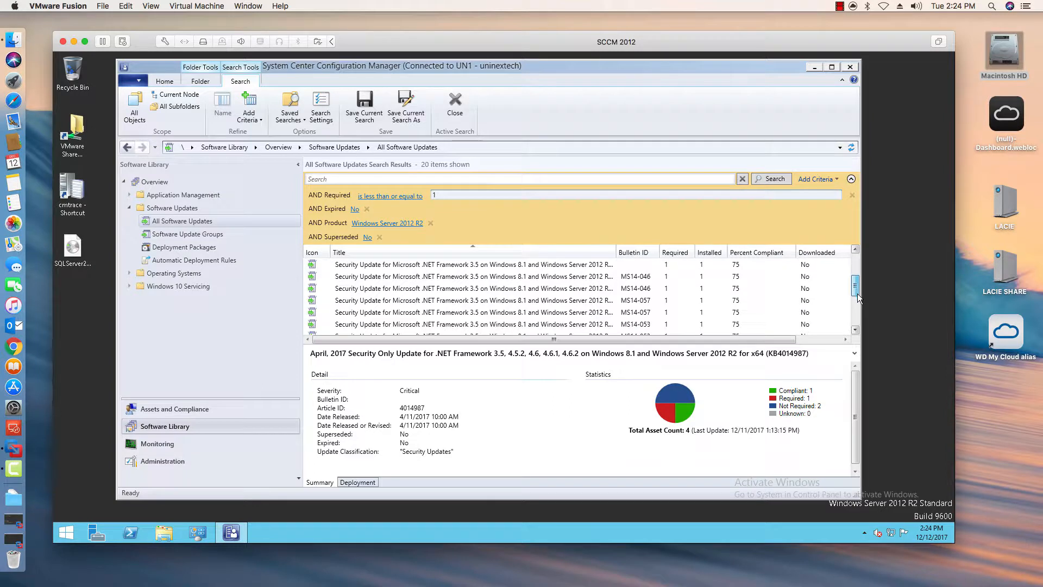
# - Examine the details of individual updates in the filtered Windows Server 2012 R2 results list
pyautogui.click(856, 328)
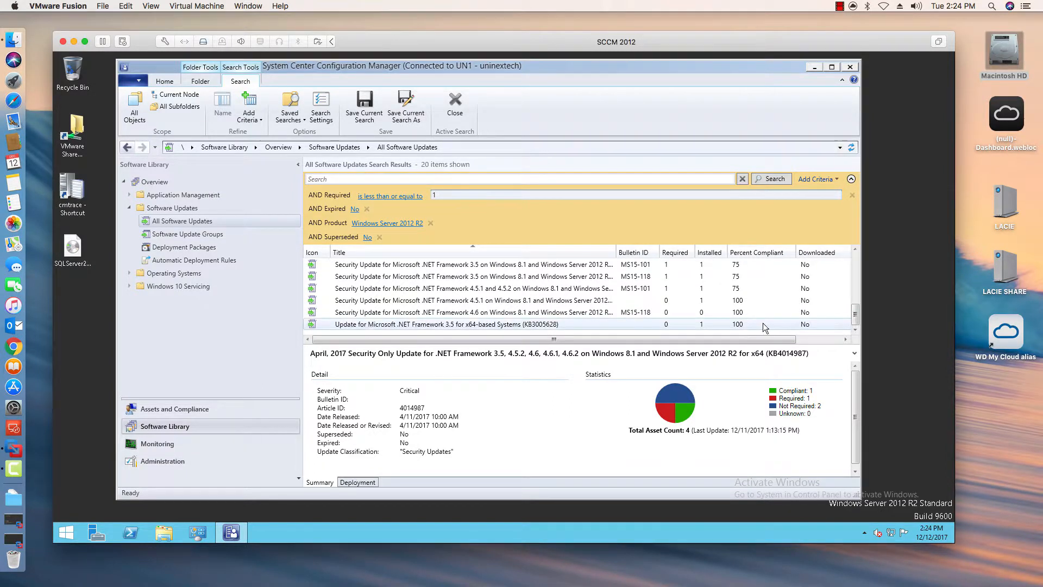
pyautogui.click(641, 299)
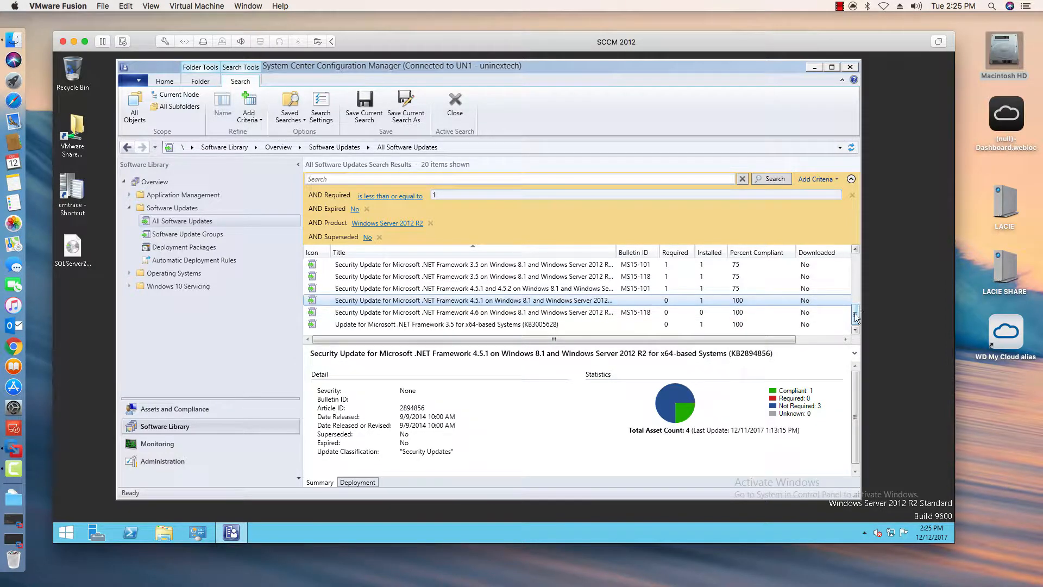
pyautogui.moveTo(857, 318); pyautogui.dragTo(855, 264)
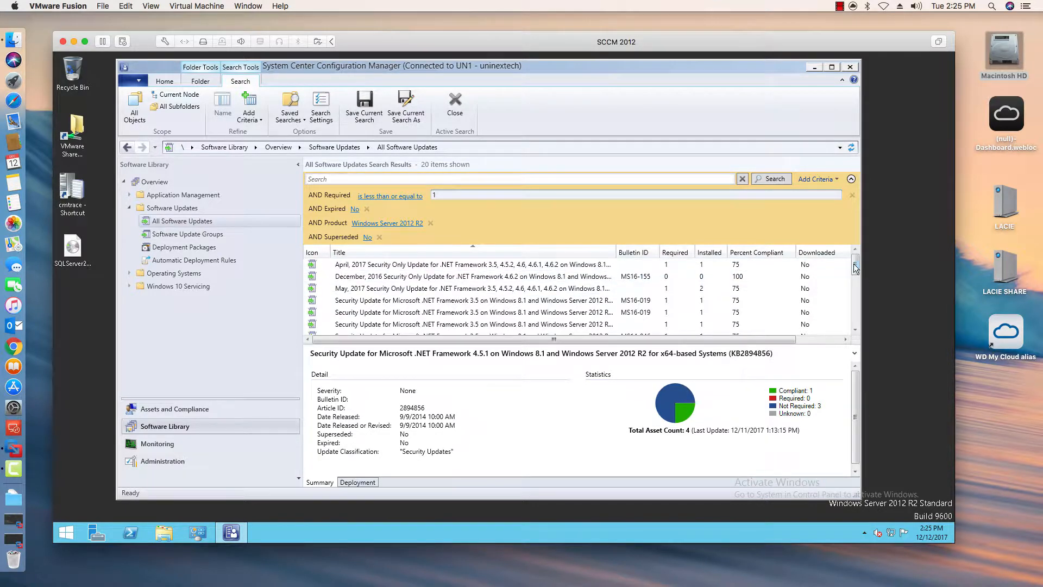
pyautogui.moveTo(854, 265)
pyautogui.mouseDown()
pyautogui.moveTo(855, 285)
pyautogui.moveTo(854, 253)
pyautogui.moveTo(855, 275)
pyautogui.mouseUp()
pyautogui.click(598, 266)
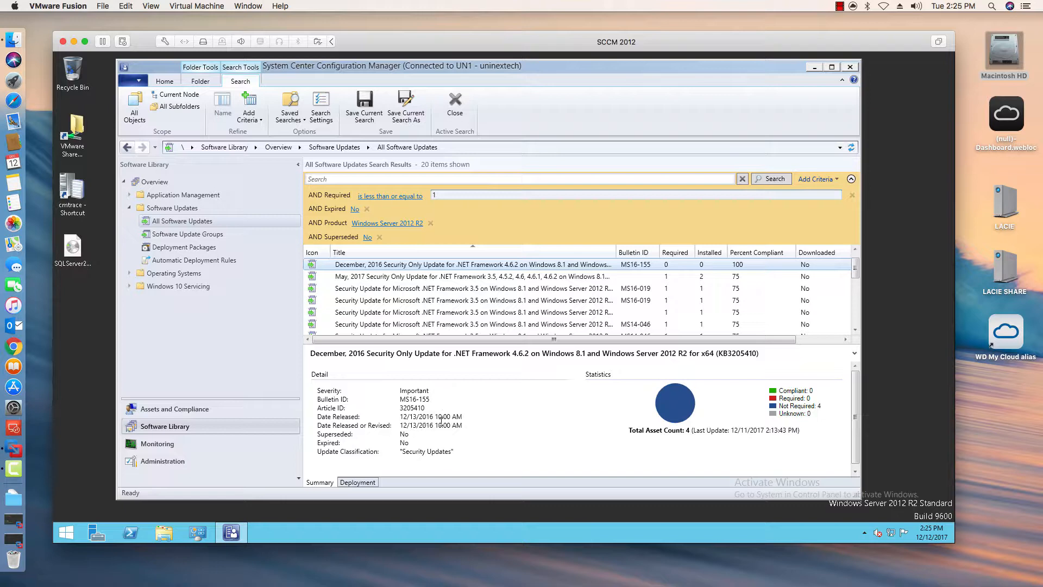
pyautogui.click(502, 288)
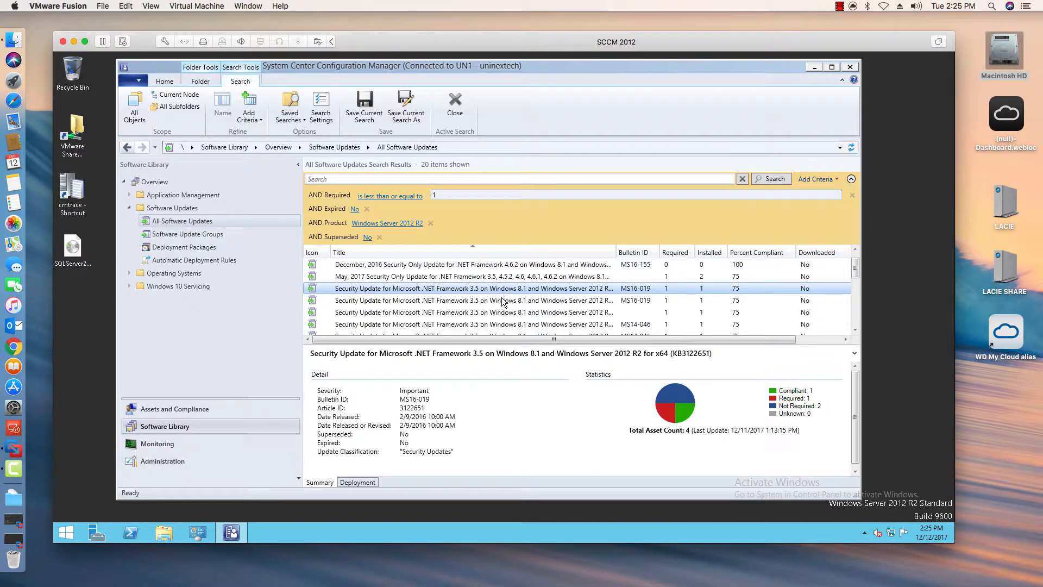
pyautogui.click(503, 300)
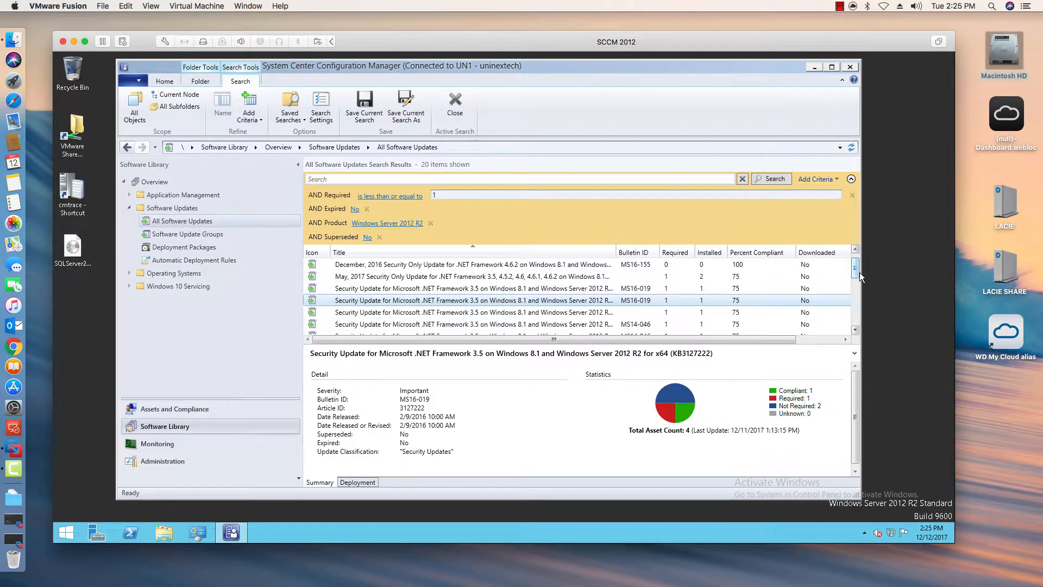
pyautogui.moveTo(856, 273); pyautogui.dragTo(856, 294)
pyautogui.click(583, 300)
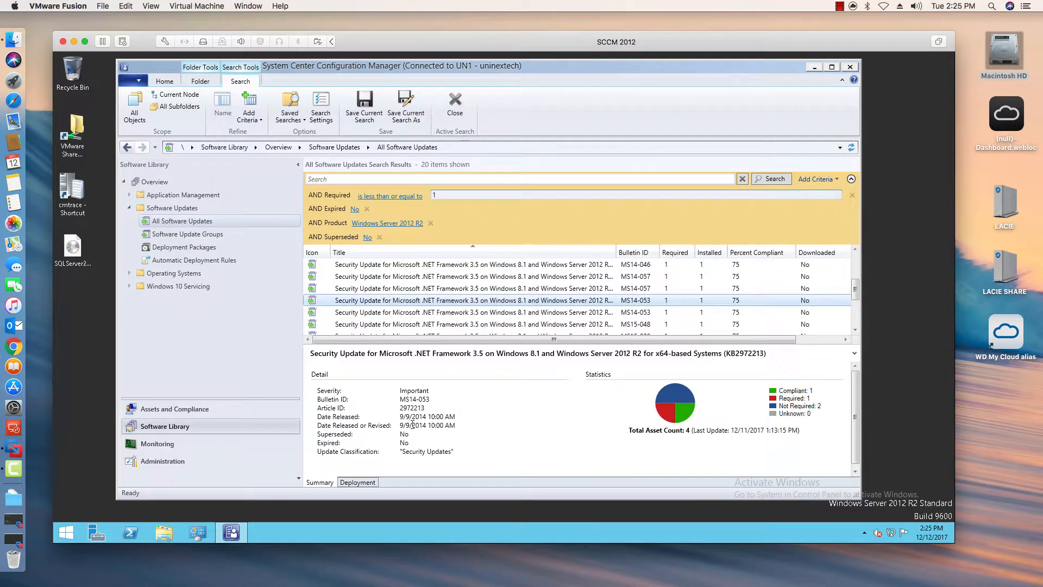
# - Review the remaining updates near the end of the filtered results list and their details
pyautogui.click(793, 311)
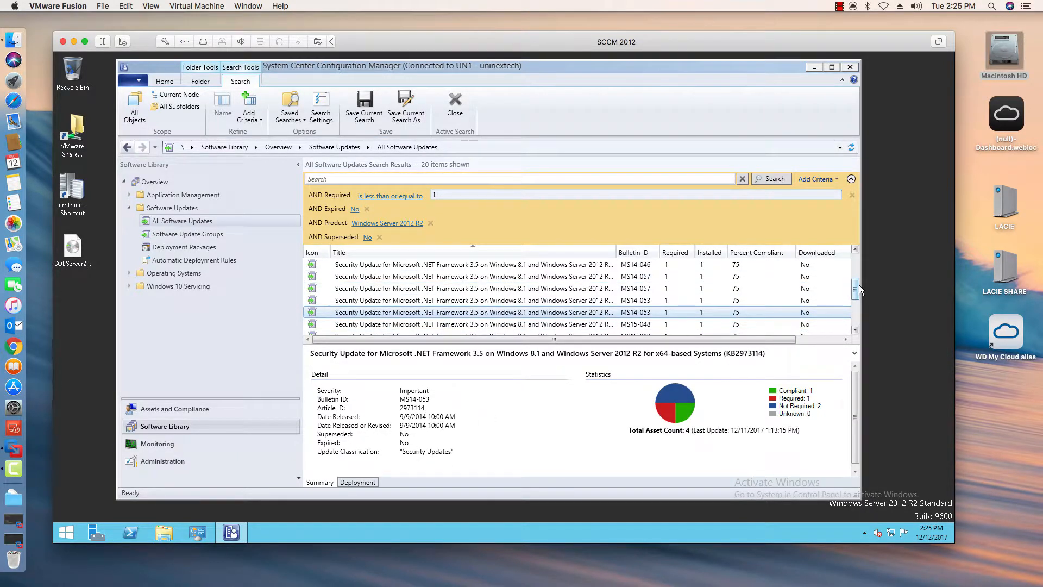
pyautogui.scroll(-3, 848, 291)
pyautogui.click(582, 301)
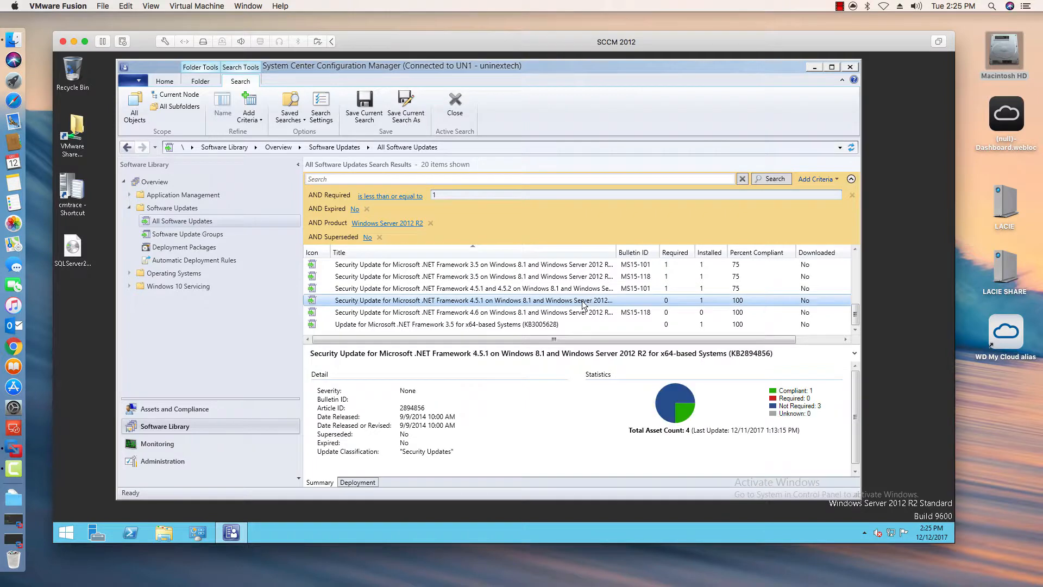
pyautogui.press('Up')
pyautogui.press('Up')
pyautogui.press('Up')
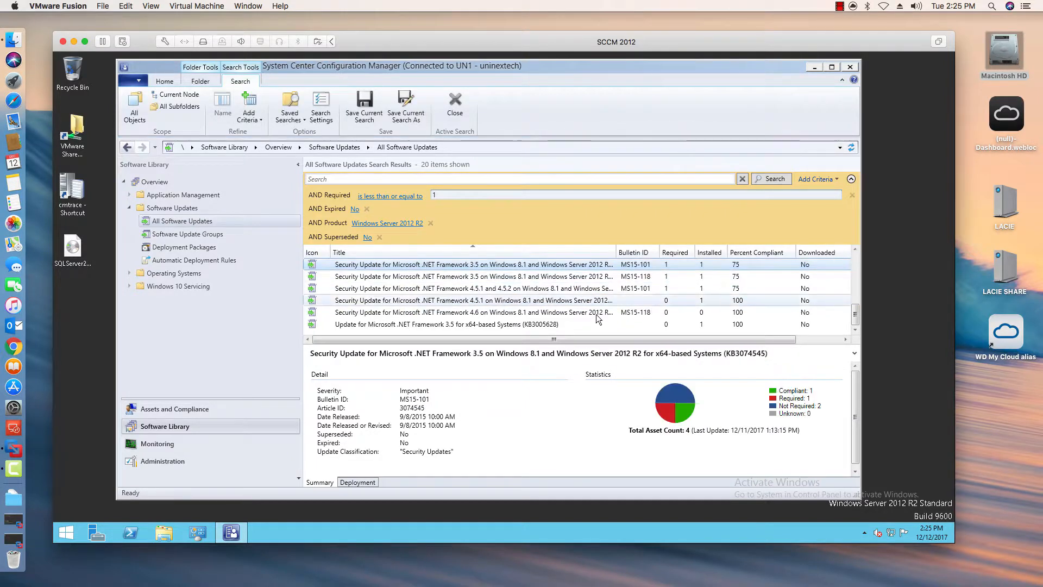
pyautogui.click(554, 325)
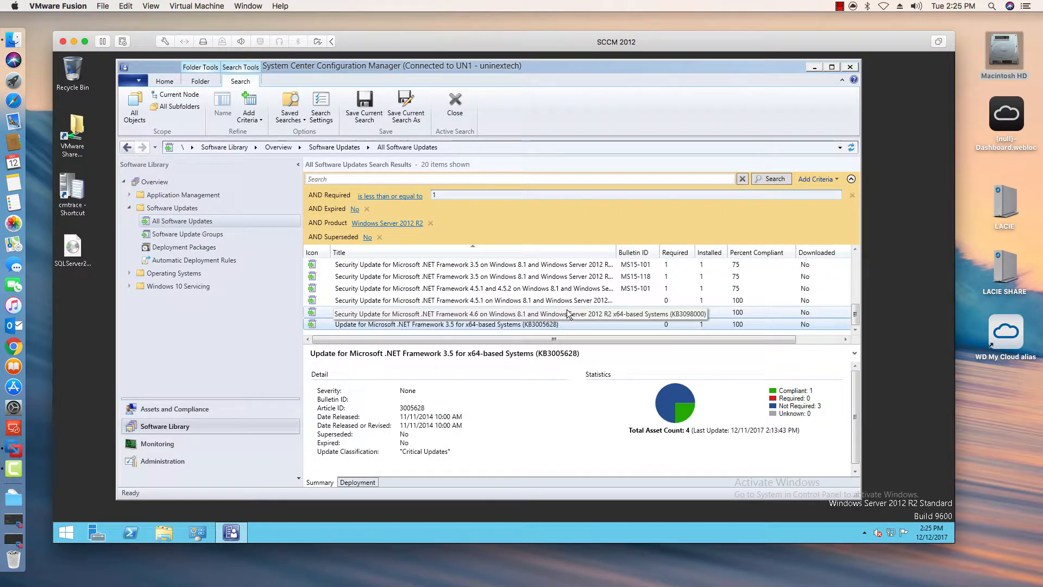
pyautogui.click(569, 314)
pyautogui.click(555, 288)
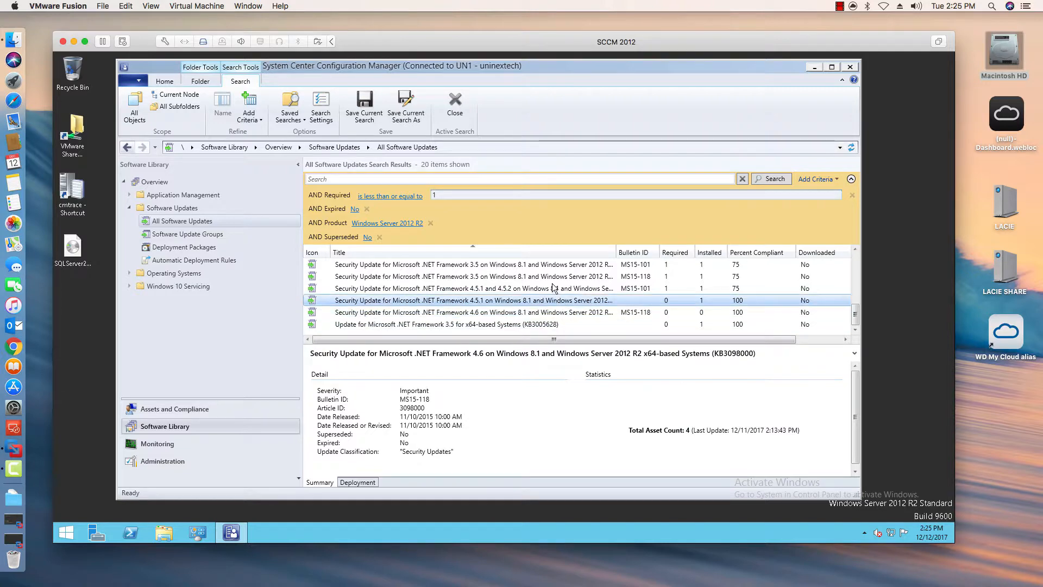
pyautogui.click(554, 278)
# - Widen the Title column of the search results so full update names show
pyautogui.press('Up')
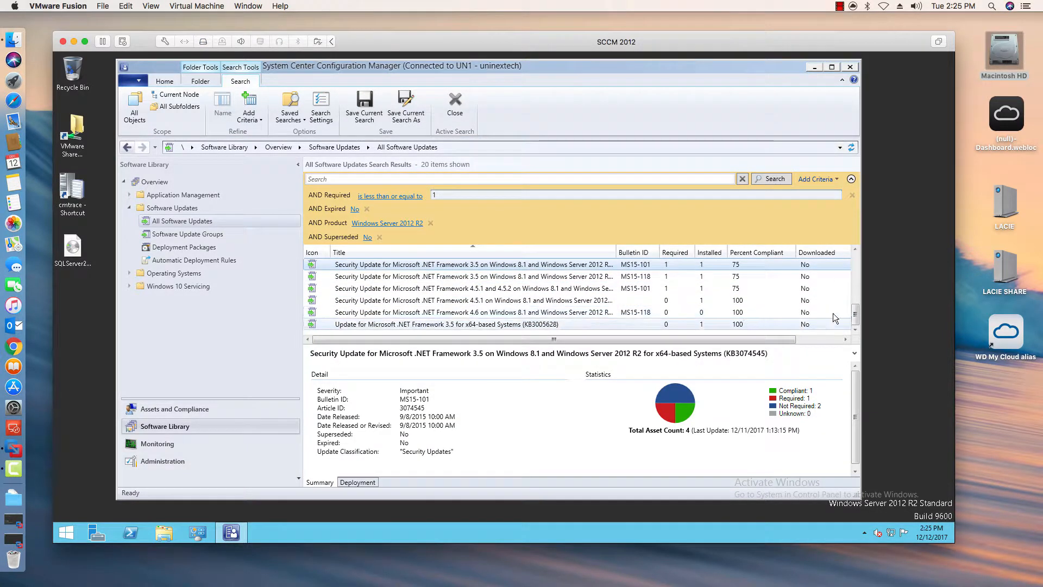
pyautogui.moveTo(856, 313); pyautogui.dragTo(855, 263)
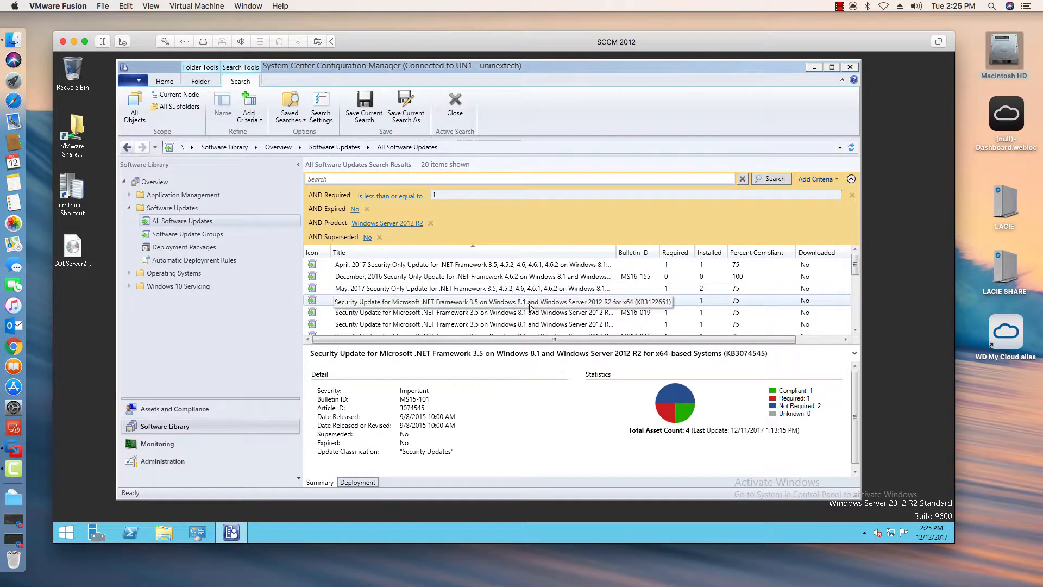
pyautogui.moveTo(618, 245); pyautogui.dragTo(768, 247)
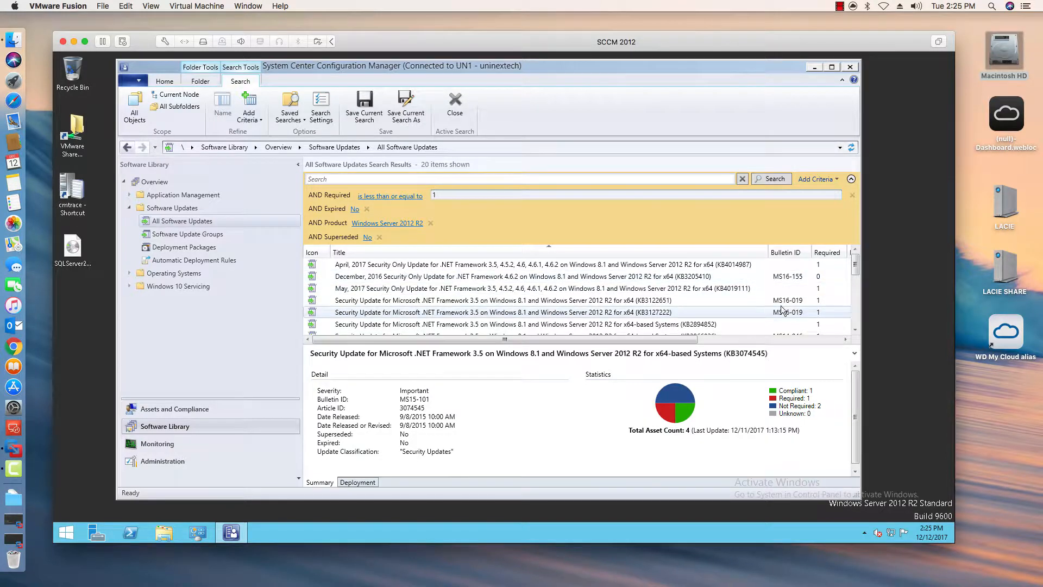
pyautogui.moveTo(857, 266)
pyautogui.mouseDown()
pyautogui.moveTo(857, 320)
pyautogui.moveTo(856, 264)
pyautogui.mouseUp()
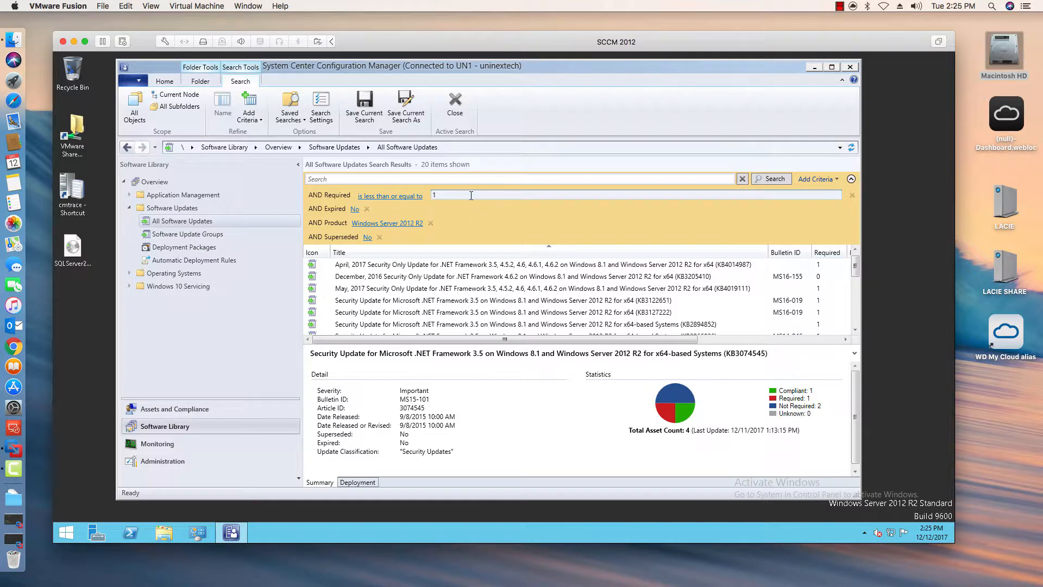
# - Add a Date Released criterion set to Last 1 week (7 days) and rerun the search
pyautogui.click(816, 179)
pyautogui.moveTo(902, 293); pyautogui.dragTo(900, 257)
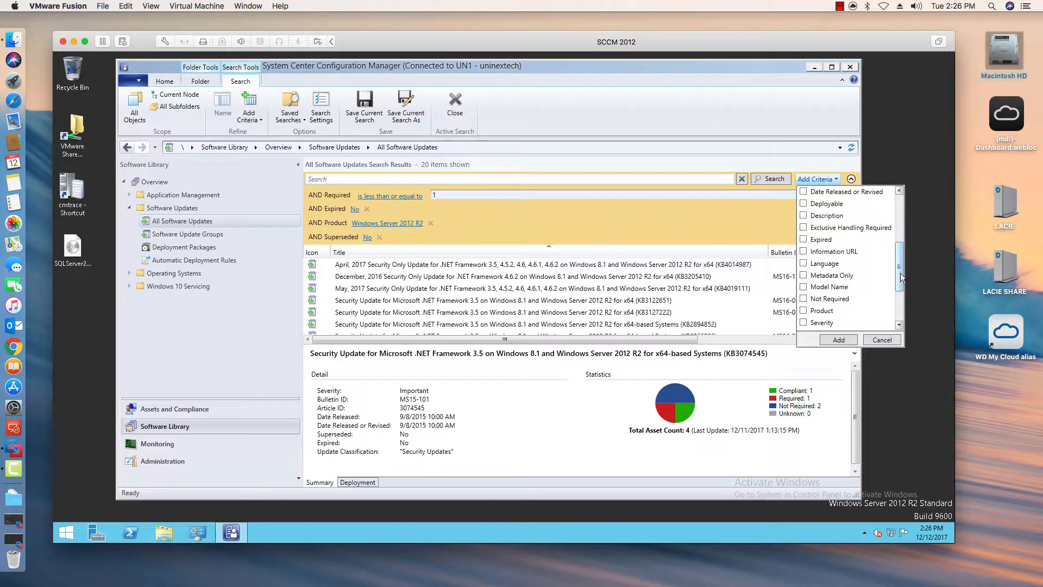
pyautogui.moveTo(900, 269); pyautogui.dragTo(900, 253)
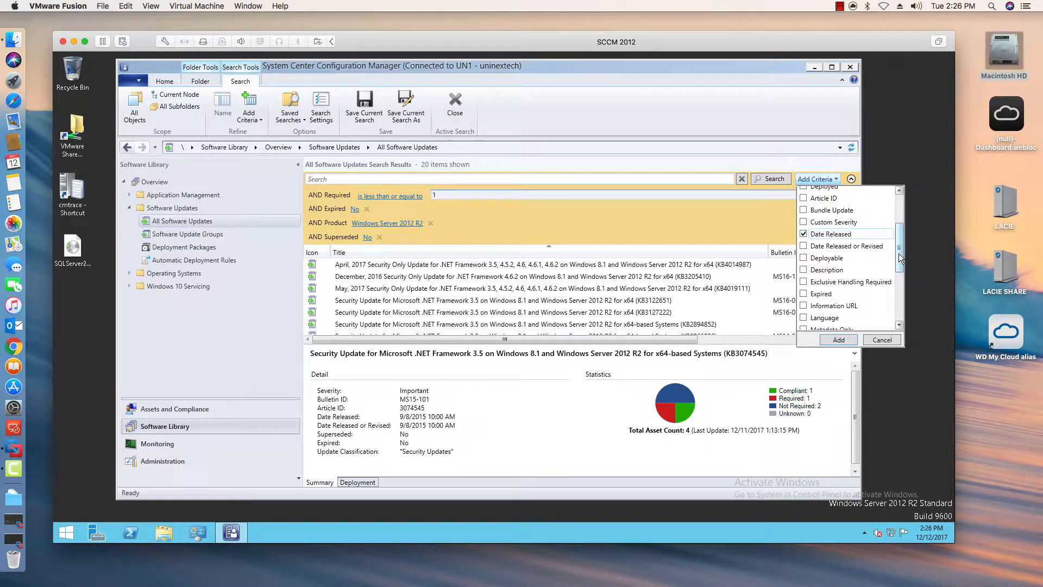
pyautogui.click(839, 341)
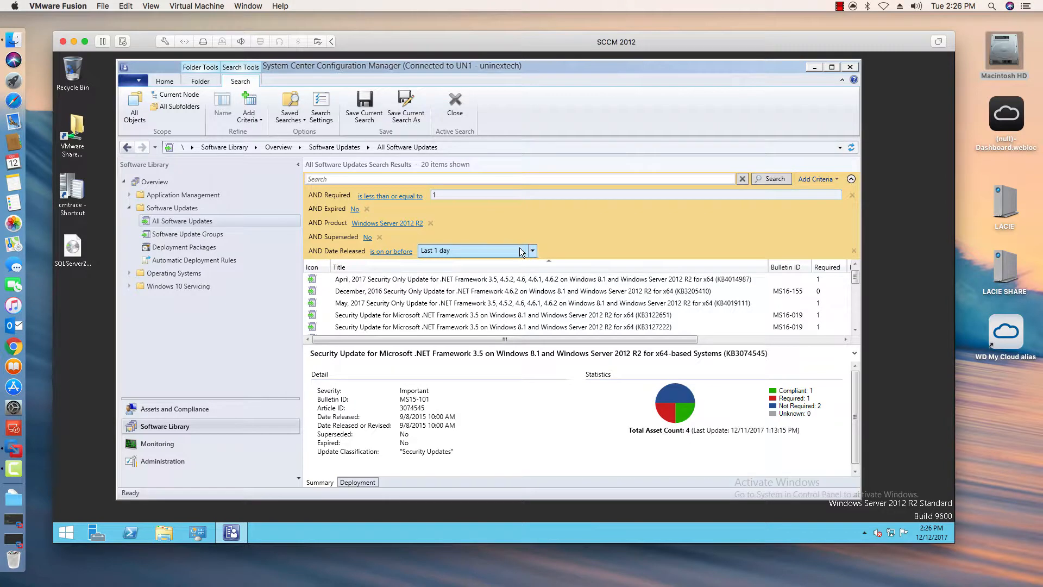
pyautogui.click(523, 251)
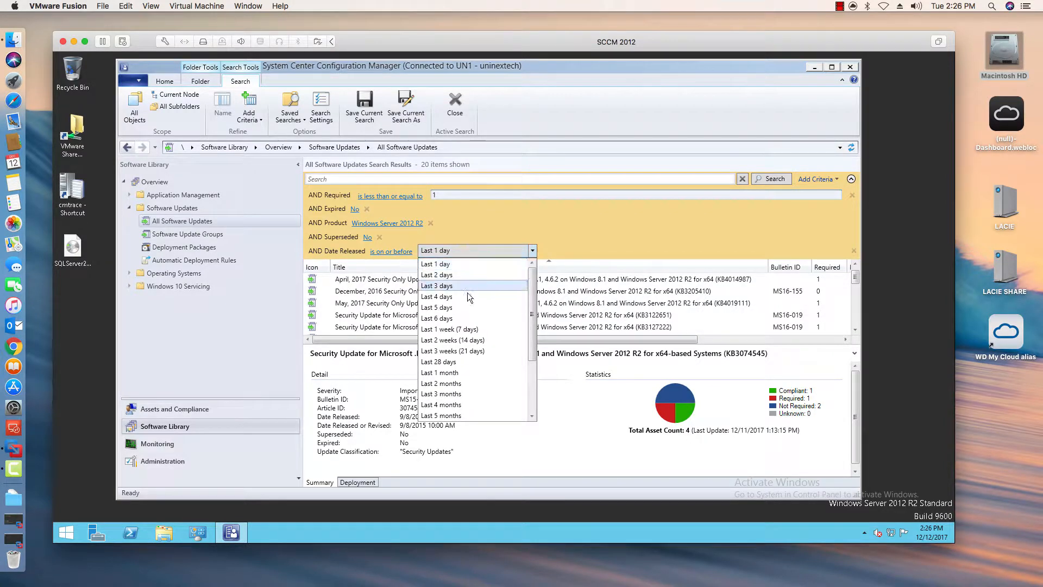
pyautogui.click(461, 330)
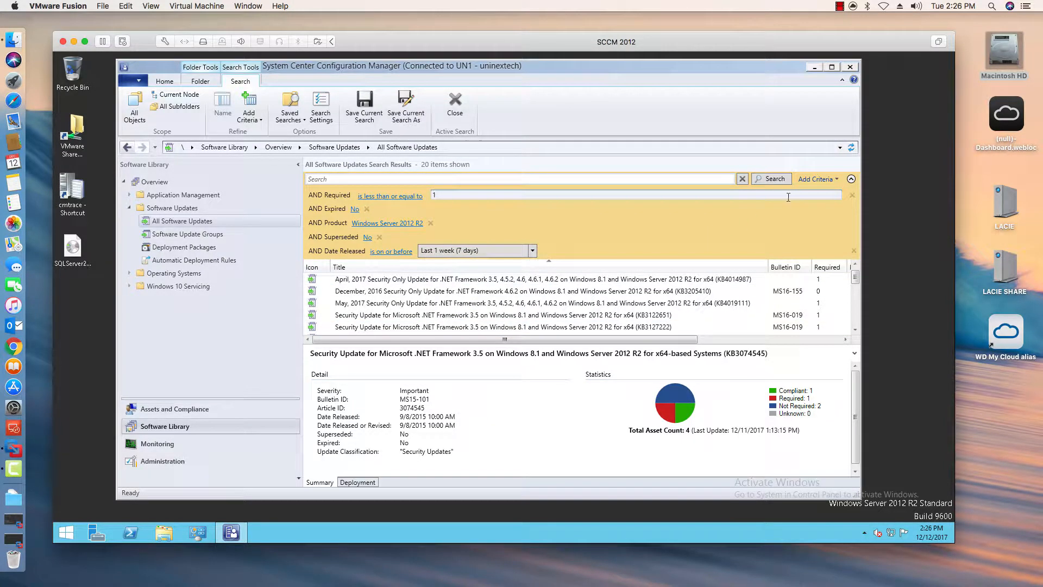
pyautogui.click(771, 179)
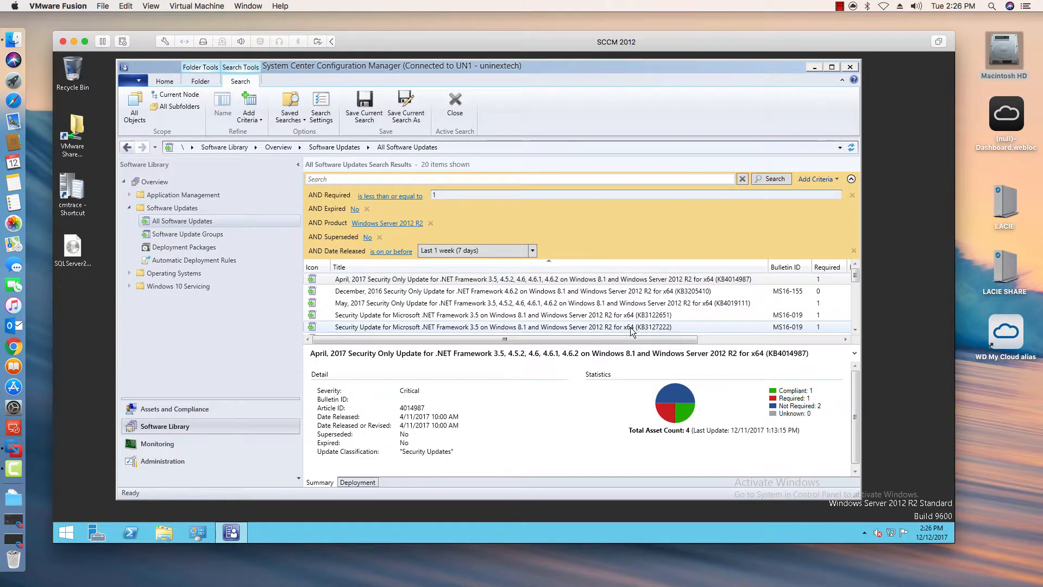
# - Review the updates returned by the refined search and their details
pyautogui.moveTo(856, 443); pyautogui.dragTo(856, 455)
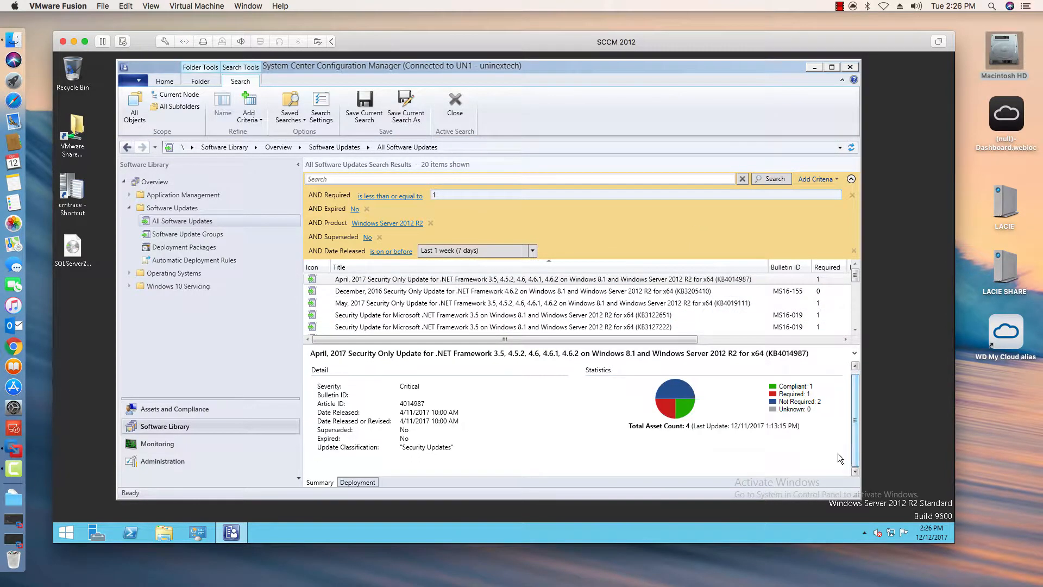
pyautogui.click(484, 292)
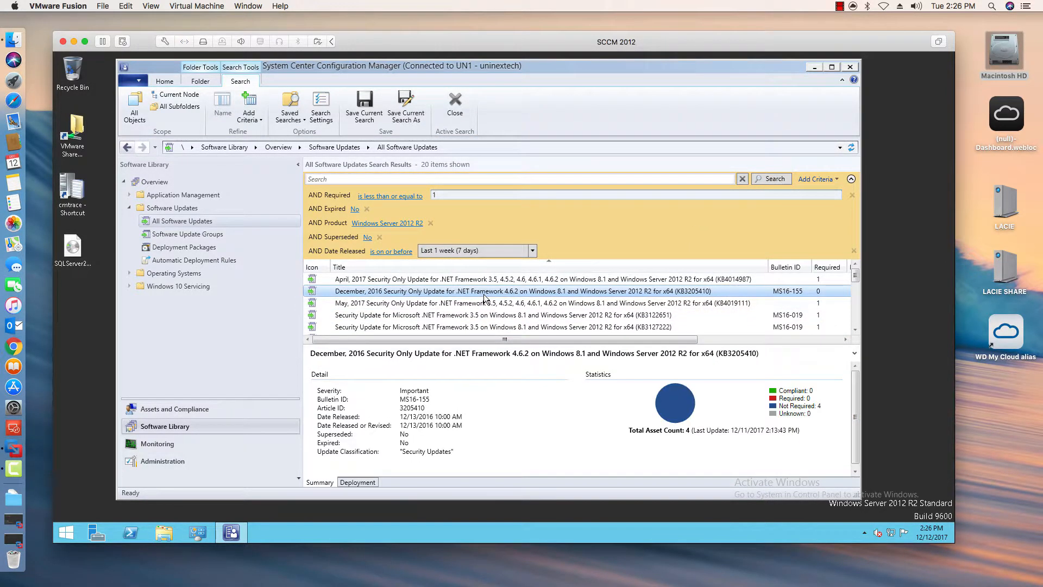
pyautogui.click(495, 327)
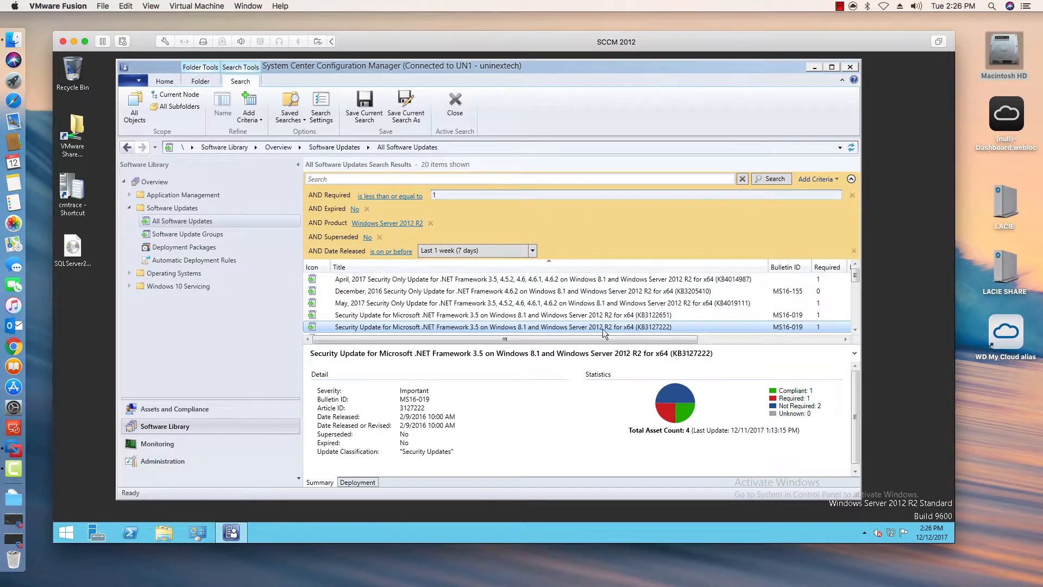
pyautogui.click(733, 267)
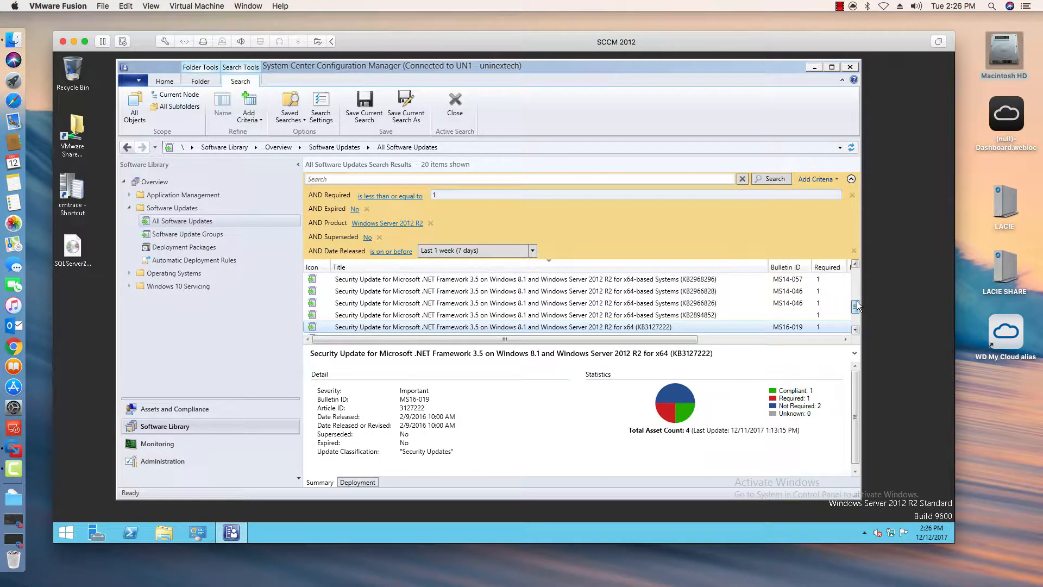
pyautogui.scroll(-1, 790, 315)
pyautogui.click(712, 303)
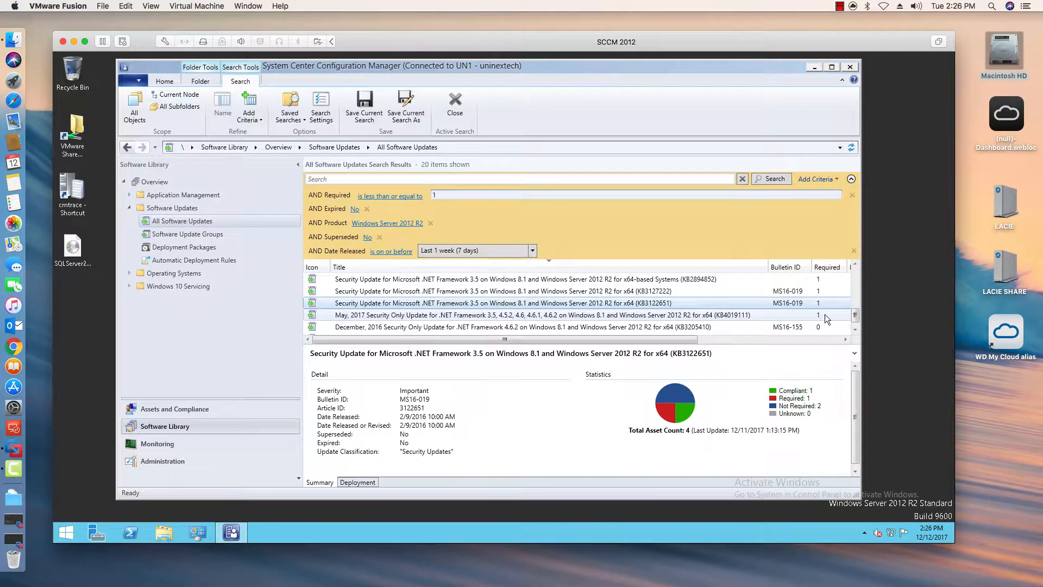
pyautogui.click(692, 314)
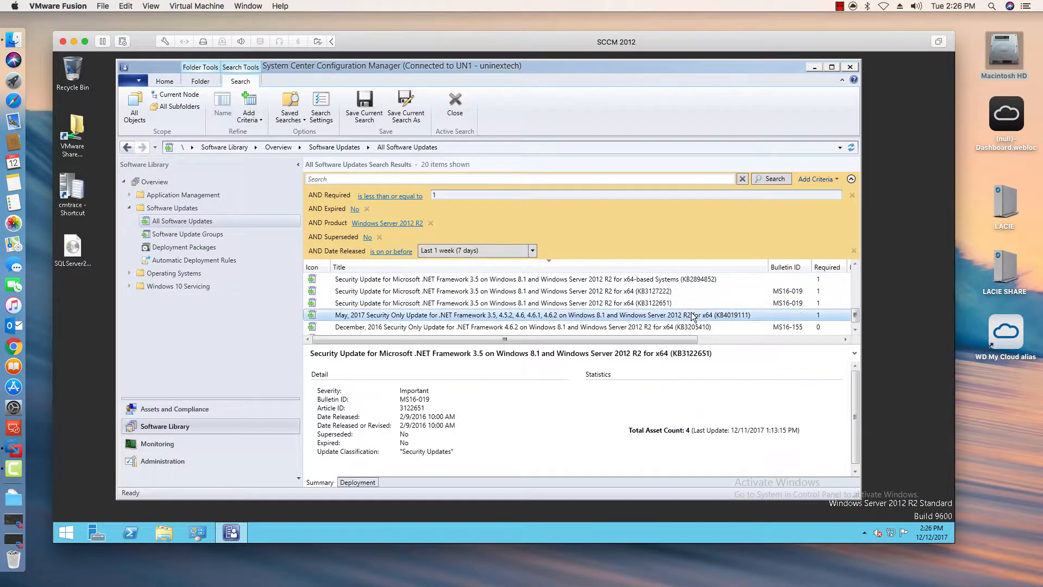
pyautogui.click(855, 329)
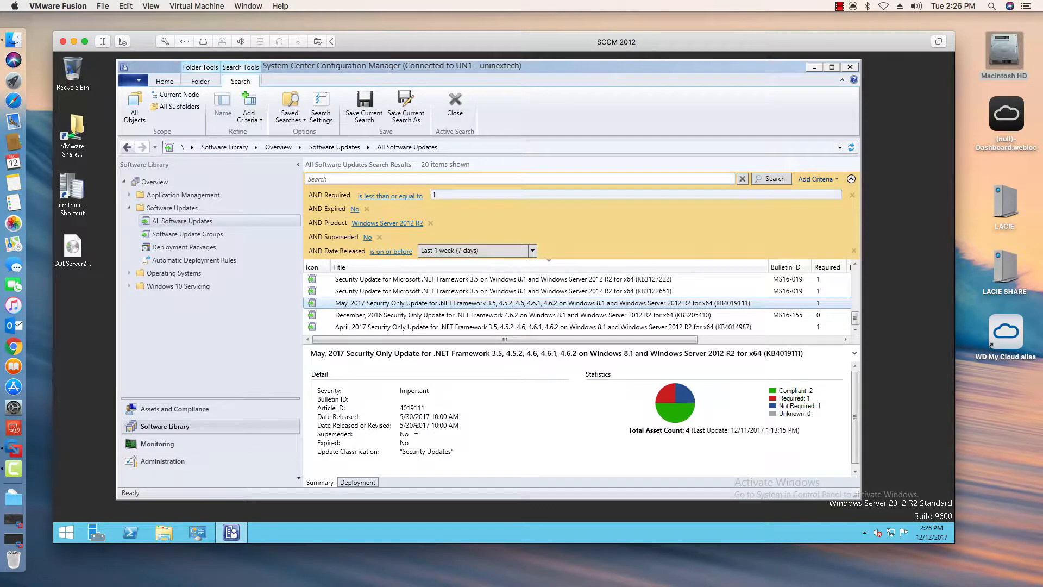
pyautogui.click(529, 316)
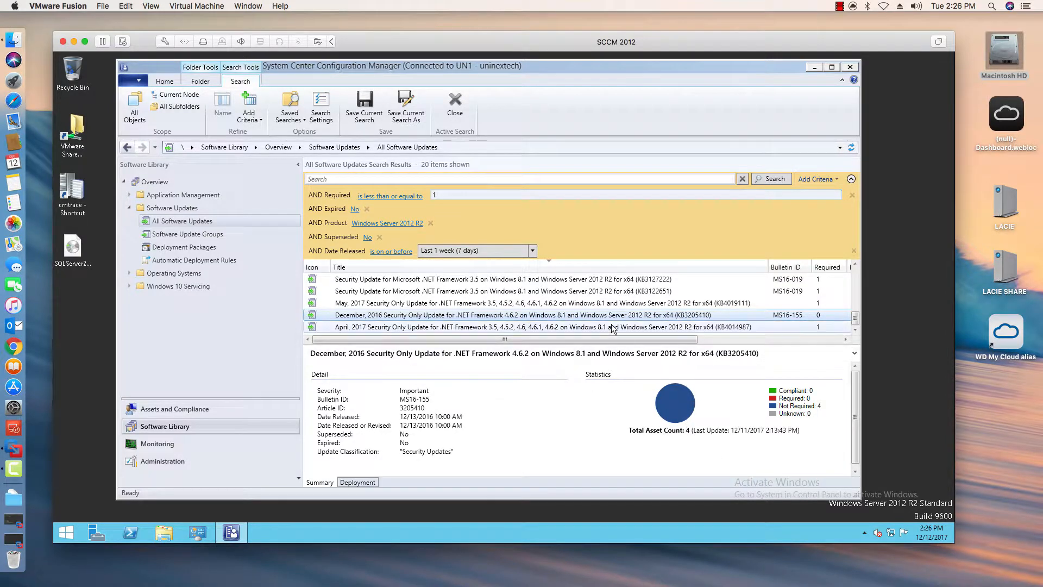
pyautogui.click(660, 328)
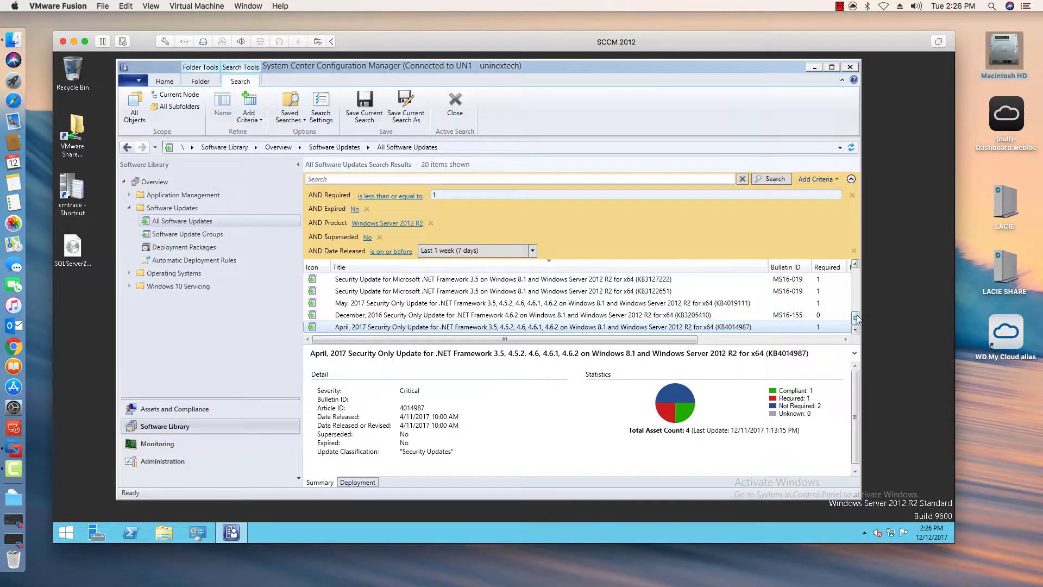
# - Select the .NET Framework 3.5 security updates from KB3097992 through KB3122651 in the results list
pyautogui.moveTo(854, 318); pyautogui.dragTo(855, 284)
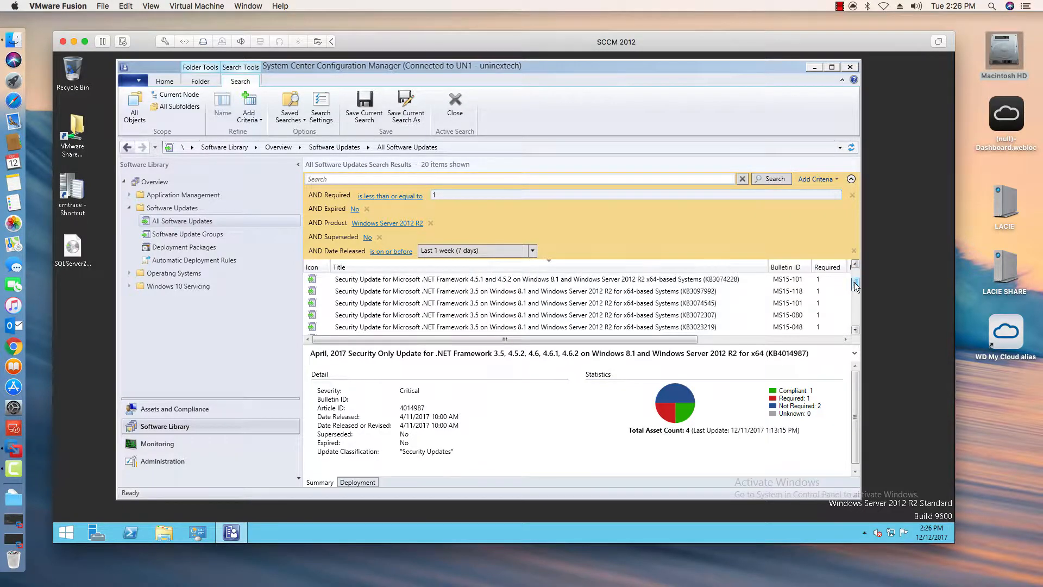
pyautogui.click(637, 294)
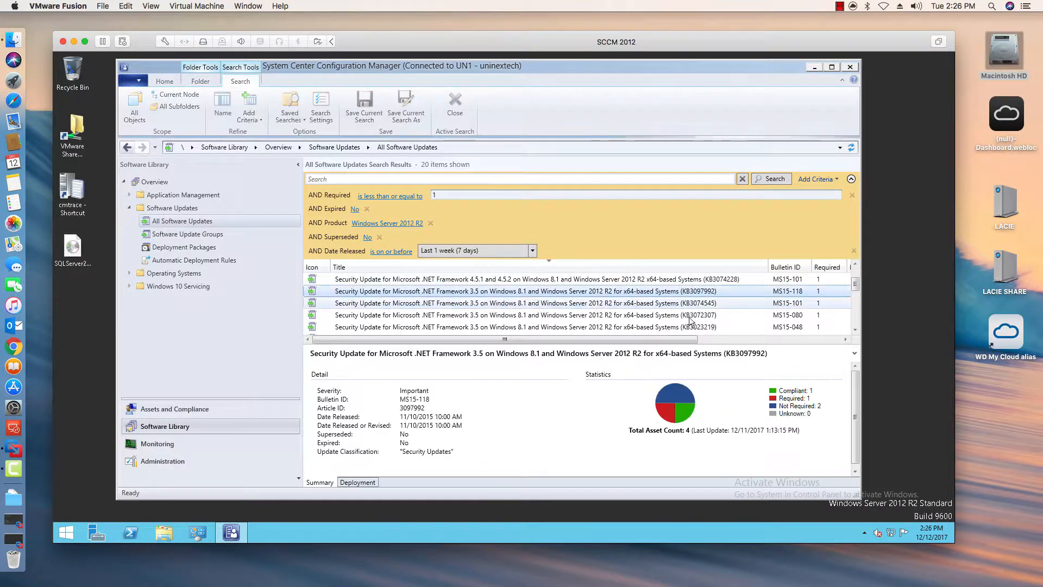
pyautogui.keyDown('shift'); pyautogui.click(787, 328); pyautogui.keyUp('shift')
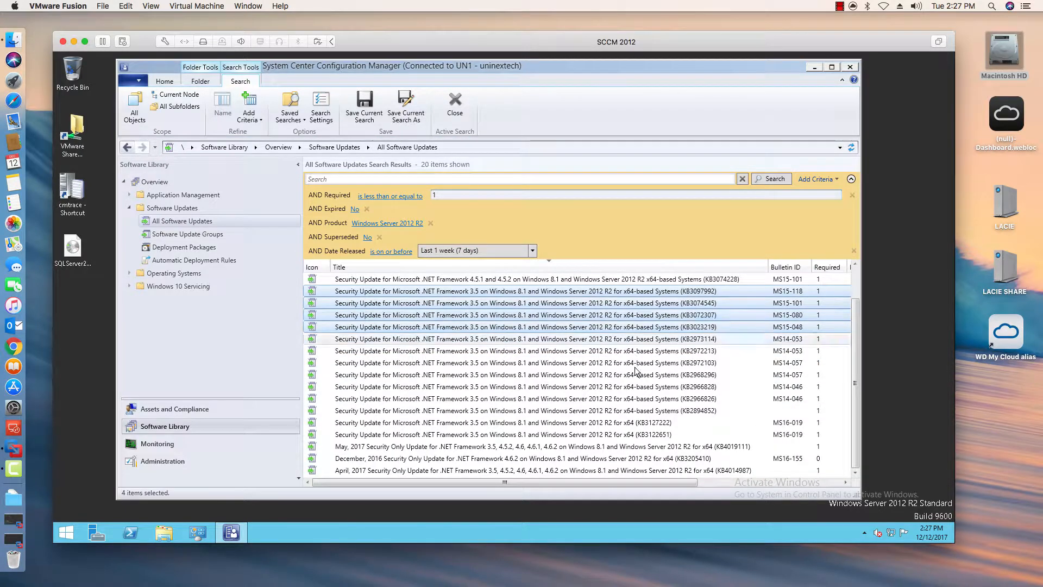
pyautogui.keyDown('shift'); pyautogui.click(629, 435); pyautogui.keyUp('shift')
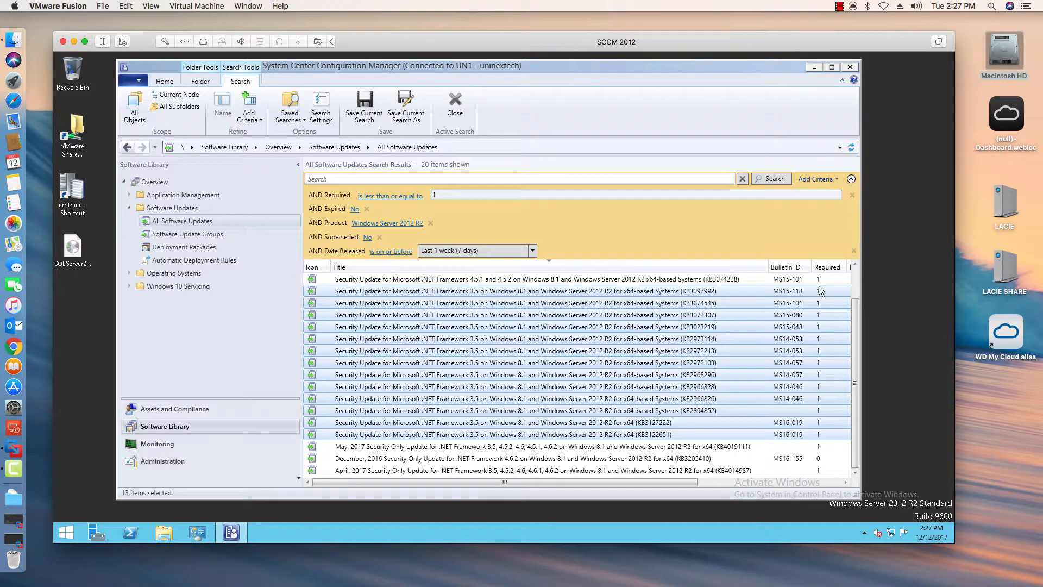
# - Create a software update group from the selected updates named Windows 2012 R Updates with description This includes updates 12/12/201
pyautogui.rightClick(587, 361)
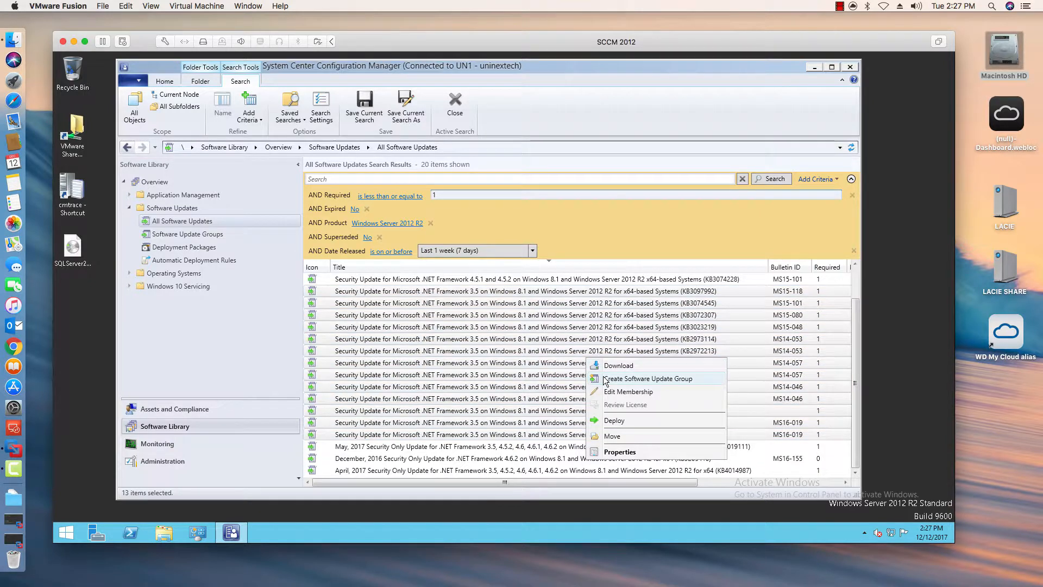
pyautogui.click(605, 379)
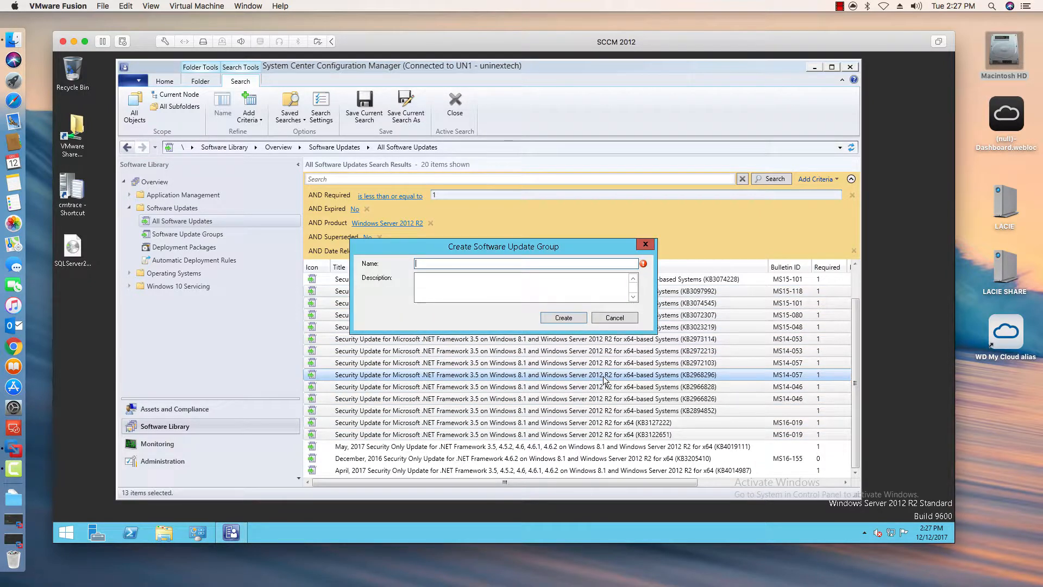
pyautogui.write('wINDOWS')
pyautogui.press('BackSpace')
pyautogui.press('BackSpace')
pyautogui.press('BackSpace')
pyautogui.press('BackSpace')
pyautogui.write('Windows 2012 R Updates')
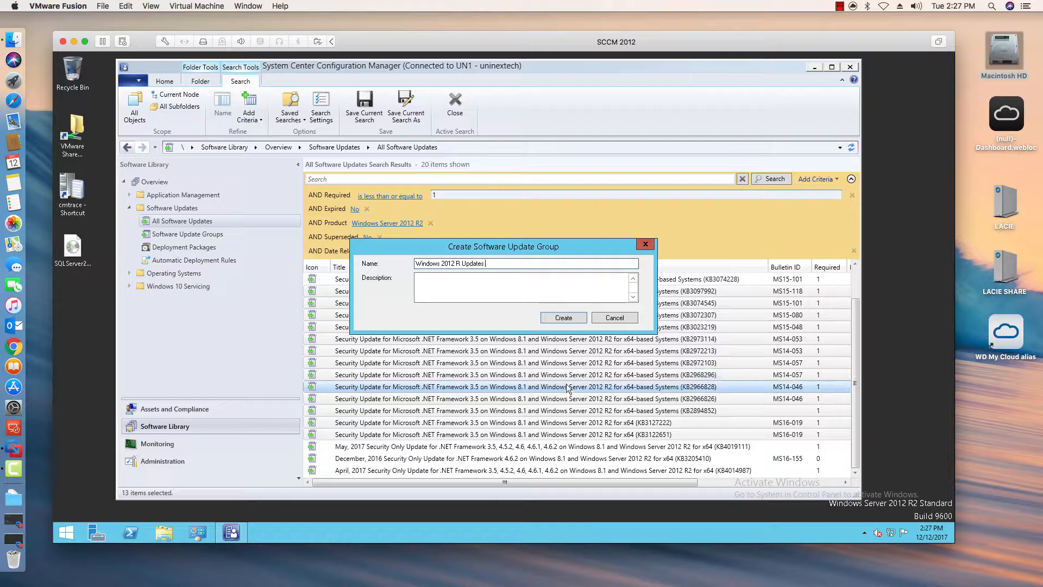
pyautogui.click(428, 286)
pyautogui.write('This includ')
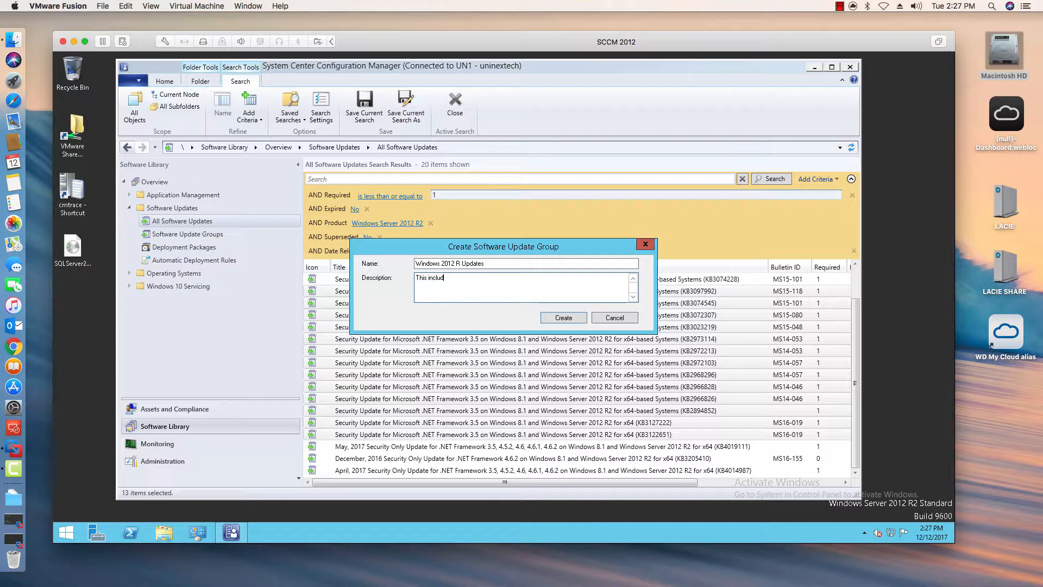
pyautogui.write('es u')
pyautogui.write('pdates 12/12/2017')
pyautogui.click(557, 319)
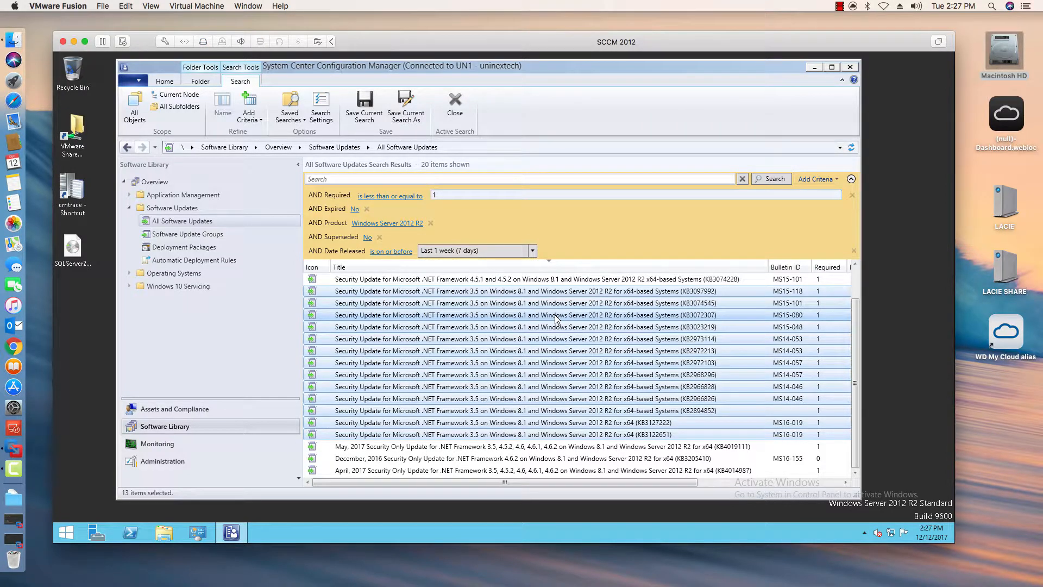
# - Open the Windows 2012 R Updates group under Software Update Groups and widen its Title and Bulletin ID columns
pyautogui.click(171, 248)
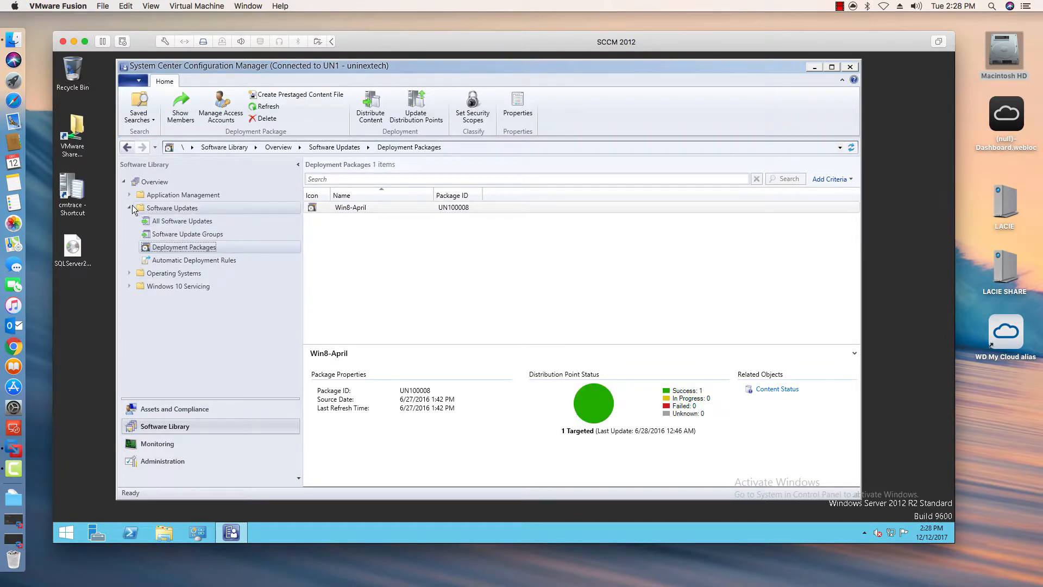
pyautogui.click(166, 233)
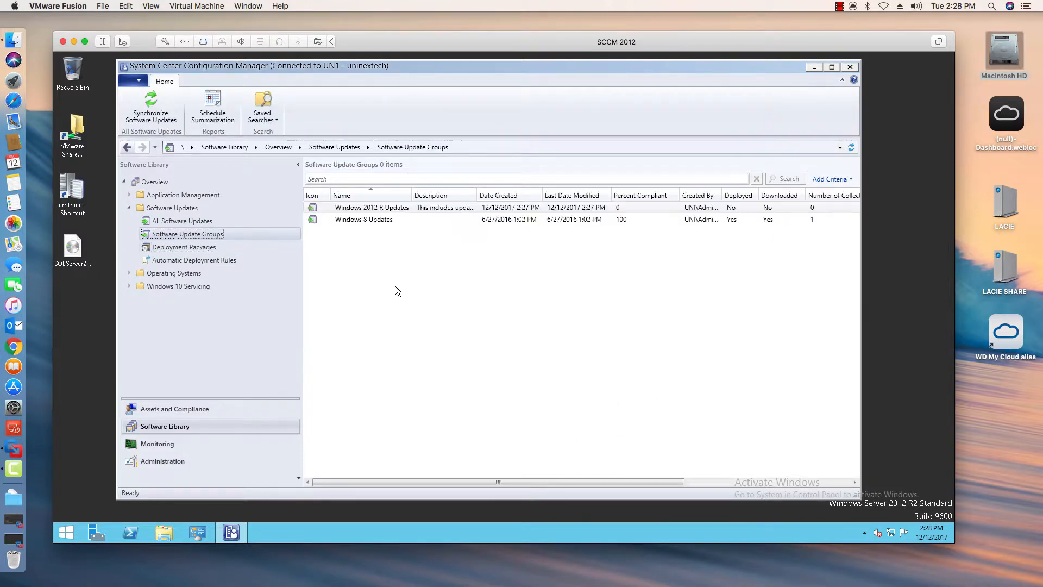
pyautogui.click(392, 207)
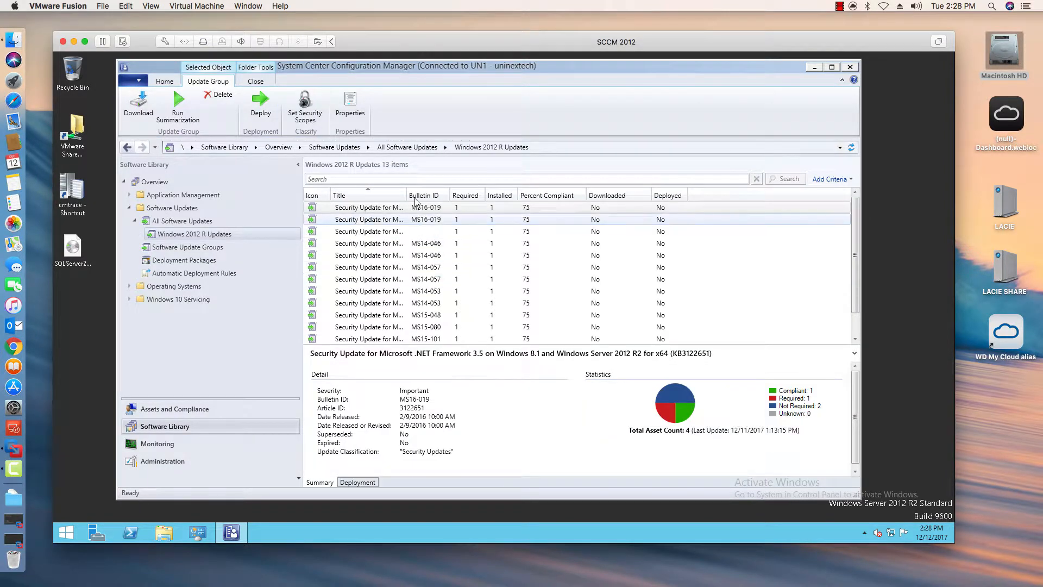
pyautogui.moveTo(407, 196); pyautogui.dragTo(523, 197)
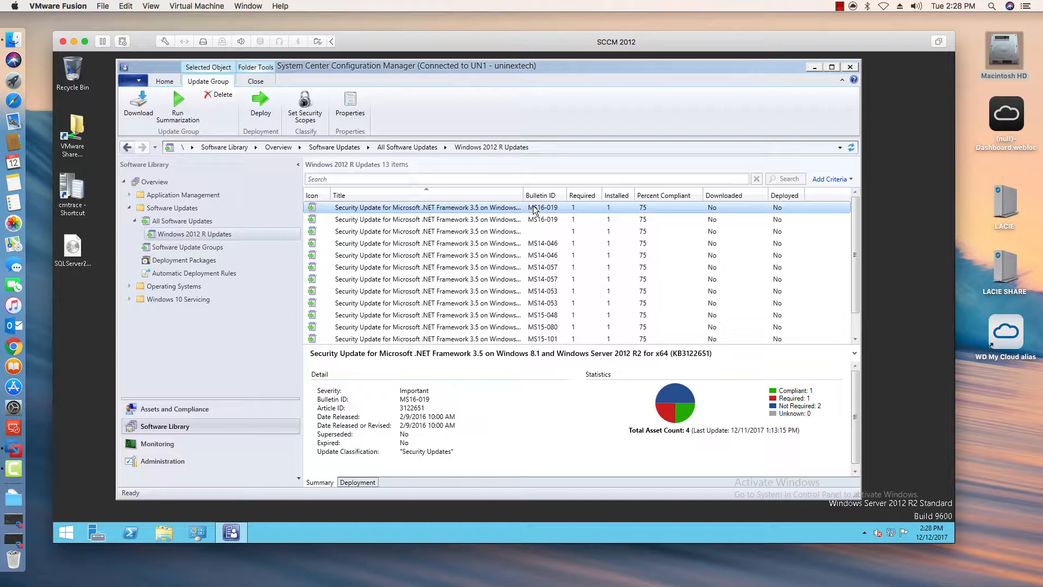
pyautogui.moveTo(523, 195); pyautogui.dragTo(591, 196)
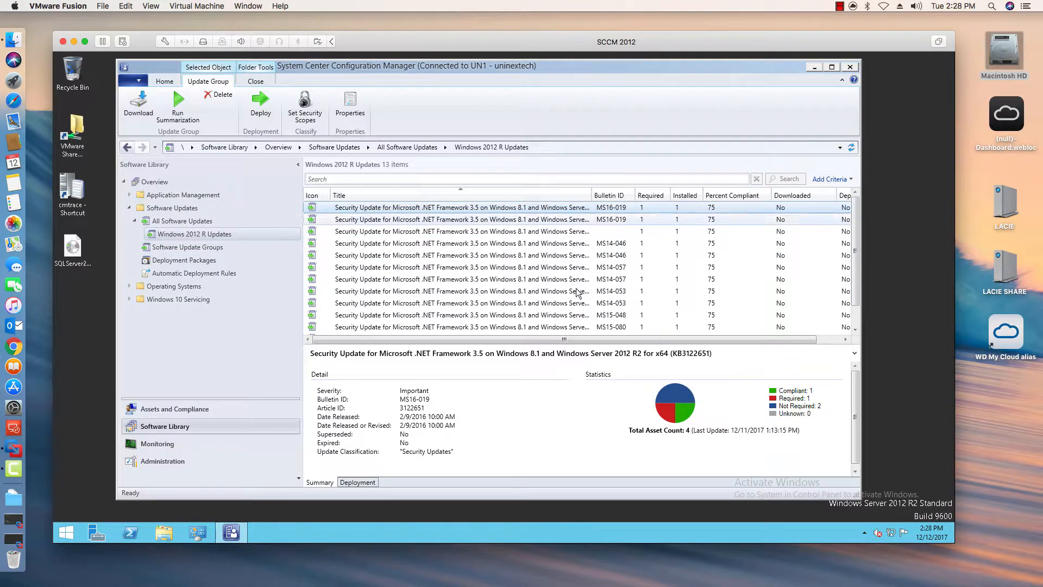
# - Create a new folder named decServer in C:\Apps\Updates
pyautogui.click(164, 532)
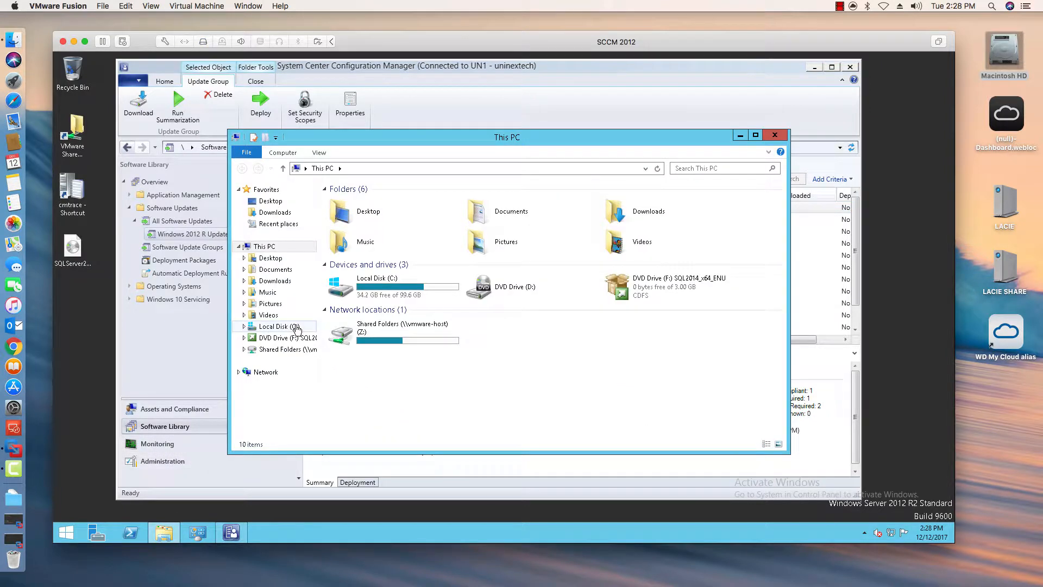
pyautogui.click(293, 327)
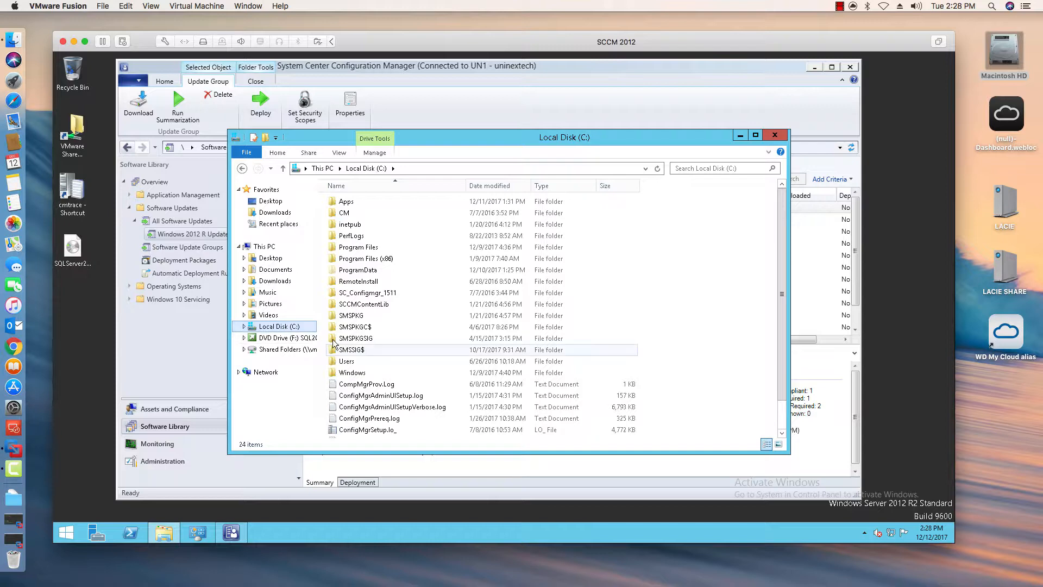
pyautogui.doubleClick(345, 201)
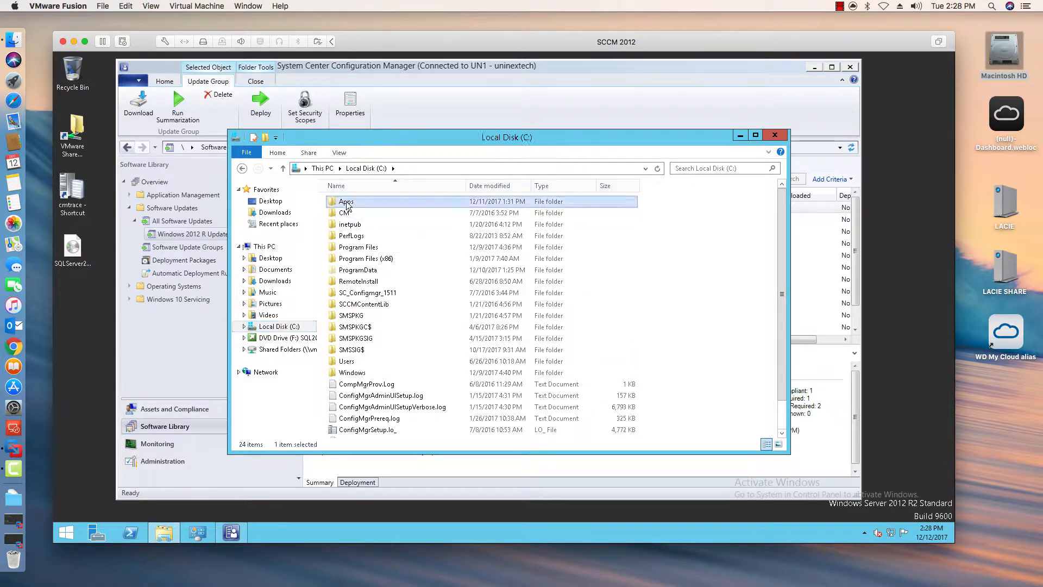
pyautogui.doubleClick(350, 224)
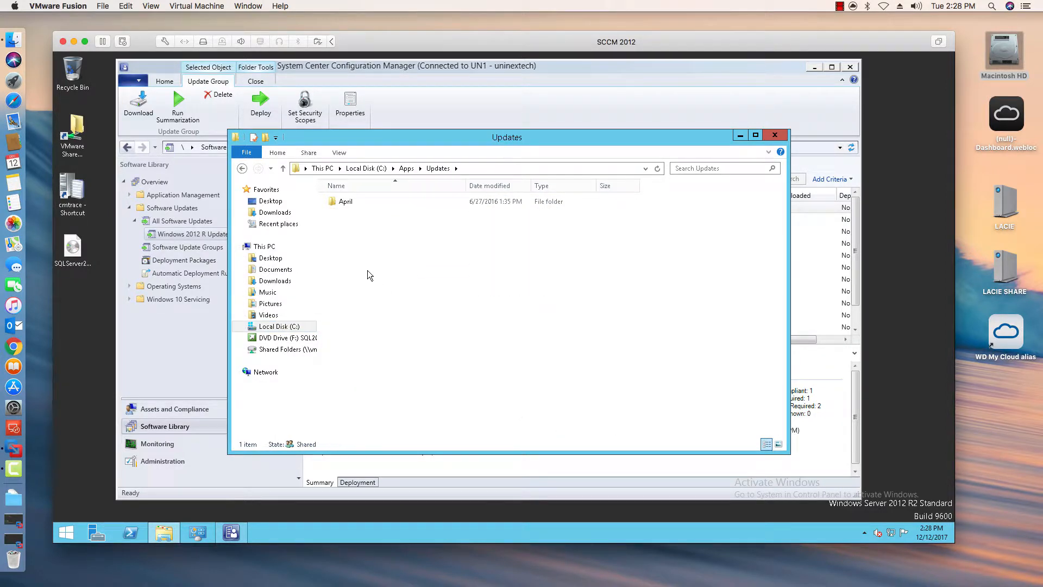
pyautogui.rightClick(363, 268)
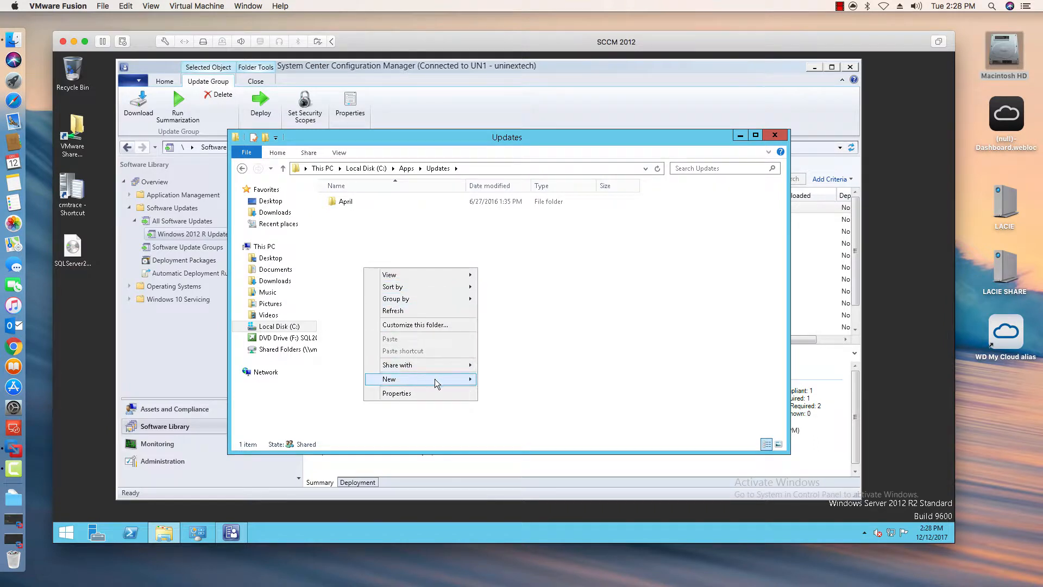
pyautogui.moveTo(435, 379)
pyautogui.click(507, 377)
pyautogui.write('dec')
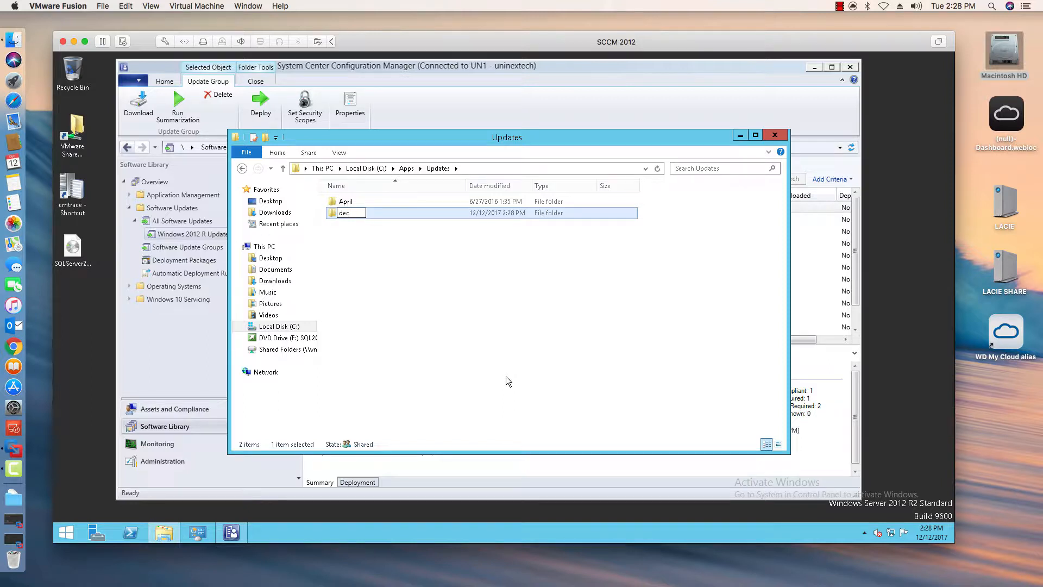
pyautogui.write('SErver')
pyautogui.press('BackSpace')
pyautogui.press('BackSpace')
pyautogui.press('BackSpace')
pyautogui.press('BackSpace')
pyautogui.press('BackSpace')
pyautogui.write('erver')
pyautogui.press('Return')
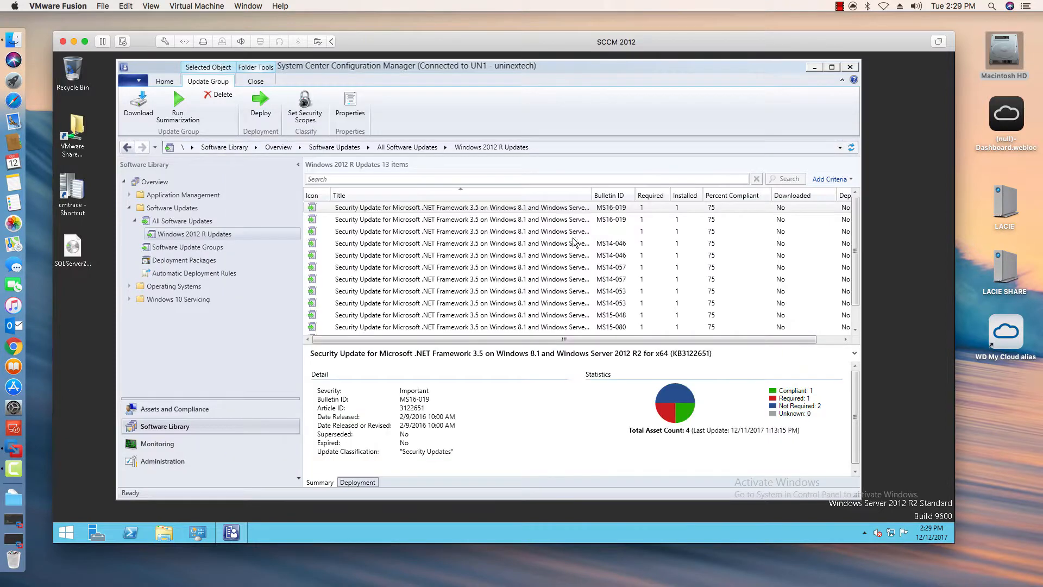
# - Start downloading the Windows 2012 R Updates group into a new deployment package named Windows 2012 R2 Updates
pyautogui.click(775, 135)
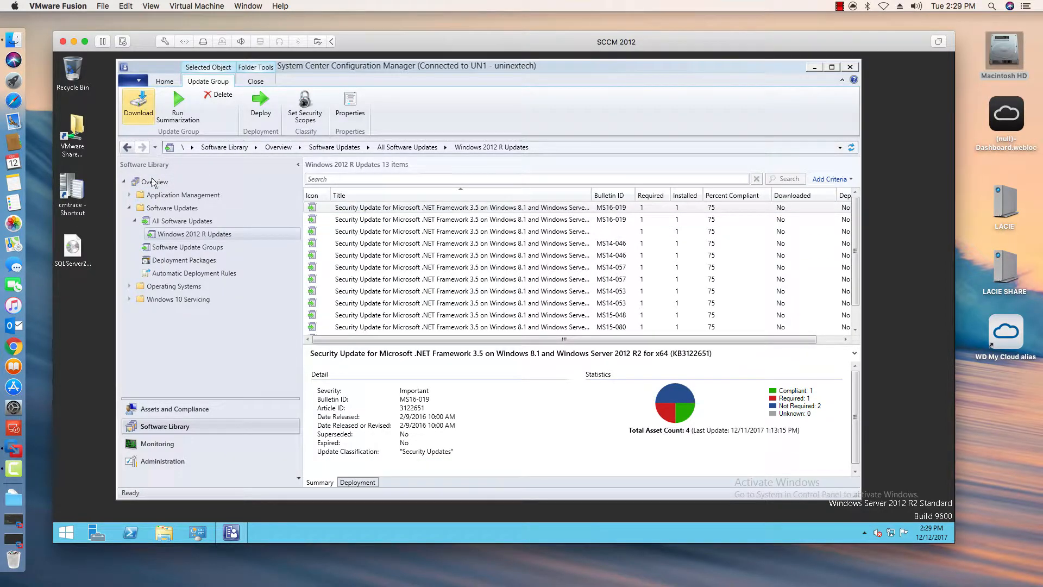
pyautogui.rightClick(174, 234)
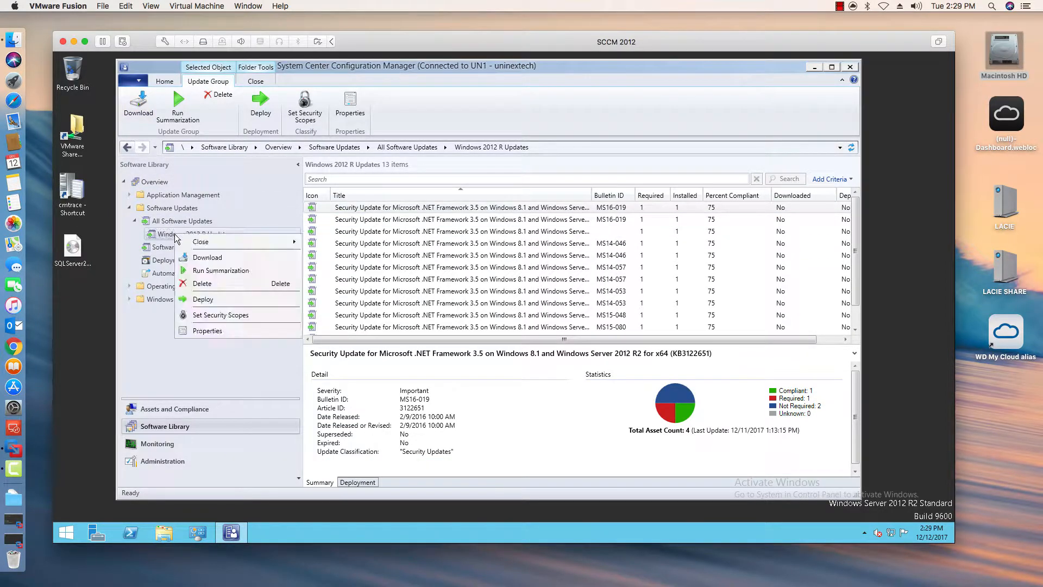
pyautogui.click(207, 257)
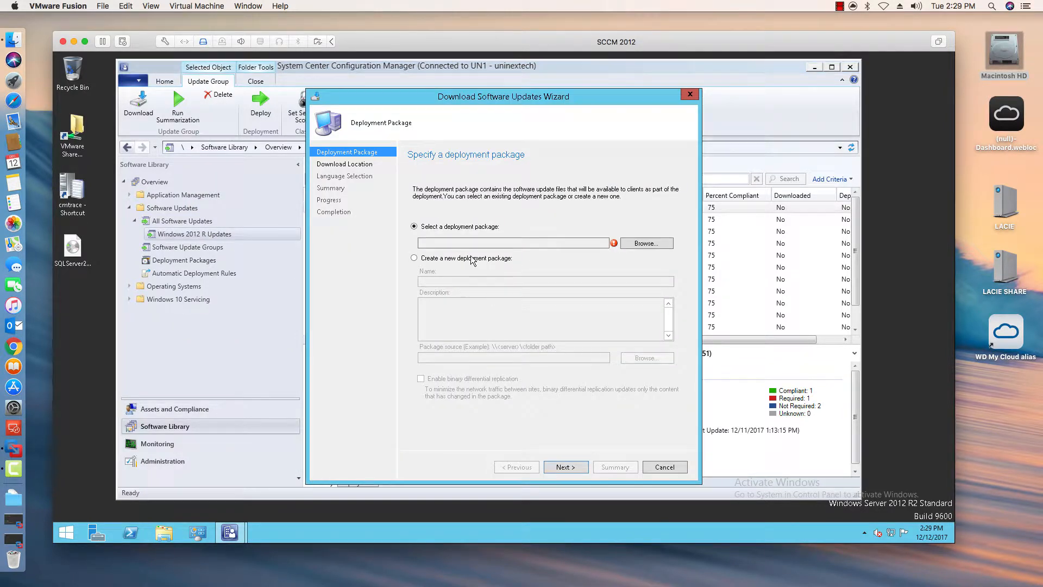
pyautogui.click(493, 258)
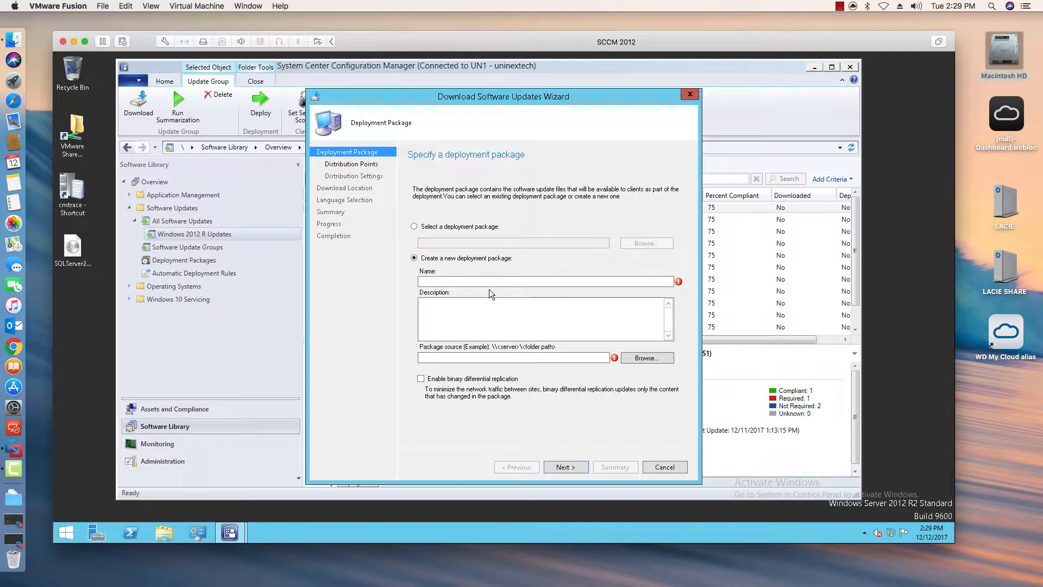
pyautogui.click(502, 281)
pyautogui.write('W')
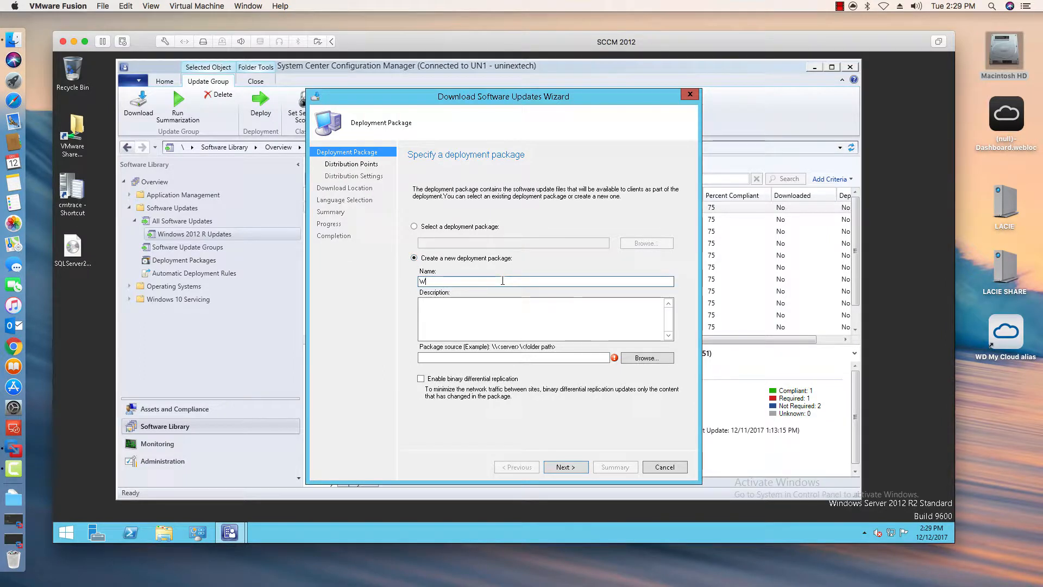
pyautogui.write('indows 2012 R2')
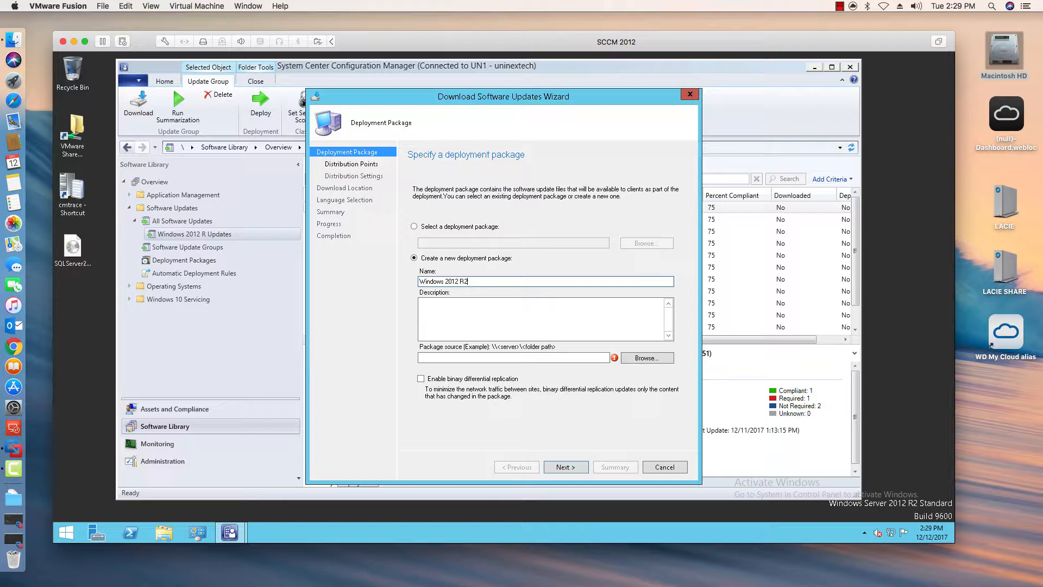
pyautogui.write(' Updates')
# - Set the package source to the \\unisccm\apps\Updates\decServer folder and continue the wizard
pyautogui.click(459, 358)
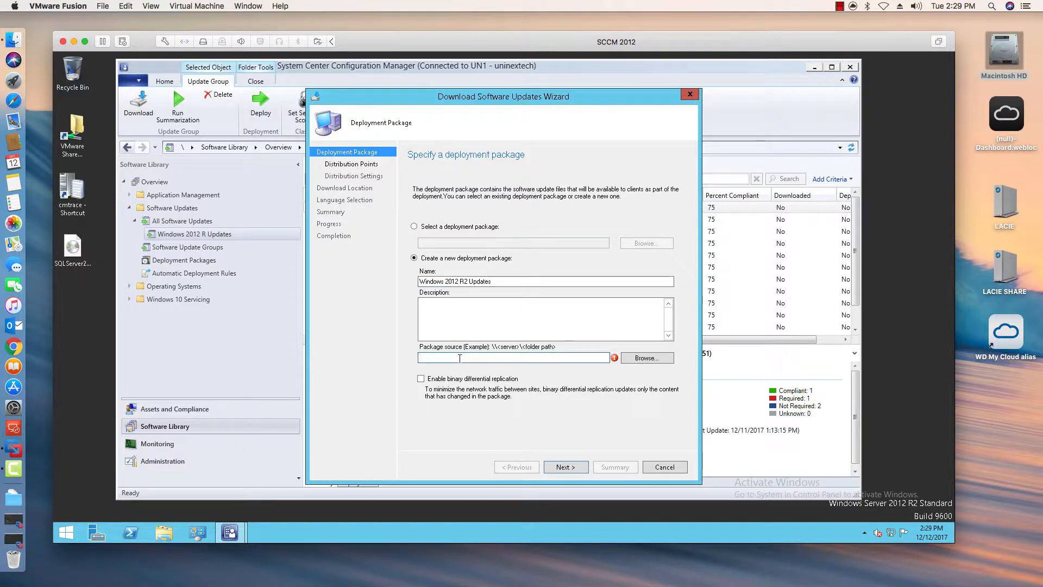
pyautogui.write('\\\\')
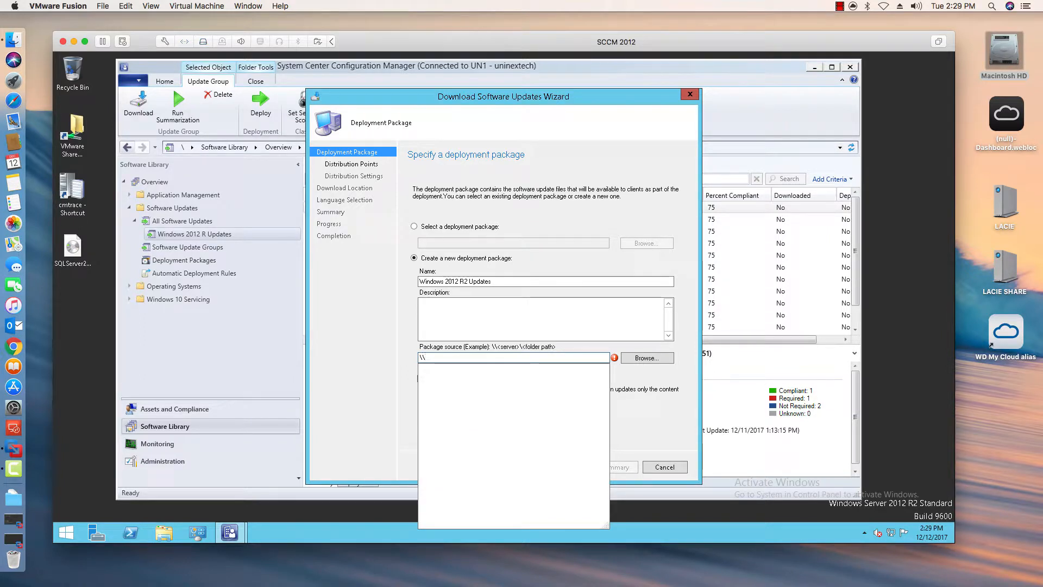
pyautogui.write('uni')
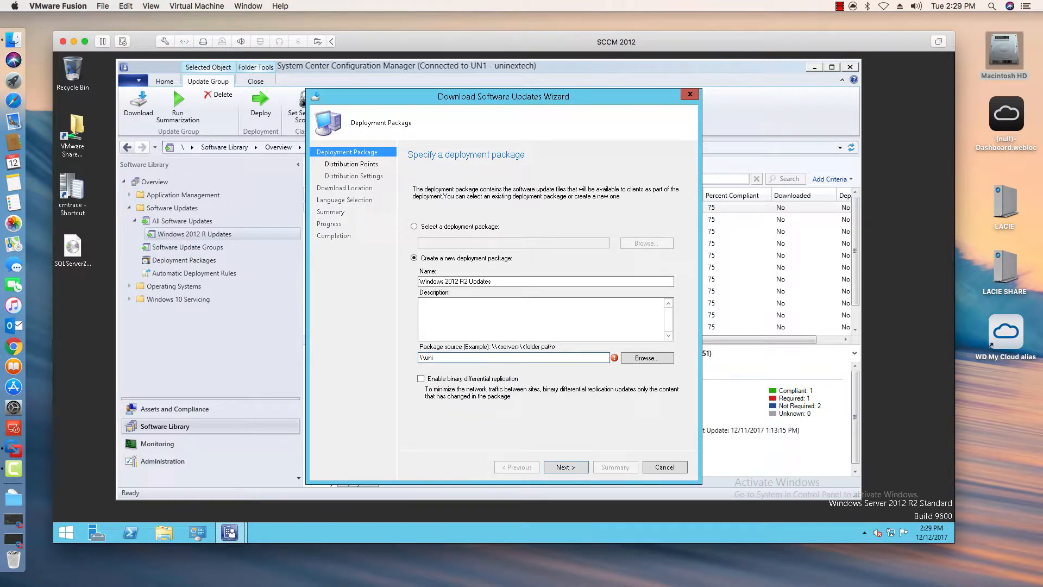
pyautogui.write('ser')
pyautogui.press('BackSpace')
pyautogui.write('cm\\apps\\')
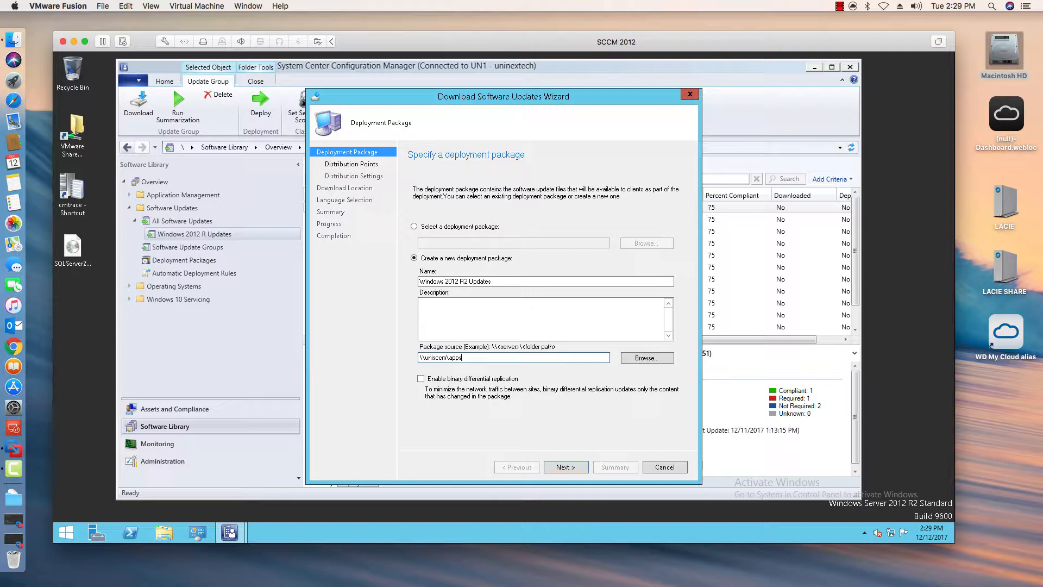
pyautogui.write('updates')
pyautogui.click(647, 358)
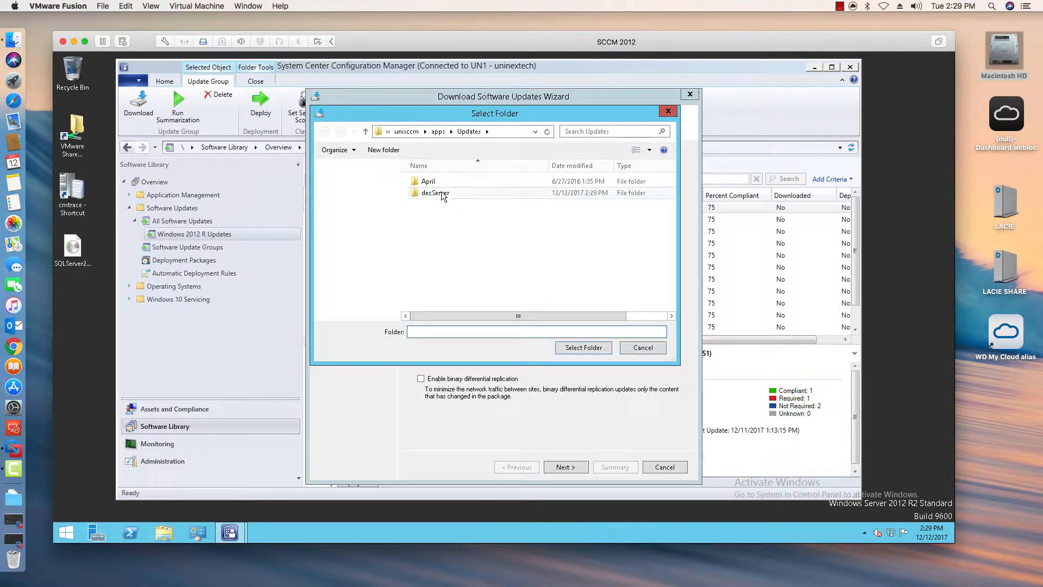
pyautogui.click(442, 193)
pyautogui.click(579, 348)
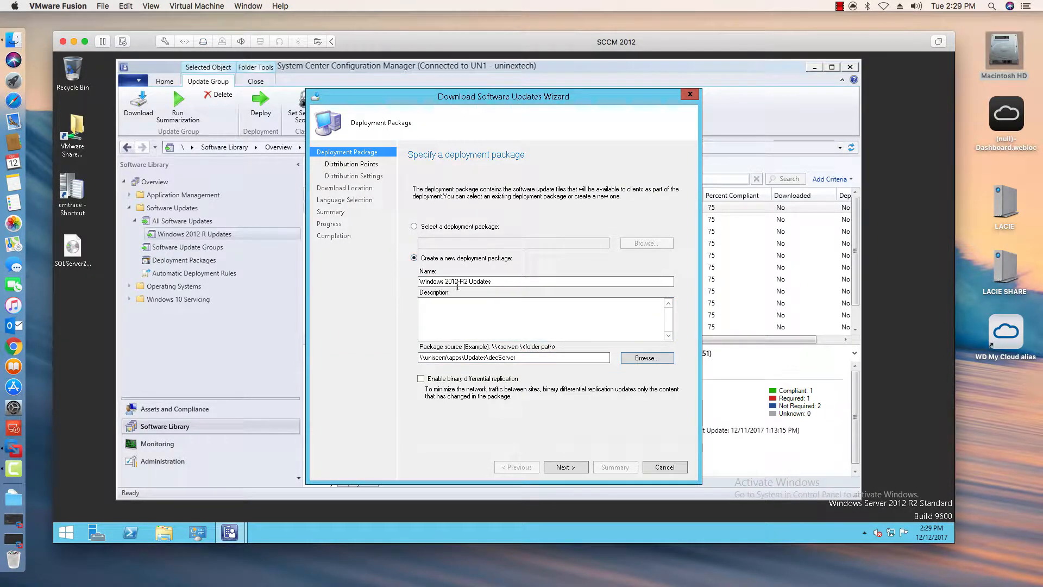
pyautogui.click(565, 467)
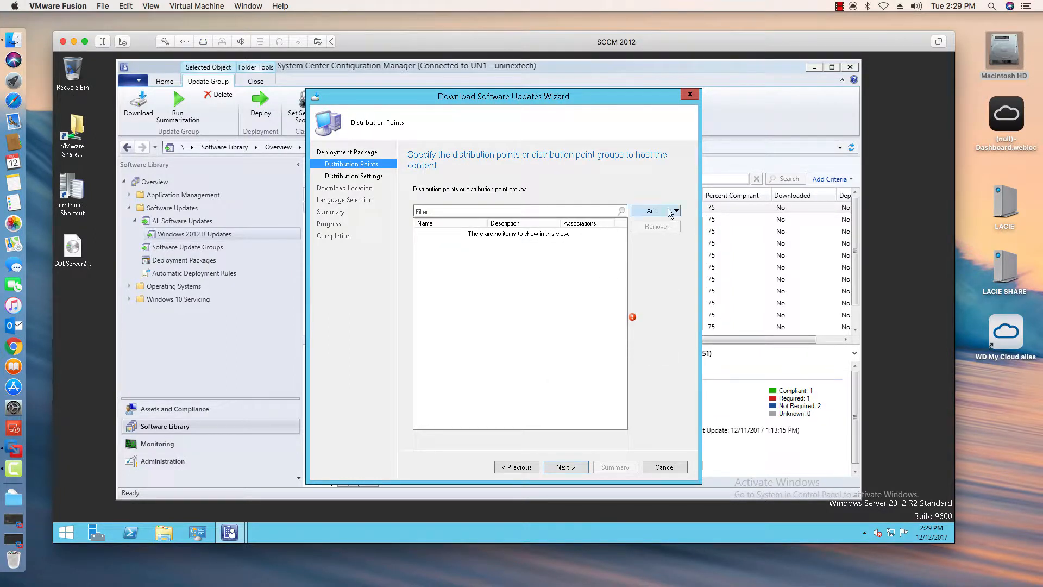
# - Add the UNISCCM.UNI.NEXTECH.COM distribution point to the package and continue
pyautogui.click(670, 212)
pyautogui.click(671, 222)
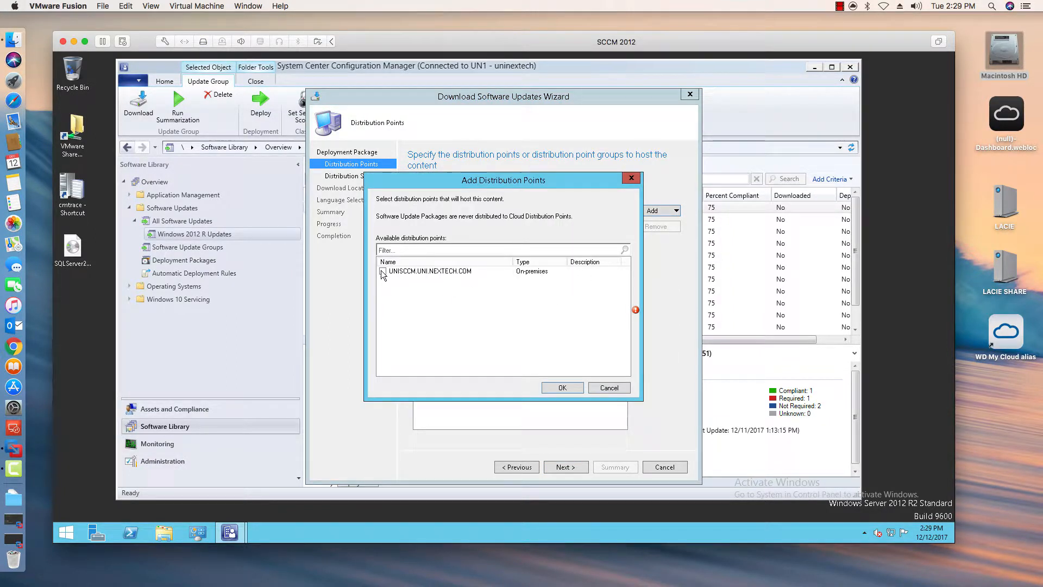
pyautogui.click(382, 271)
pyautogui.click(559, 388)
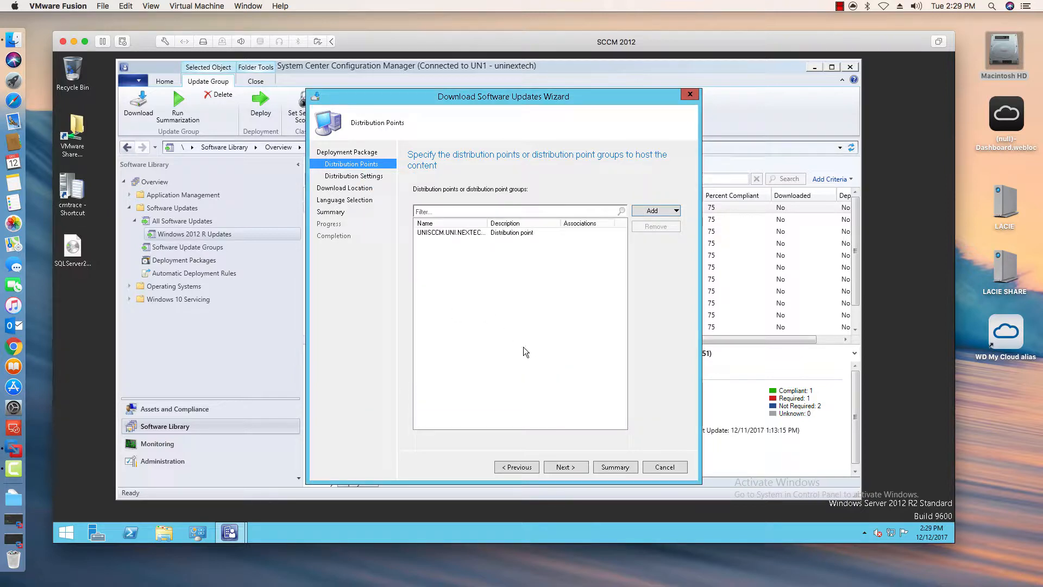
pyautogui.click(566, 467)
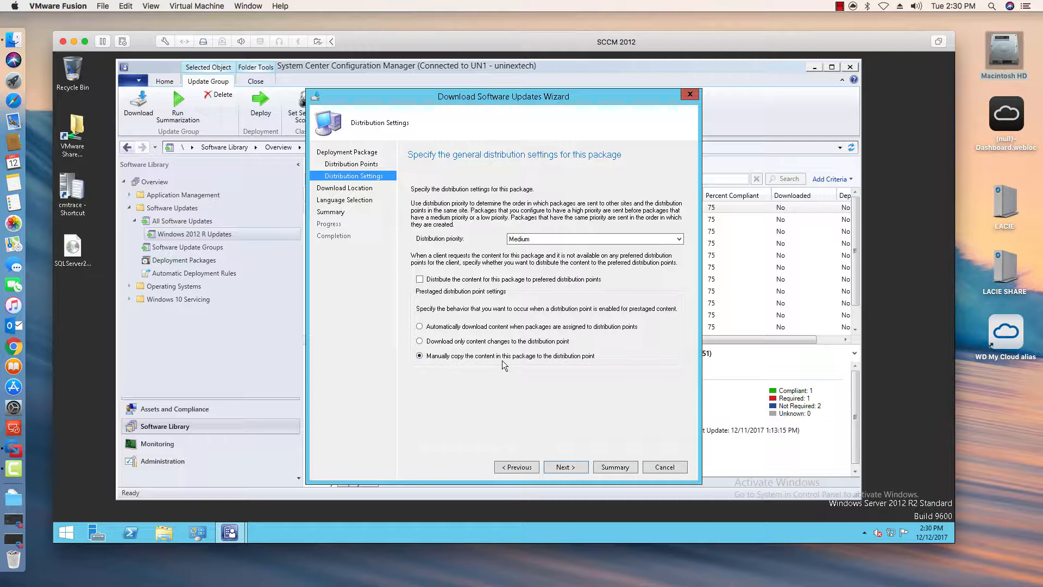
# - Choose automatic download of content when packages are assigned to distribution points, and keep downloading updates from the Internet
pyautogui.click(478, 326)
pyautogui.click(574, 468)
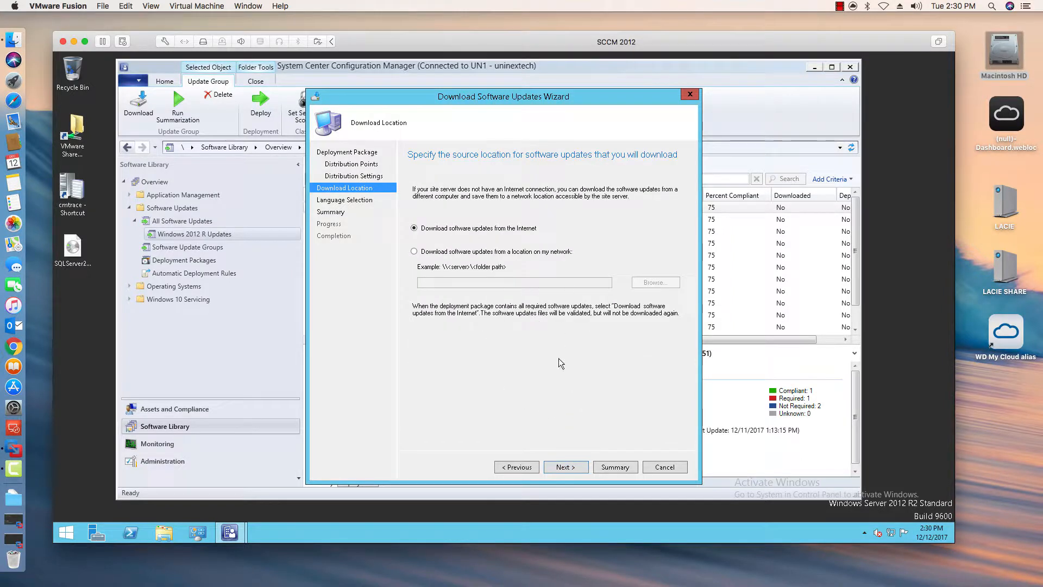
pyautogui.click(565, 468)
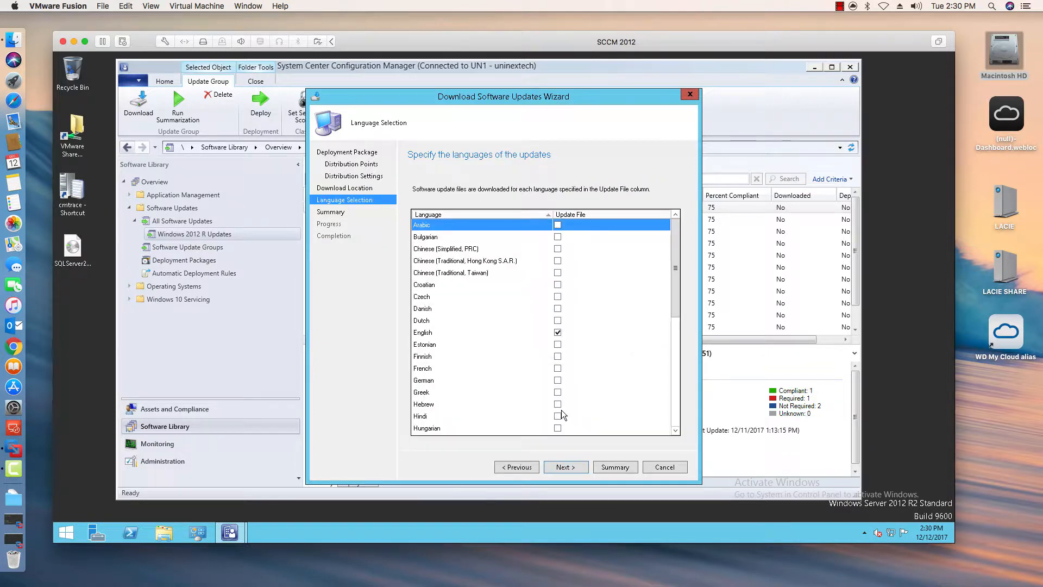
# - Keep English as the update file language, review the summary and start downloading the updates
pyautogui.moveTo(676, 293); pyautogui.dragTo(676, 405)
pyautogui.click(575, 468)
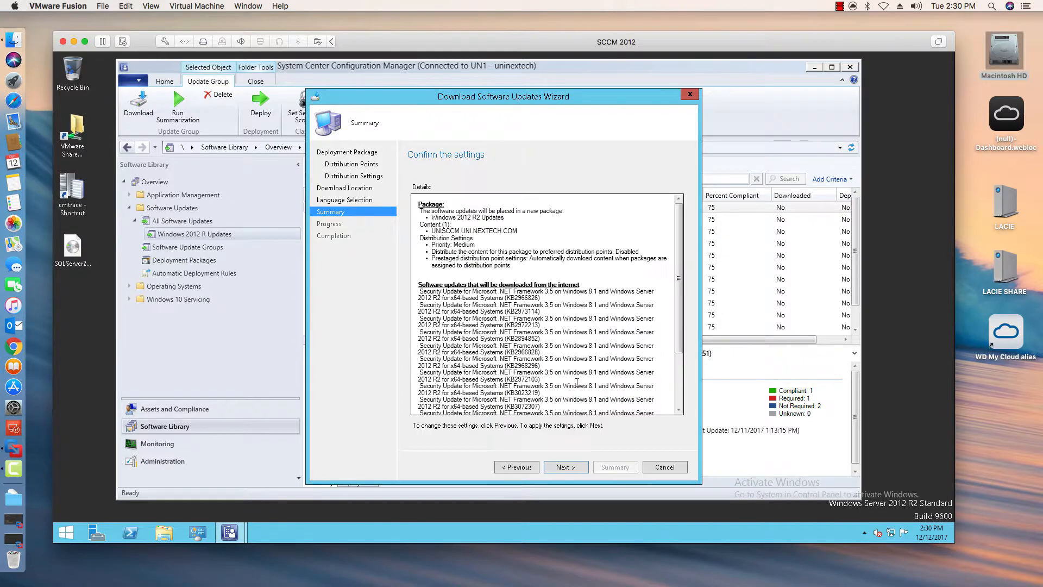
pyautogui.moveTo(680, 302); pyautogui.dragTo(662, 419)
pyautogui.click(565, 467)
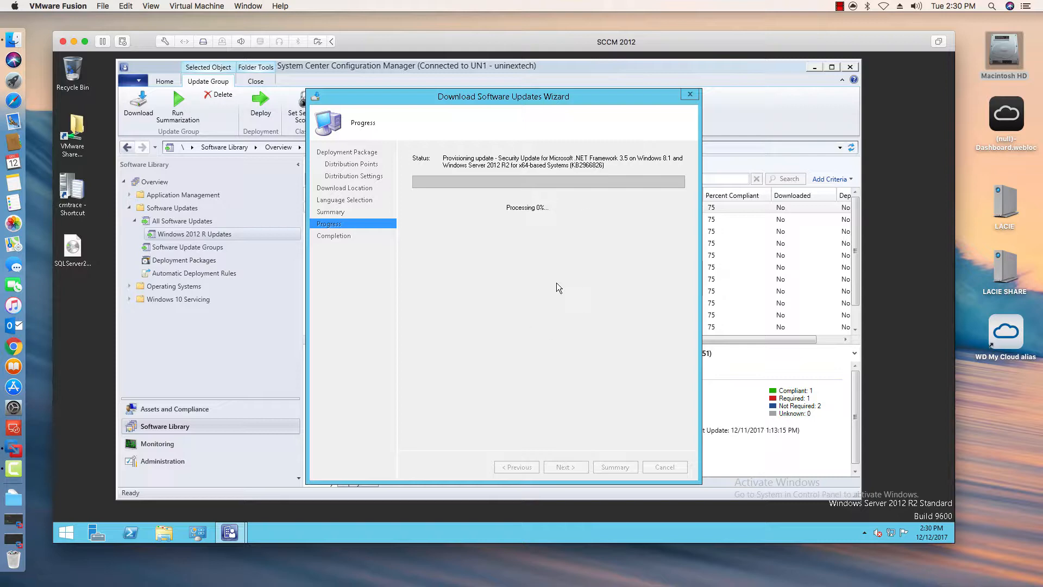
pyautogui.click(840, 6)
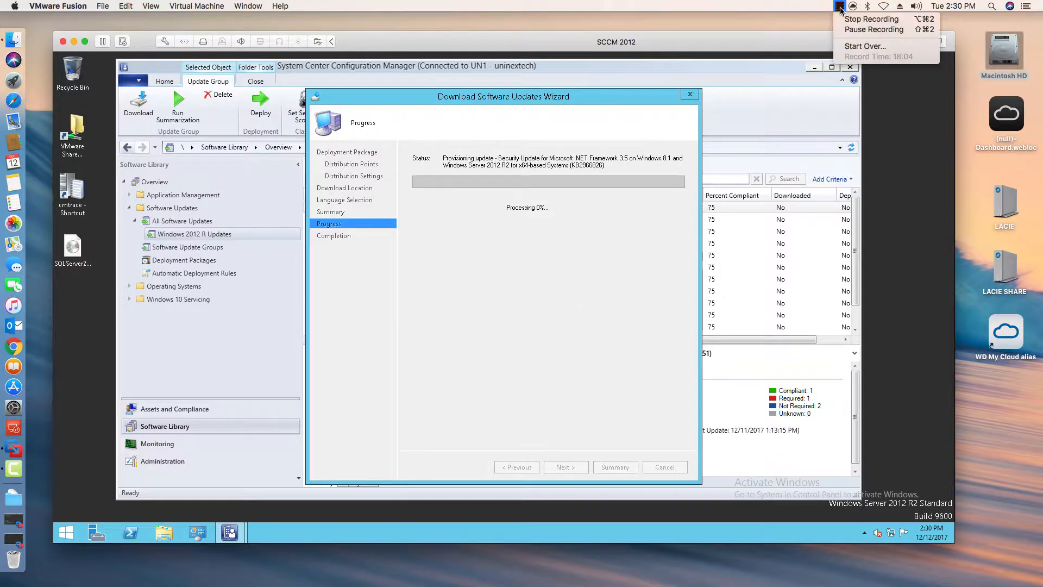
pyautogui.click(874, 29)
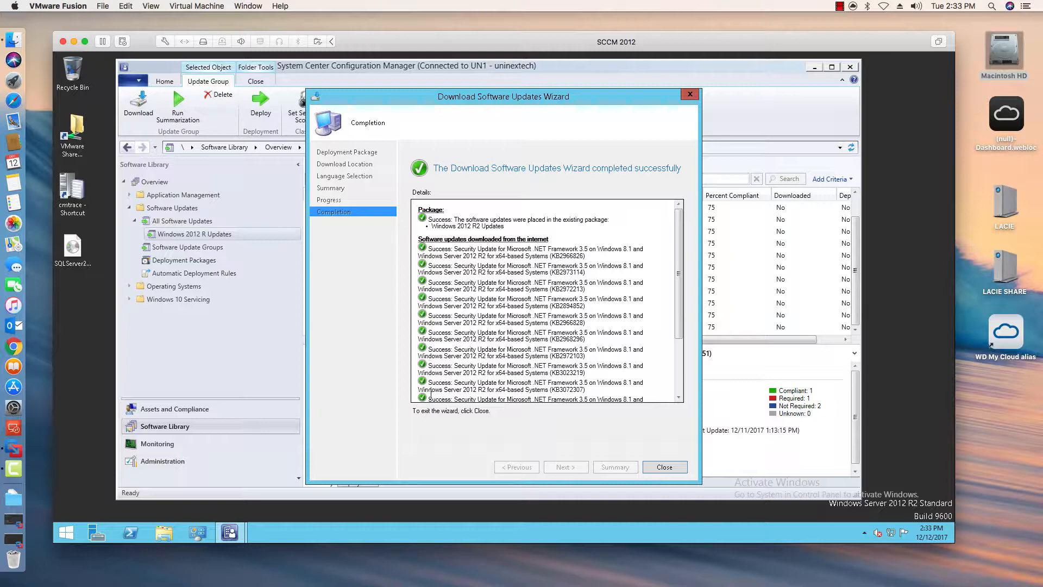
# - Review the download results in the completion details and close the wizard
pyautogui.moveTo(678, 272); pyautogui.dragTo(678, 335)
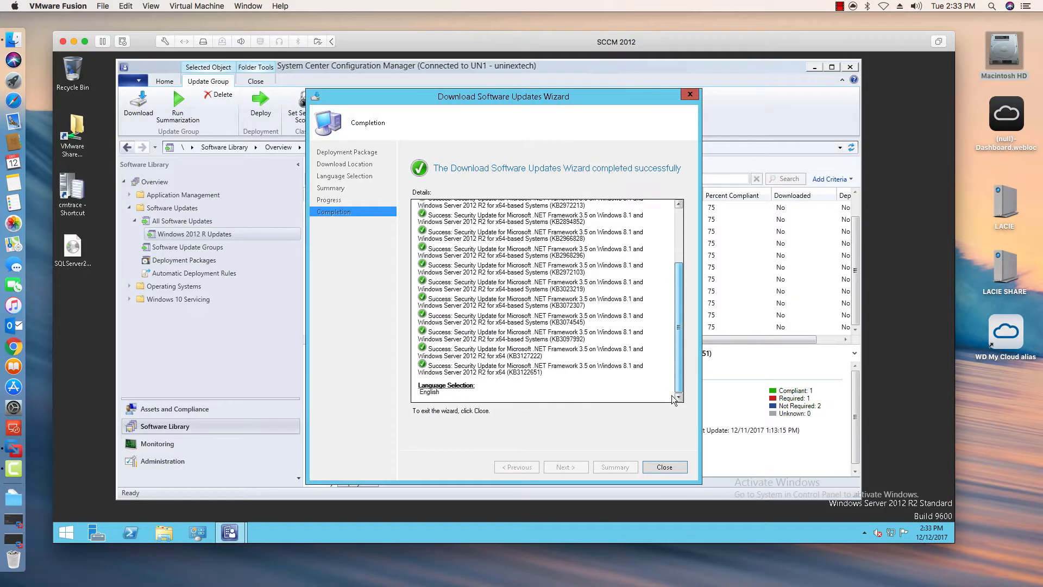
pyautogui.click(656, 470)
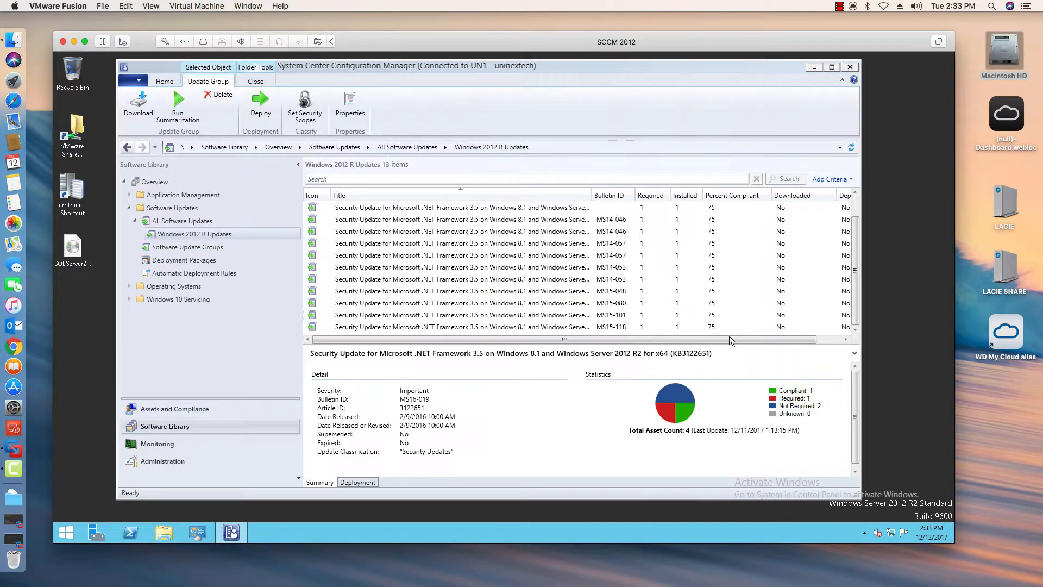
# - Refresh the Windows 2012 R Updates list and check the Downloaded status of the updates
pyautogui.click(852, 148)
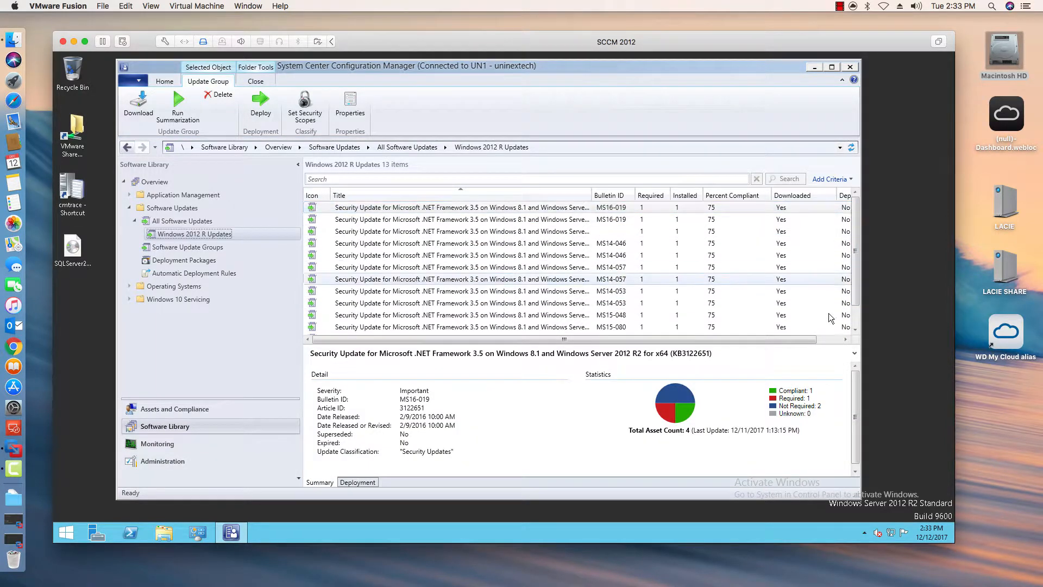
pyautogui.moveTo(859, 224); pyautogui.dragTo(858, 247)
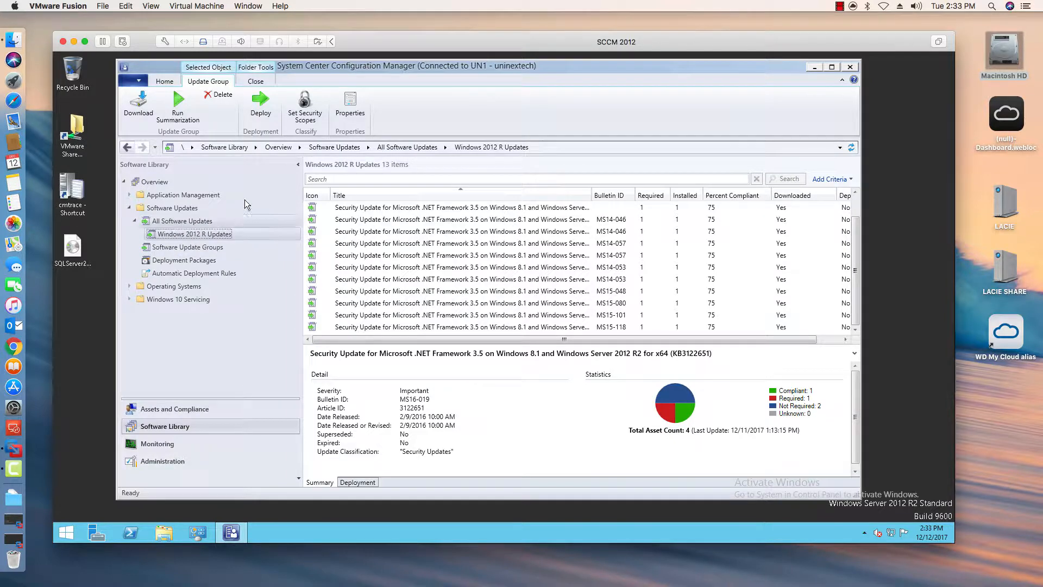
# - Open the Windows 2012 Servers device collection in Assets and Compliance to view its members
pyautogui.click(199, 409)
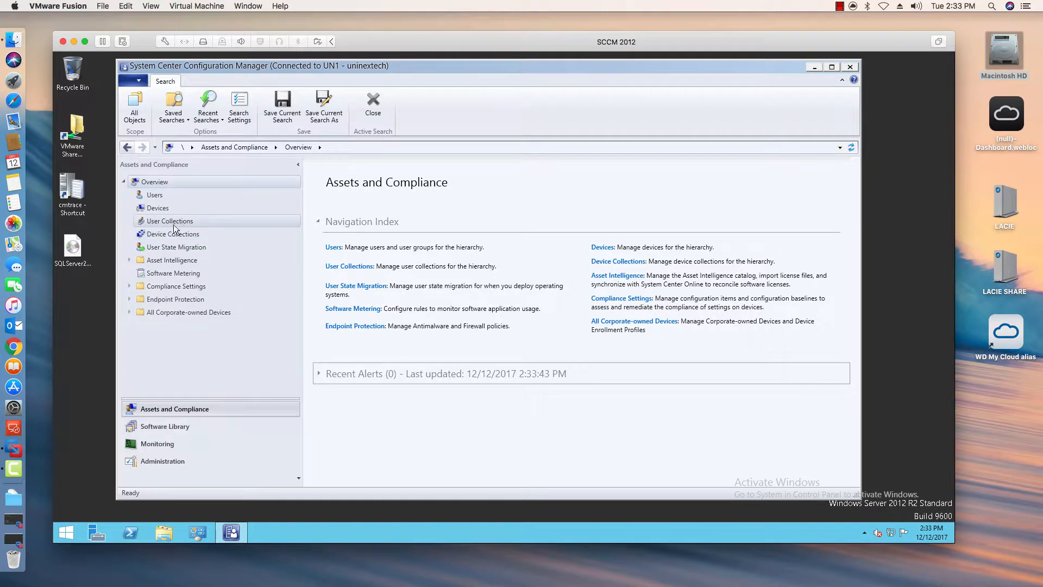
pyautogui.click(185, 234)
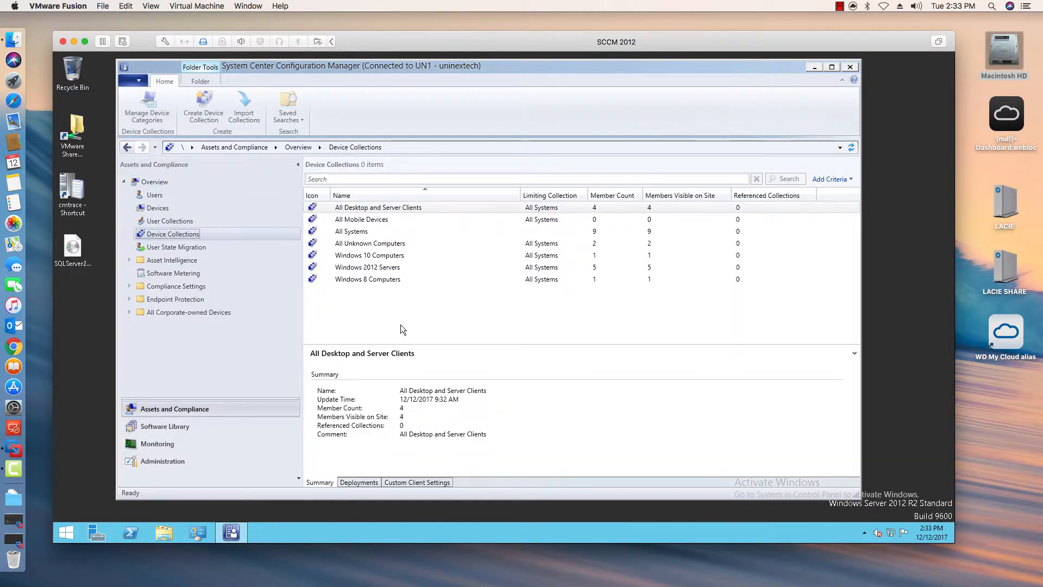
pyautogui.click(375, 268)
pyautogui.doubleClick(375, 268)
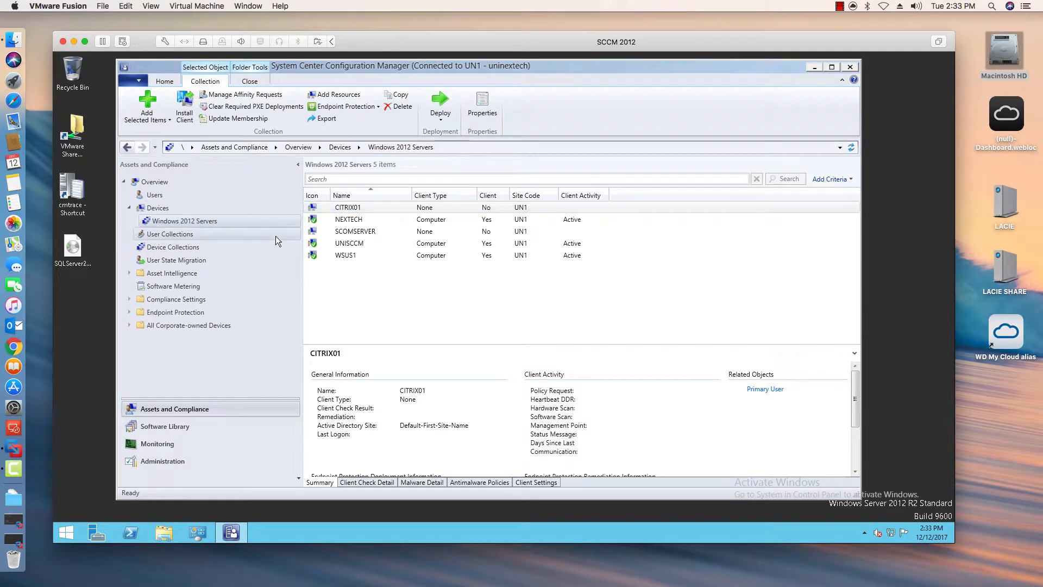
pyautogui.rightClick(213, 220)
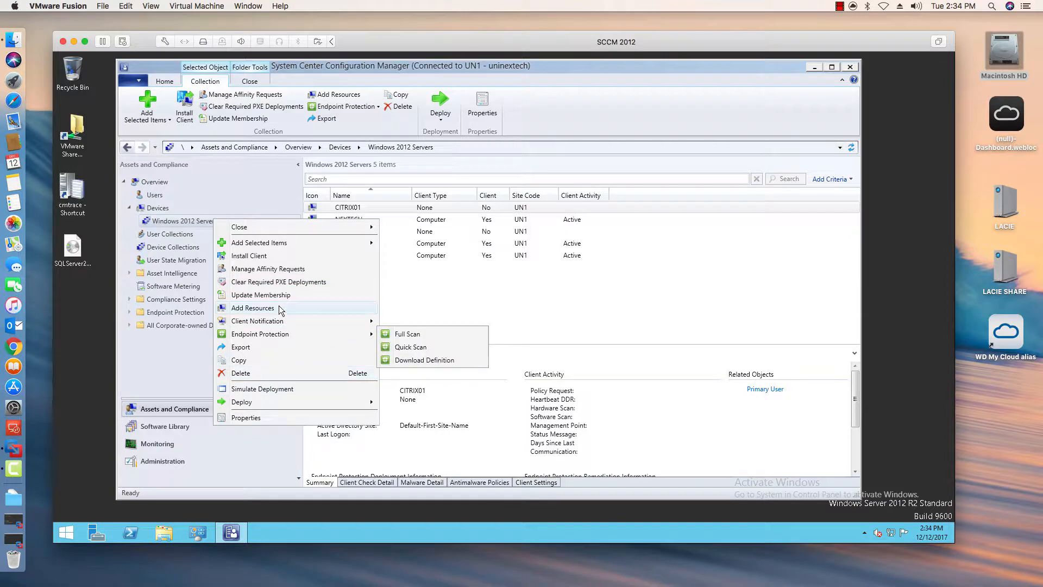
pyautogui.click(167, 247)
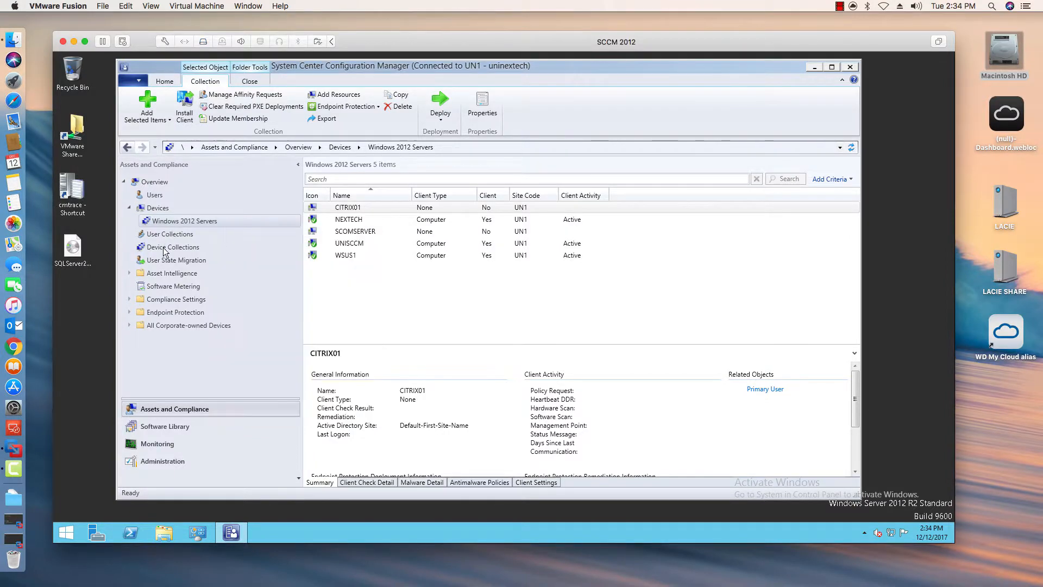
# - Open the criteria of the Windows Servers query rule in the Windows 2012 Servers collection's properties
pyautogui.rightClick(364, 267)
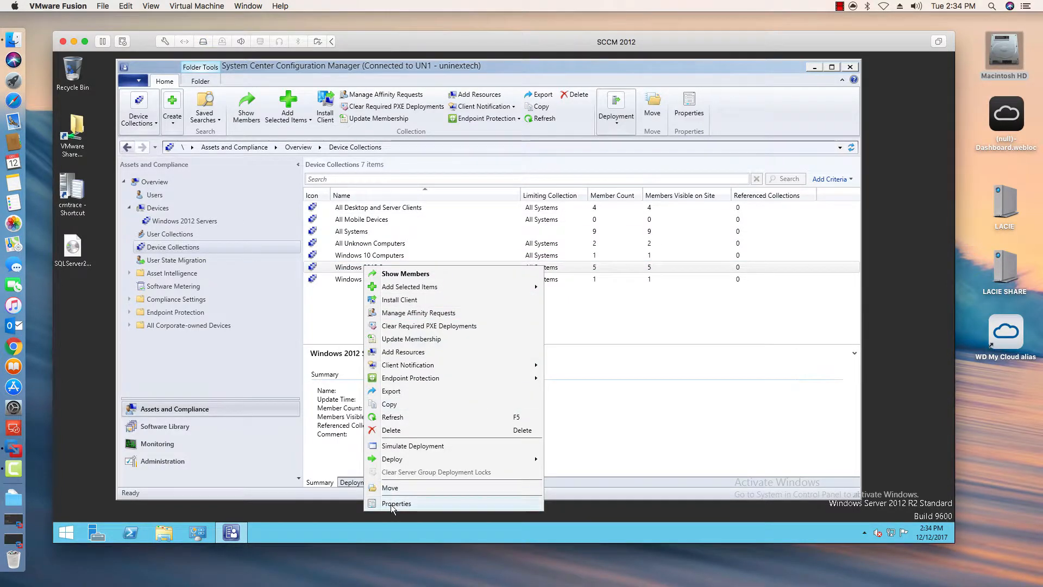
pyautogui.click(461, 333)
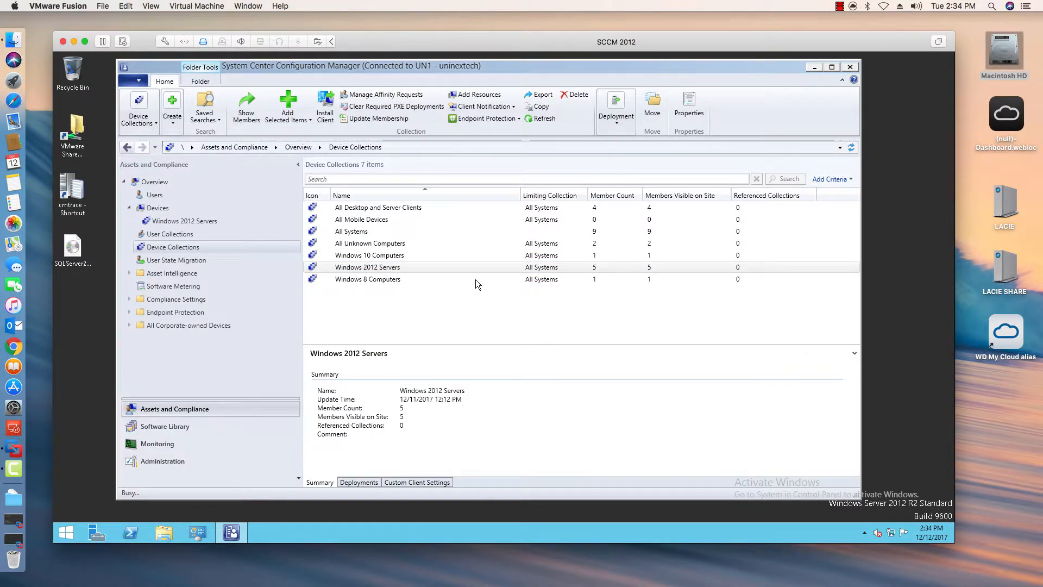
pyautogui.click(426, 178)
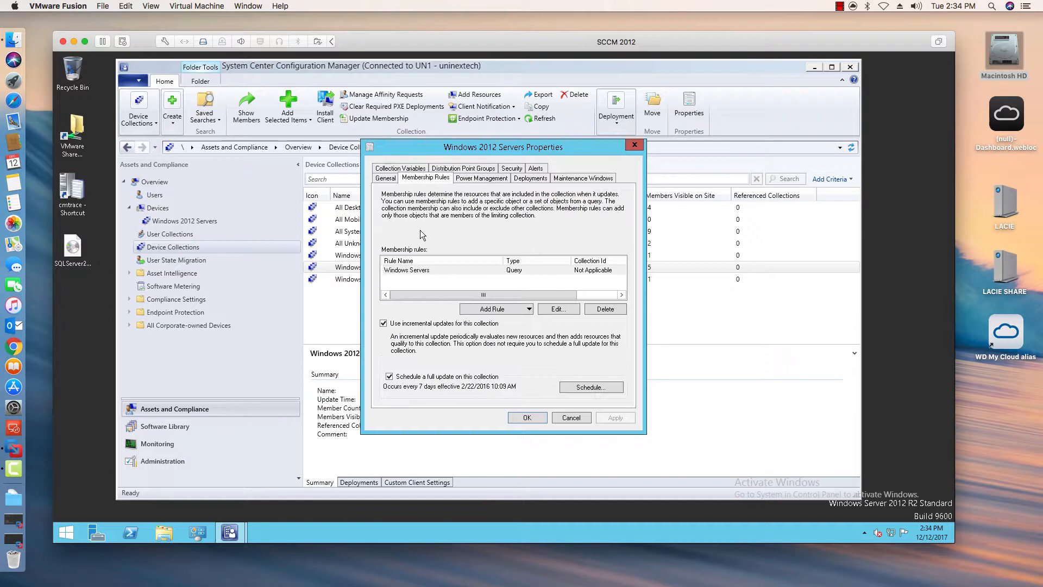
pyautogui.click(475, 270)
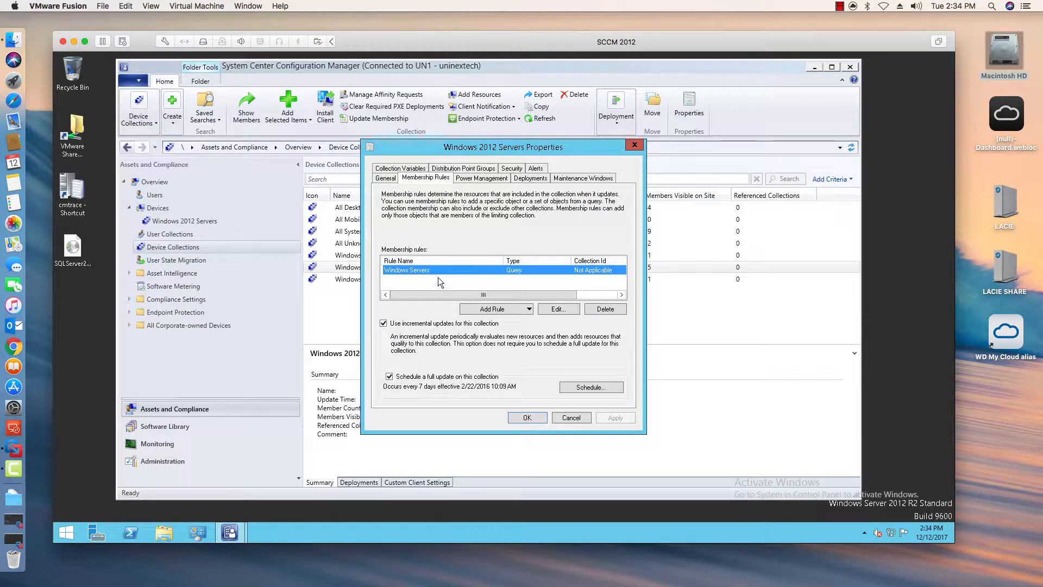
pyautogui.click(557, 309)
pyautogui.click(507, 253)
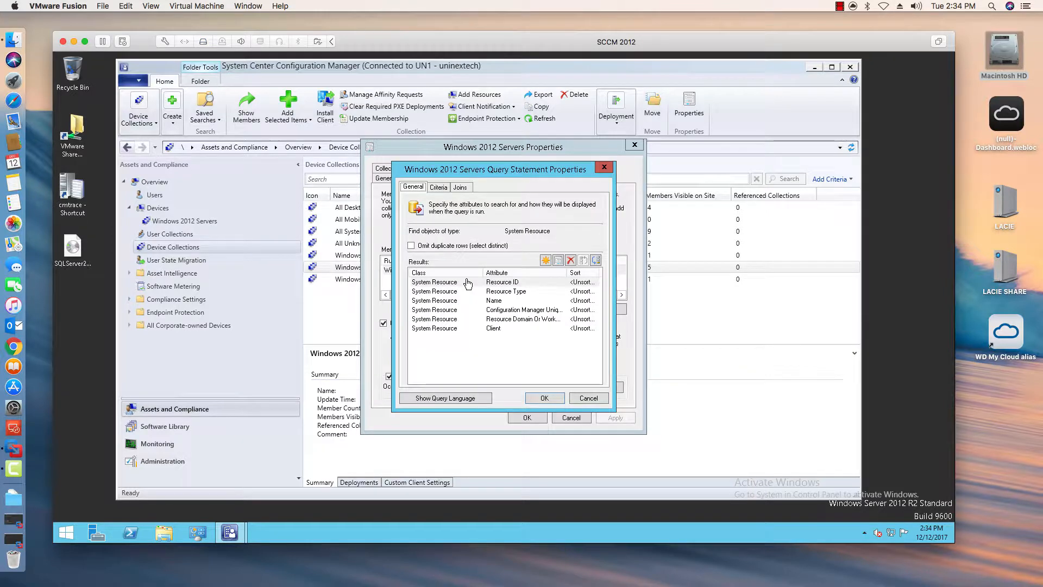
pyautogui.click(439, 187)
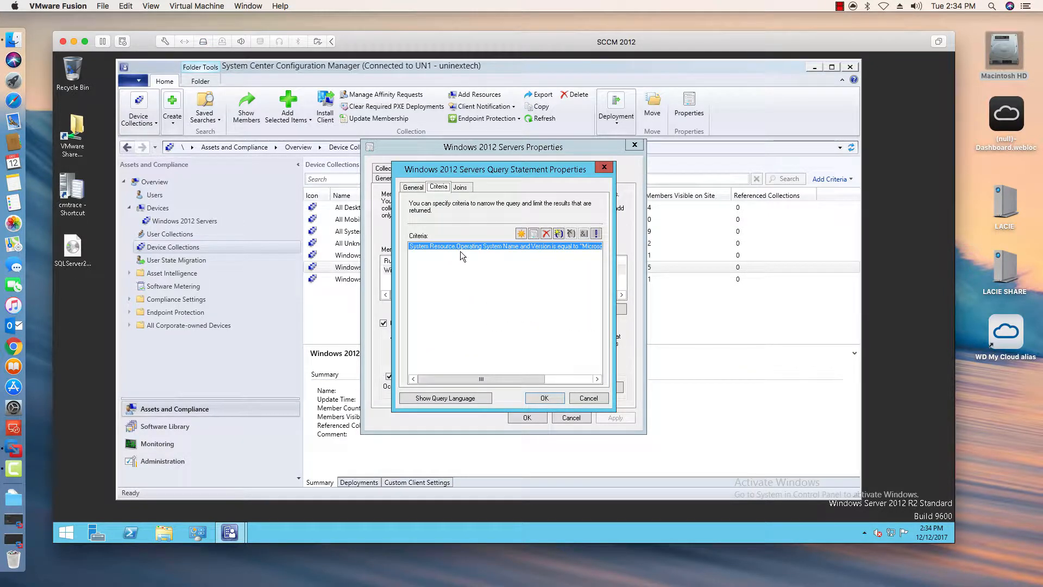
pyautogui.moveTo(492, 379); pyautogui.dragTo(578, 372)
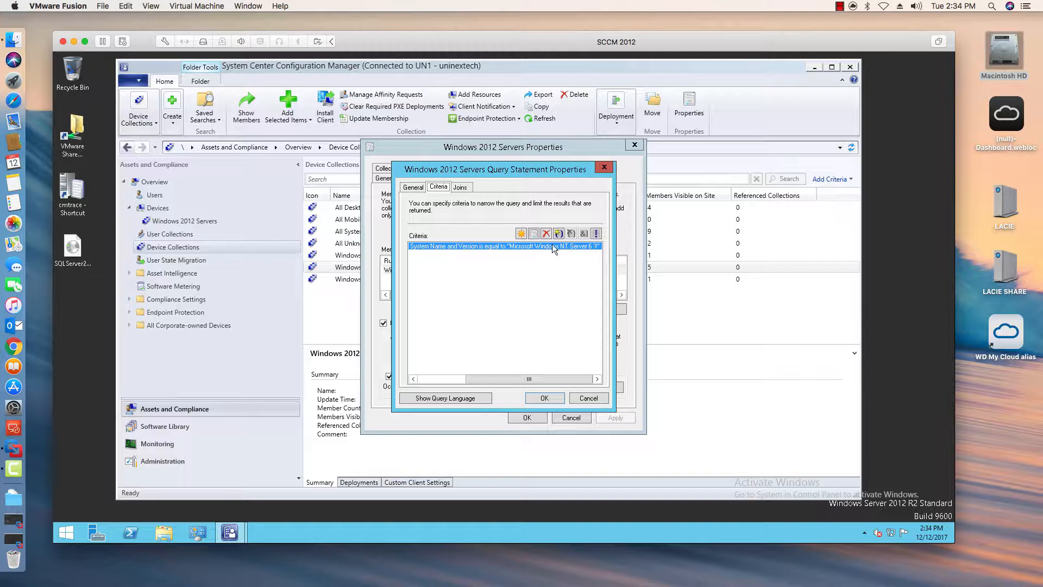
# - Add a new simple-value criterion on the System Resource attribute Client with operator is equal to
pyautogui.click(523, 235)
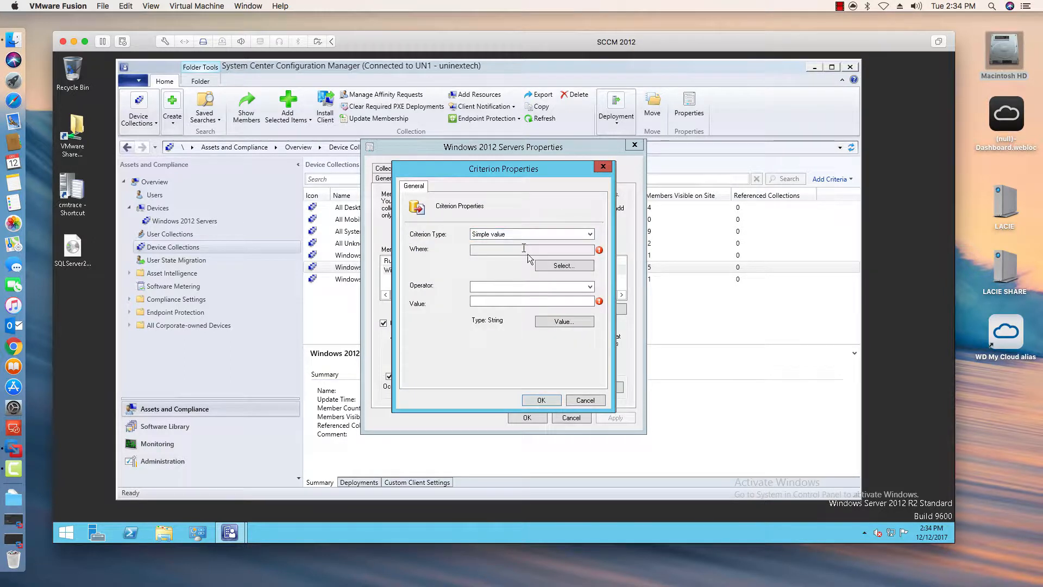
pyautogui.click(576, 266)
pyautogui.click(576, 259)
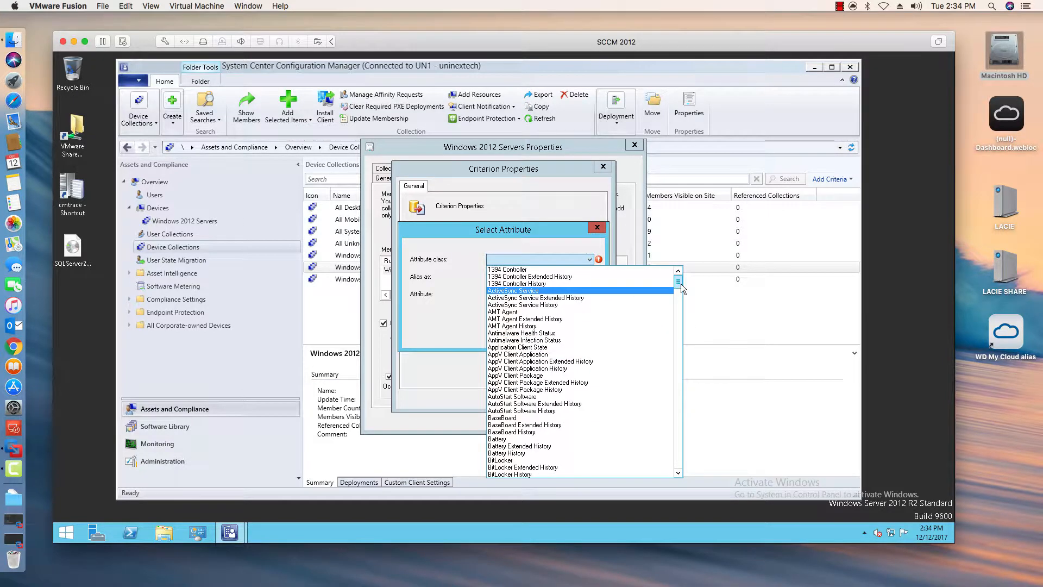
pyautogui.moveTo(682, 285); pyautogui.dragTo(685, 442)
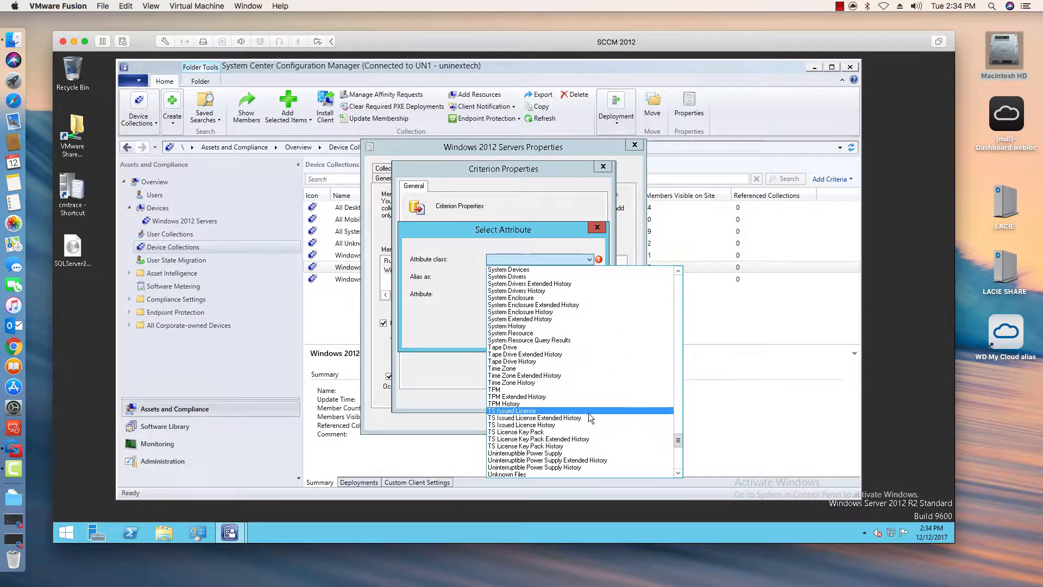
pyautogui.click(579, 333)
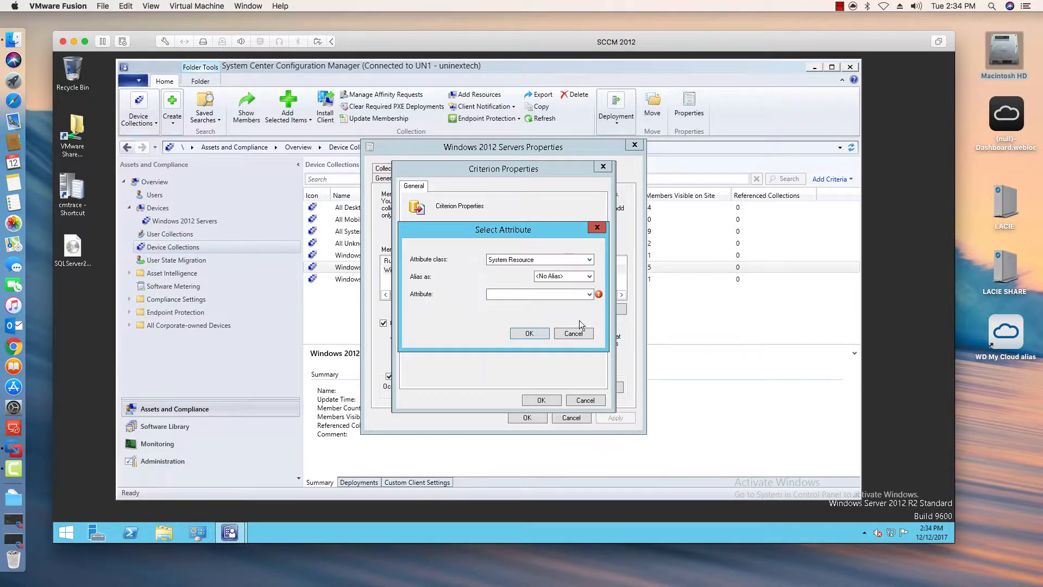
pyautogui.click(590, 295)
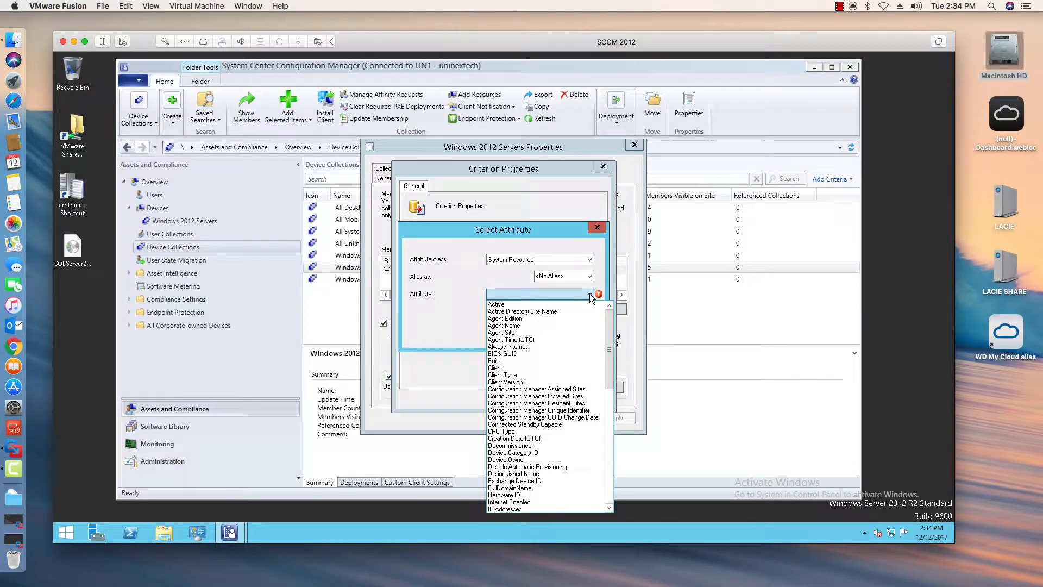
pyautogui.click(524, 368)
pyautogui.click(529, 333)
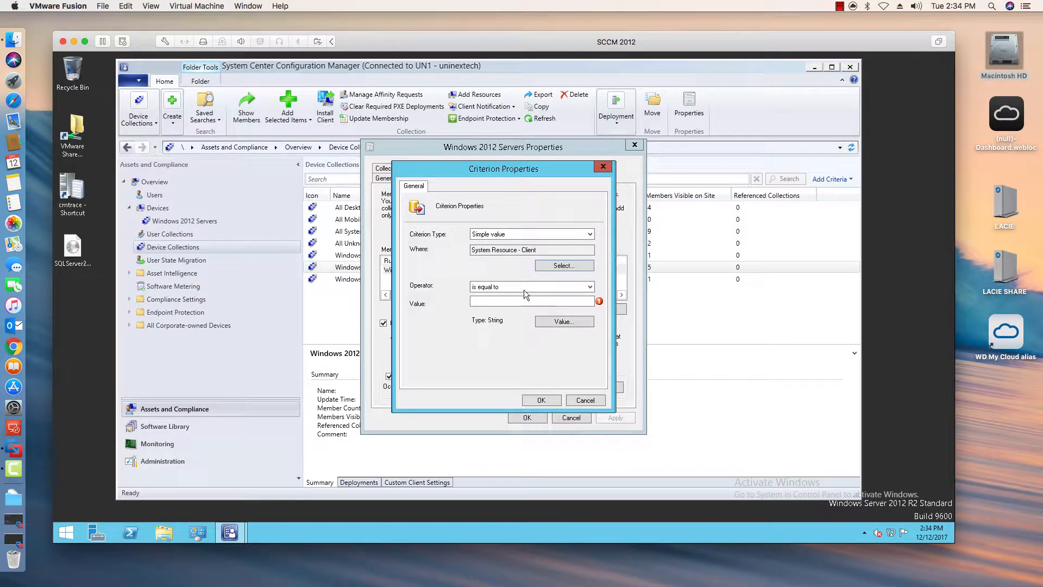
# - Set the Client criterion's value to 1 and save the query rule and collection properties
pyautogui.click(512, 300)
pyautogui.click(552, 323)
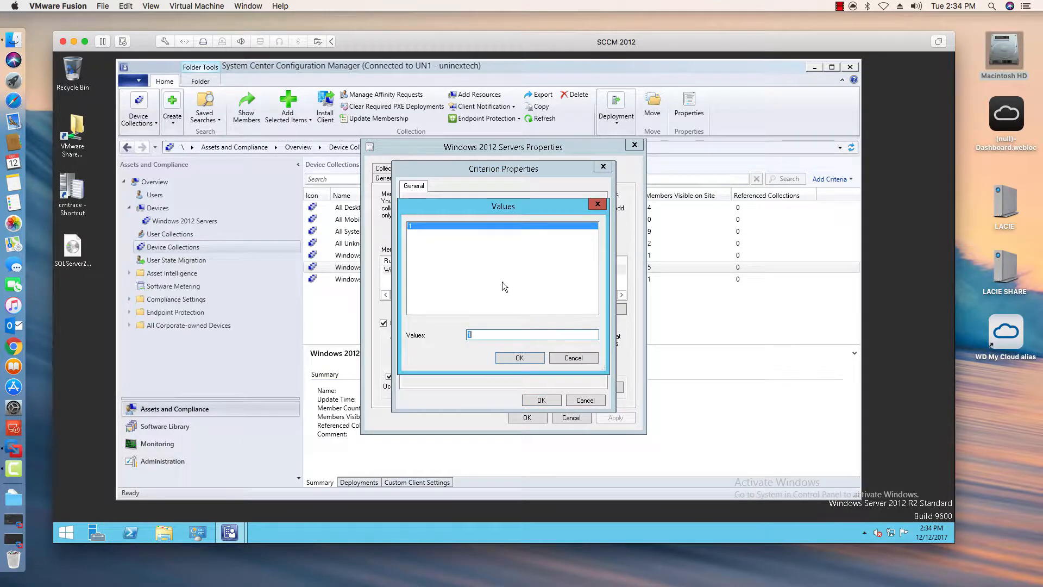
pyautogui.click(525, 356)
pyautogui.click(541, 400)
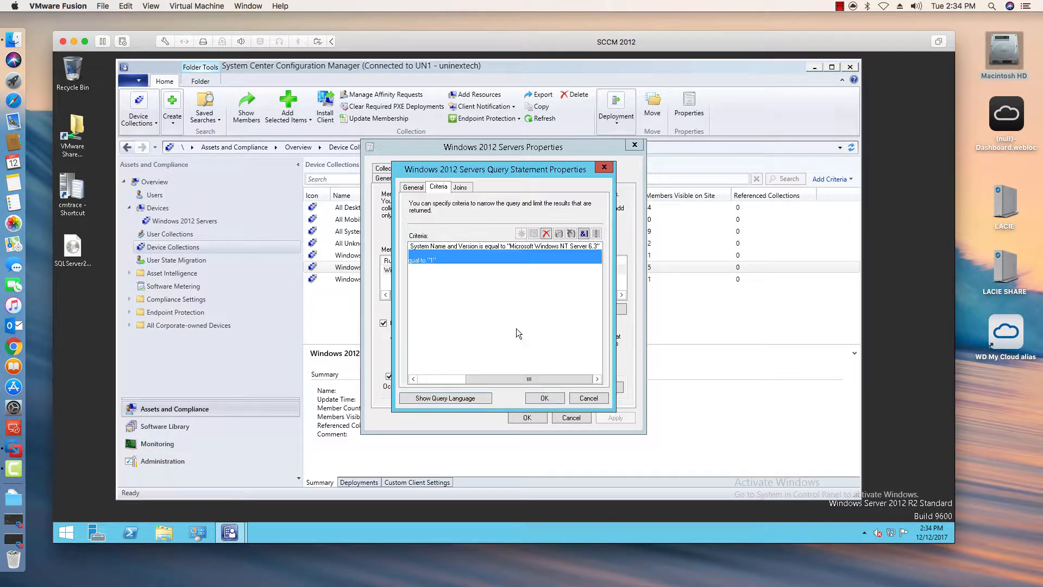
pyautogui.click(545, 400)
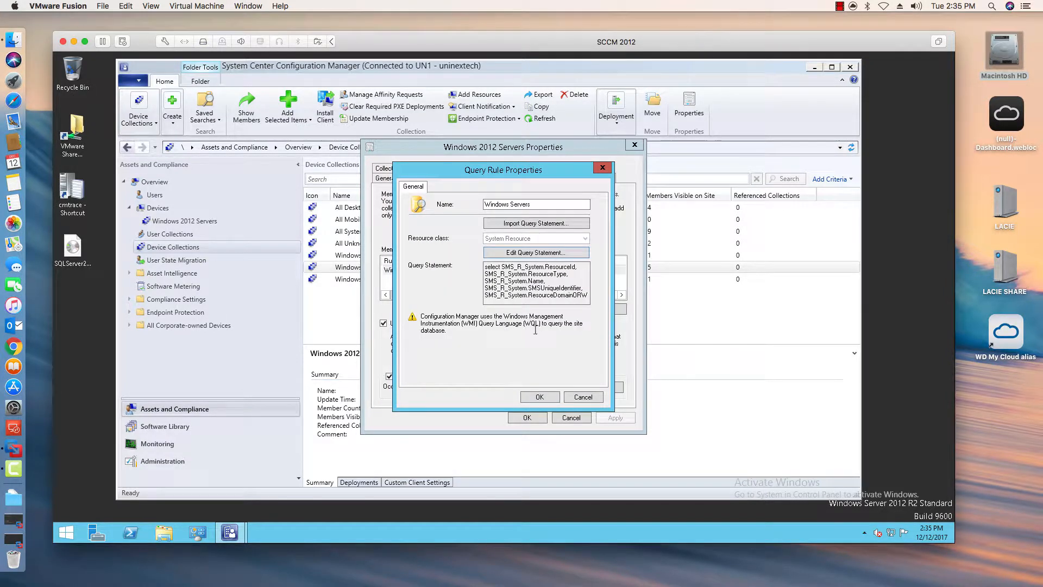
pyautogui.click(543, 395)
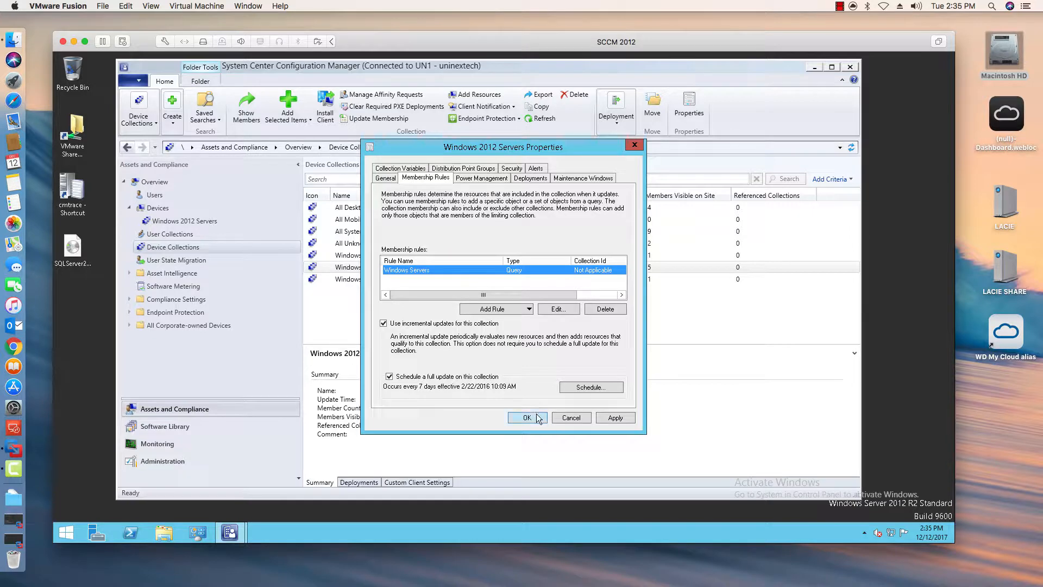
pyautogui.click(526, 418)
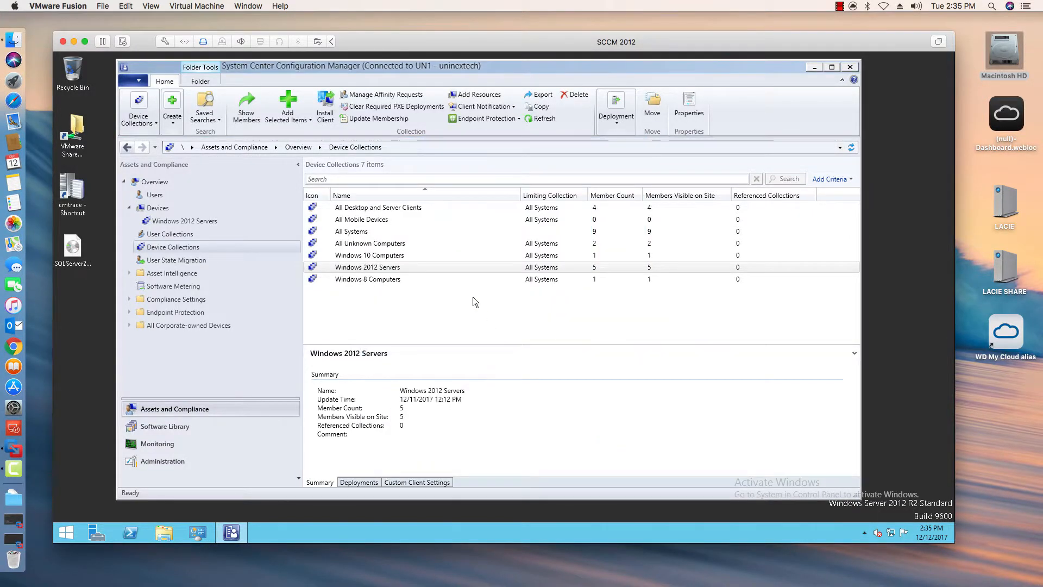
# - Update the membership of the Windows 2012 Servers collection
pyautogui.rightClick(418, 262)
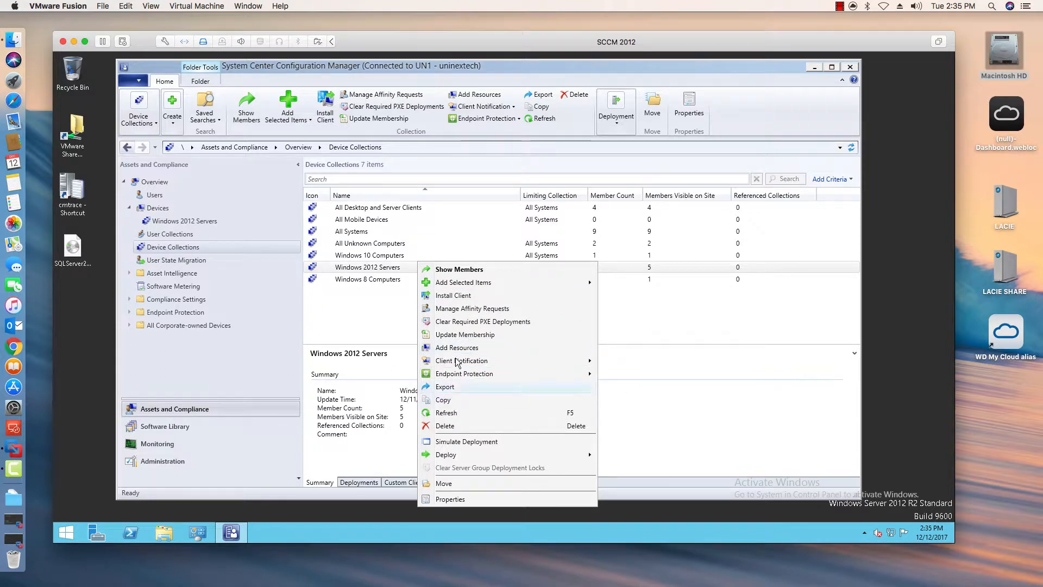
pyautogui.click(460, 334)
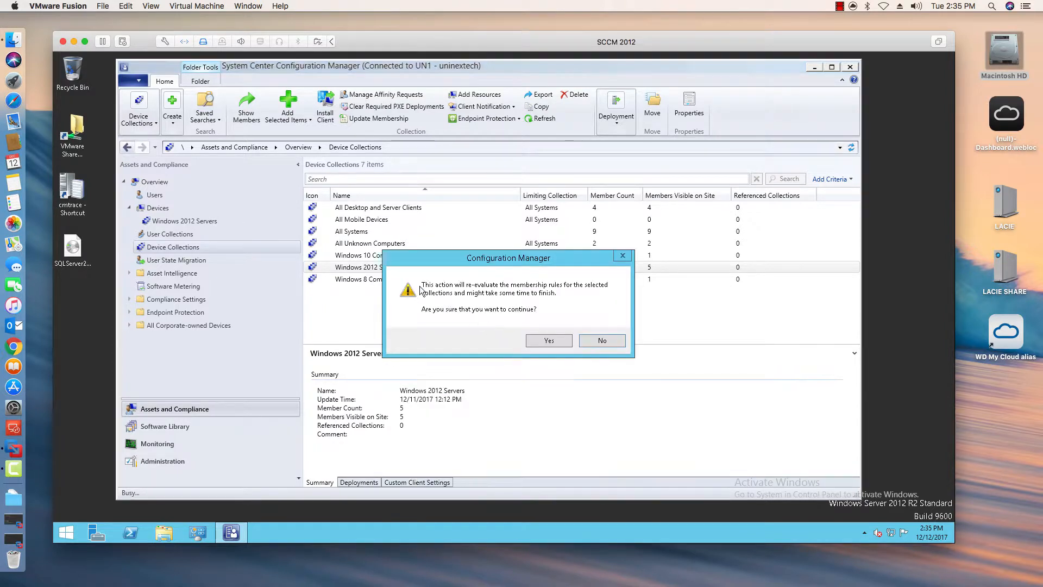
pyautogui.click(538, 340)
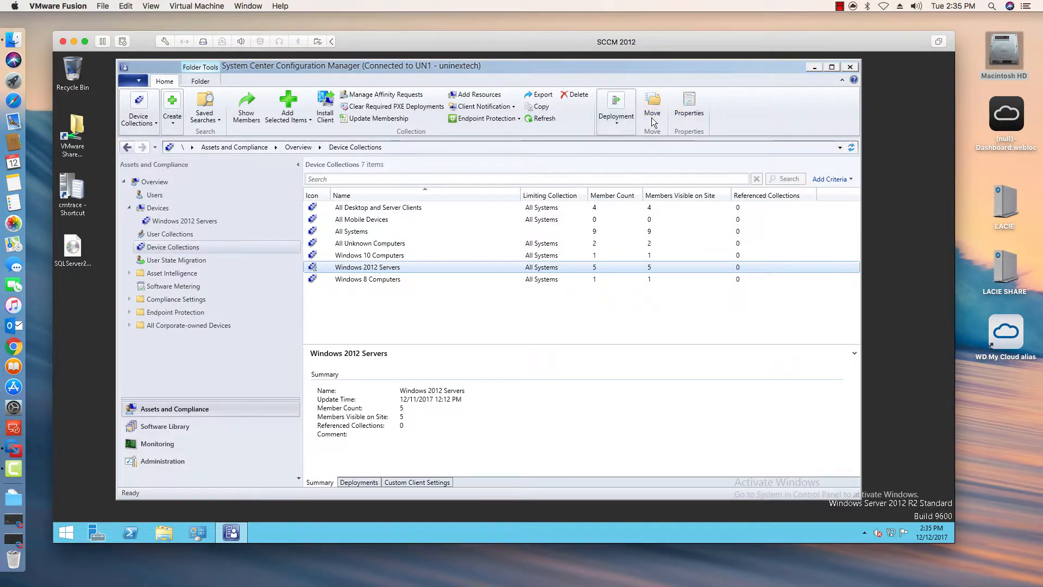
# - Refresh the device collections and open Windows 2012 Servers to view its members
pyautogui.click(852, 147)
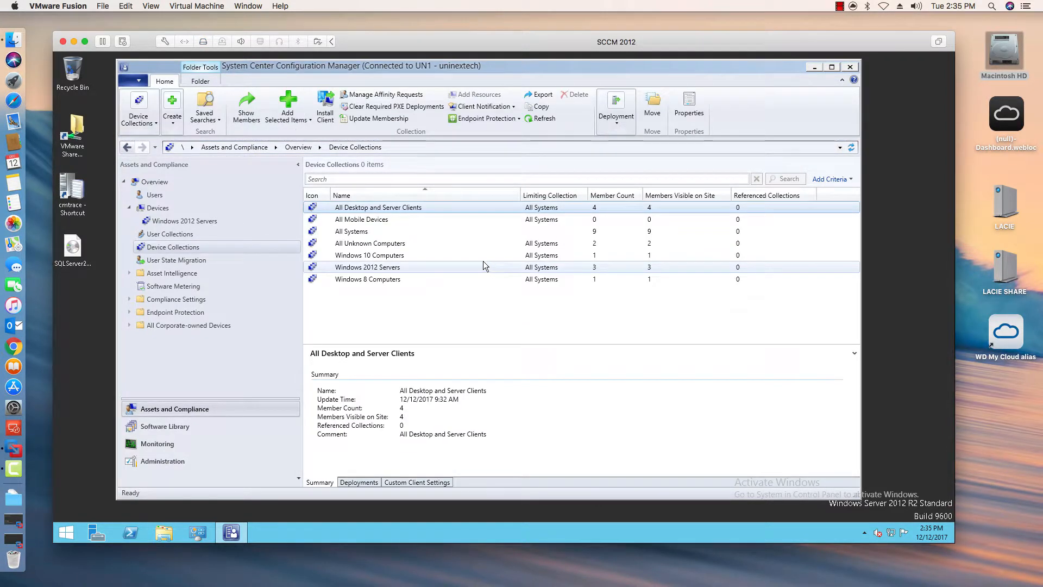
pyautogui.doubleClick(422, 267)
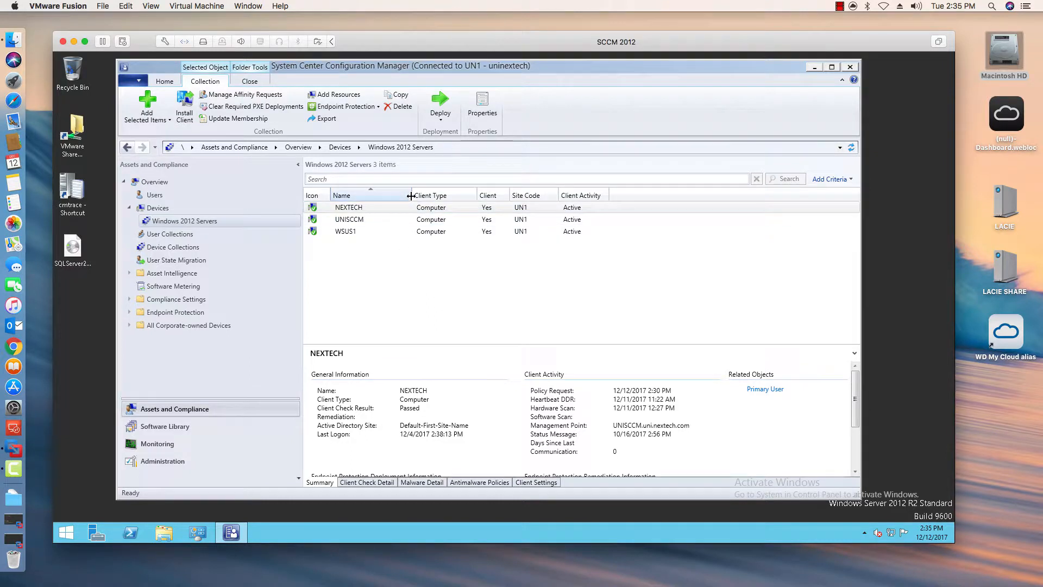
# - Widen the Name column and review the details of each server in the Windows 2012 Servers collection
pyautogui.moveTo(412, 197); pyautogui.dragTo(415, 197)
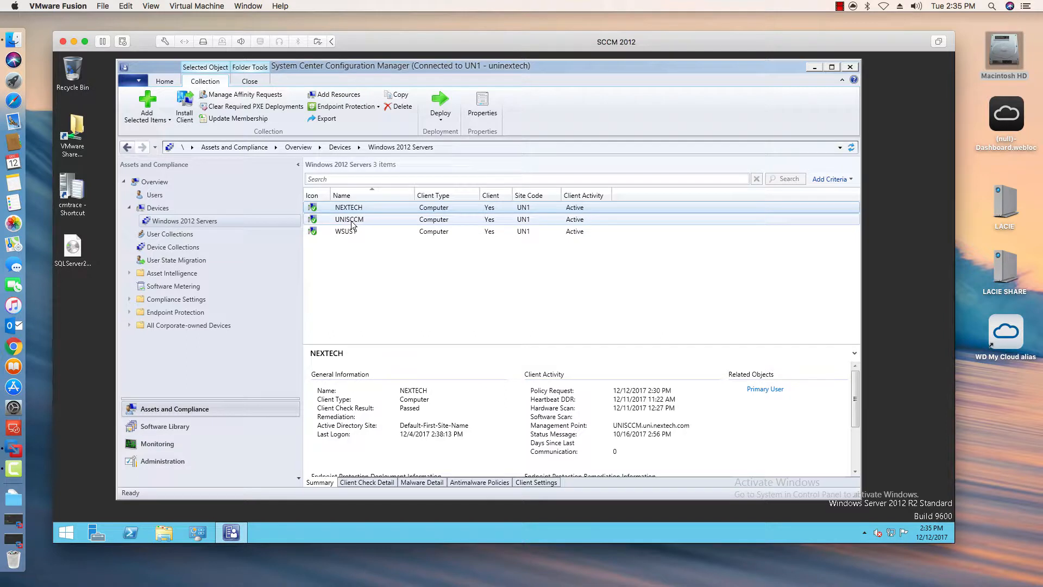
pyautogui.click(371, 220)
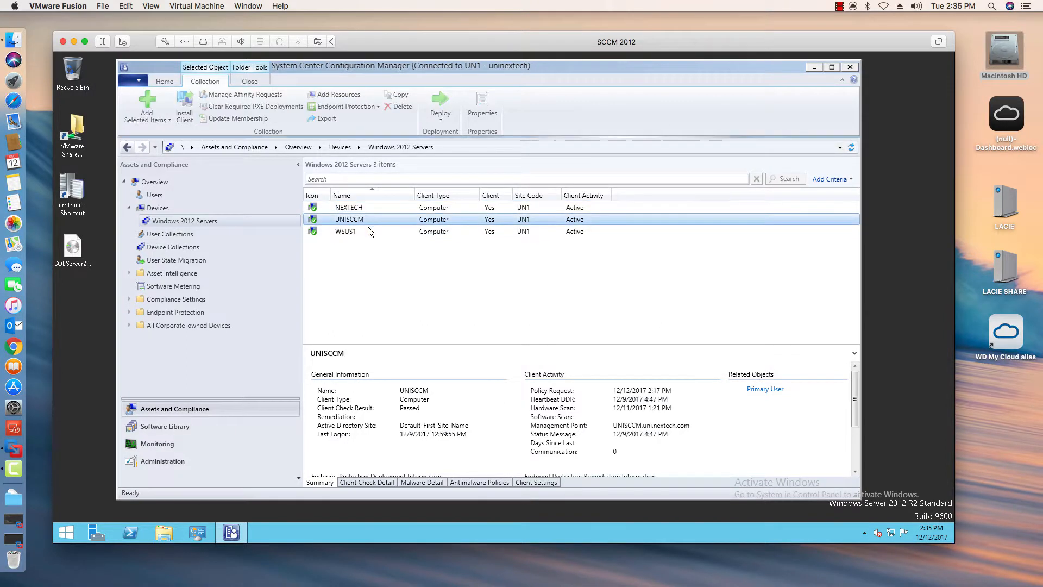
pyautogui.click(368, 229)
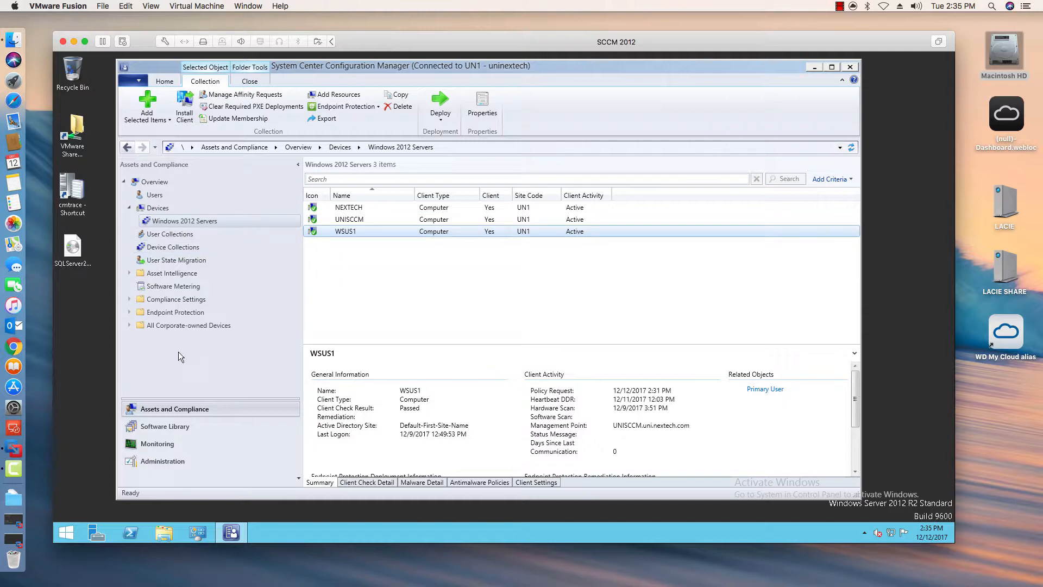
# - Review the Windows 2012 R2 Updates deployment package in the Software Library's software update items
pyautogui.click(172, 426)
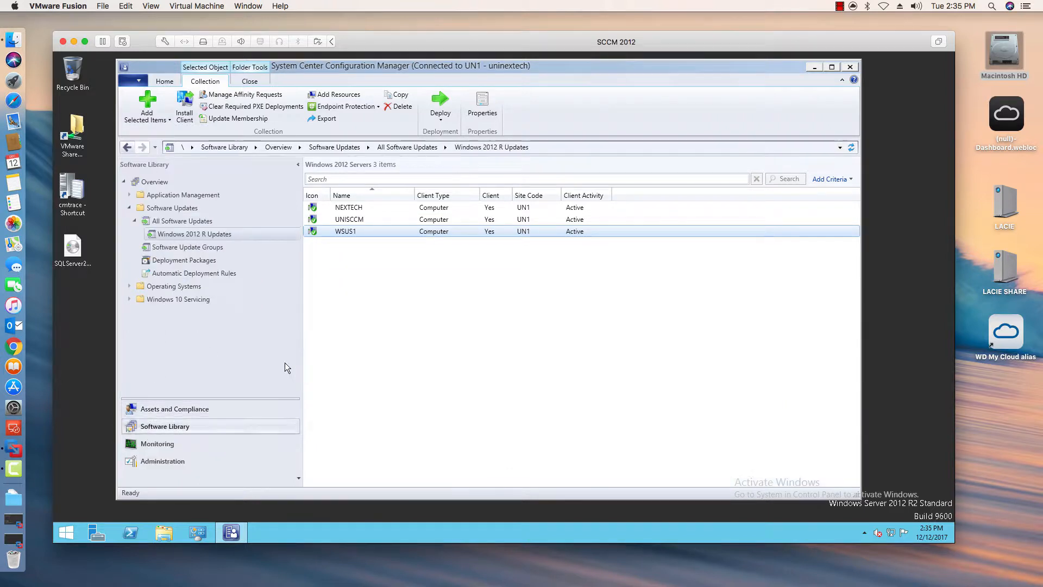
pyautogui.click(190, 248)
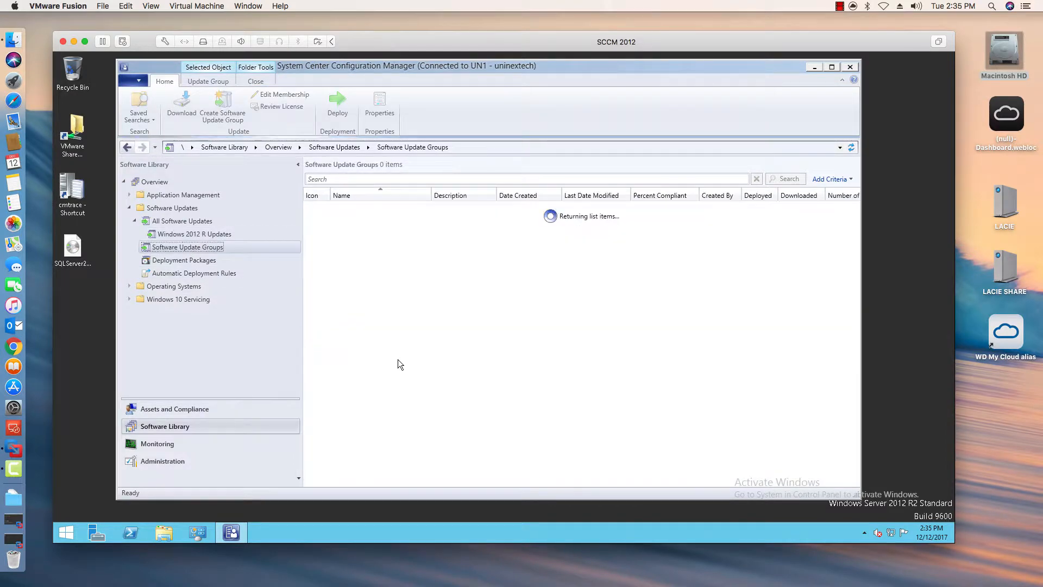
pyautogui.click(207, 261)
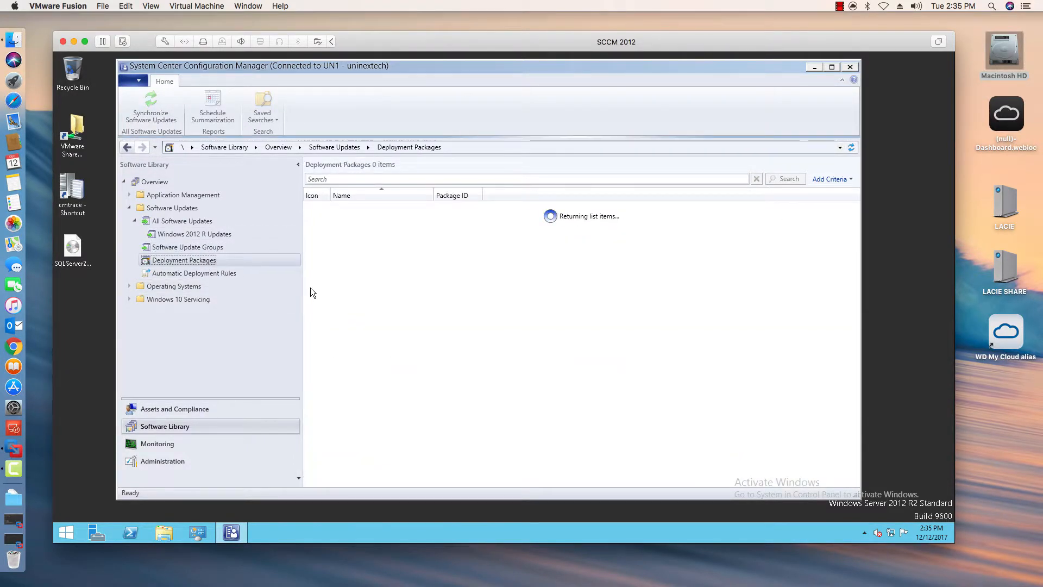
pyautogui.click(358, 220)
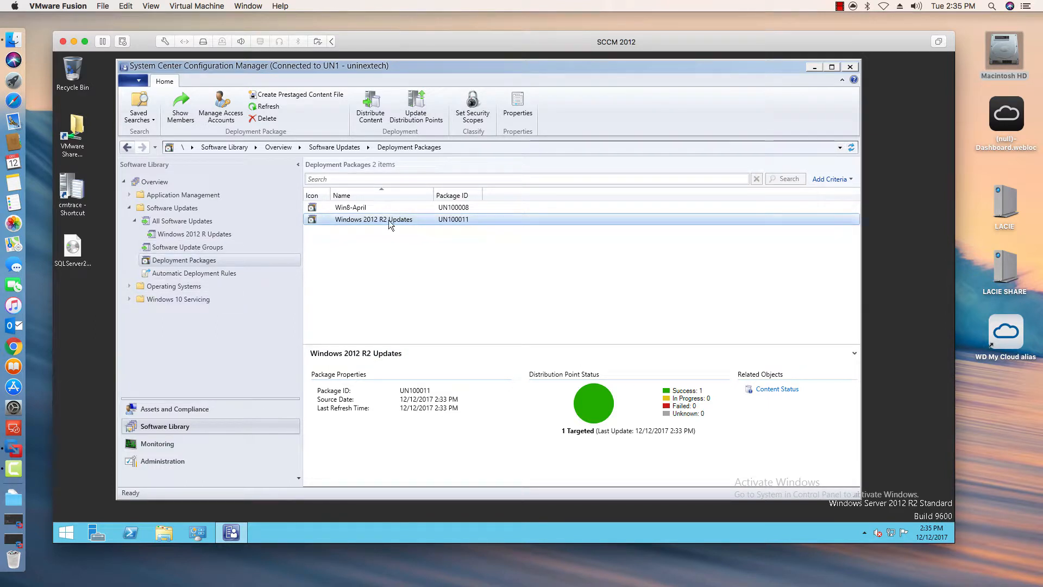
# - Open the UNISCCM.UNI.NEXTECH.COM distribution point's properties and review its content for the Windows 2012 R2 Updates package
pyautogui.click(179, 461)
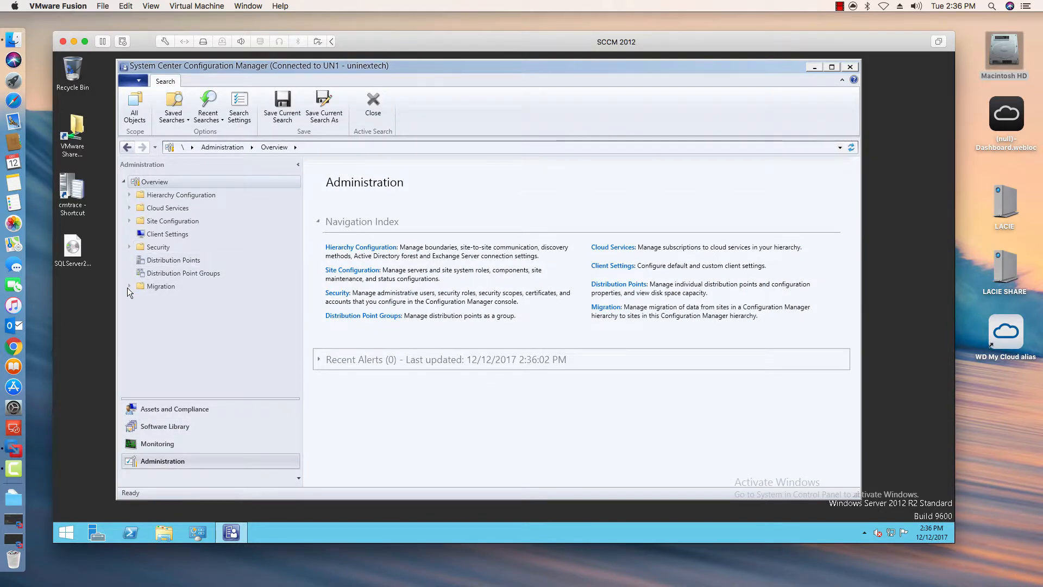
pyautogui.click(129, 222)
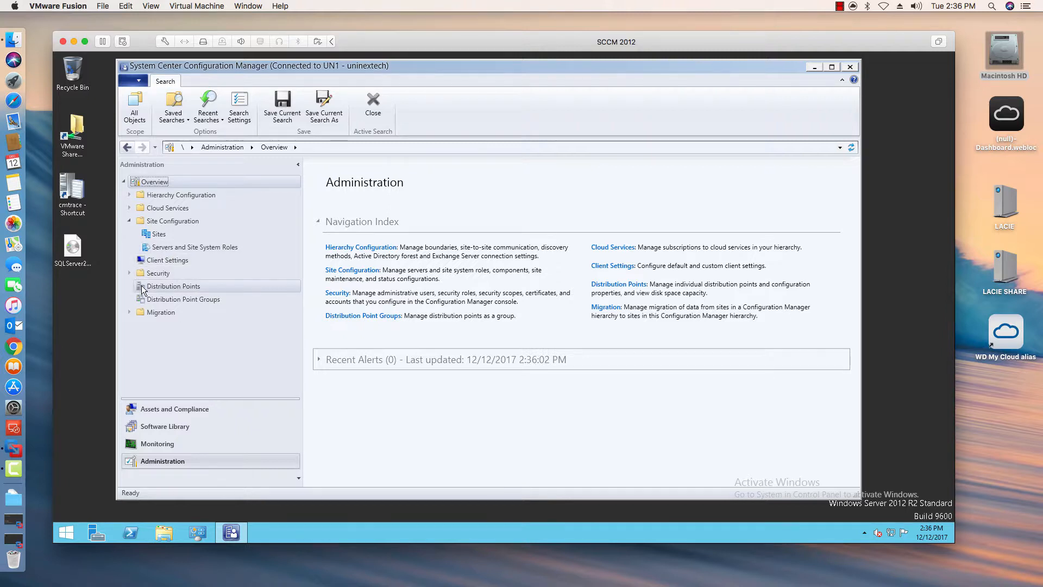
pyautogui.click(163, 287)
pyautogui.doubleClick(377, 208)
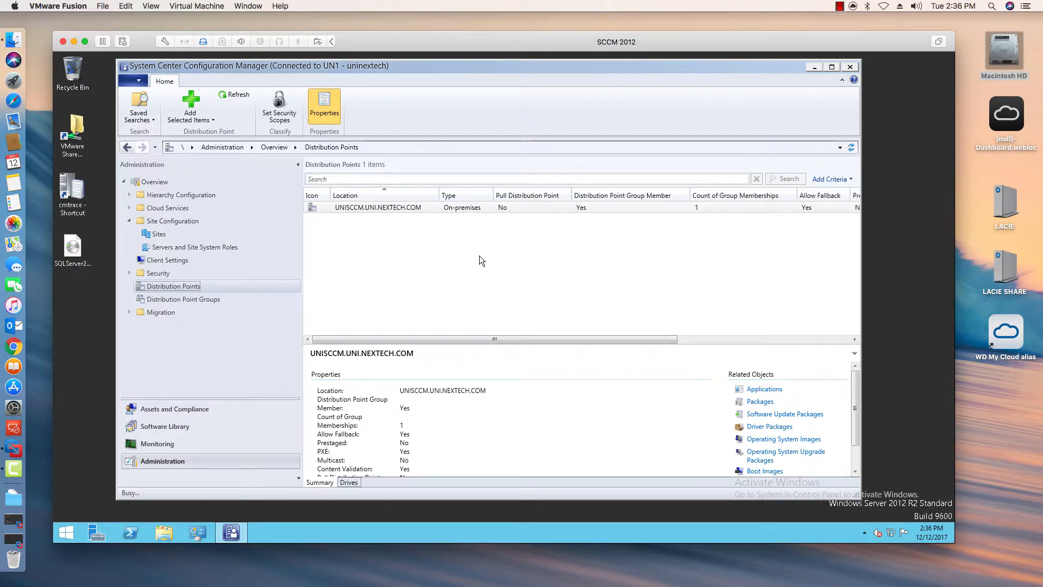
pyautogui.click(474, 143)
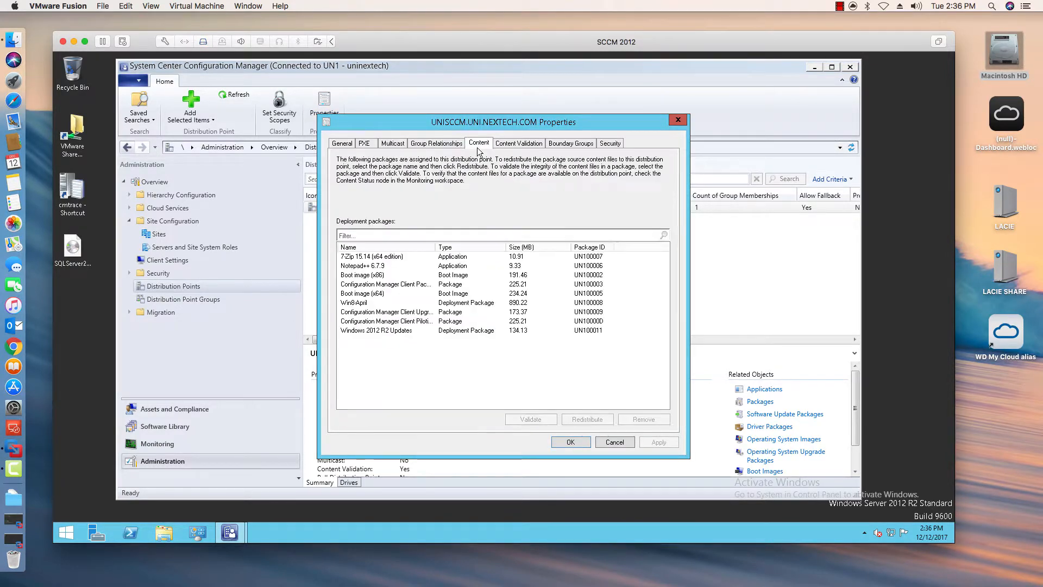
pyautogui.click(401, 331)
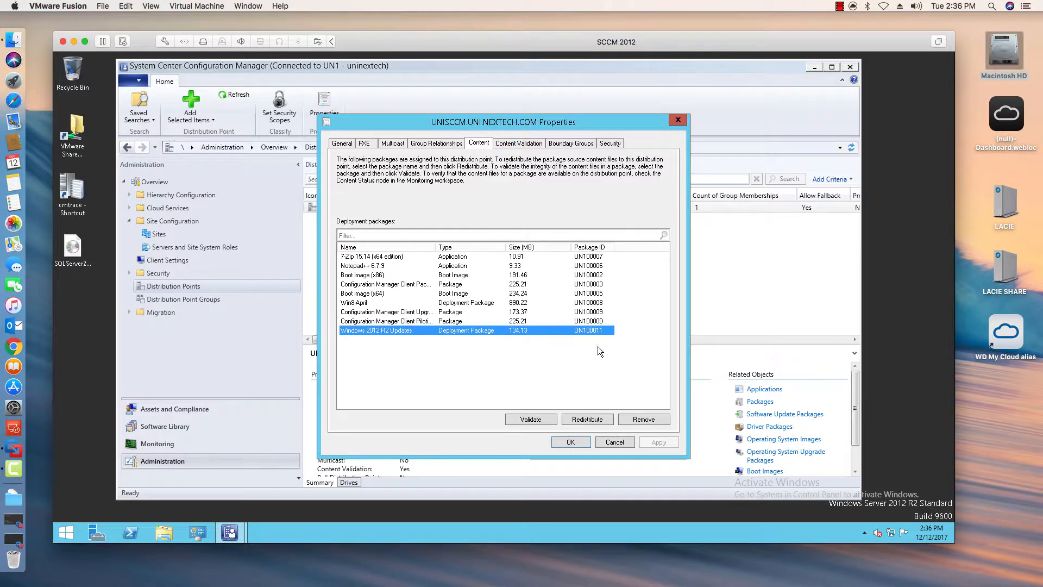
pyautogui.click(614, 442)
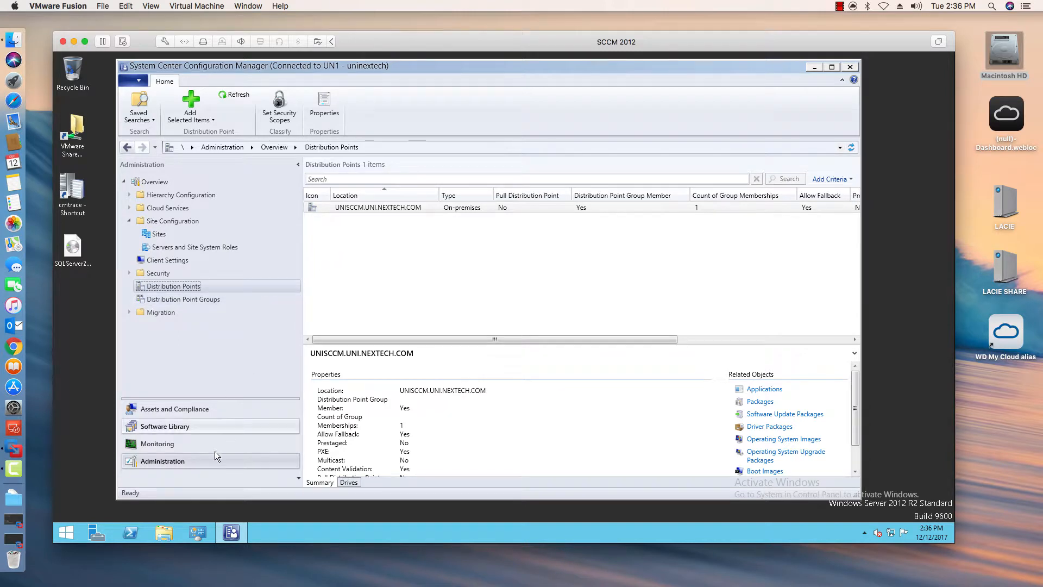
# - Start deploying the Windows 2012 R Updates update group to the Windows 2012 Servers collection and continue to deployment settings
pyautogui.click(174, 425)
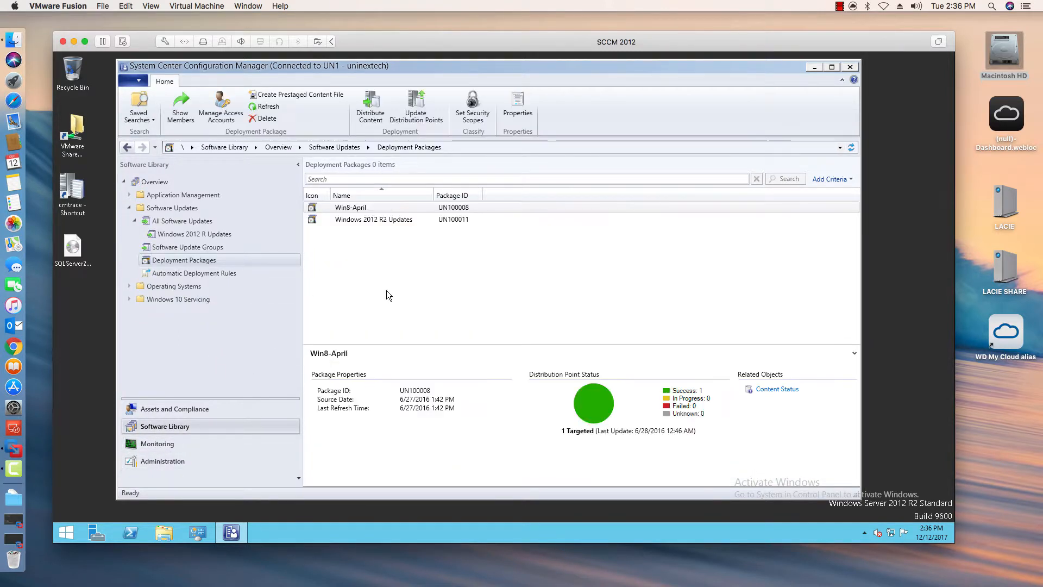
pyautogui.click(389, 219)
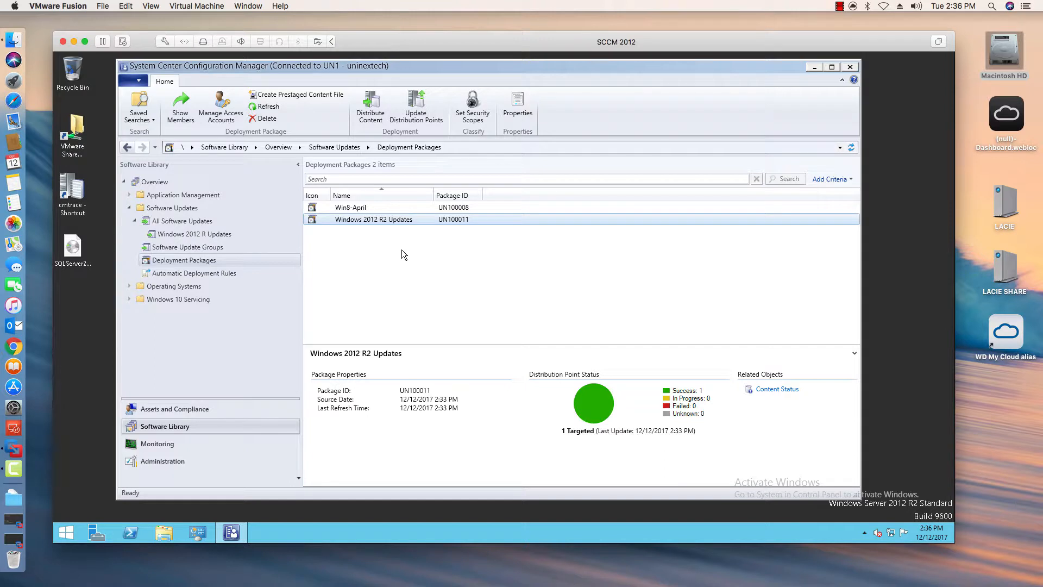
pyautogui.click(171, 245)
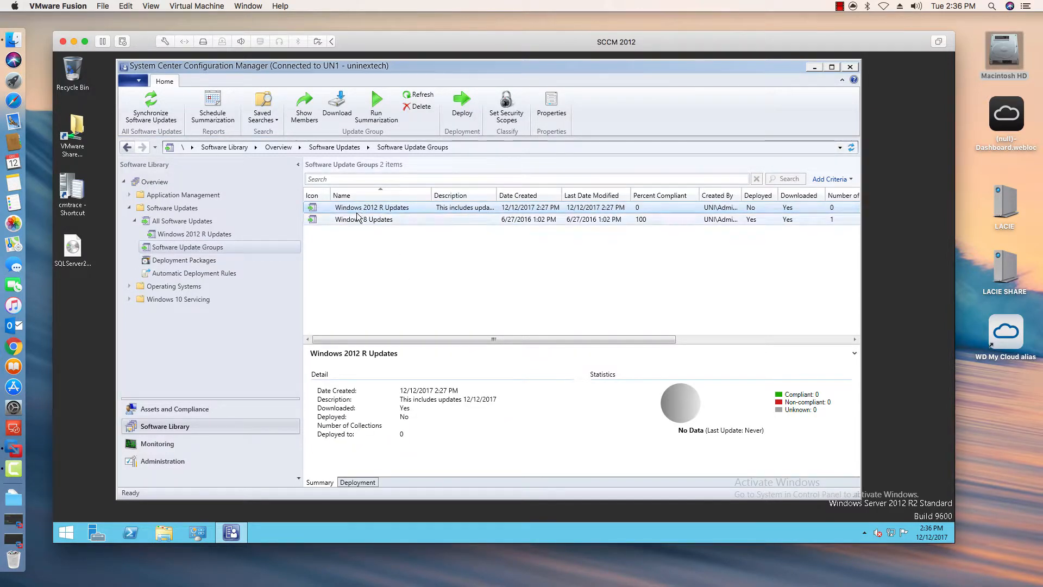
pyautogui.click(462, 106)
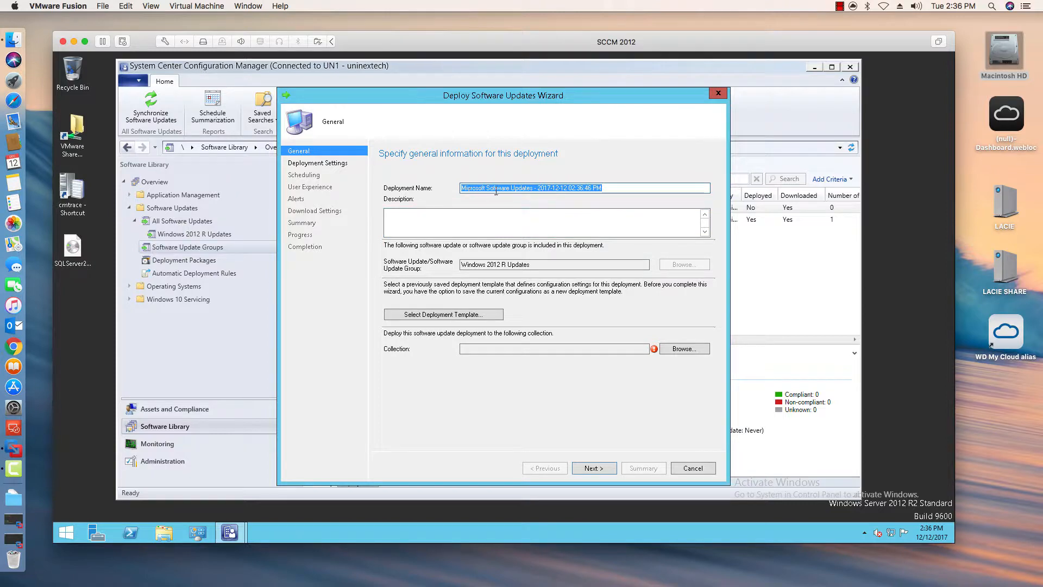
pyautogui.click(510, 216)
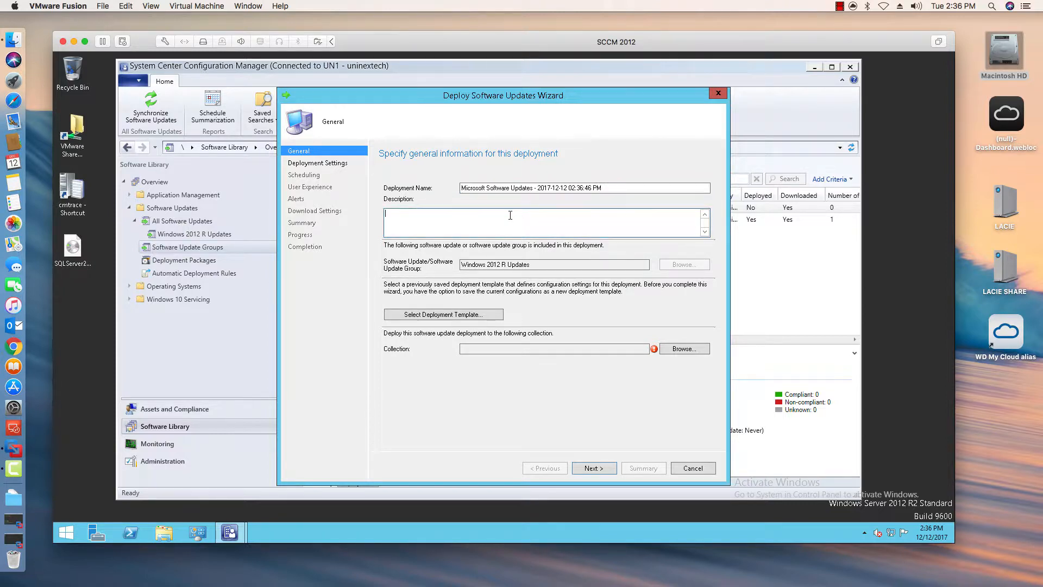
pyautogui.click(674, 349)
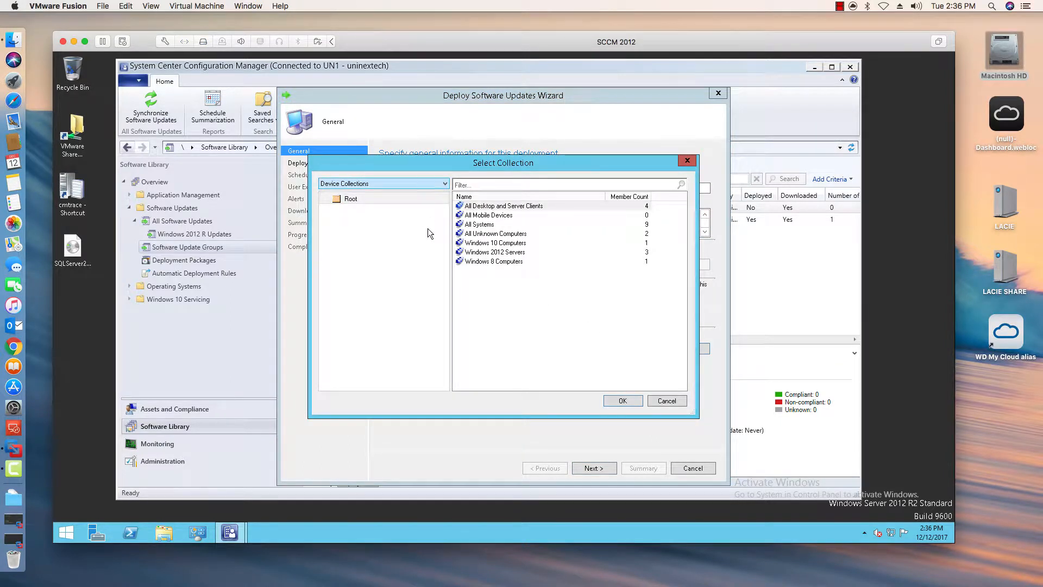
pyautogui.click(492, 253)
pyautogui.click(622, 400)
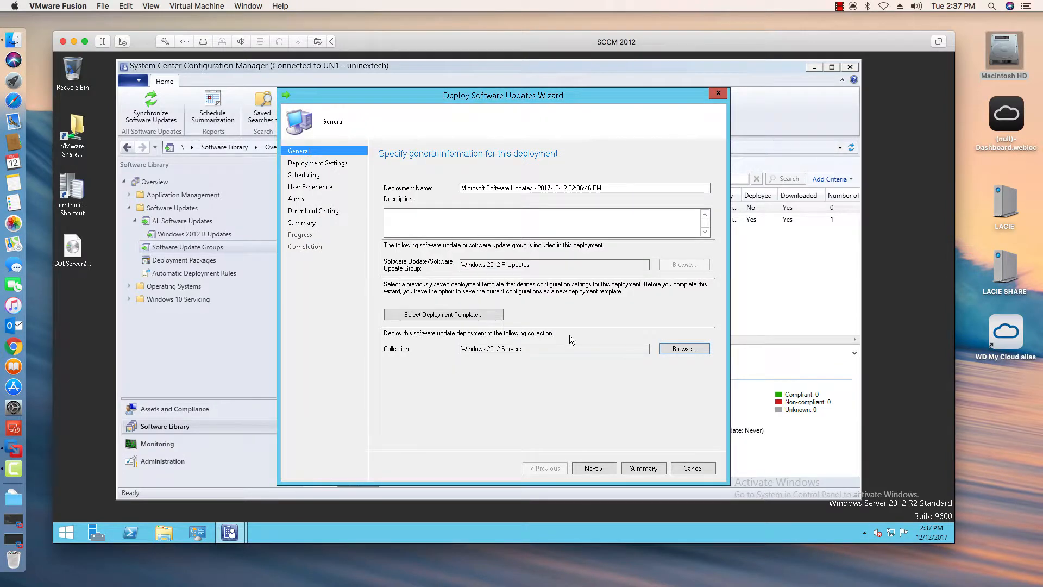
pyautogui.click(599, 468)
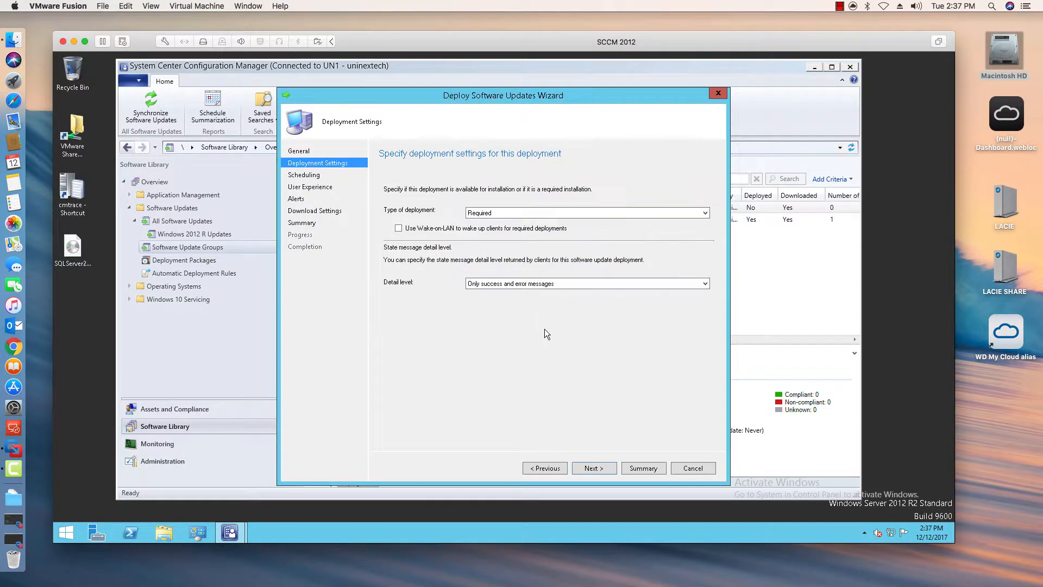
# - Set the deployment type to Available
pyautogui.click(559, 212)
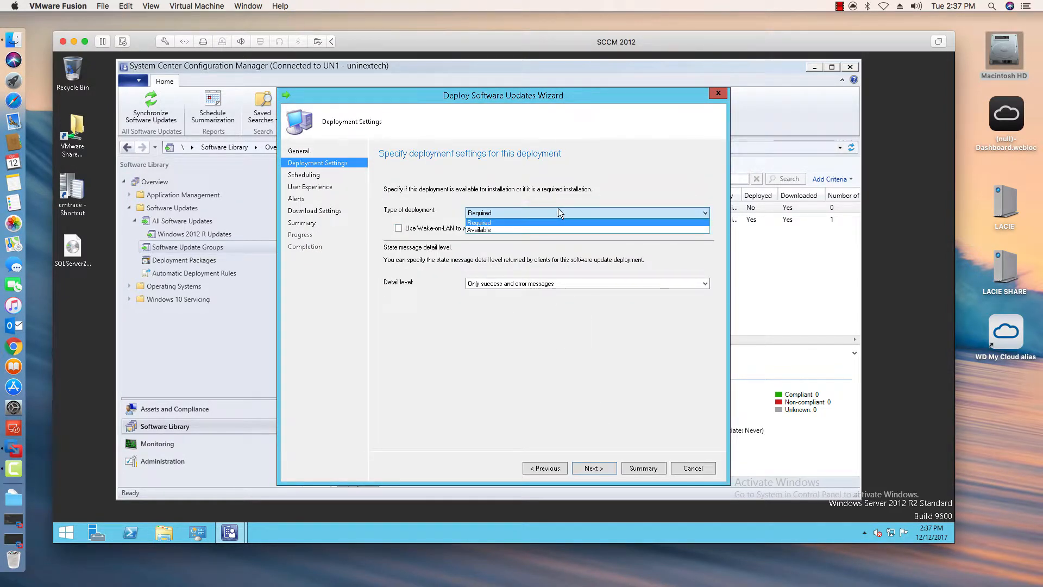
pyautogui.click(537, 229)
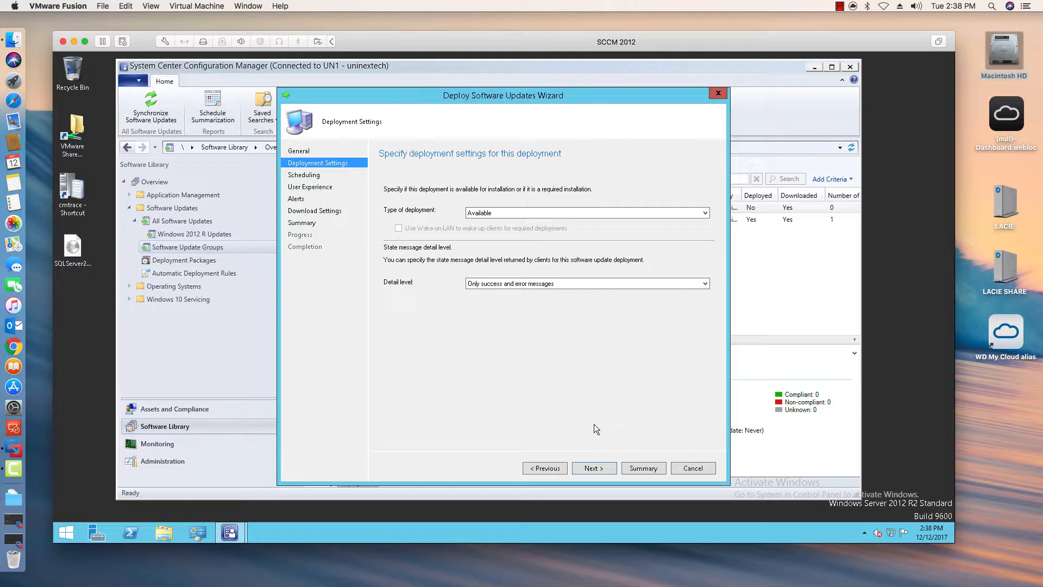
pyautogui.click(595, 212)
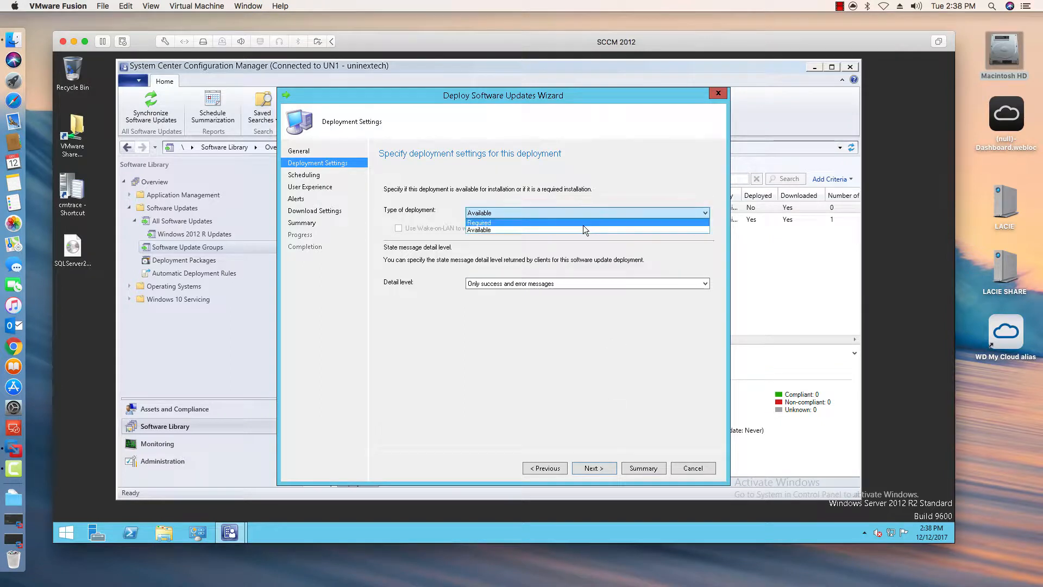
pyautogui.click(583, 225)
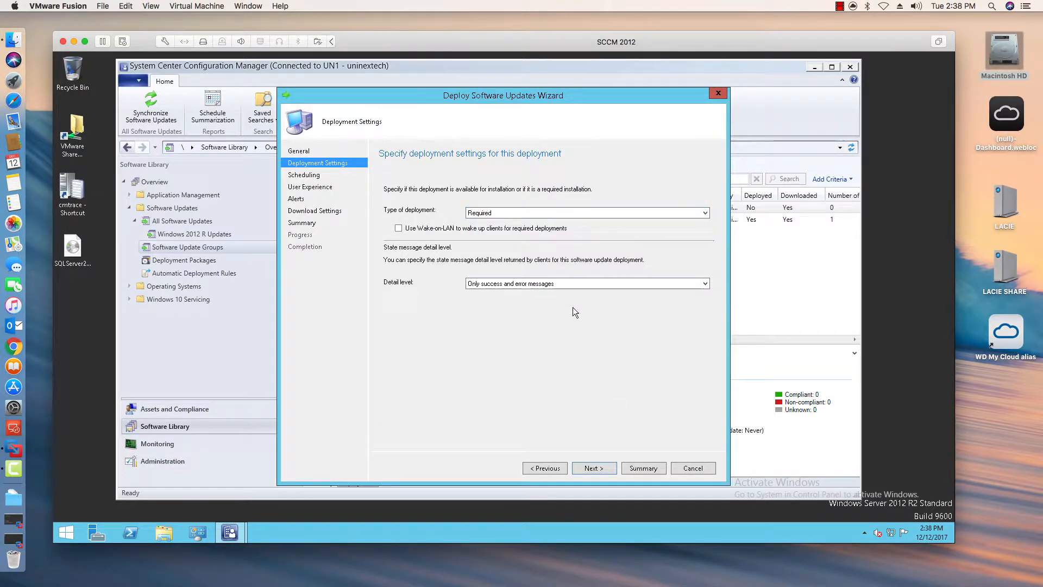
pyautogui.click(559, 212)
pyautogui.click(547, 229)
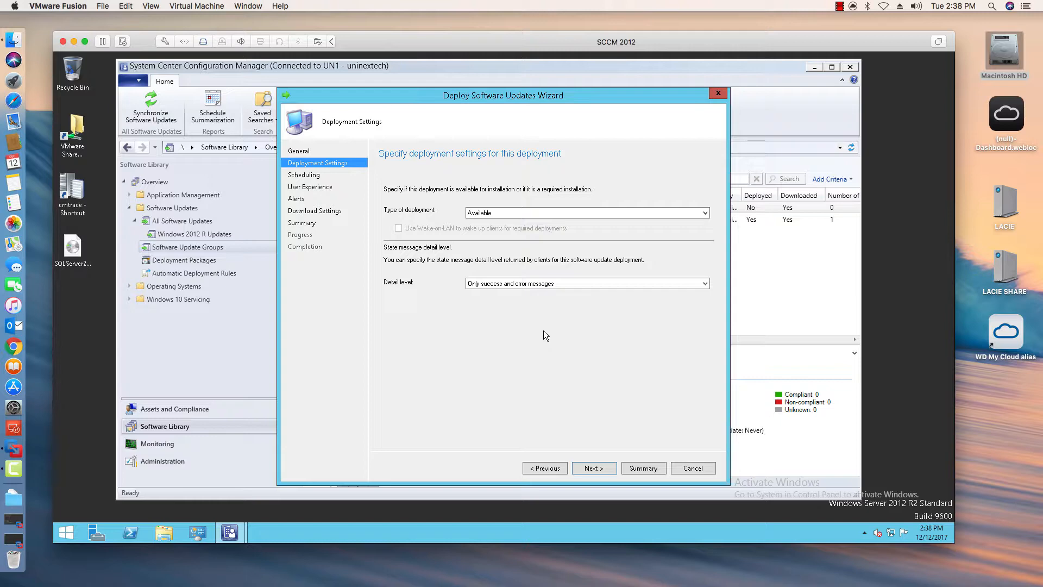
# - Keep the default schedule settings and continue to the user experience page
pyautogui.click(594, 467)
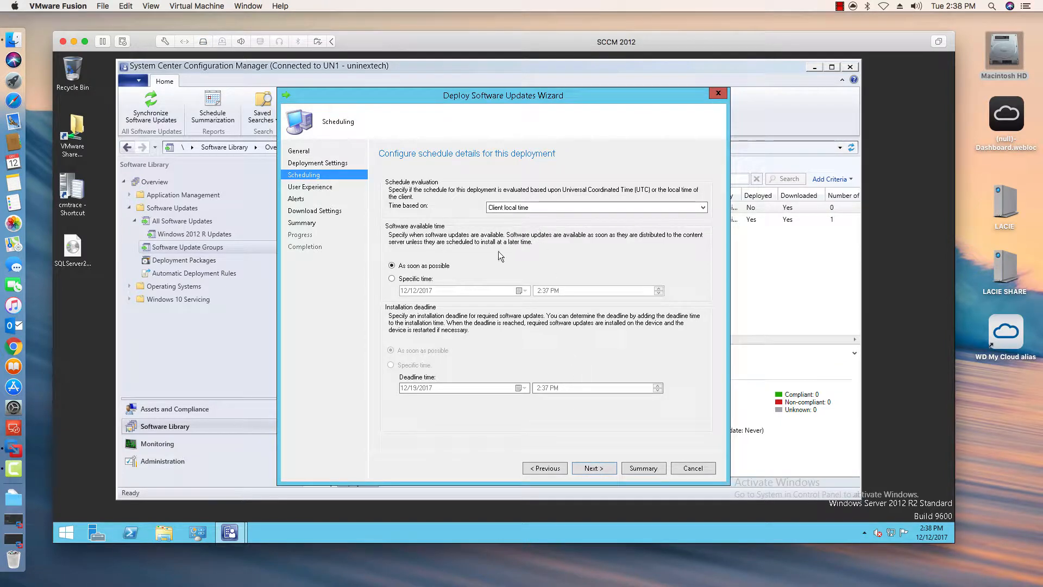
pyautogui.click(599, 468)
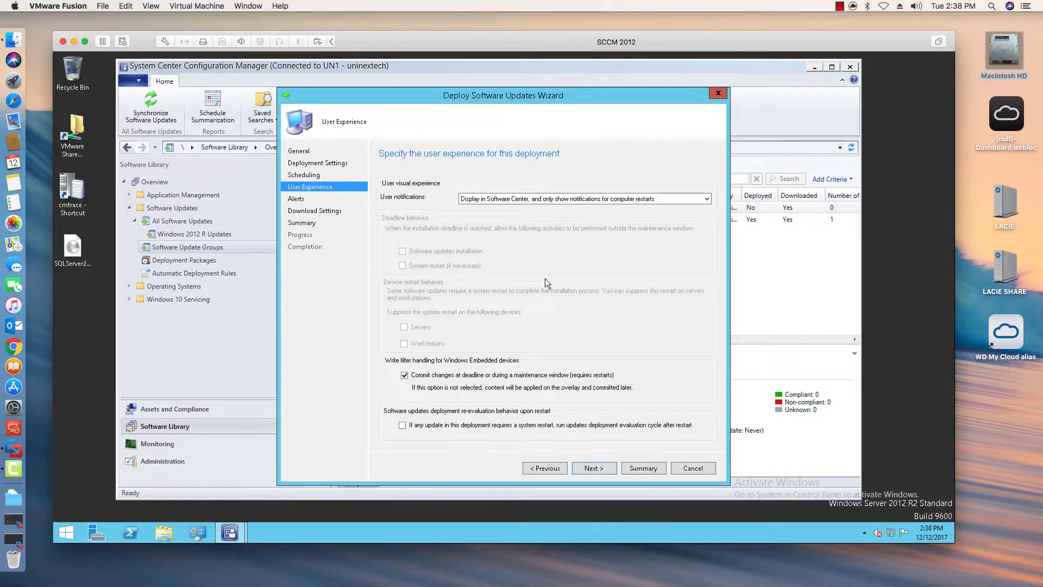
# - Set user notifications to Display in Software Center and show all notifications
pyautogui.click(587, 199)
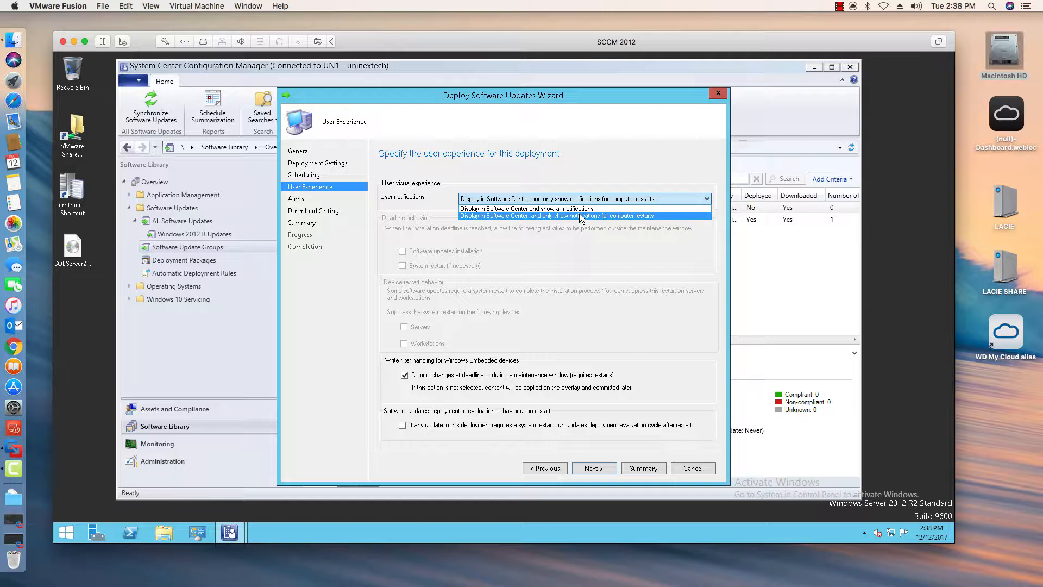
pyautogui.click(579, 209)
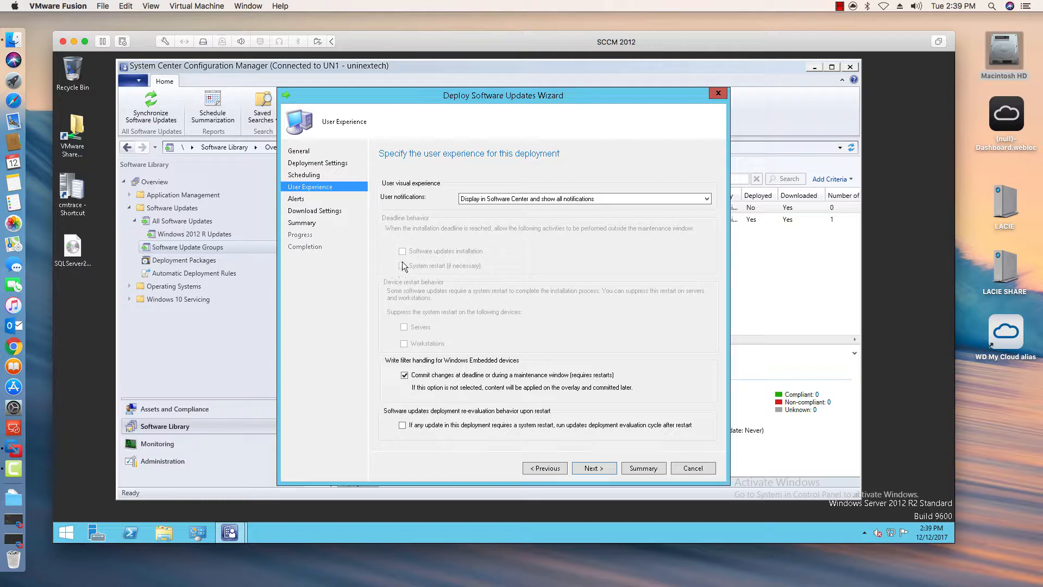
# - Keep the default alert and download settings and complete the Deploy Software Updates Wizard
pyautogui.click(598, 471)
pyautogui.click(602, 469)
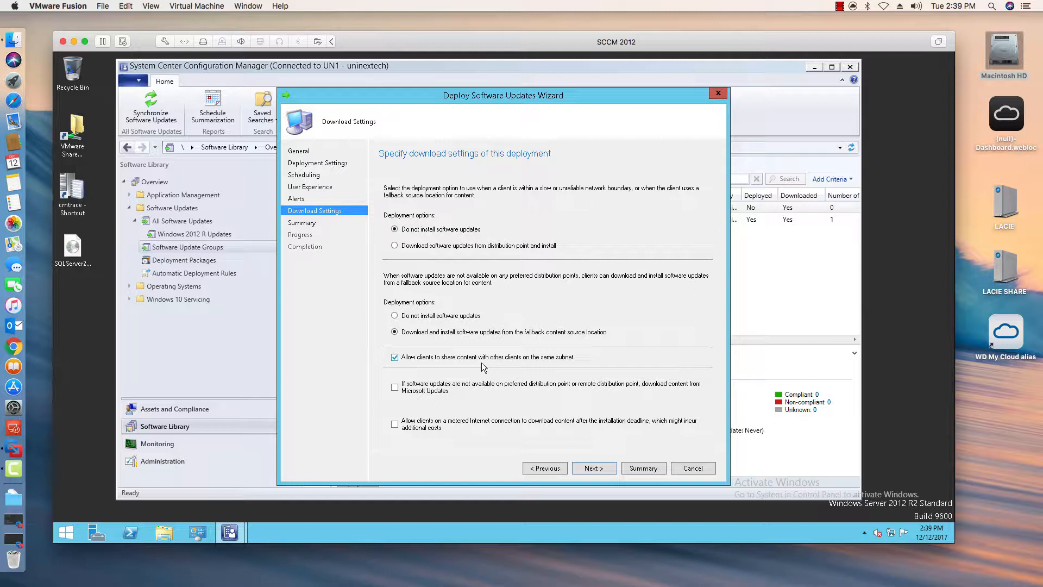
pyautogui.click(446, 361)
pyautogui.click(592, 468)
pyautogui.click(602, 465)
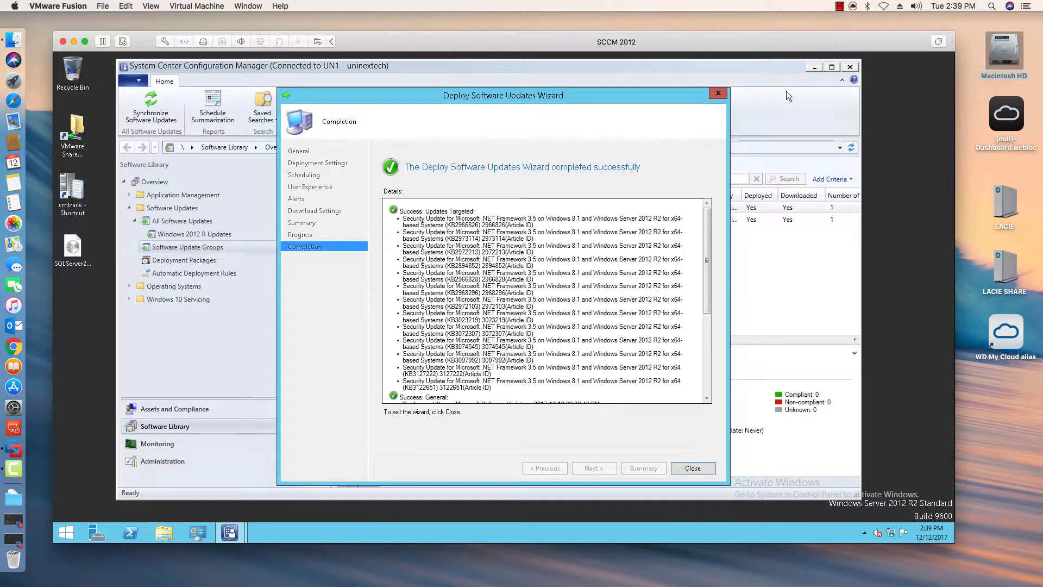
# - Review the wizard's completion details and close the wizard
pyautogui.moveTo(709, 221); pyautogui.dragTo(705, 358)
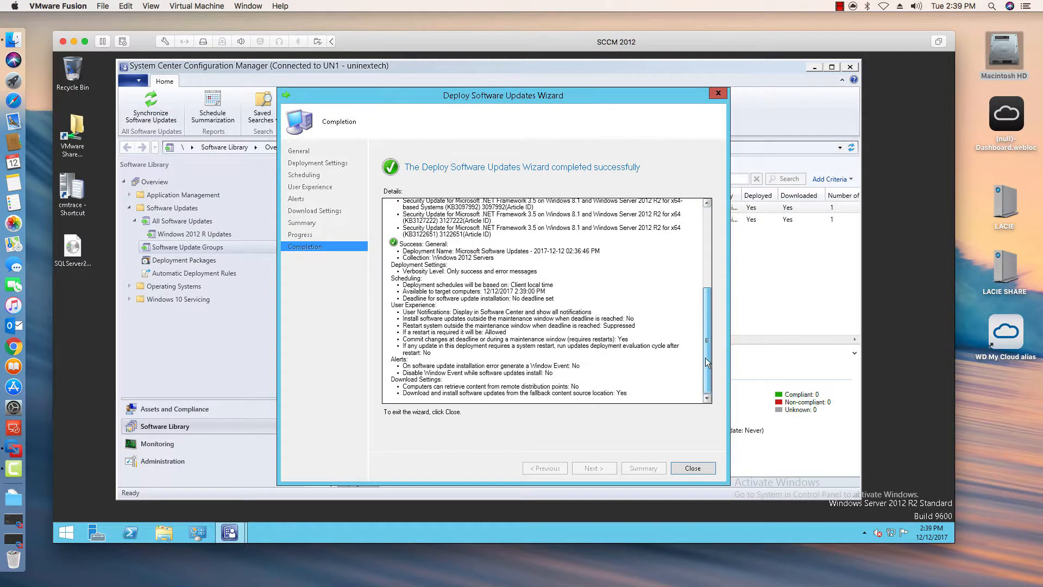
pyautogui.click(690, 470)
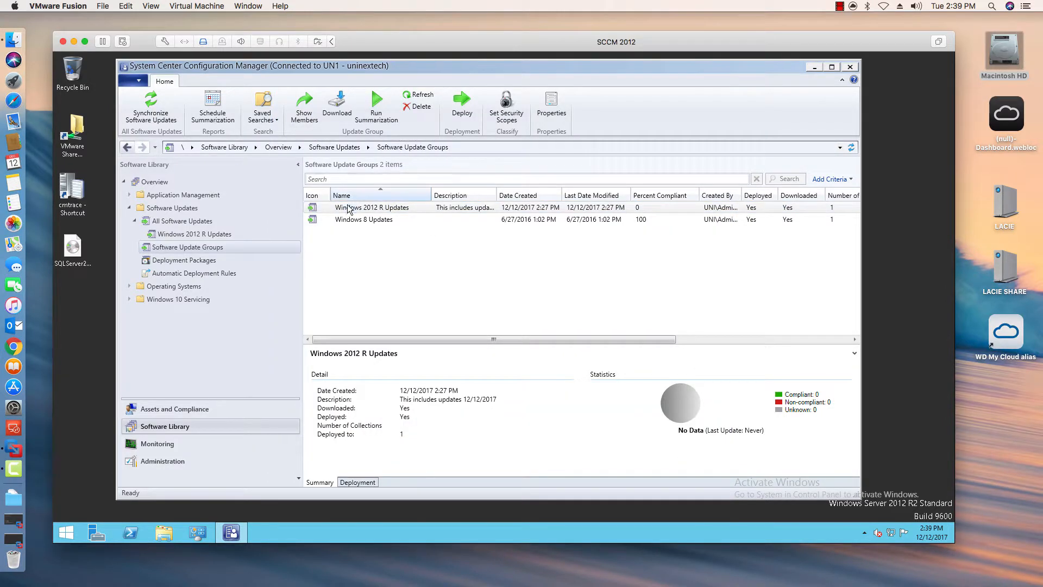
# - View the deployment details of the Windows 2012 R Updates update group
pyautogui.click(357, 482)
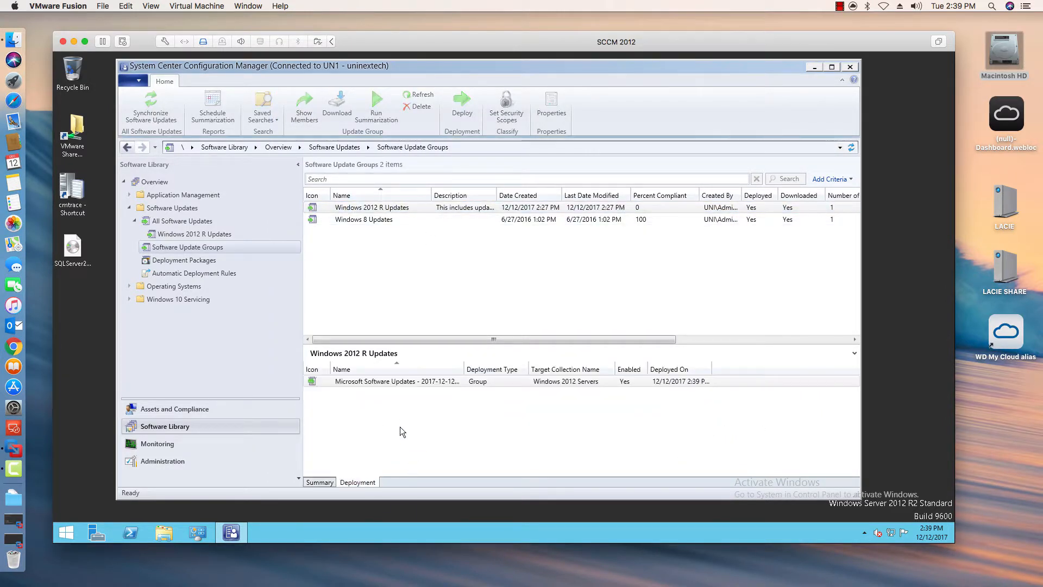
pyautogui.click(347, 382)
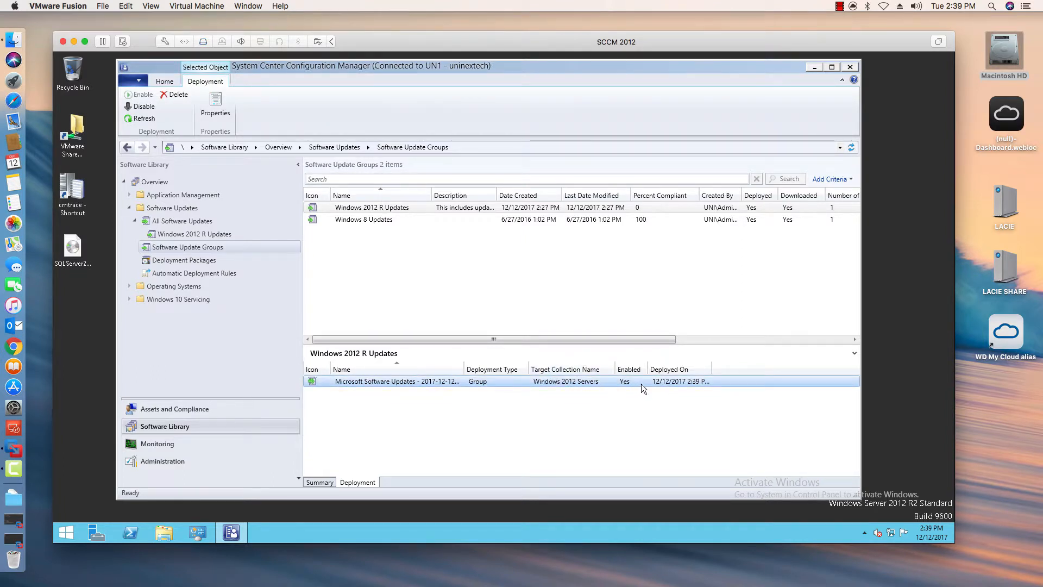
pyautogui.moveTo(712, 370); pyautogui.dragTo(743, 372)
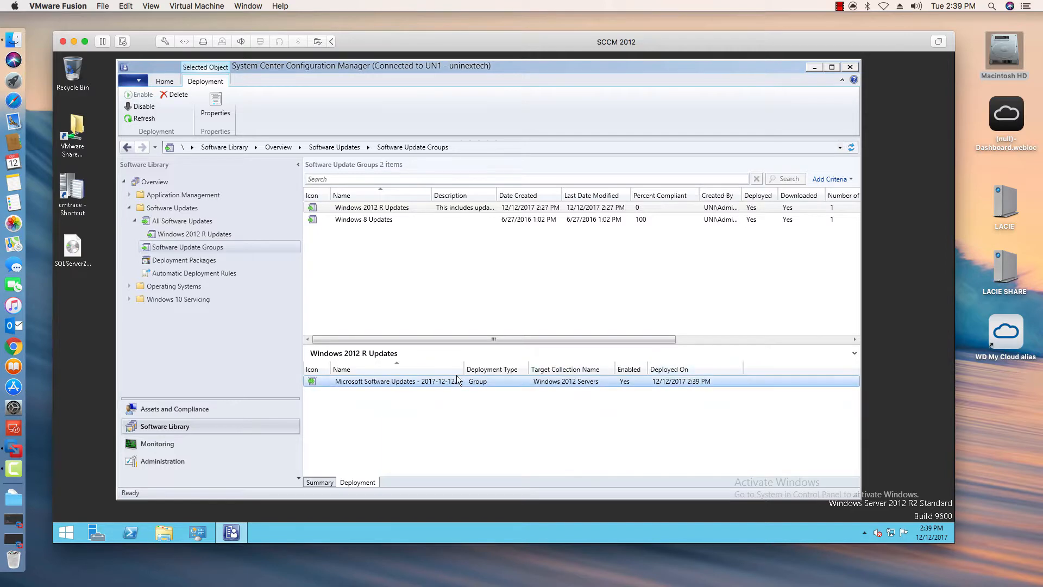
# - Check the Windows 2012 R Updates deployment status in Monitoring, including the devices listed as Unknown
pyautogui.click(198, 443)
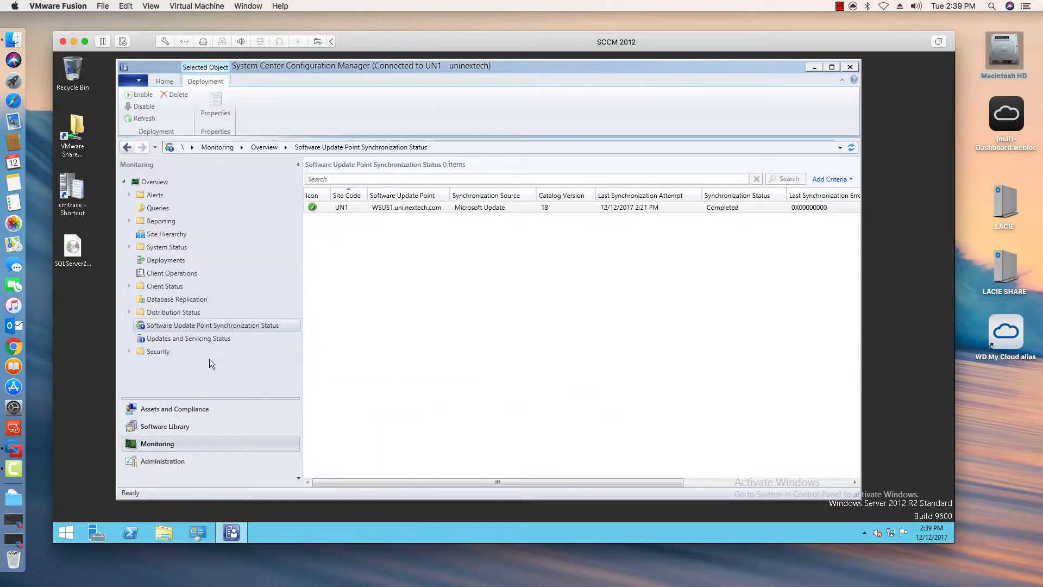
pyautogui.click(165, 260)
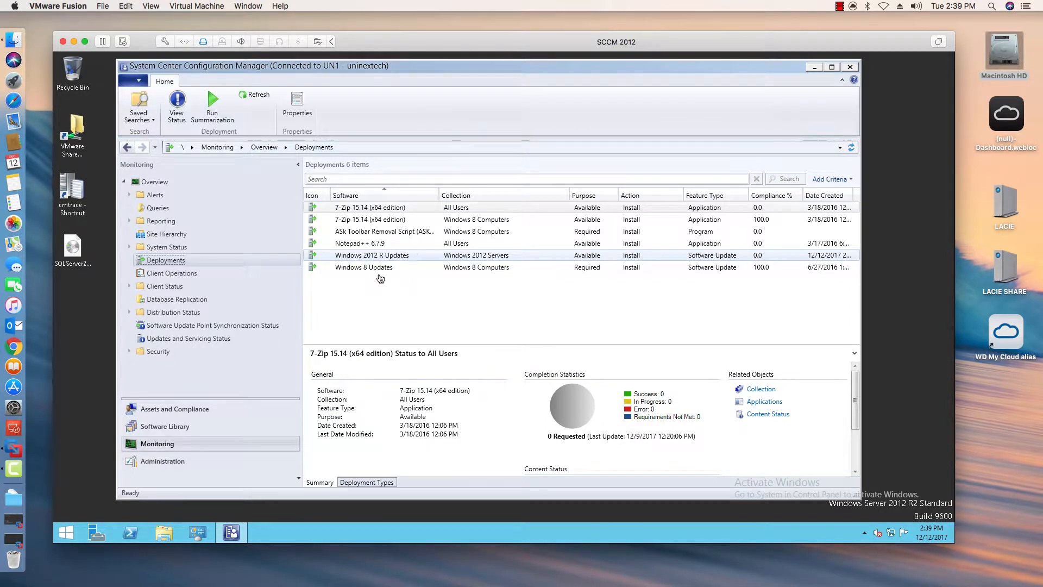
pyautogui.doubleClick(431, 255)
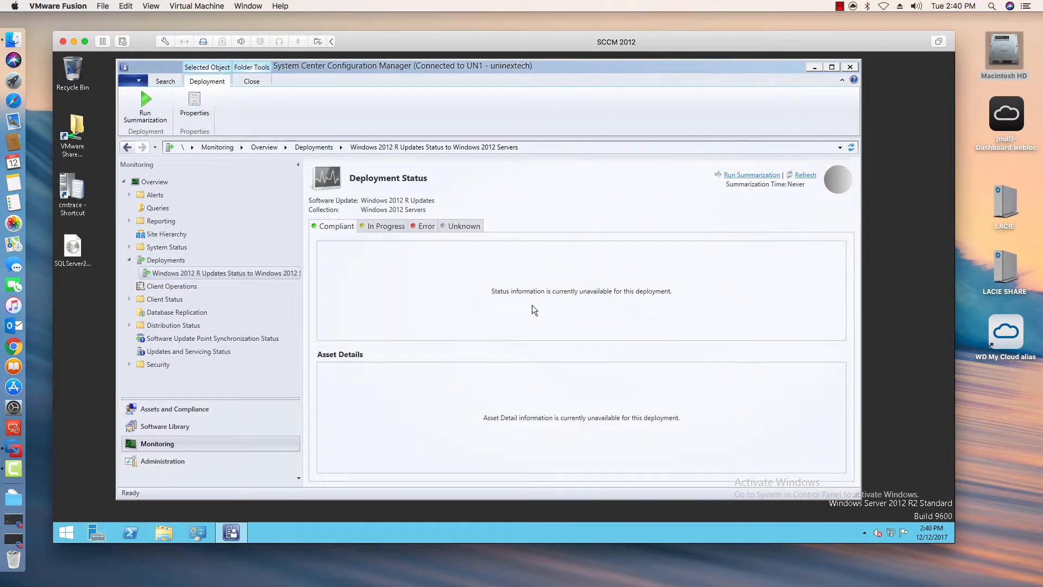
pyautogui.click(463, 231)
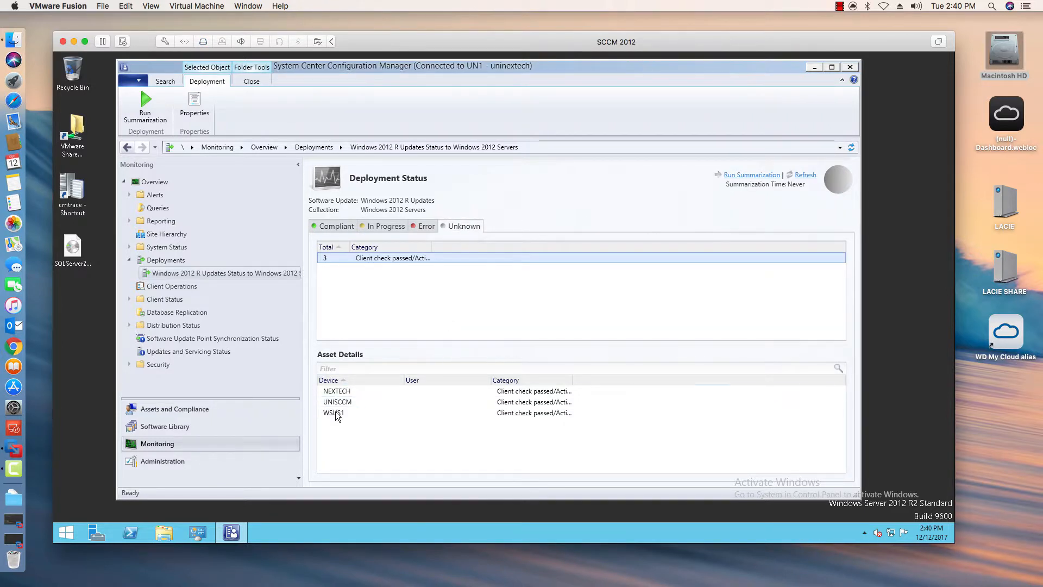
pyautogui.click(350, 410)
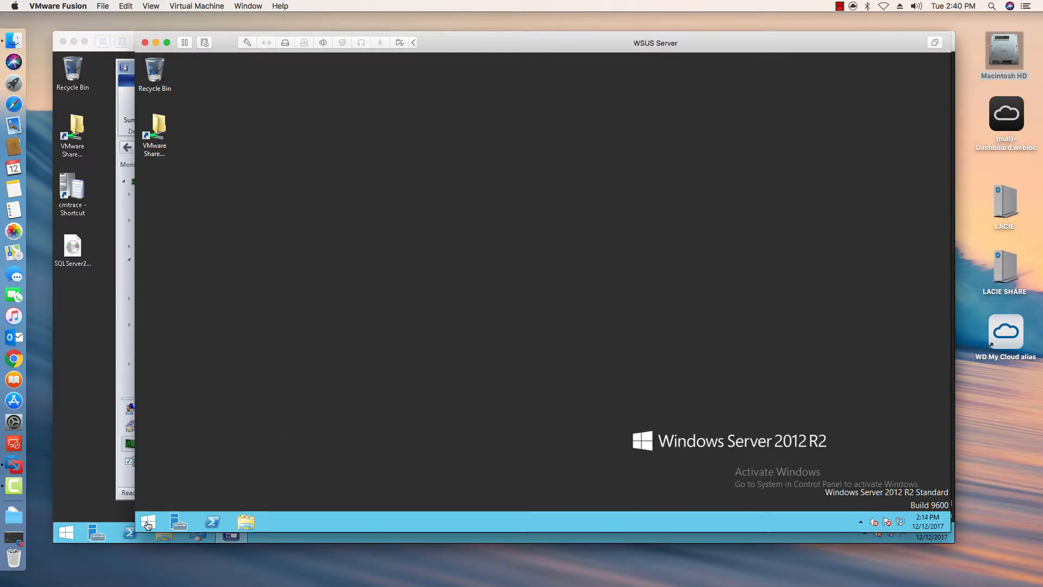
# - Unlock the WSUS Server virtual machine and sign in with the administrator password
pyautogui.click(225, 6)
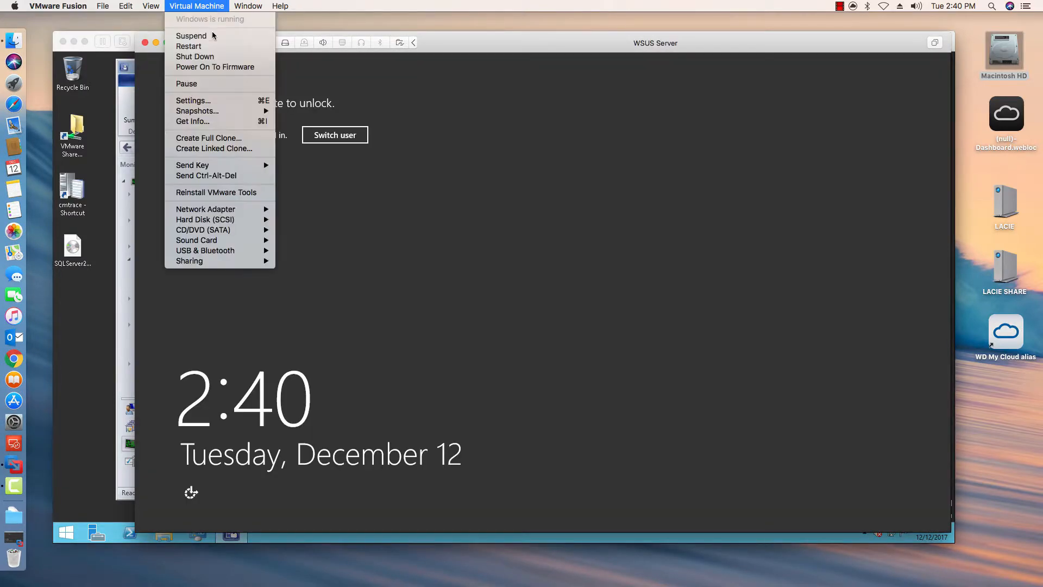
pyautogui.click(185, 174)
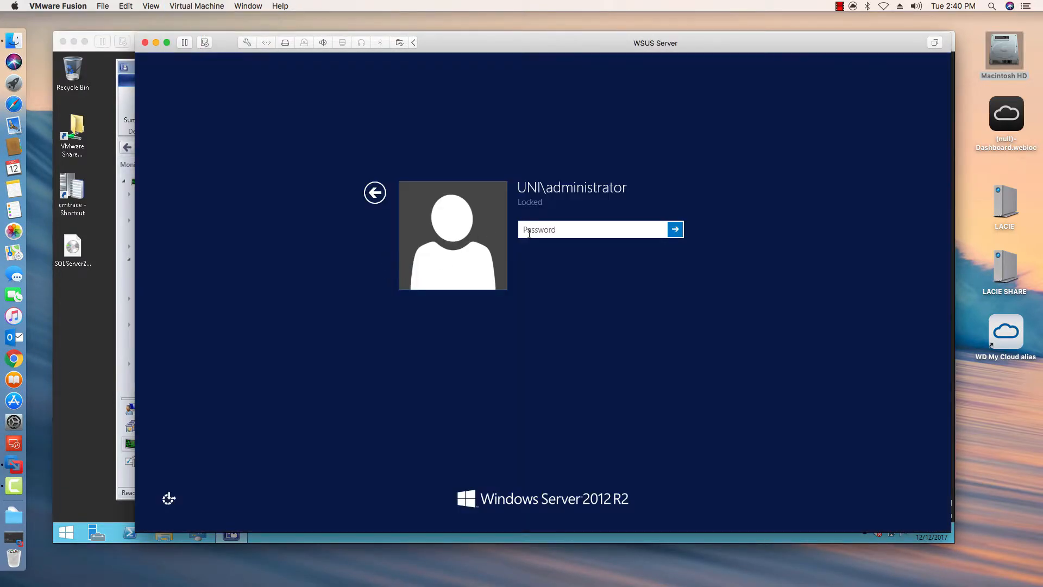
pyautogui.write('********')
pyautogui.press('Return')
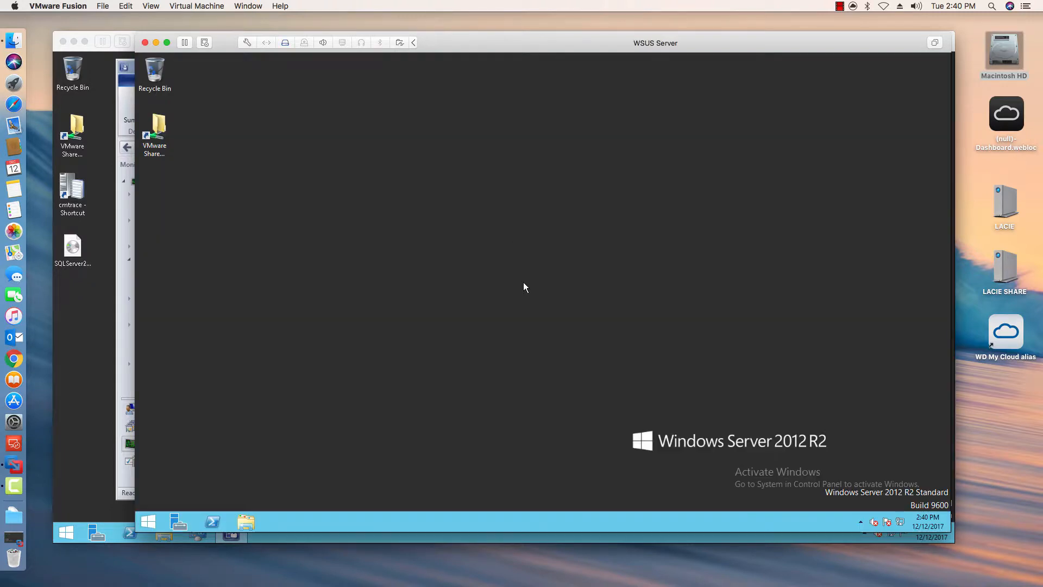
# - Open the Configuration Manager client properties from Control Panel on the WSUS Server
pyautogui.rightClick(149, 523)
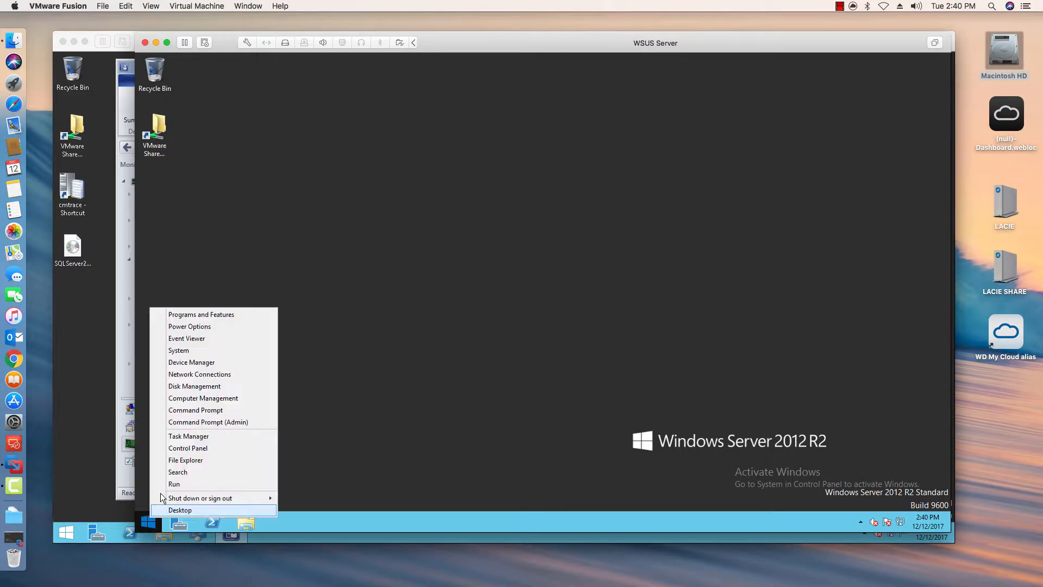
pyautogui.click(227, 441)
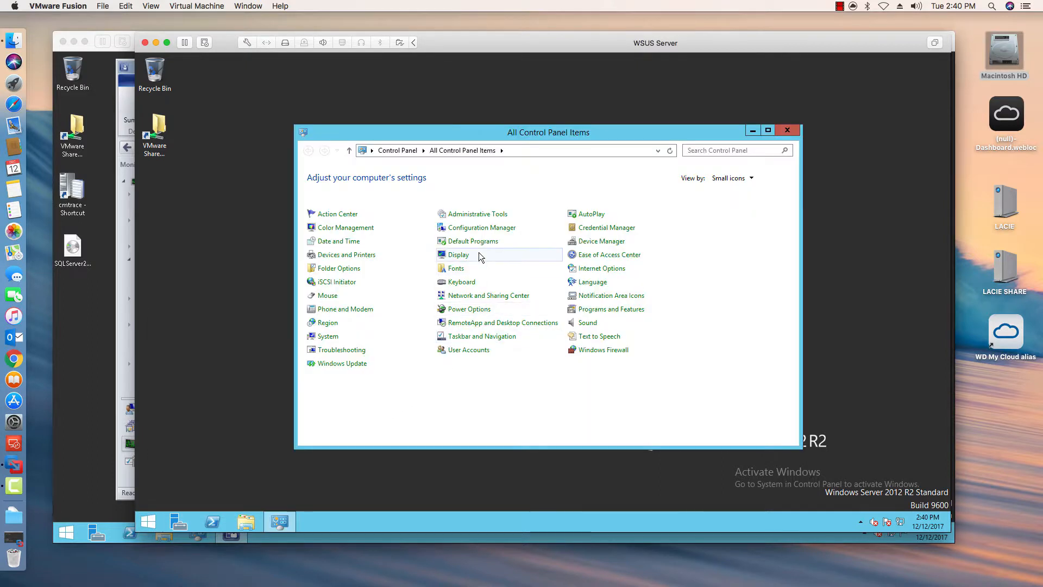
pyautogui.click(468, 228)
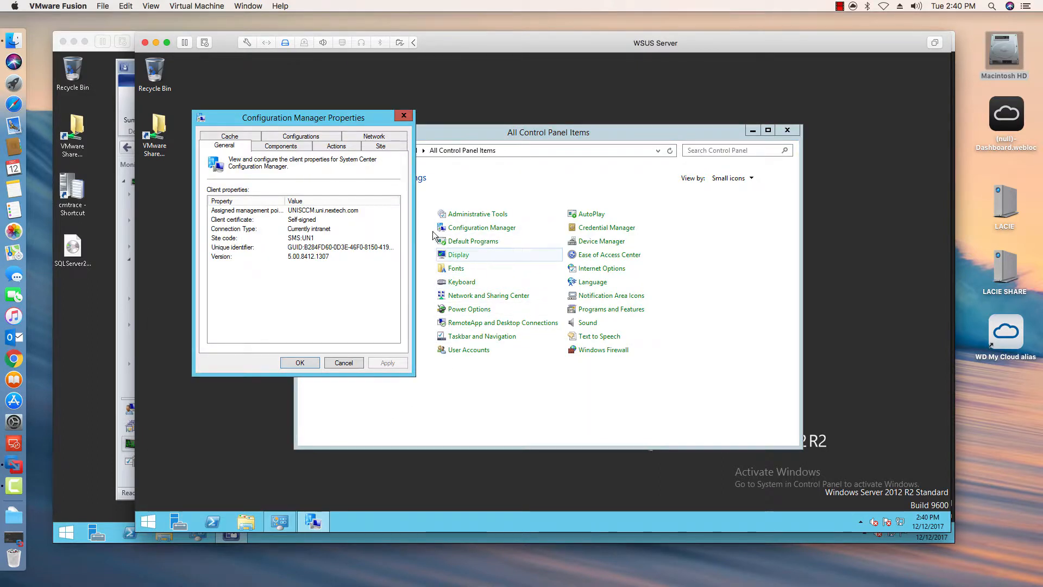
# - Run the Machine Policy Retrieval & Evaluation Cycle action and close the Configuration Manager properties
pyautogui.click(336, 146)
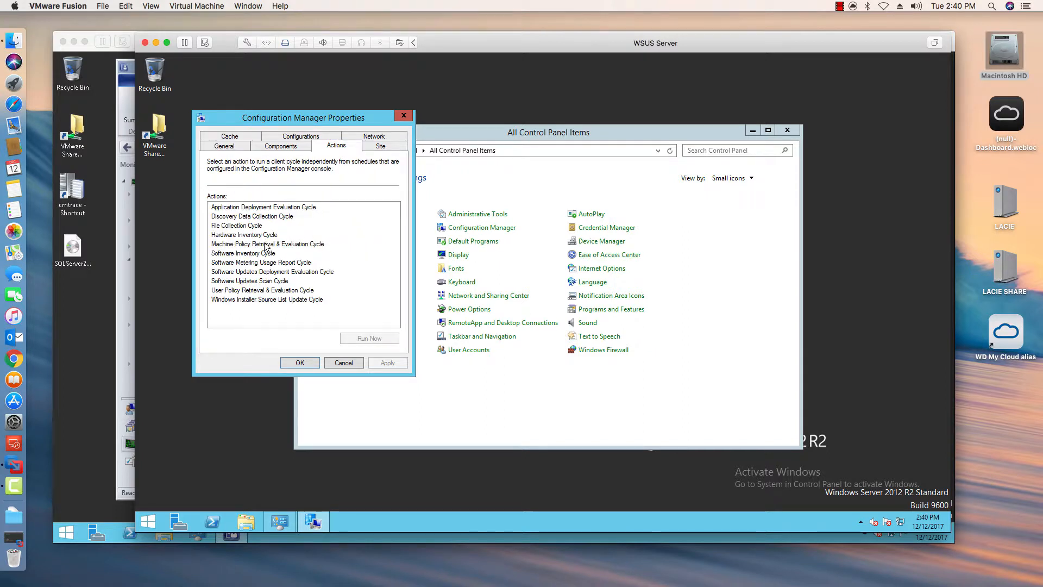
pyautogui.click(250, 245)
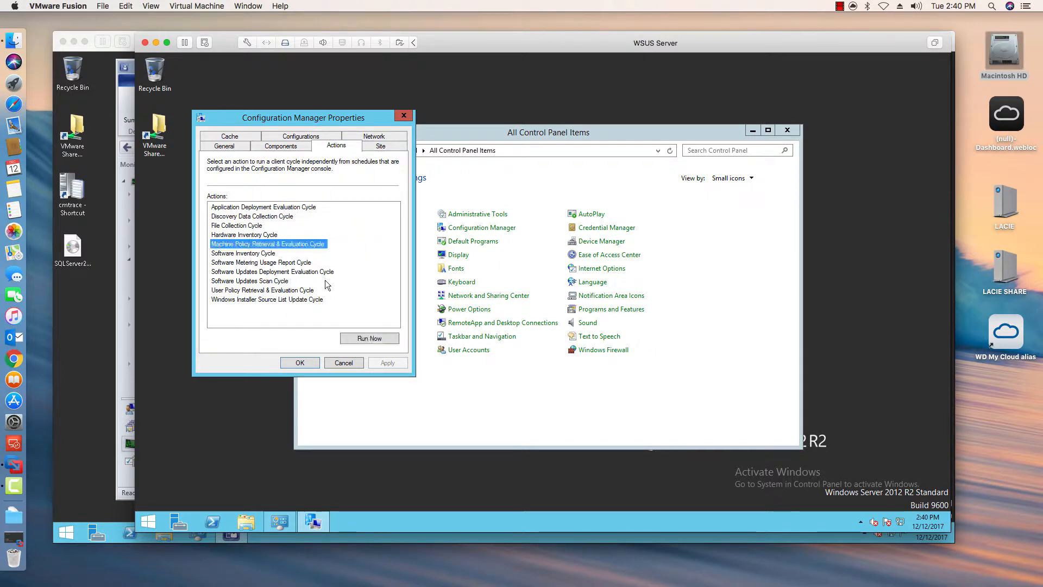
pyautogui.click(361, 340)
pyautogui.click(643, 327)
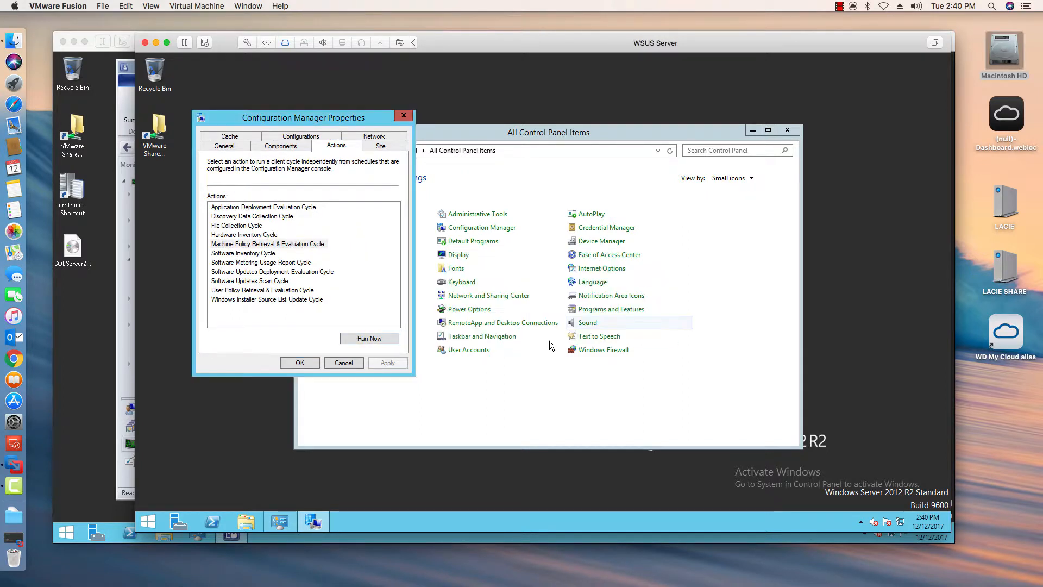
pyautogui.click(300, 362)
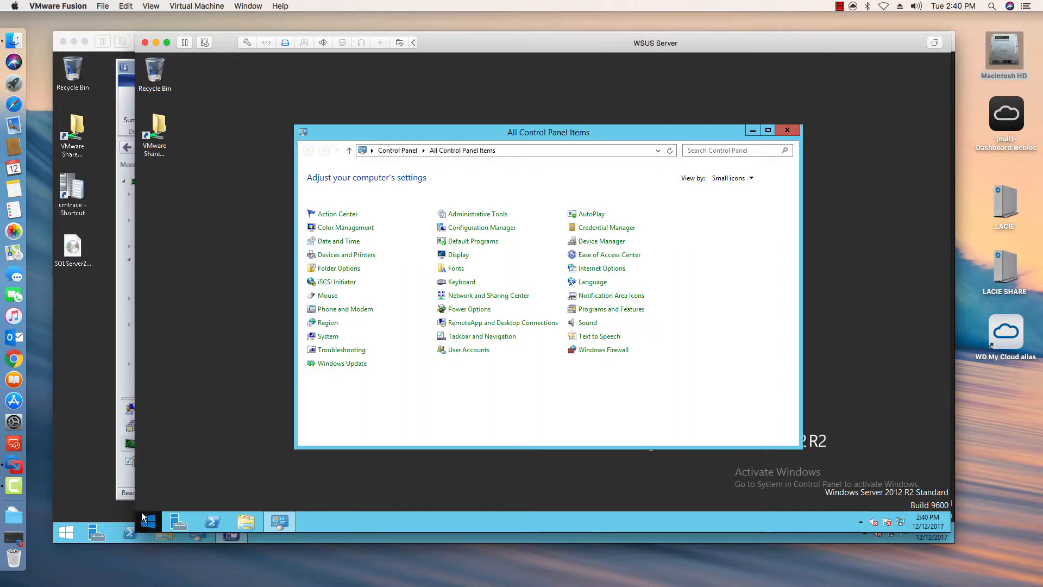
# - Search the installed apps for software and open Software Center
pyautogui.click(860, 521)
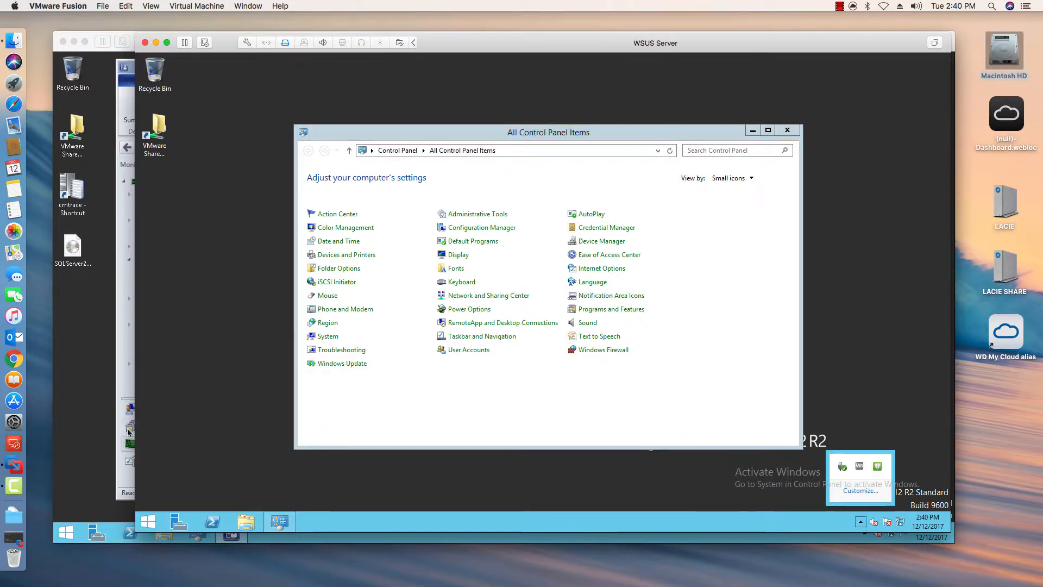
pyautogui.click(148, 522)
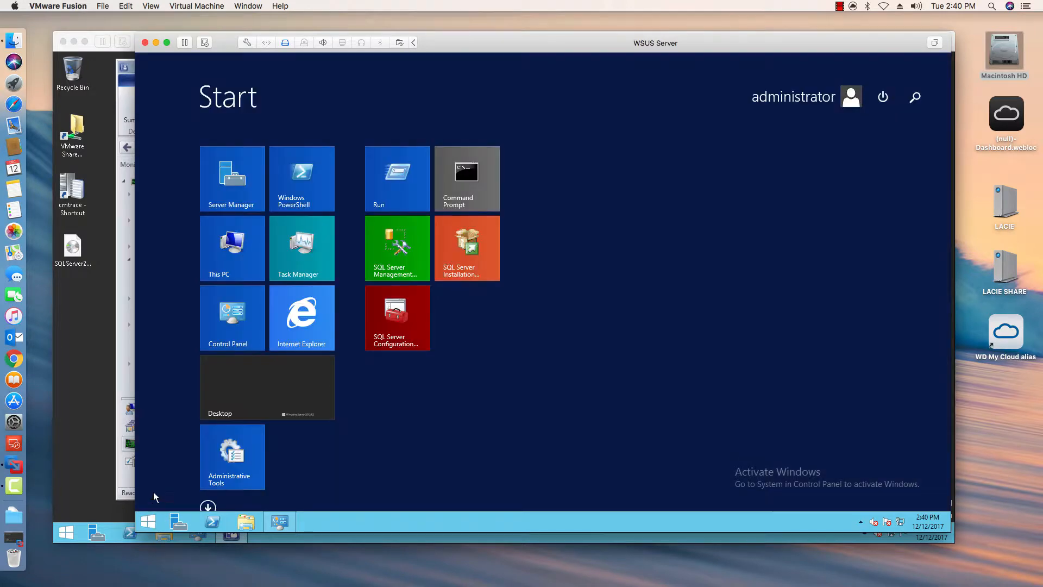
pyautogui.click(216, 501)
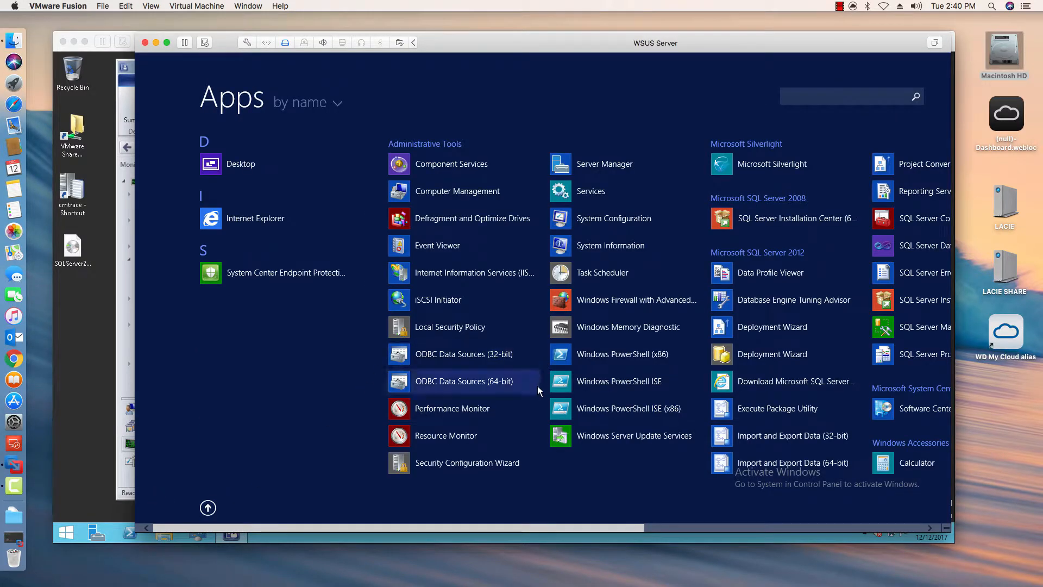
pyautogui.click(819, 96)
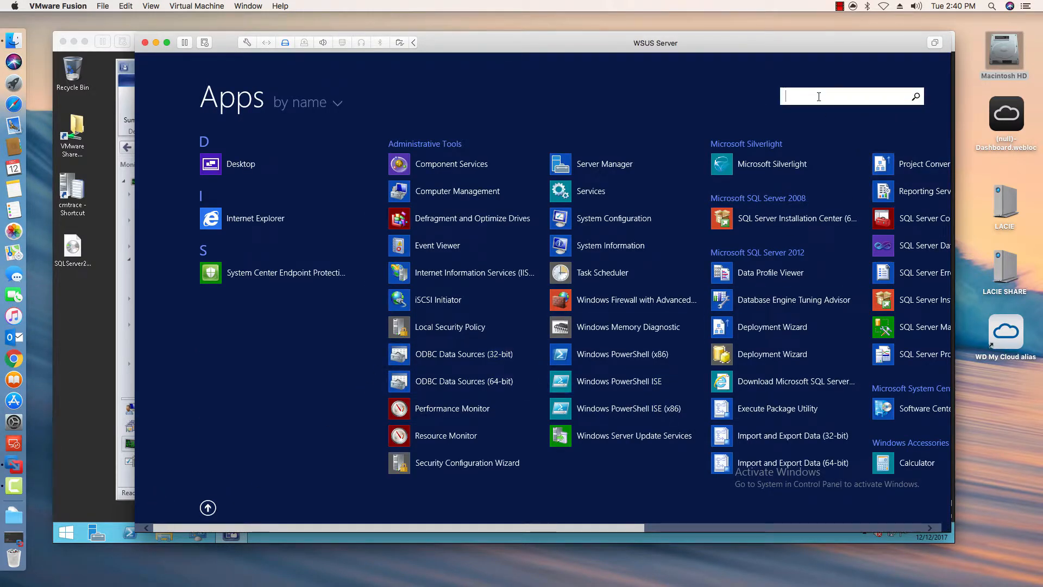
pyautogui.write('software')
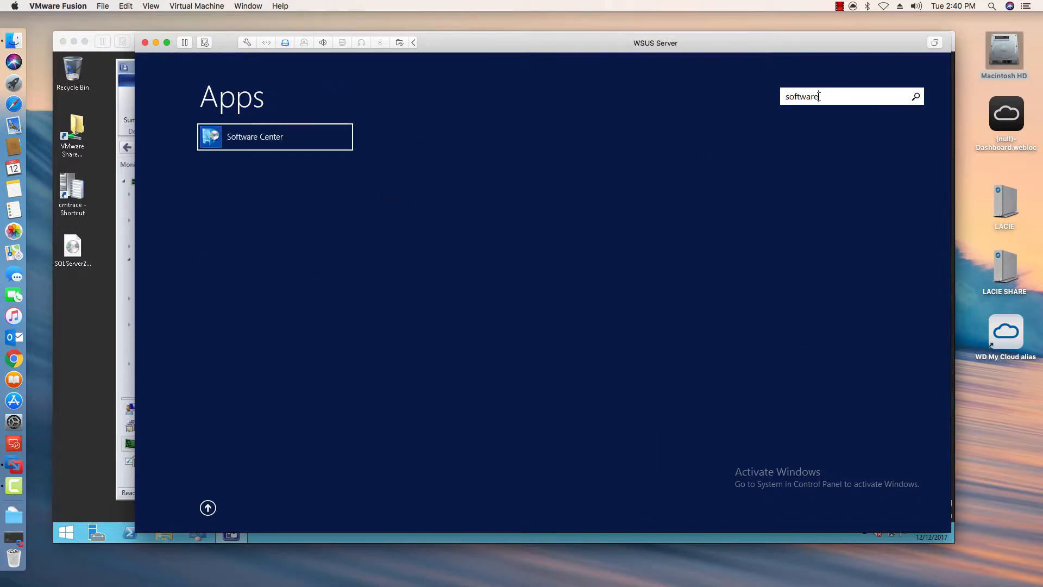
pyautogui.click(265, 139)
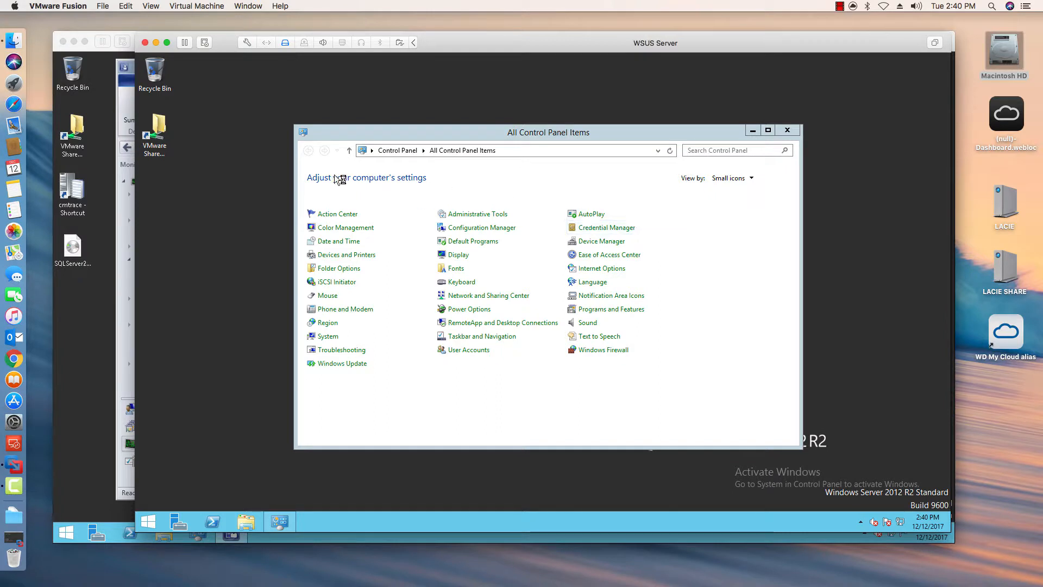
# - Close Control Panel, open Software Center from the new-software notification, and show only Updates
pyautogui.click(794, 133)
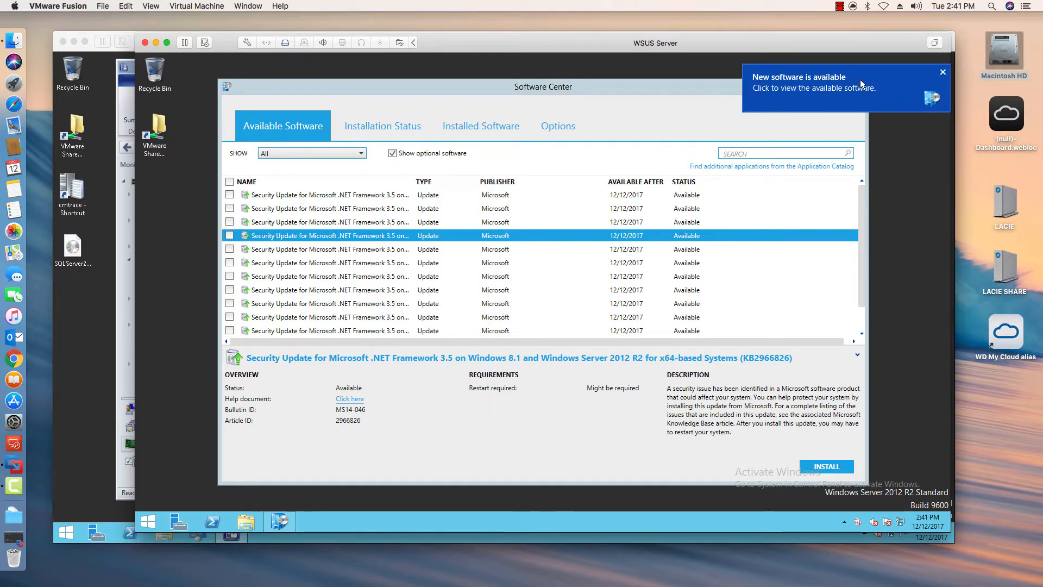
pyautogui.click(818, 100)
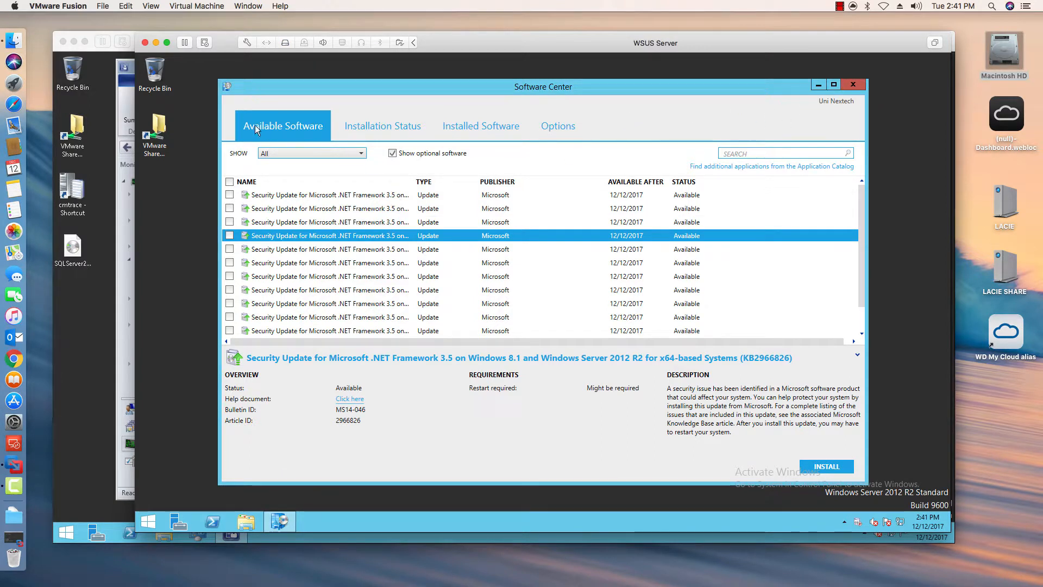
pyautogui.click(321, 152)
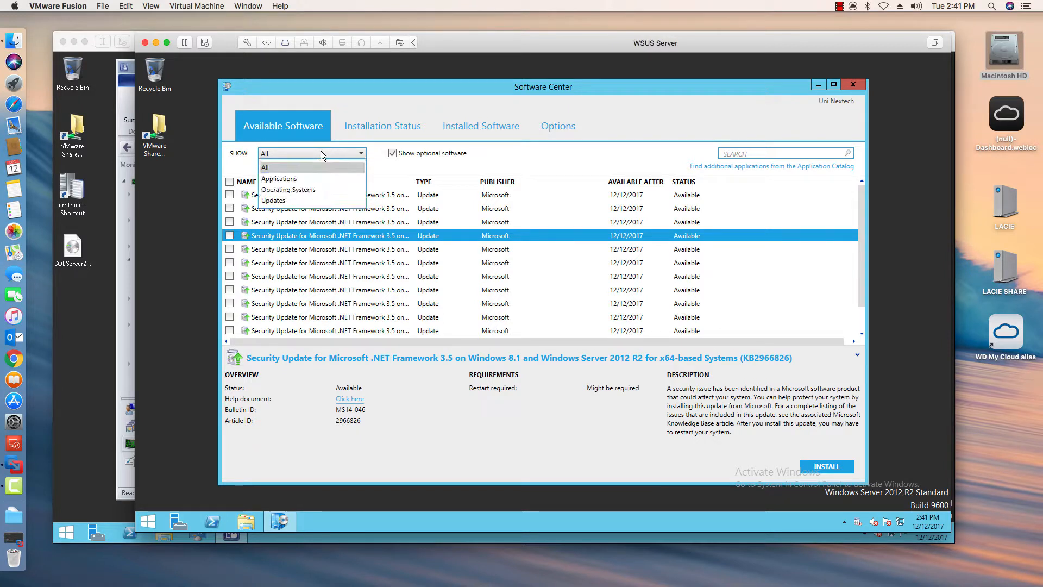
pyautogui.click(297, 202)
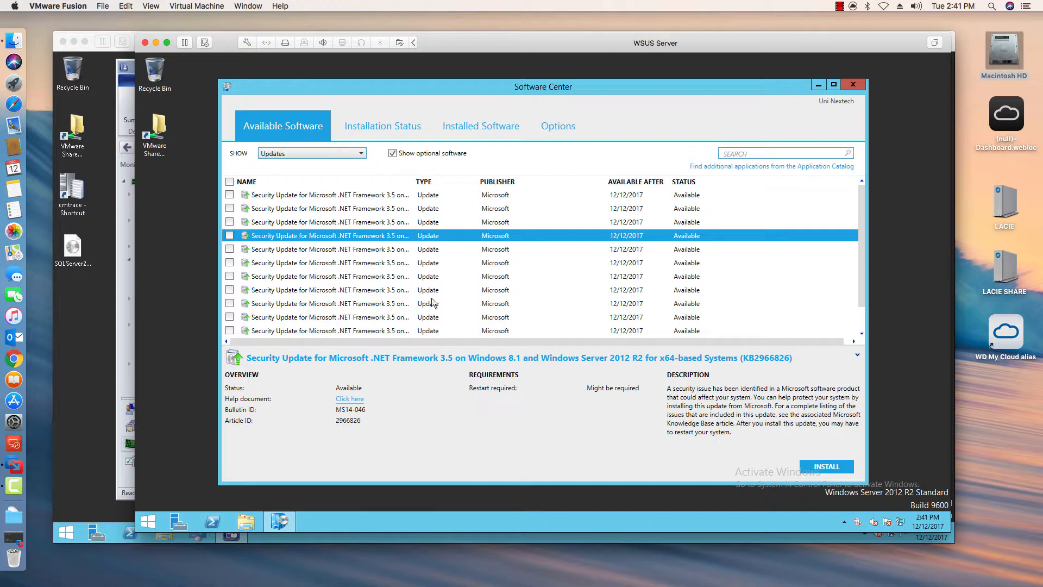
# - Select all listed updates and widen the Name column to read the full update titles
pyautogui.moveTo(861, 200)
pyautogui.mouseDown()
pyautogui.moveTo(875, 276)
pyautogui.moveTo(855, 205)
pyautogui.mouseUp()
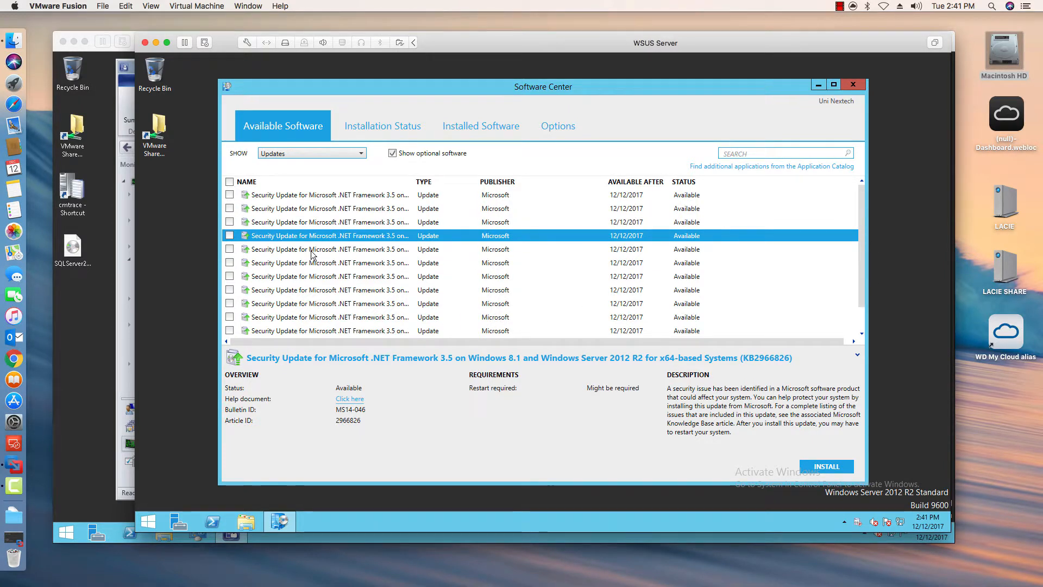
pyautogui.click(230, 182)
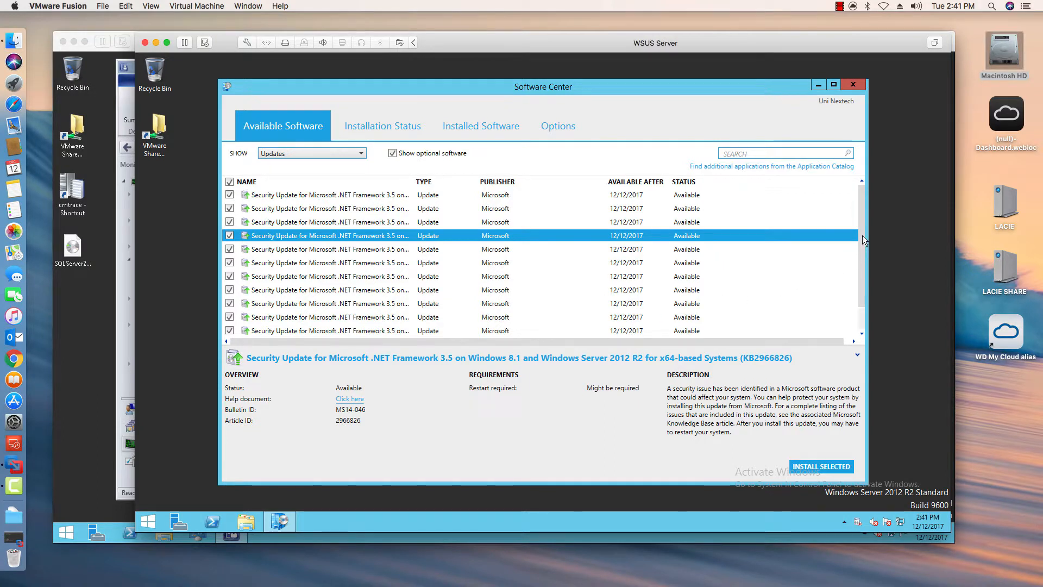
pyautogui.moveTo(862, 240); pyautogui.dragTo(865, 310)
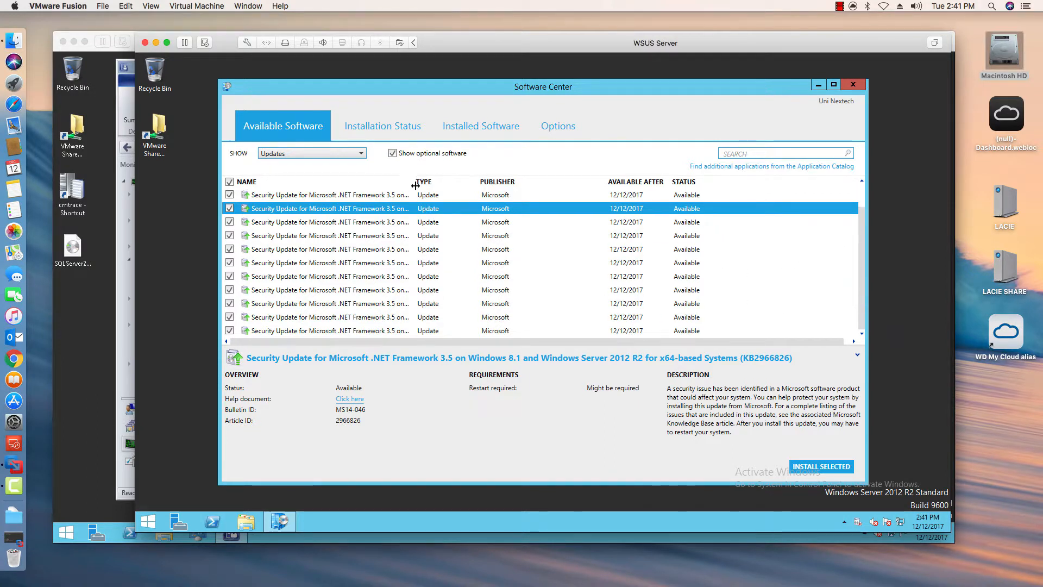
pyautogui.moveTo(415, 182); pyautogui.dragTo(650, 210)
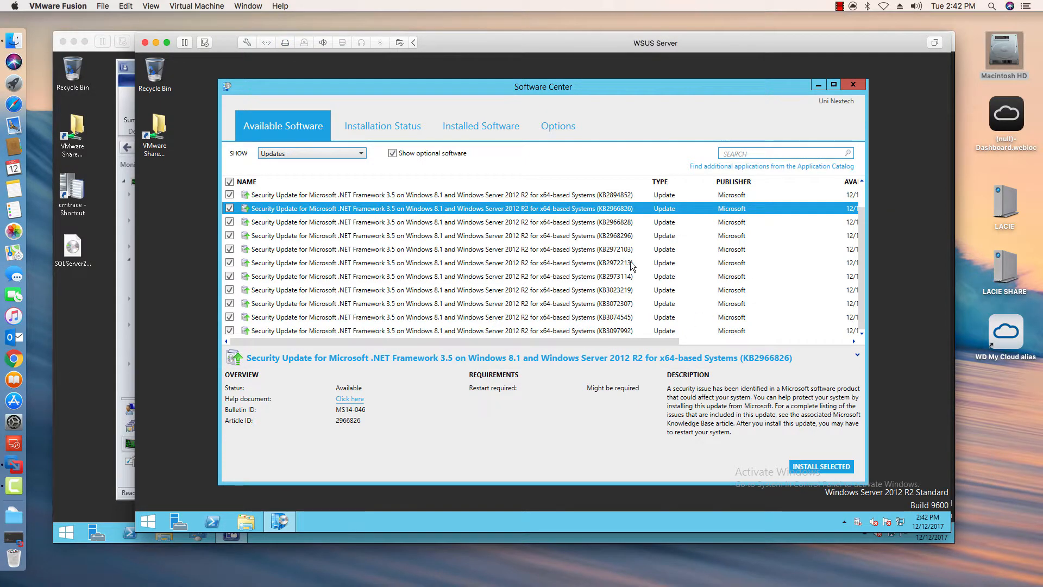
# - Review the Windows Update history in Control Panel, sorted by name, then close it
pyautogui.rightClick(158, 522)
pyautogui.click(191, 447)
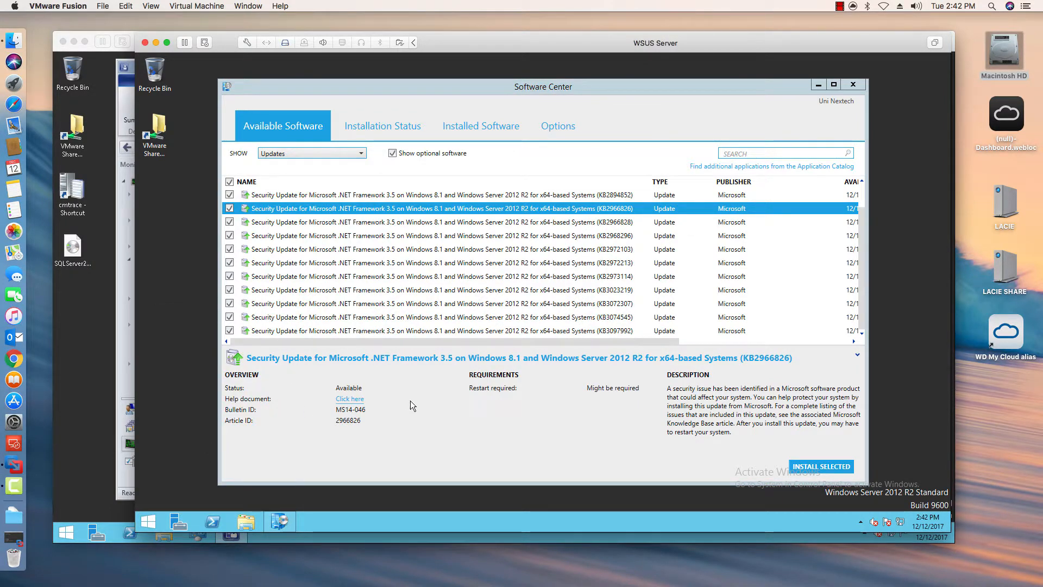
pyautogui.click(356, 363)
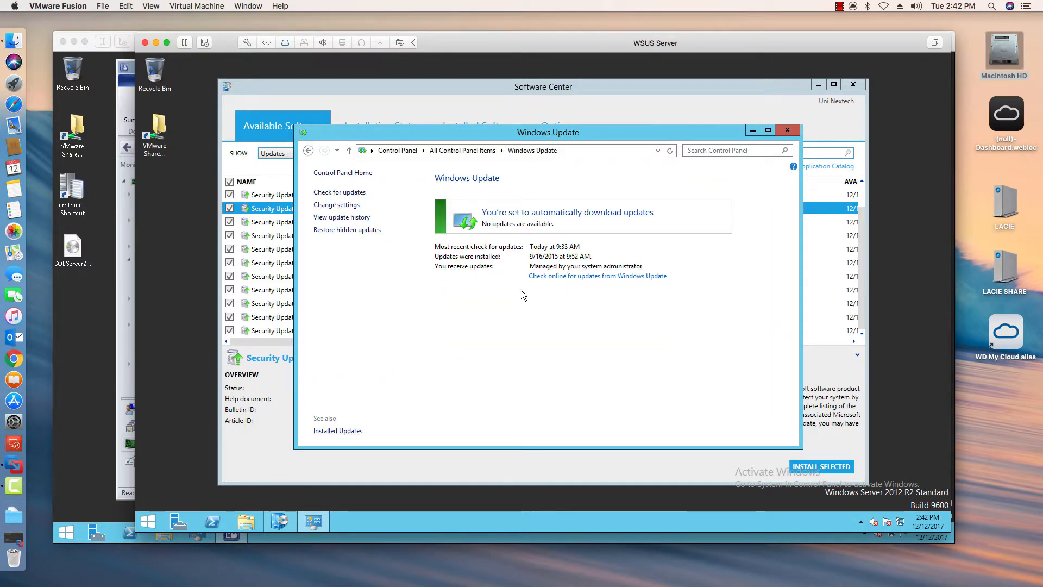
pyautogui.click(339, 217)
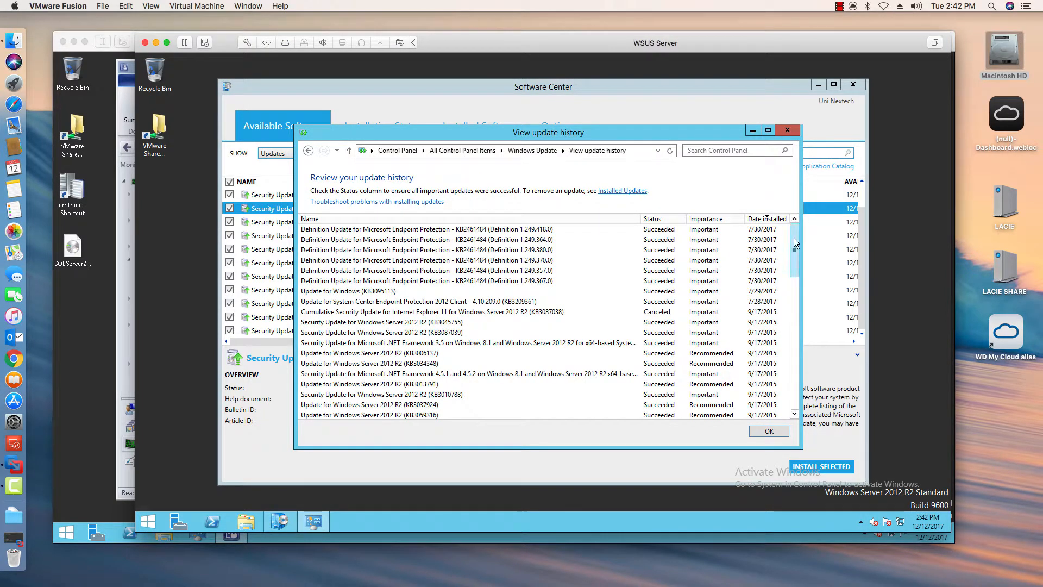
pyautogui.moveTo(793, 239); pyautogui.dragTo(794, 359)
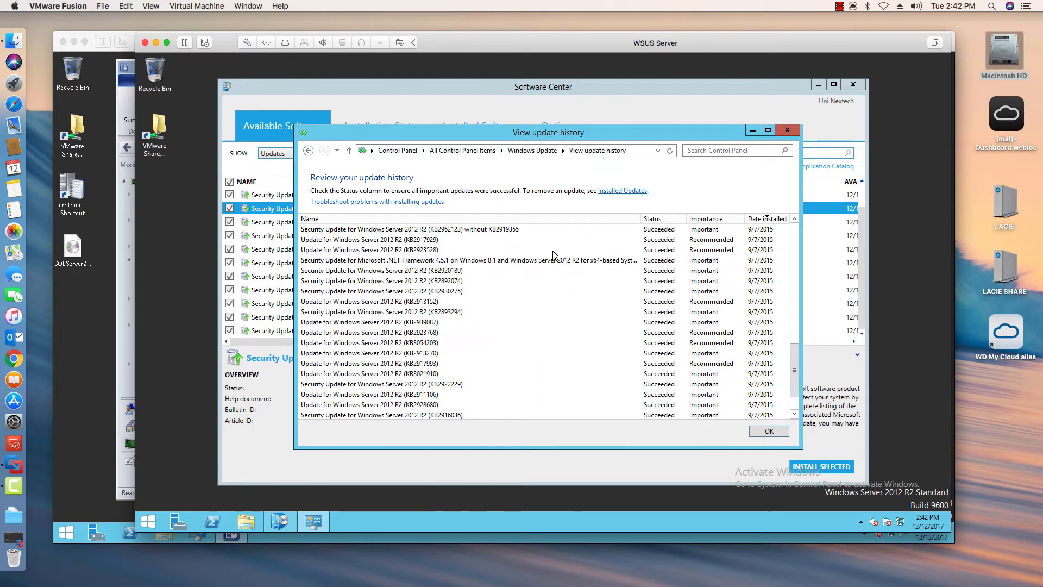
pyautogui.click(529, 217)
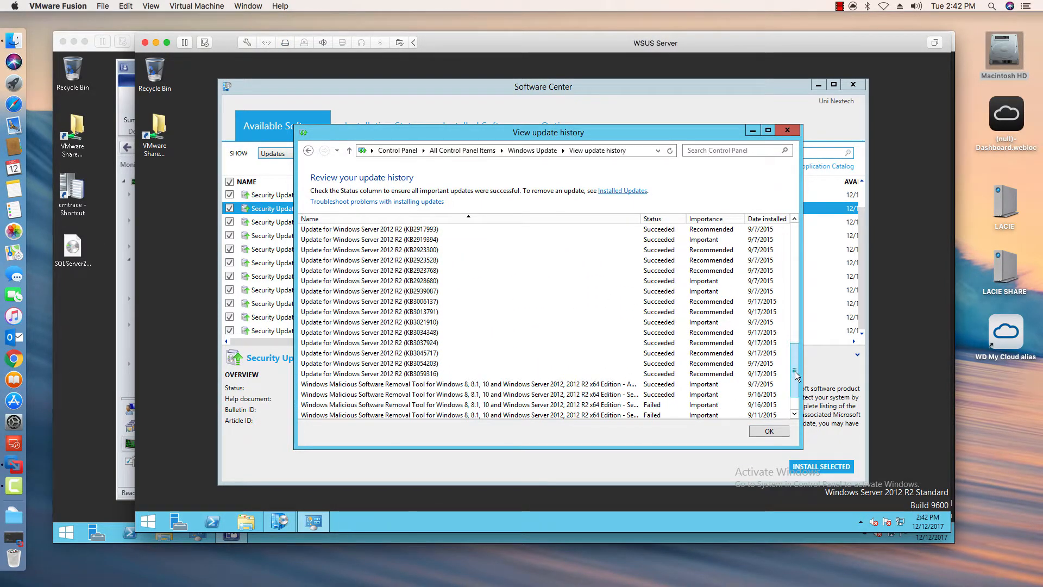
pyautogui.moveTo(795, 375); pyautogui.dragTo(797, 392)
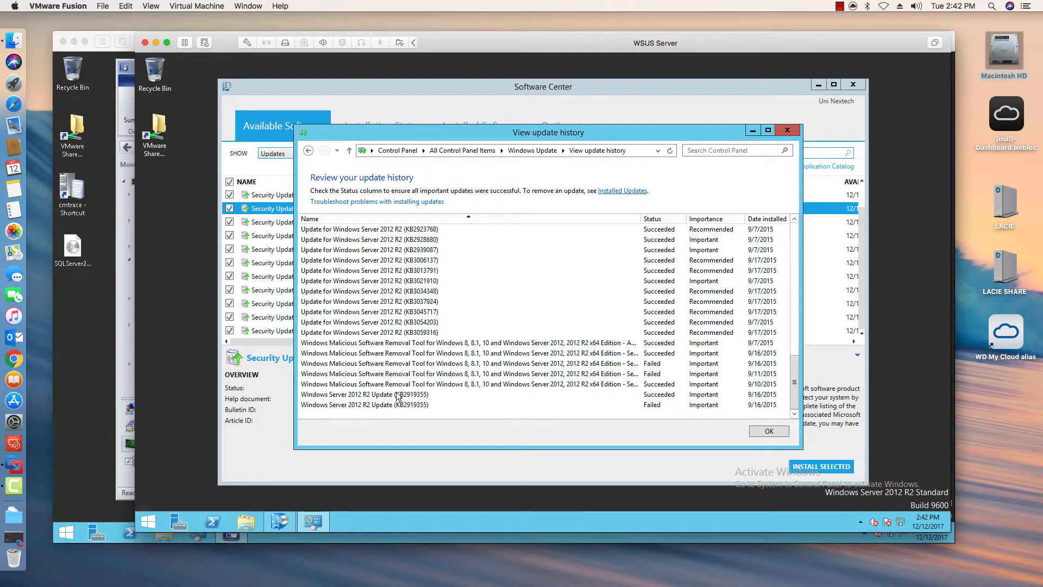
pyautogui.click(414, 395)
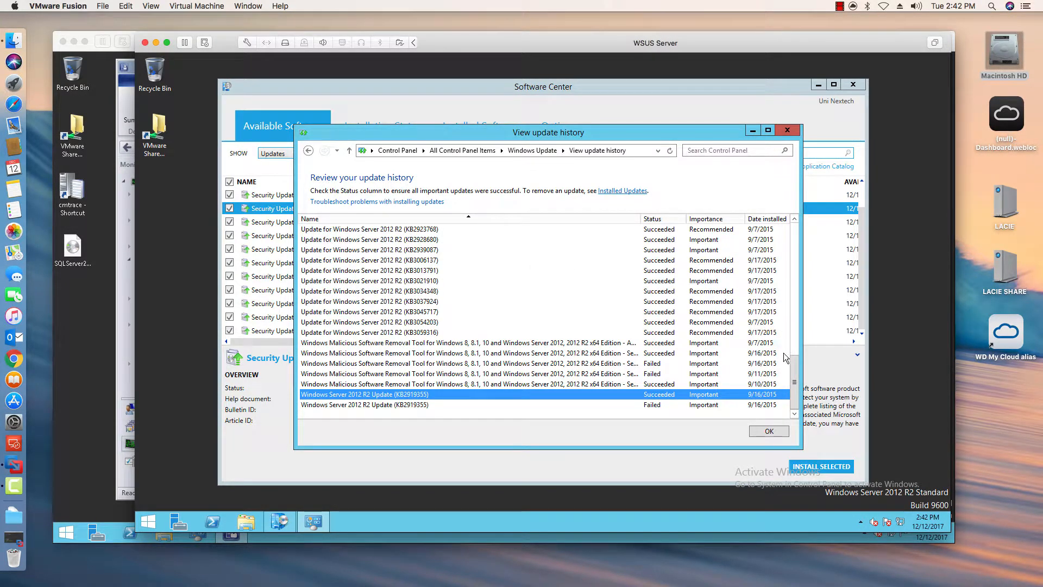
pyautogui.moveTo(794, 364); pyautogui.dragTo(800, 152)
pyautogui.click(788, 130)
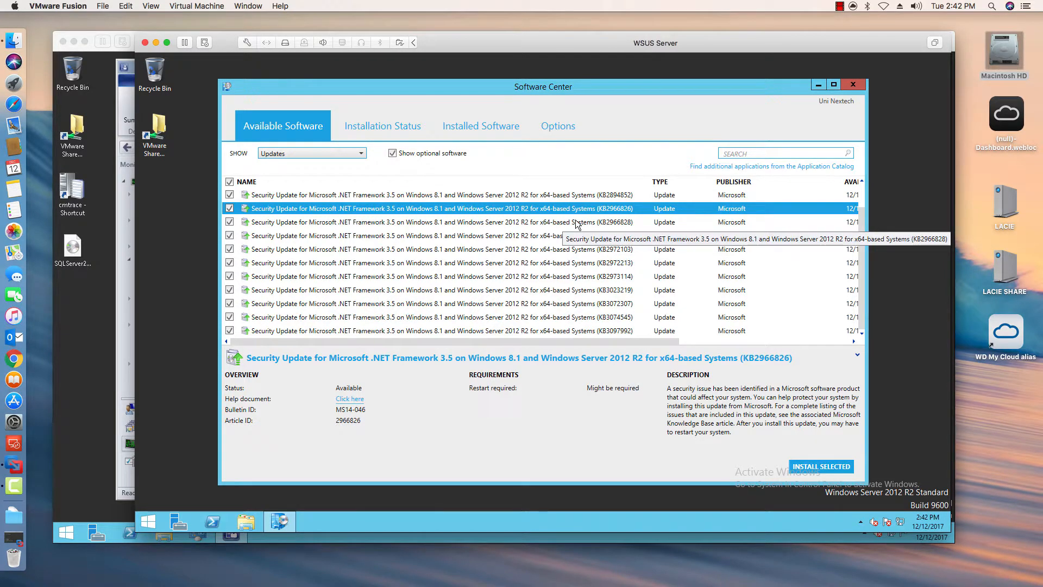
pyautogui.click(229, 182)
pyautogui.click(229, 182)
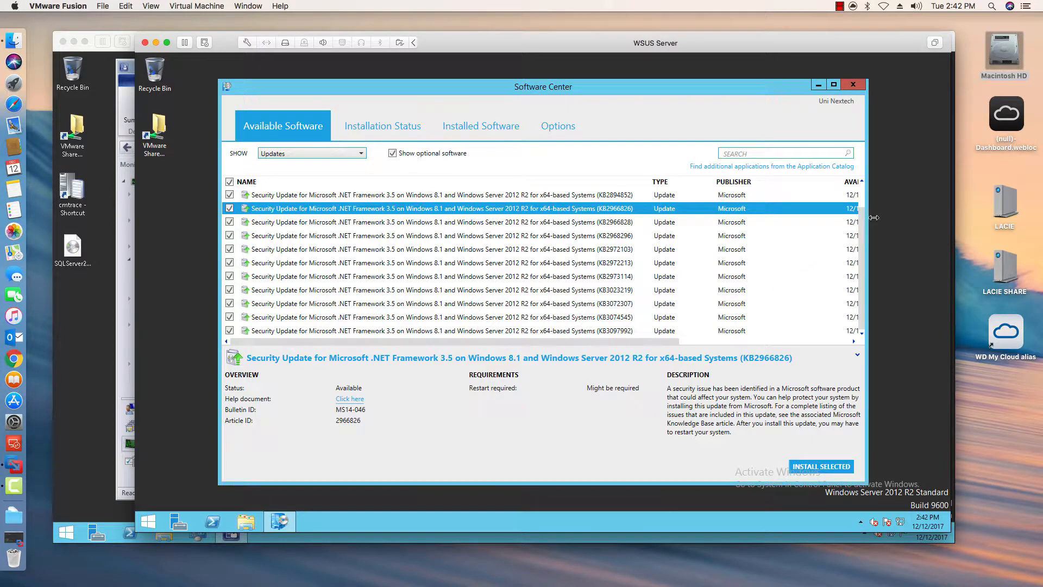
pyautogui.scroll(2, 864, 244)
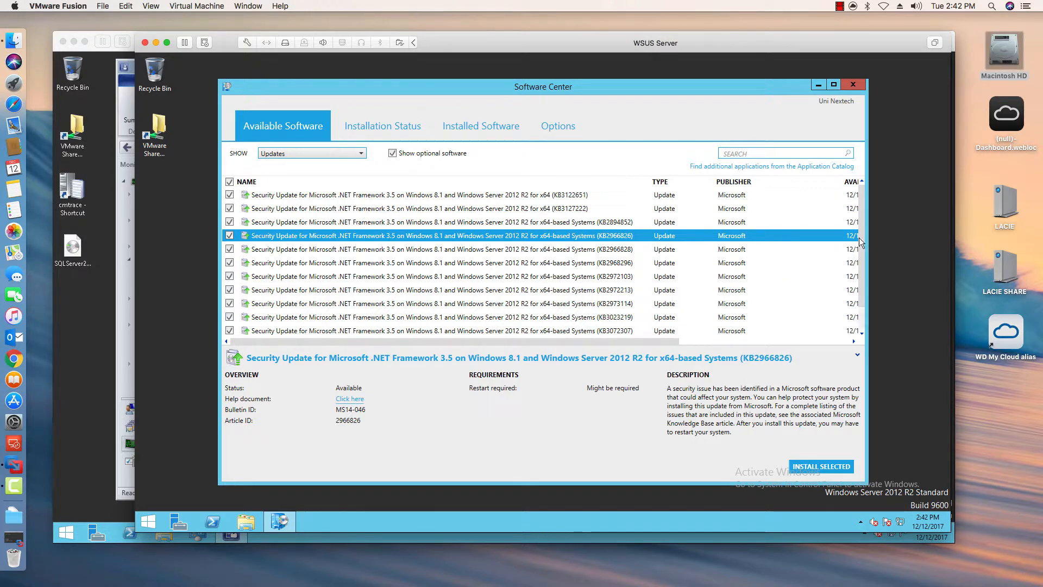
pyautogui.scroll(-2, 862, 243)
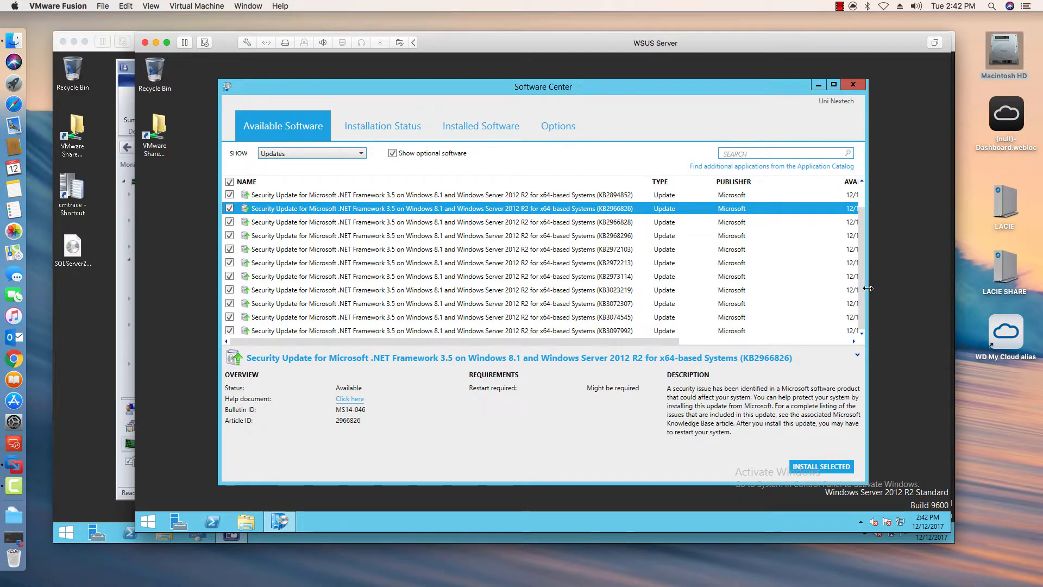
pyautogui.scroll(2, 702, 280)
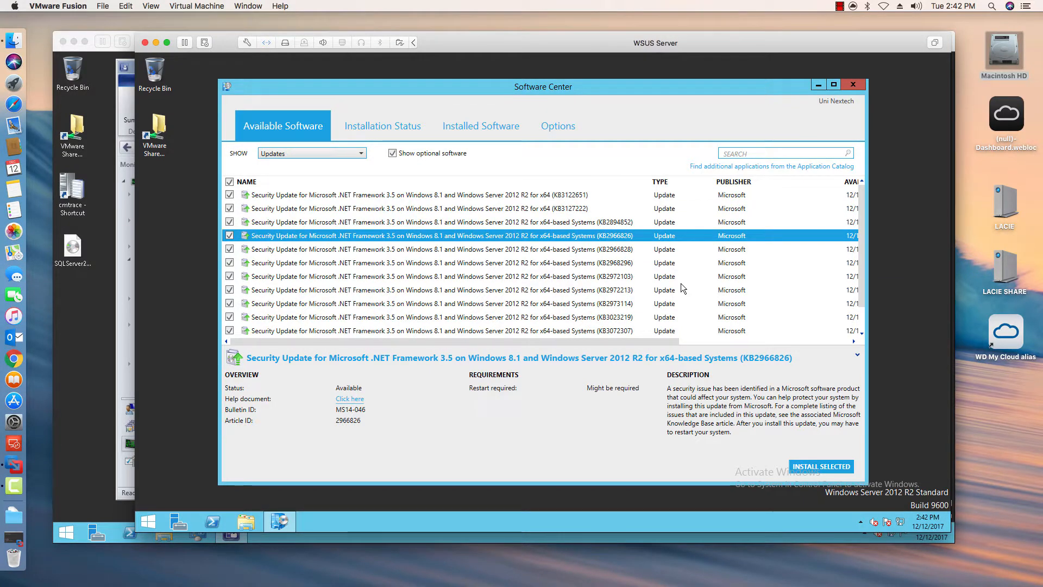
# - Reopen Windows Update's installed update history from Control Panel, sort it by name and scroll through it before closing
pyautogui.rightClick(148, 522)
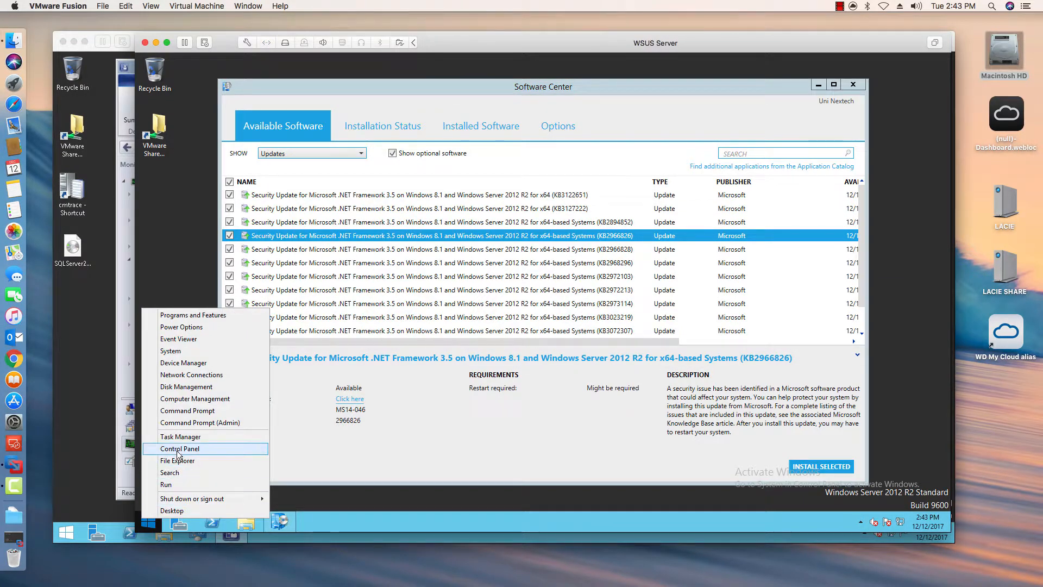
pyautogui.click(201, 448)
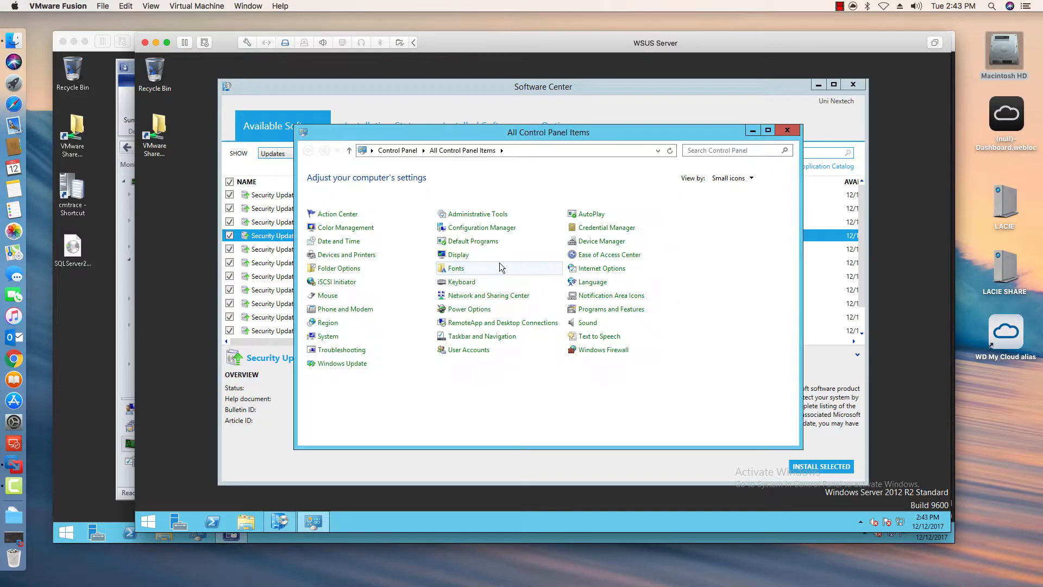
pyautogui.click(368, 365)
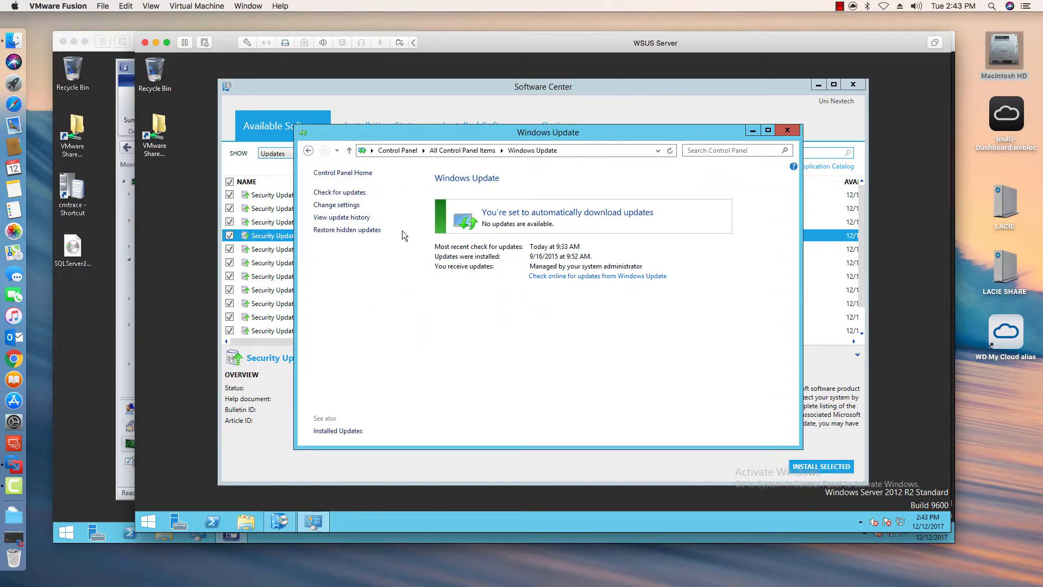
pyautogui.click(338, 217)
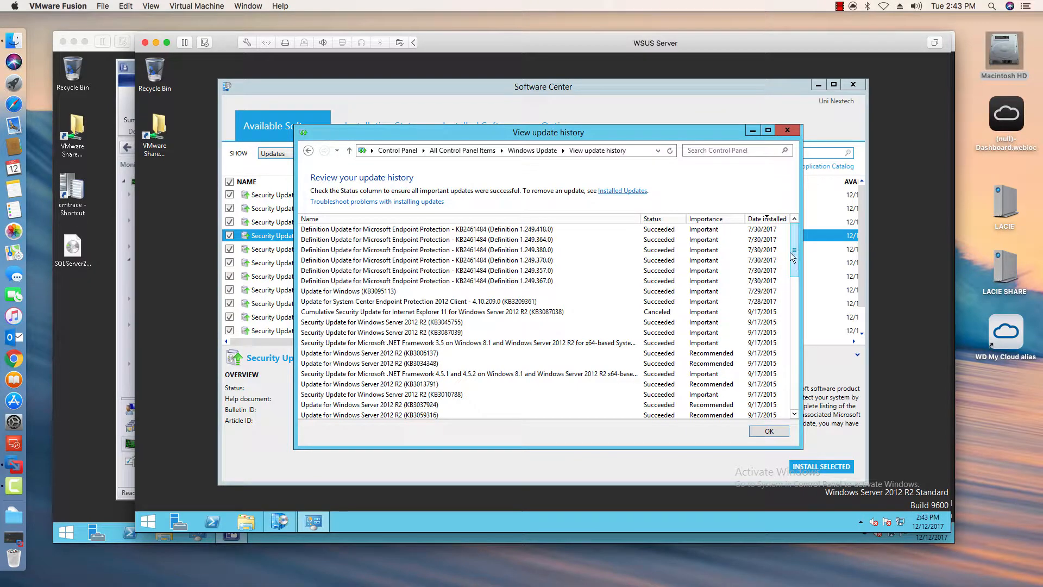
pyautogui.moveTo(795, 253); pyautogui.dragTo(785, 334)
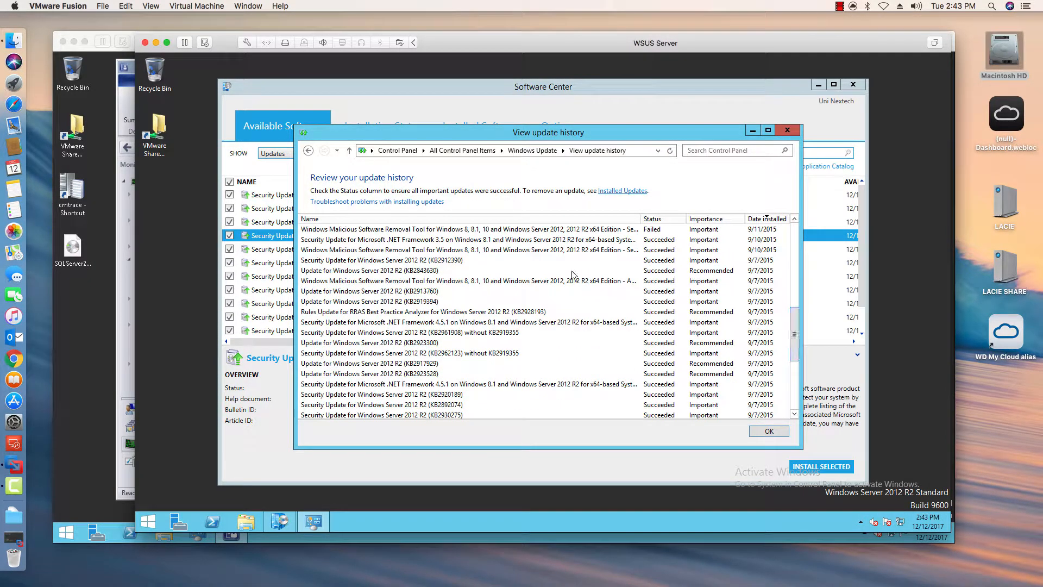
pyautogui.click(520, 217)
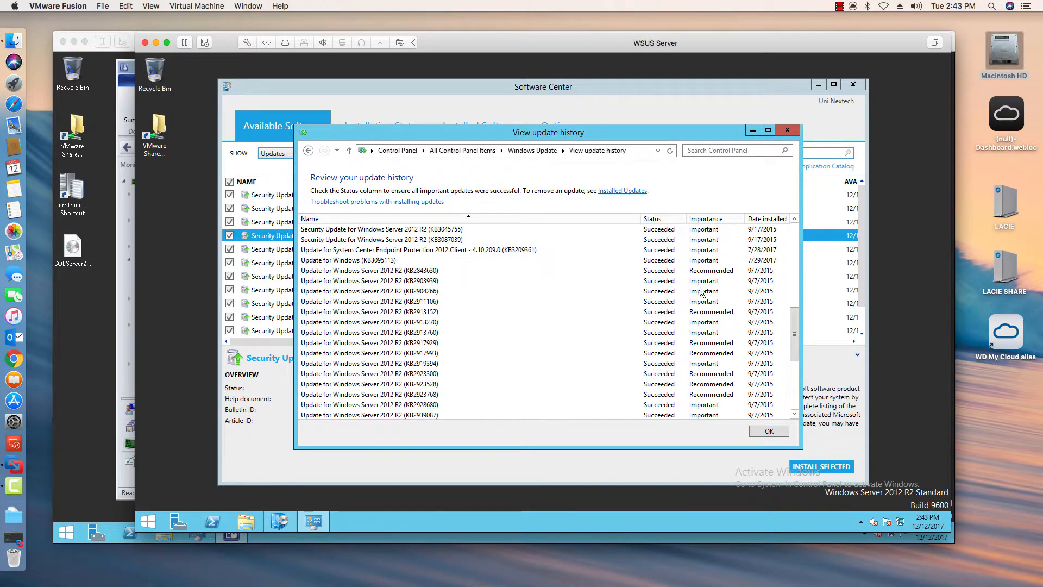
pyautogui.moveTo(796, 318); pyautogui.dragTo(814, 205)
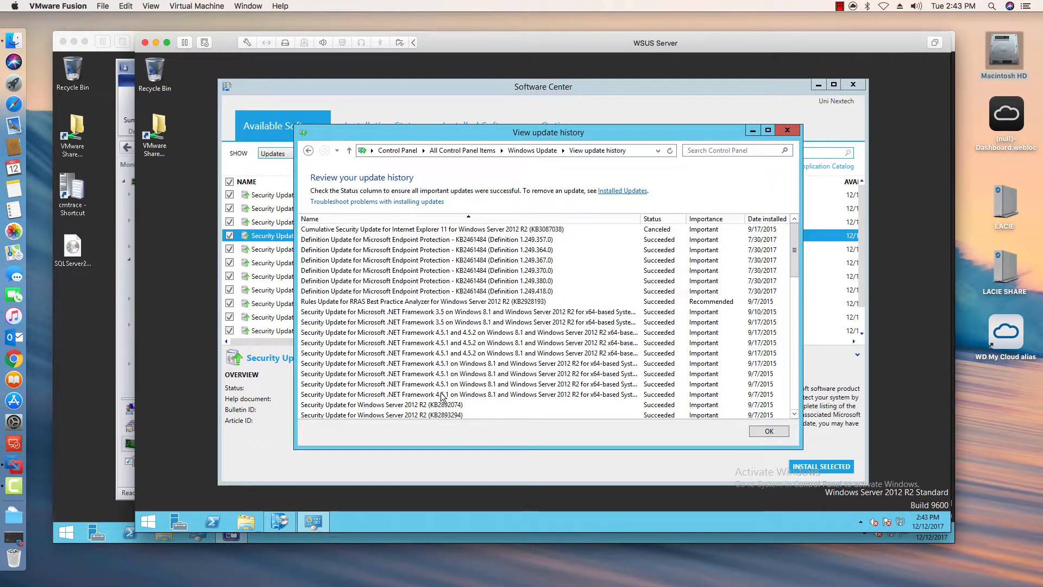
pyautogui.click(787, 131)
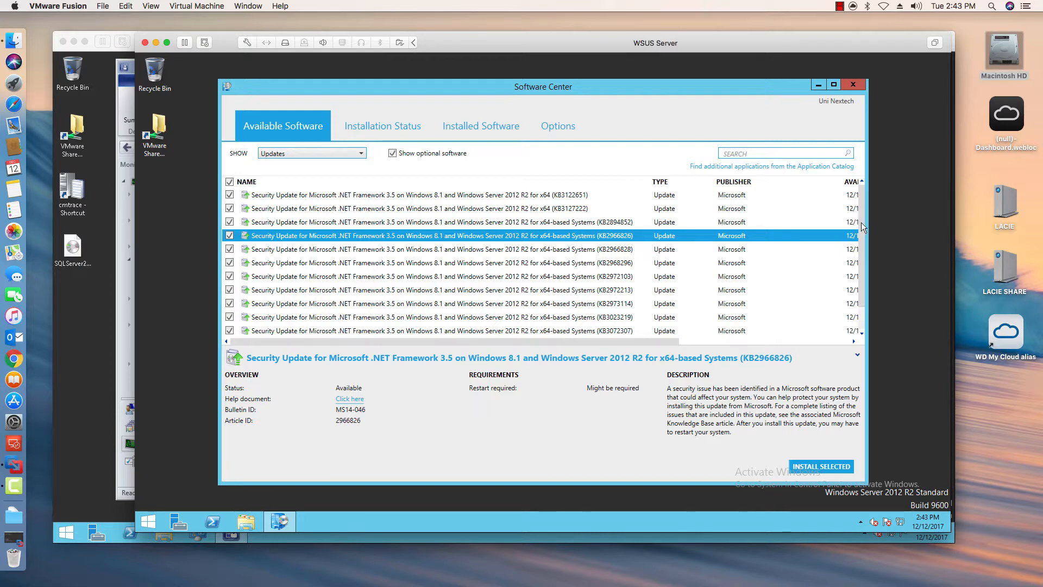
# - Switch to the SCCM 2012 machine and refresh the Windows 2012 R Updates deployment status, checking its In Progress and Compliant tabs
pyautogui.scroll(-2, 862, 223)
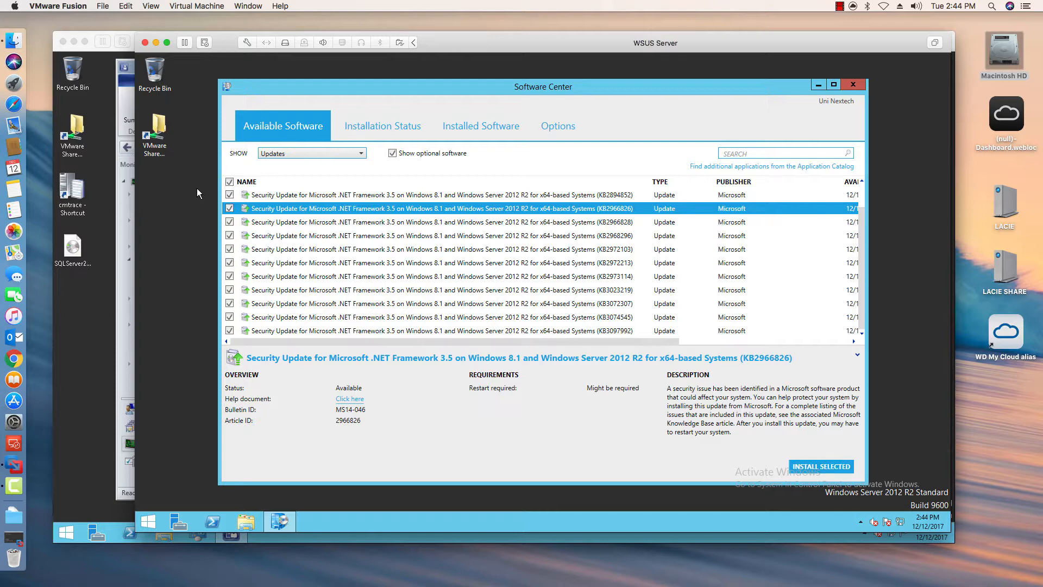
pyautogui.click(229, 182)
pyautogui.click(157, 42)
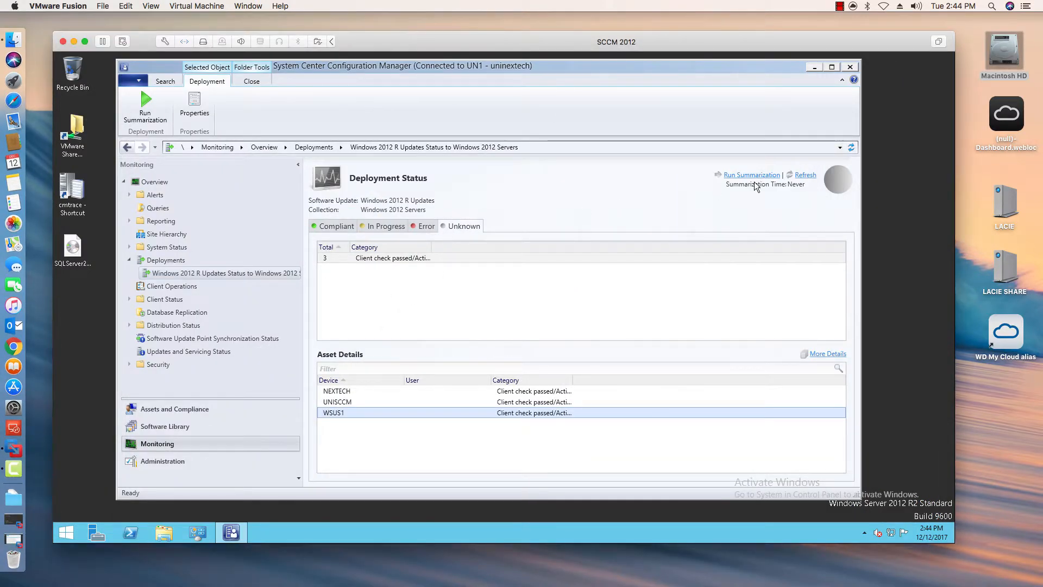
pyautogui.click(807, 175)
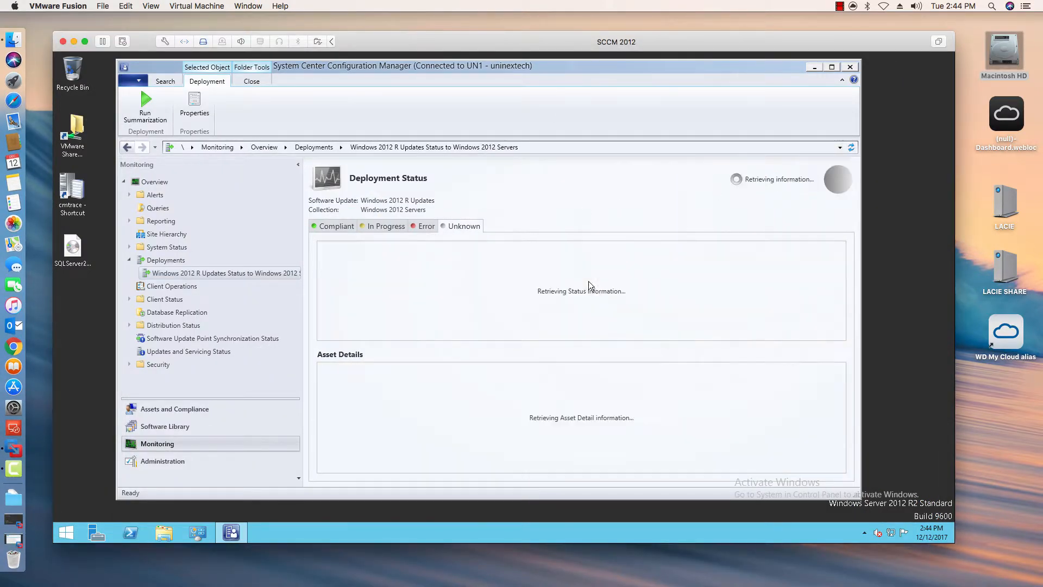
pyautogui.click(385, 227)
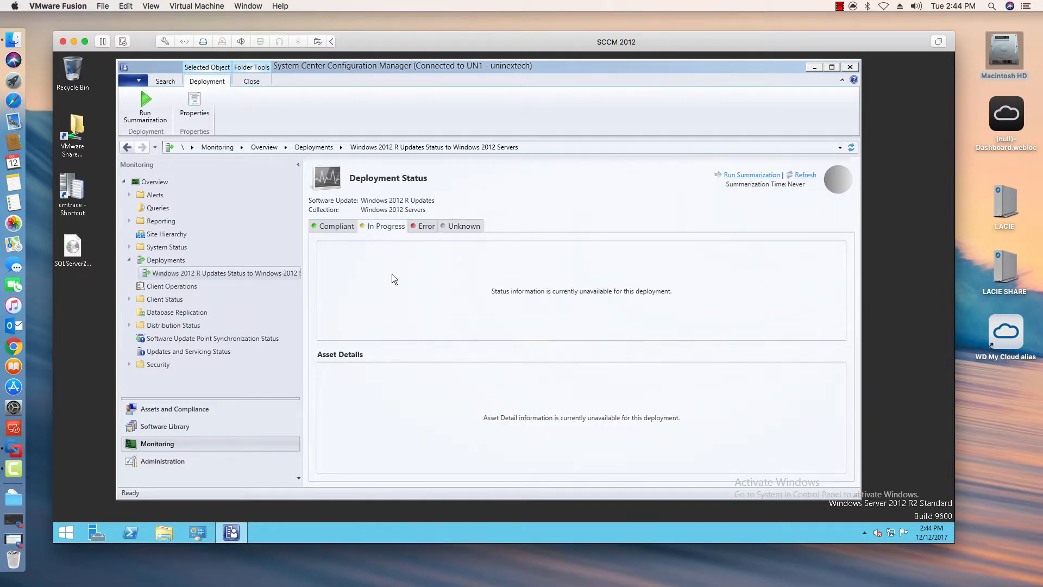
pyautogui.click(342, 232)
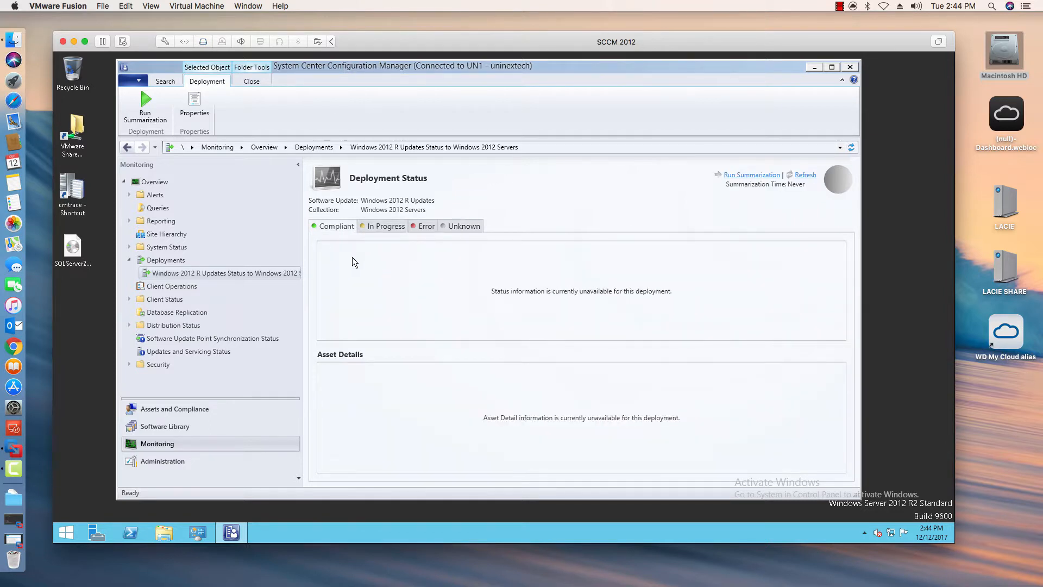
pyautogui.click(376, 226)
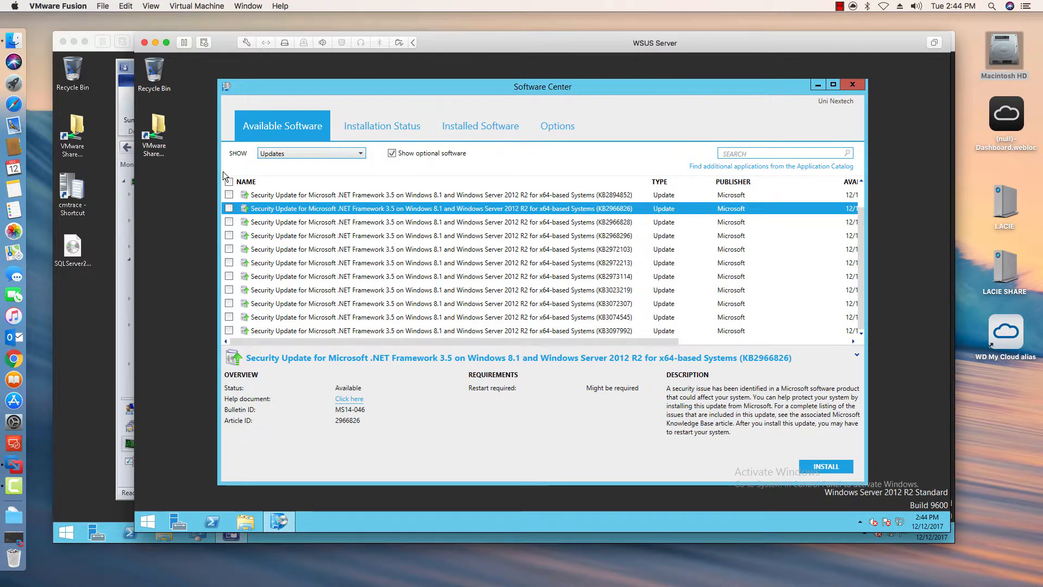
# - Back on the WSUS Server, select all available updates and install the selected ones
pyautogui.click(229, 182)
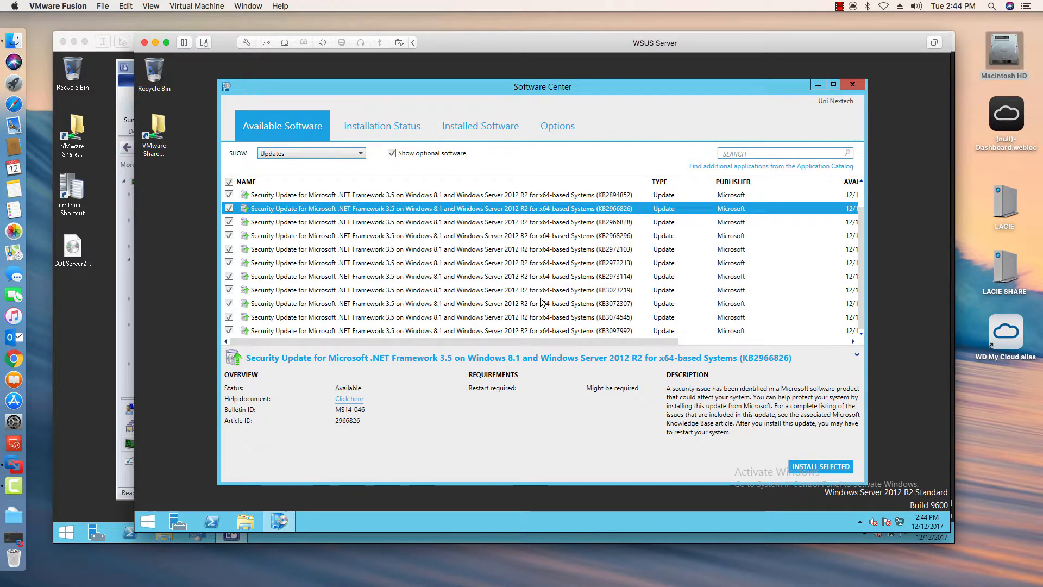
pyautogui.click(832, 469)
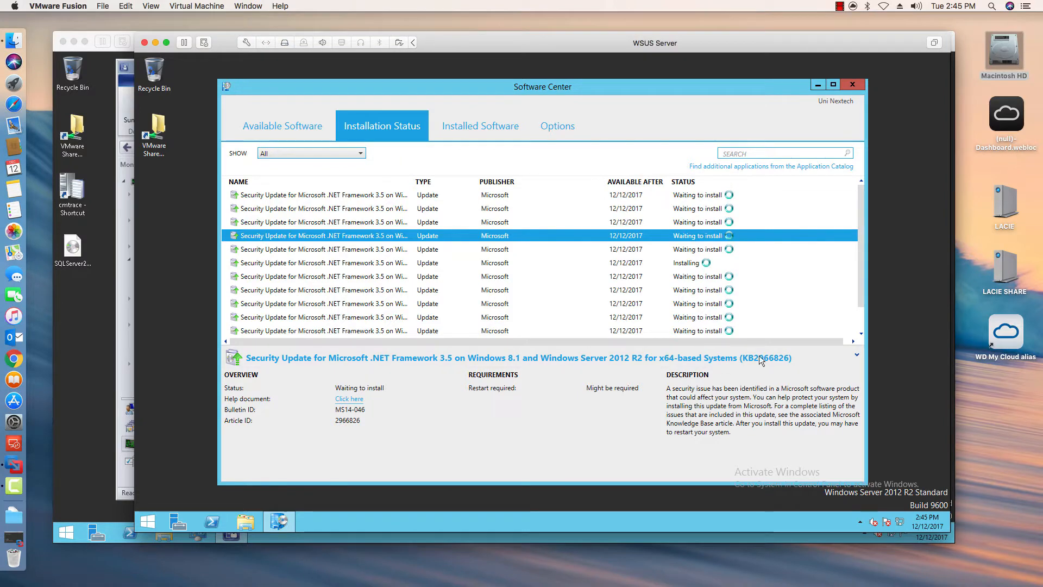
# - Switch to the SCCM 2012 machine and view the Compliant tab of the Windows 2012 R Updates deployment status
pyautogui.click(145, 43)
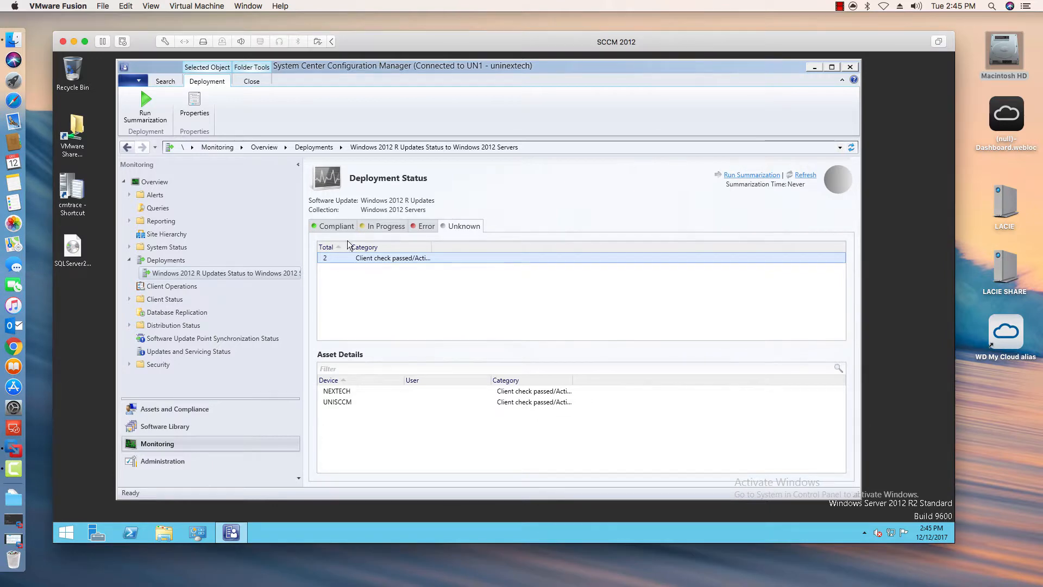
pyautogui.click(339, 228)
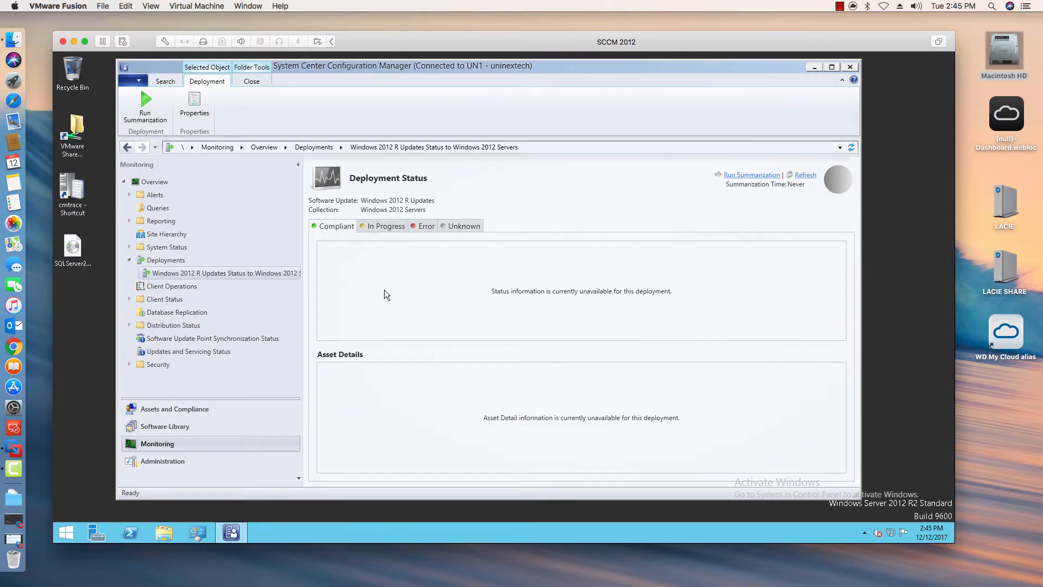
pyautogui.click(840, 6)
pyautogui.click(843, 30)
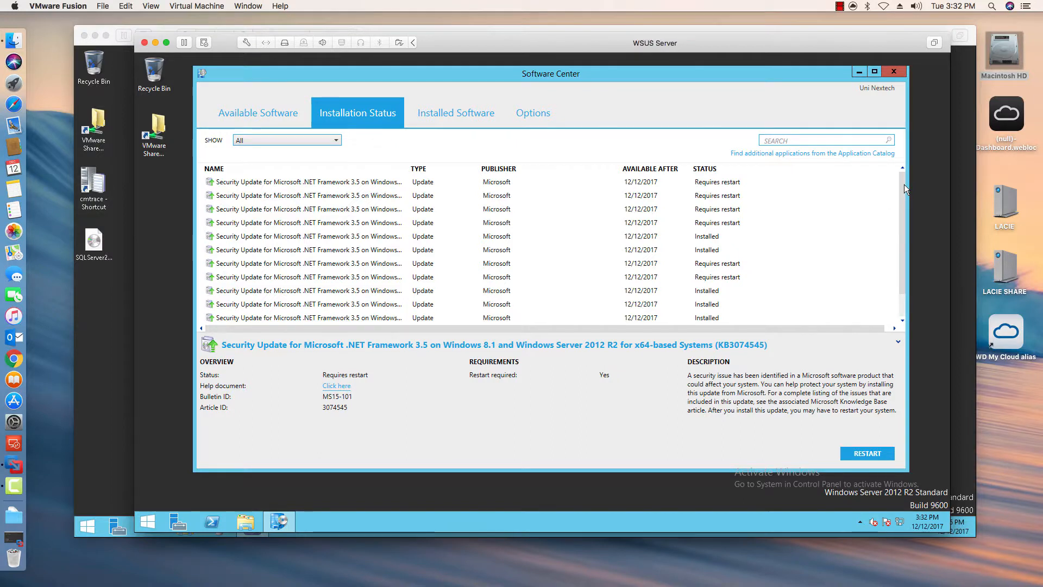
# - Scroll through Software Center's installation status list, selecting updates to review which are installed or need a restart
pyautogui.moveTo(904, 184); pyautogui.dragTo(903, 229)
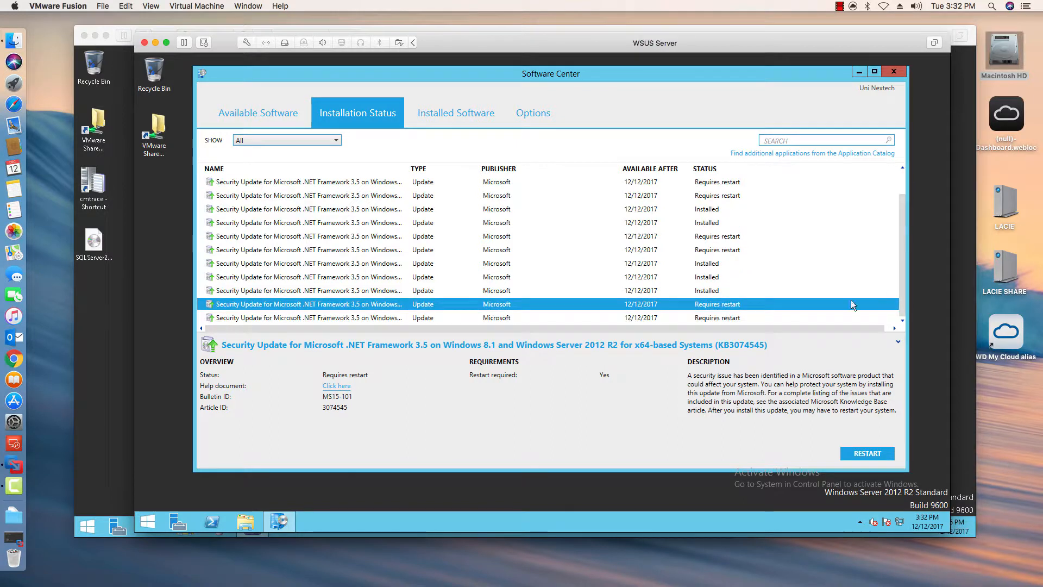
pyautogui.click(713, 212)
pyautogui.click(716, 198)
pyautogui.click(706, 224)
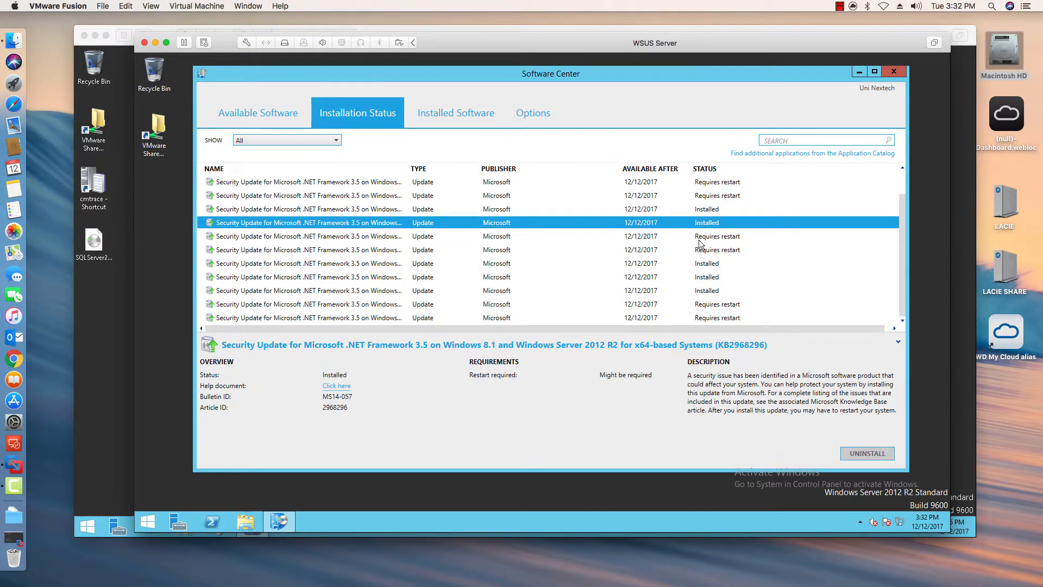
pyautogui.click(705, 237)
pyautogui.click(704, 251)
pyautogui.click(704, 264)
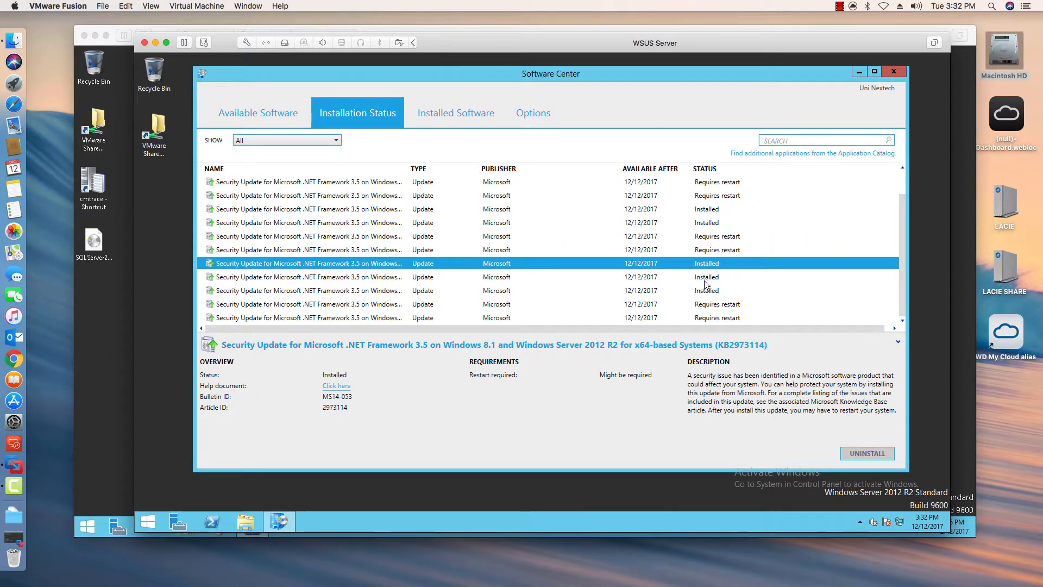
pyautogui.click(706, 277)
# - Restart the WSUS Server from Software Center to complete the update installation
pyautogui.click(718, 304)
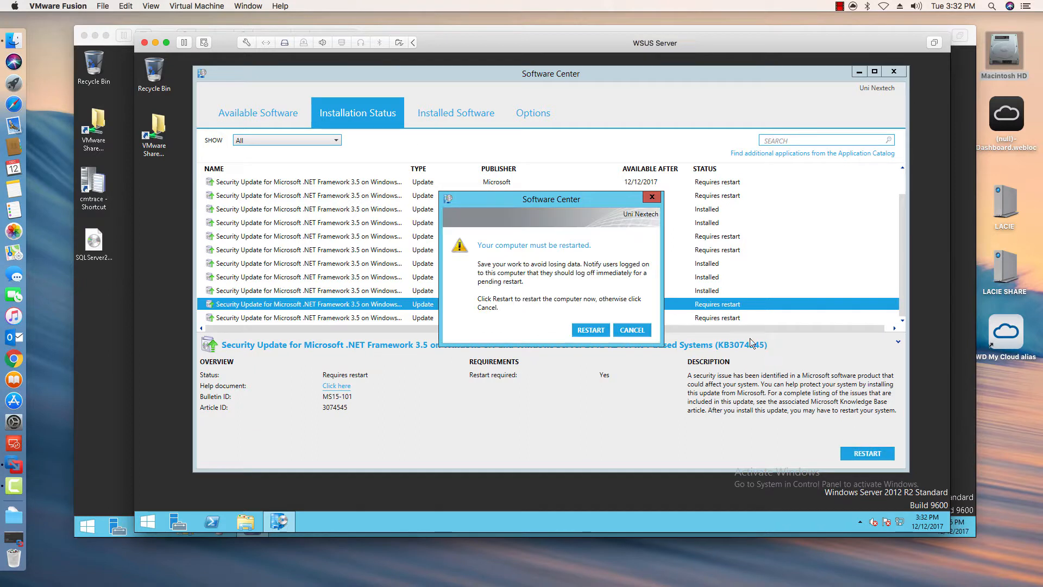
pyautogui.click(591, 330)
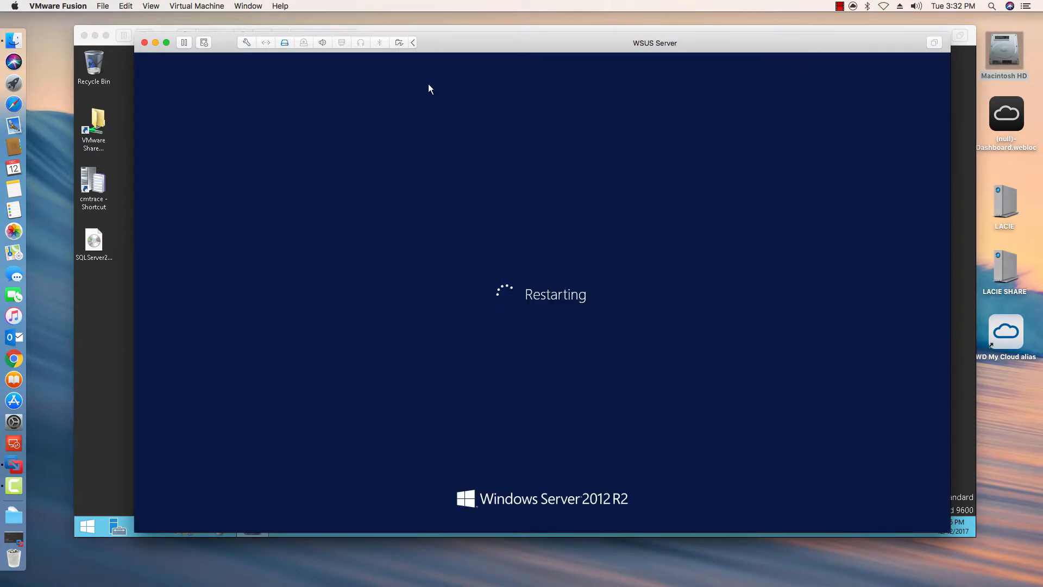
pyautogui.click(841, 7)
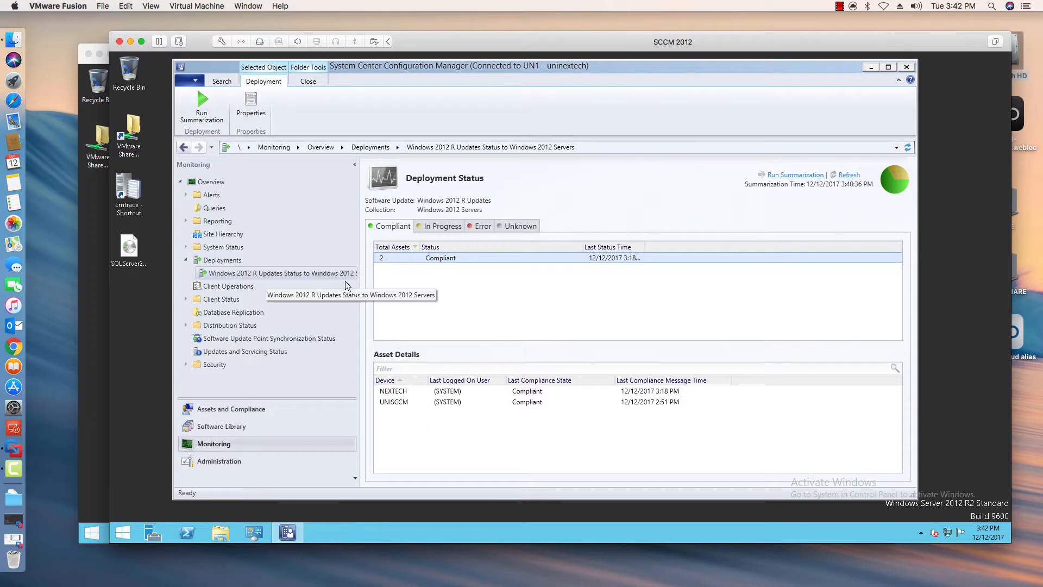
# - Inspect the deployment's In Progress tab and open More Details for the WSUS1 device's update states, then close it
pyautogui.click(401, 402)
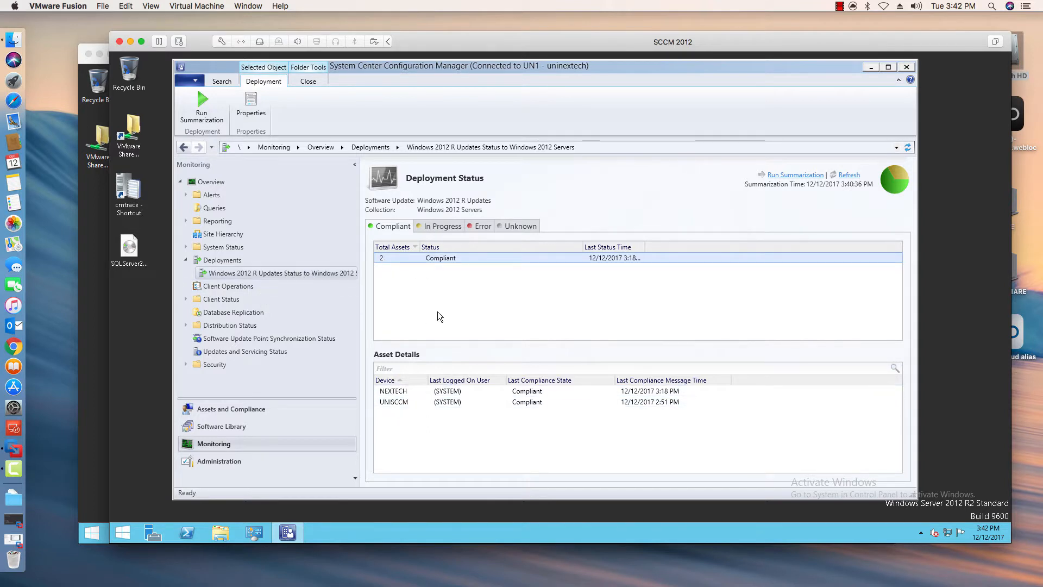
pyautogui.click(443, 226)
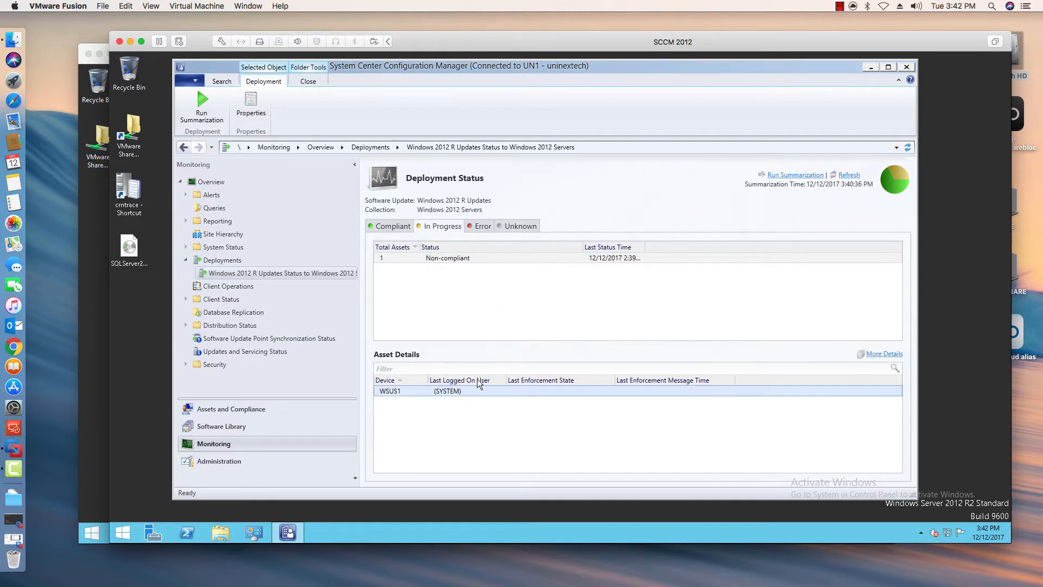
pyautogui.click(885, 355)
pyautogui.click(478, 172)
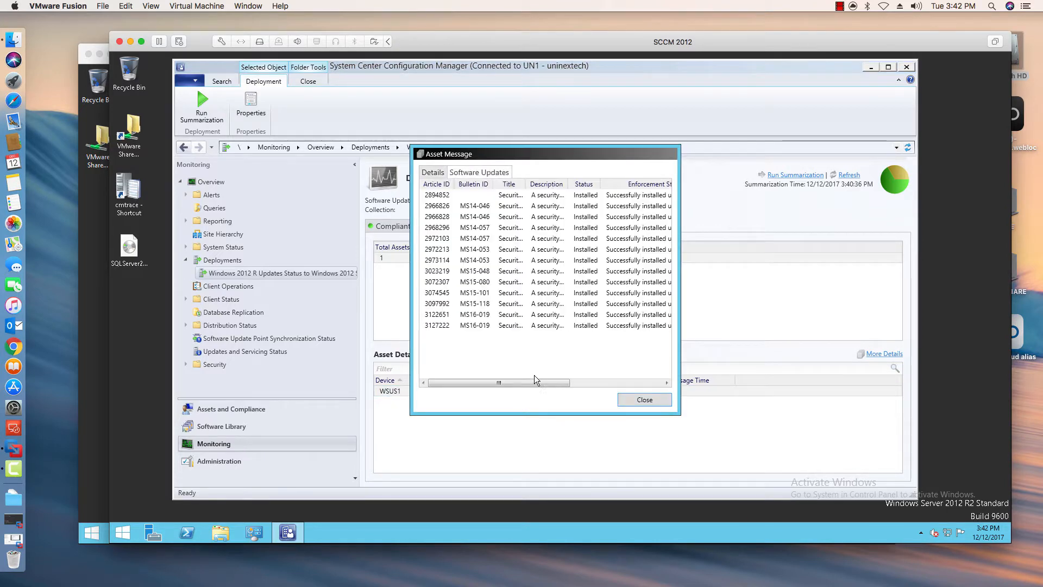
pyautogui.hscroll(5, 613, 359)
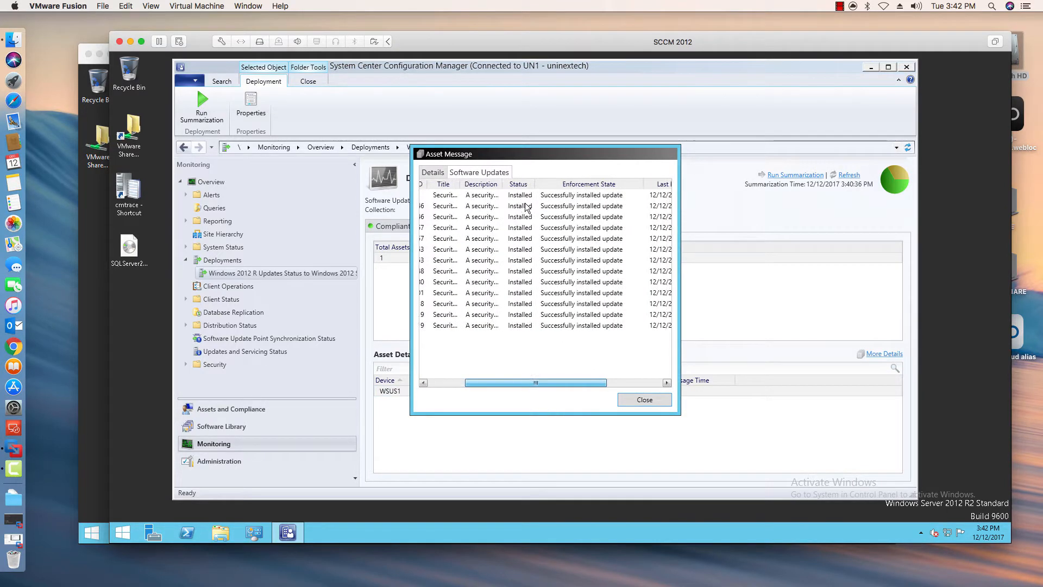
pyautogui.click(626, 404)
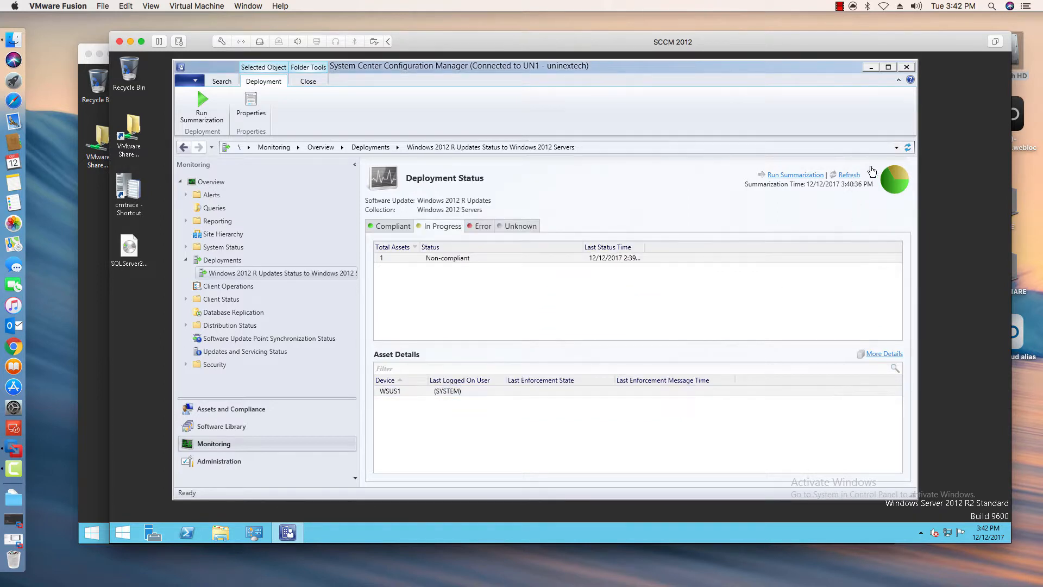
# - Recheck the Compliant tab, then browse the Software Update Groups and All Software Updates lists in the Software Library
pyautogui.click(529, 257)
pyautogui.click(381, 226)
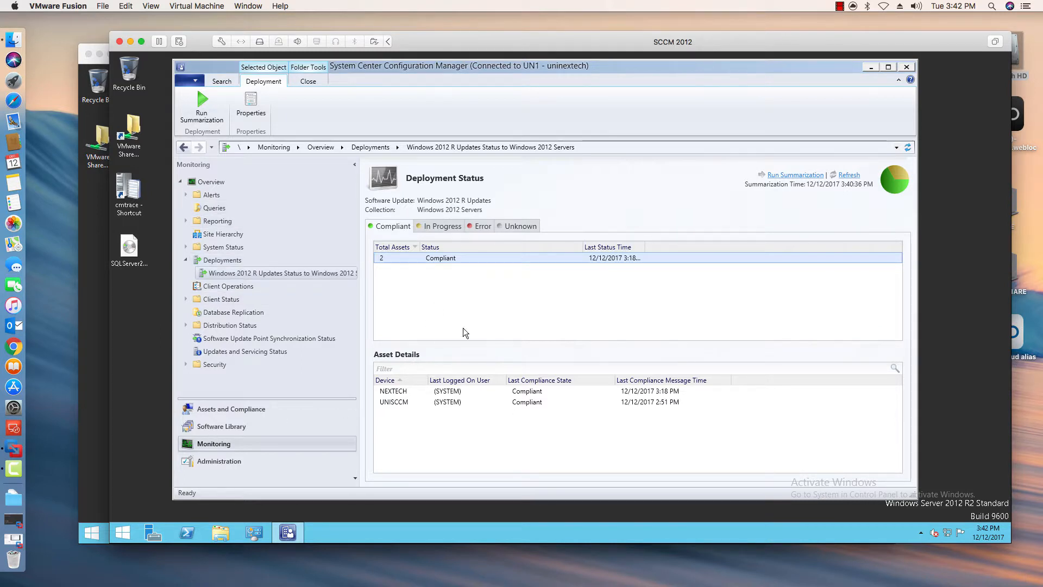
pyautogui.click(222, 427)
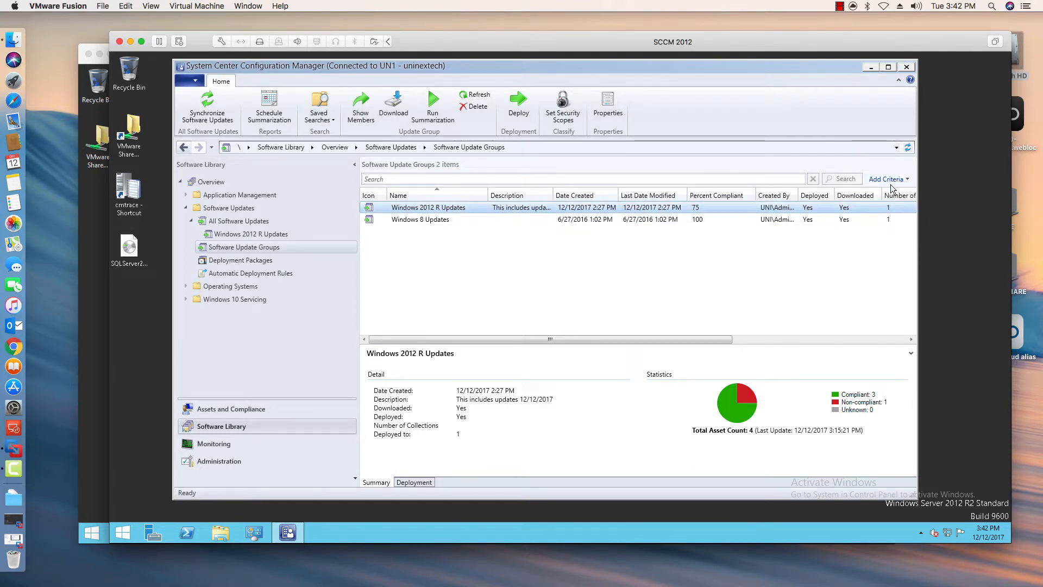
pyautogui.click(908, 147)
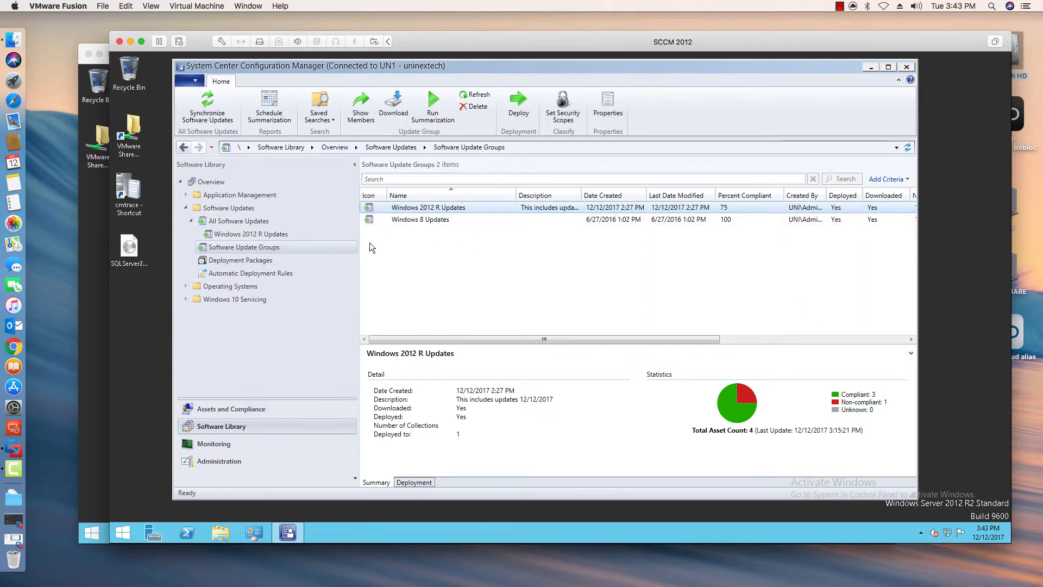
pyautogui.press('Up')
pyautogui.press('Up')
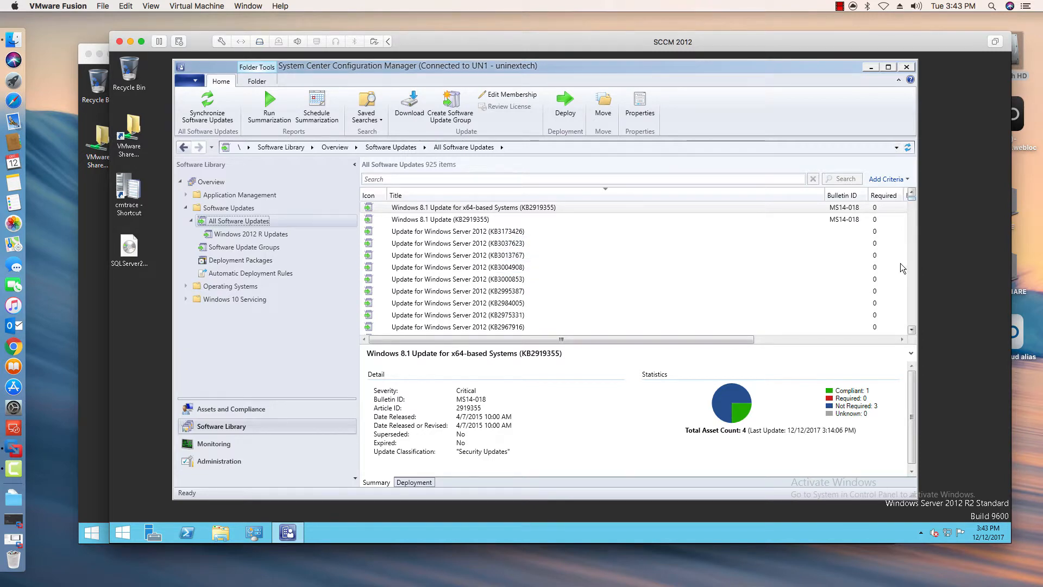
pyautogui.scroll(-10, 486, 228)
pyautogui.scroll(-15, 485, 227)
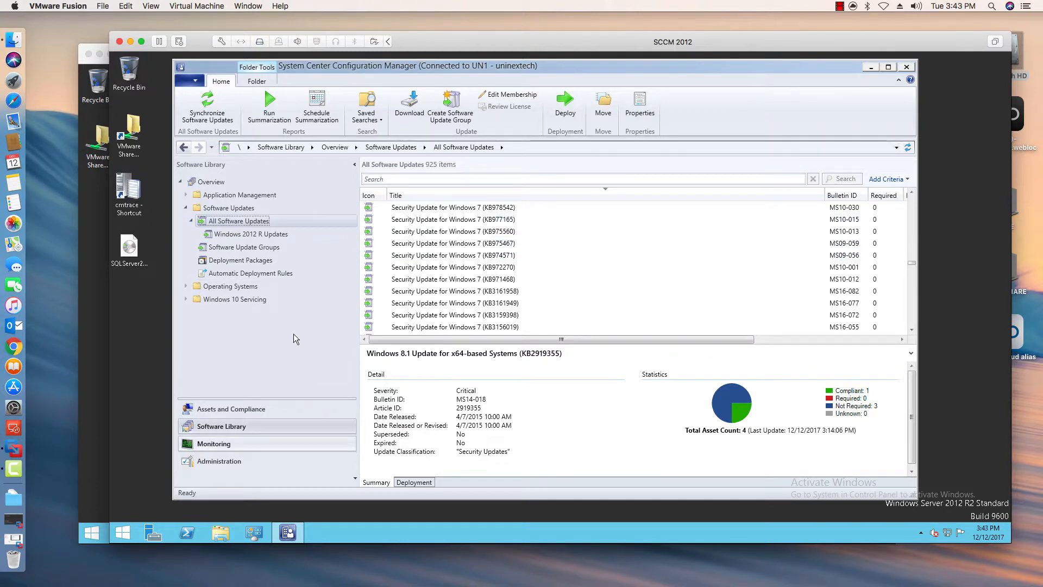
# - Open the Software Updates - A Compliance reports under Monitoring and run Compliance 1 - Overall compliance
pyautogui.click(213, 443)
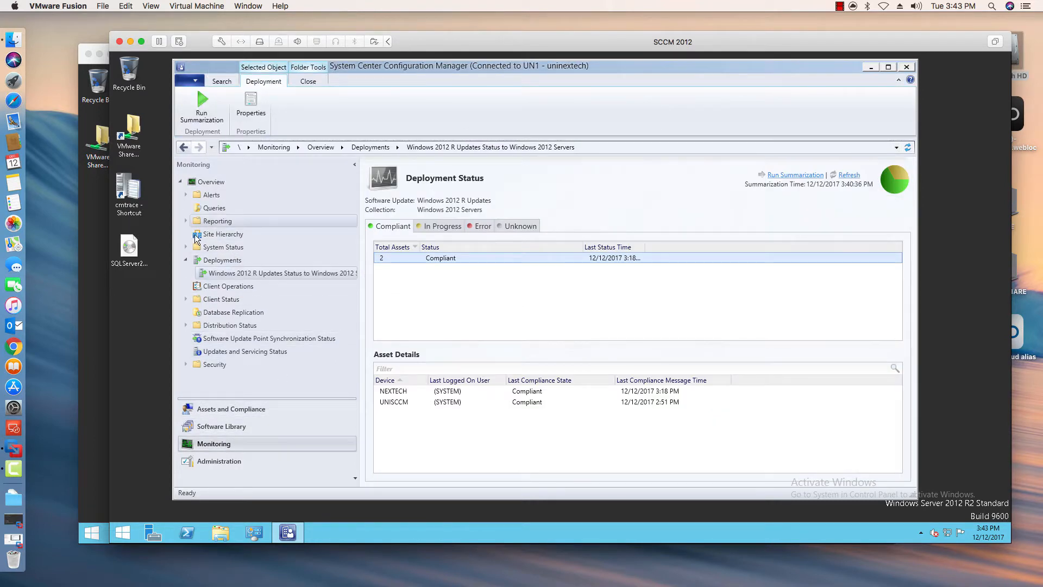
pyautogui.click(187, 221)
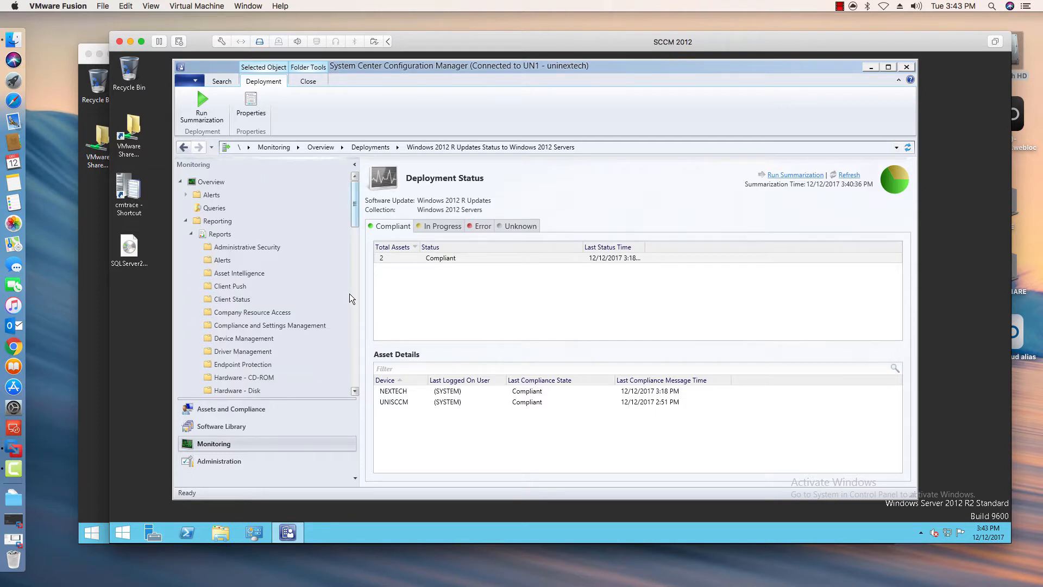
pyautogui.scroll(-8, 350, 293)
pyautogui.scroll(-2, 307, 266)
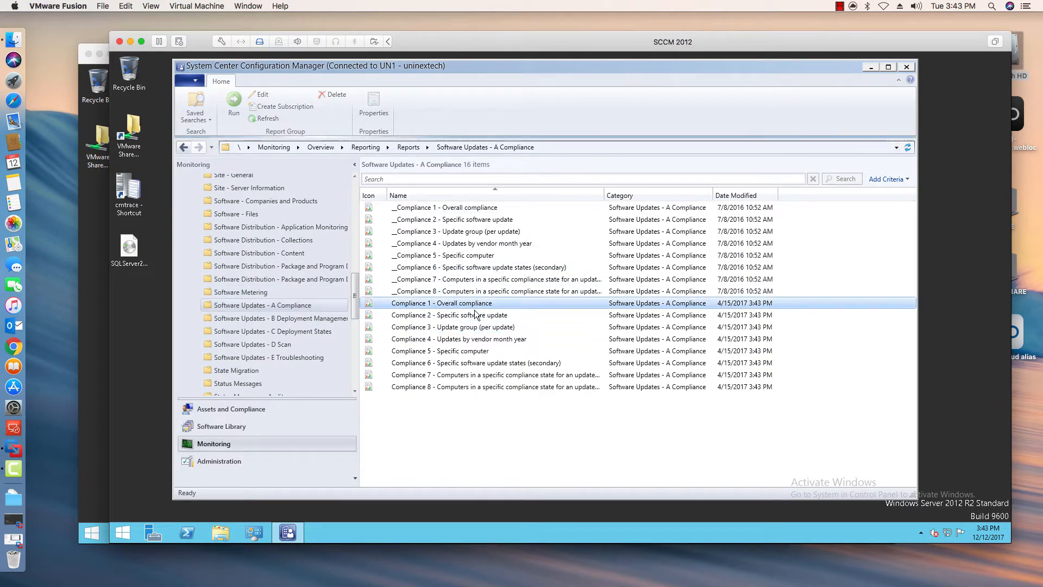
pyautogui.rightClick(464, 304)
pyautogui.click(567, 313)
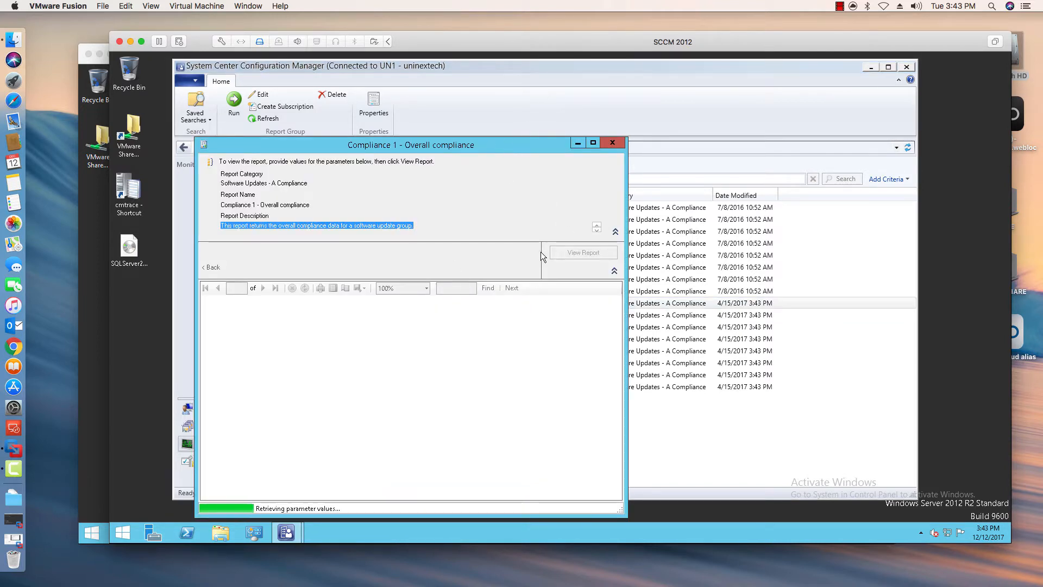
# - View the report for update group Windows 2012 R Updates and collection Windows 2012 Servers, then close it
pyautogui.moveTo(497, 145); pyautogui.dragTo(550, 94)
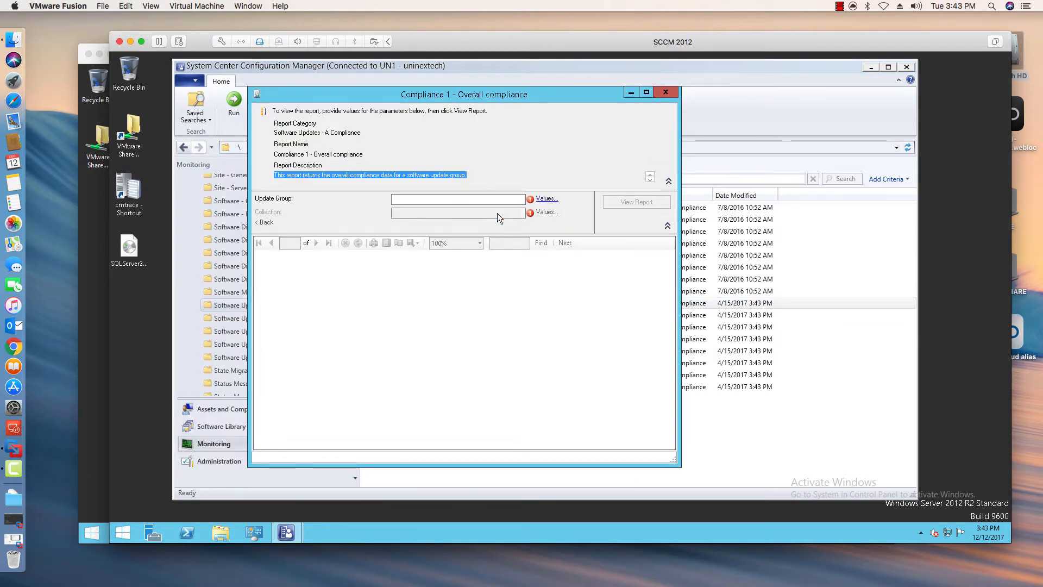
pyautogui.click(547, 198)
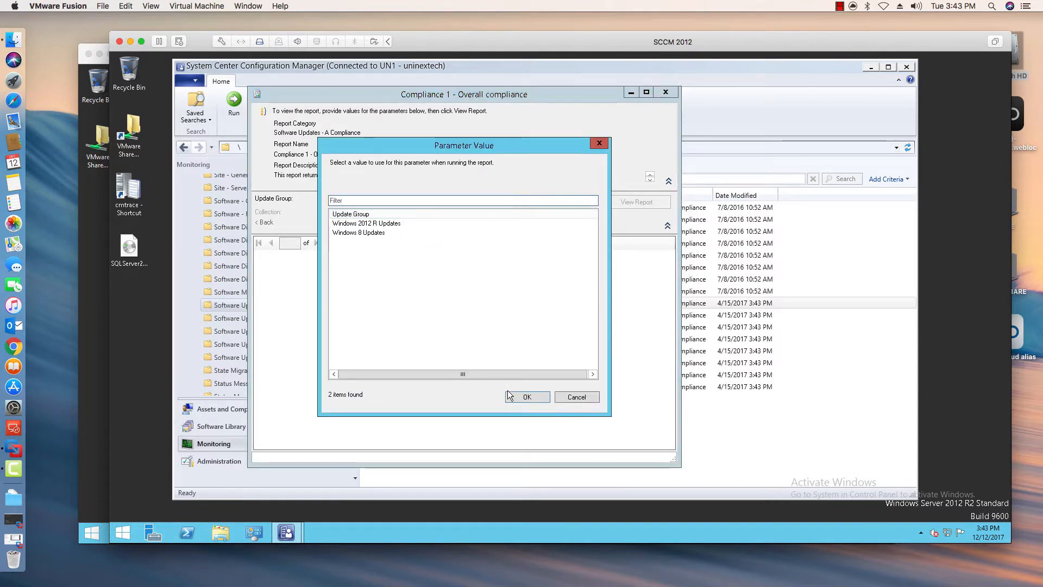
pyautogui.click(514, 393)
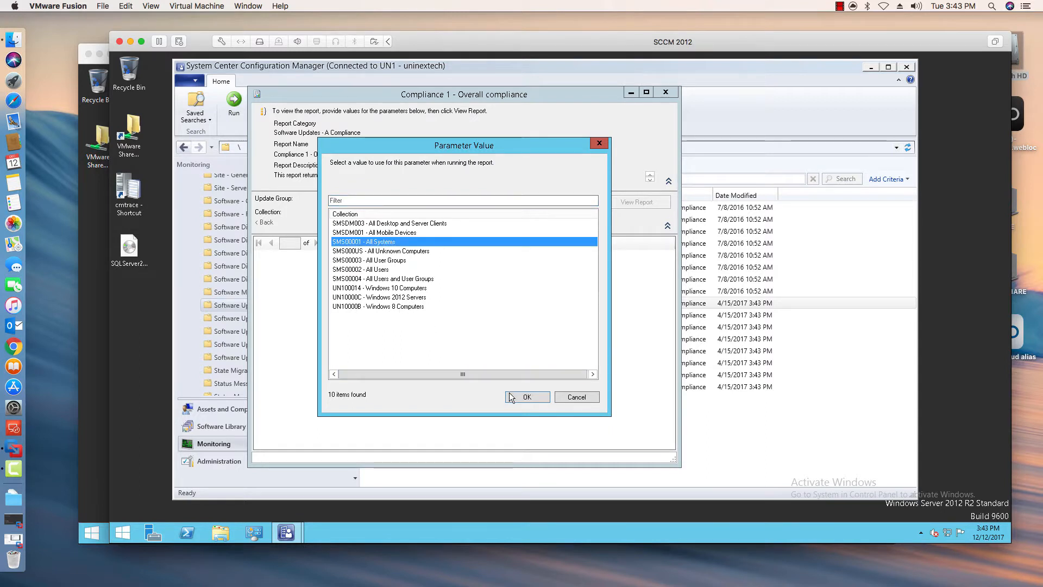
pyautogui.click(526, 396)
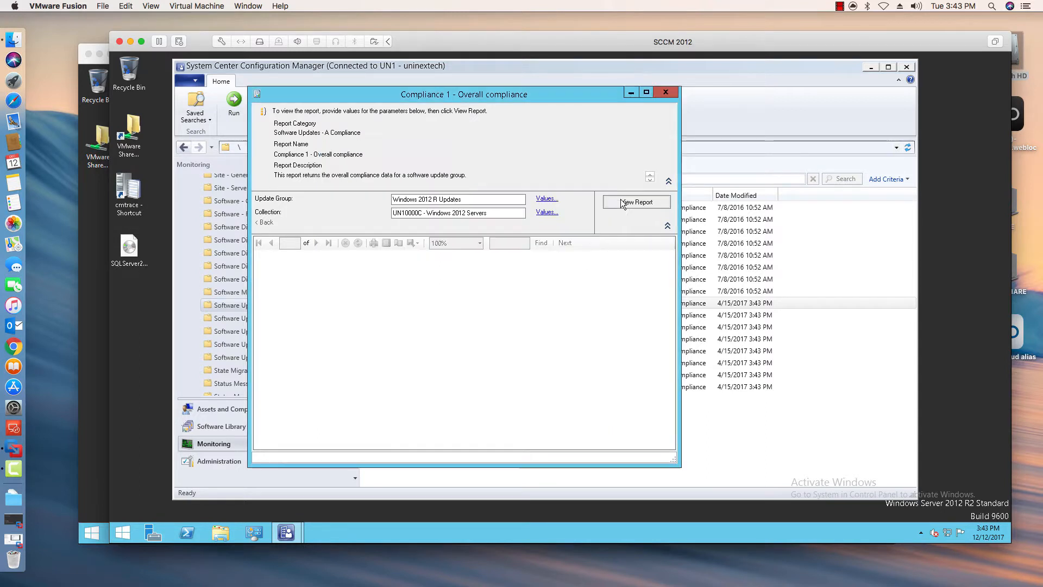
pyautogui.click(623, 202)
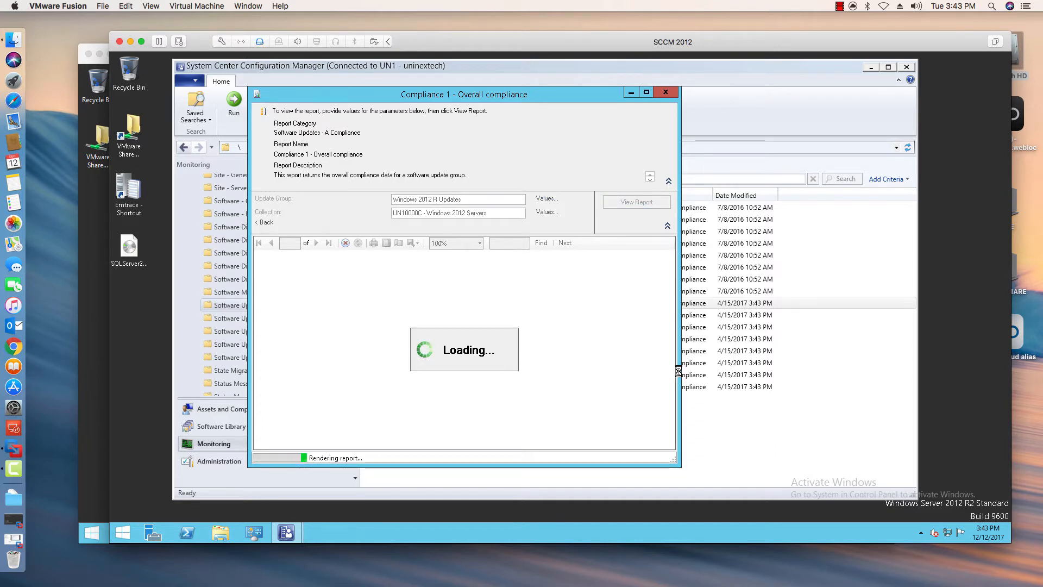
pyautogui.moveTo(681, 361); pyautogui.dragTo(814, 358)
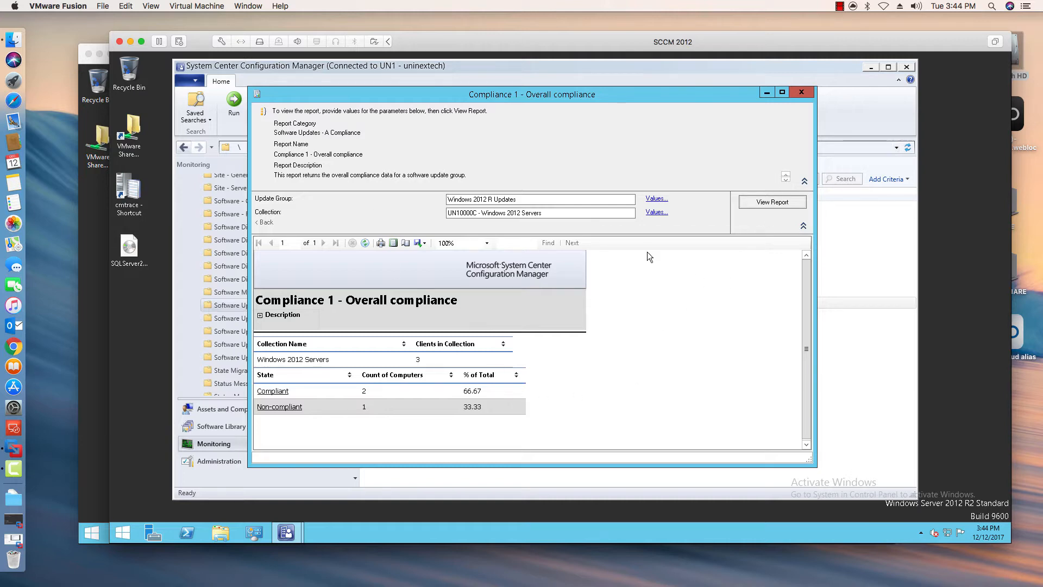
pyautogui.click(799, 93)
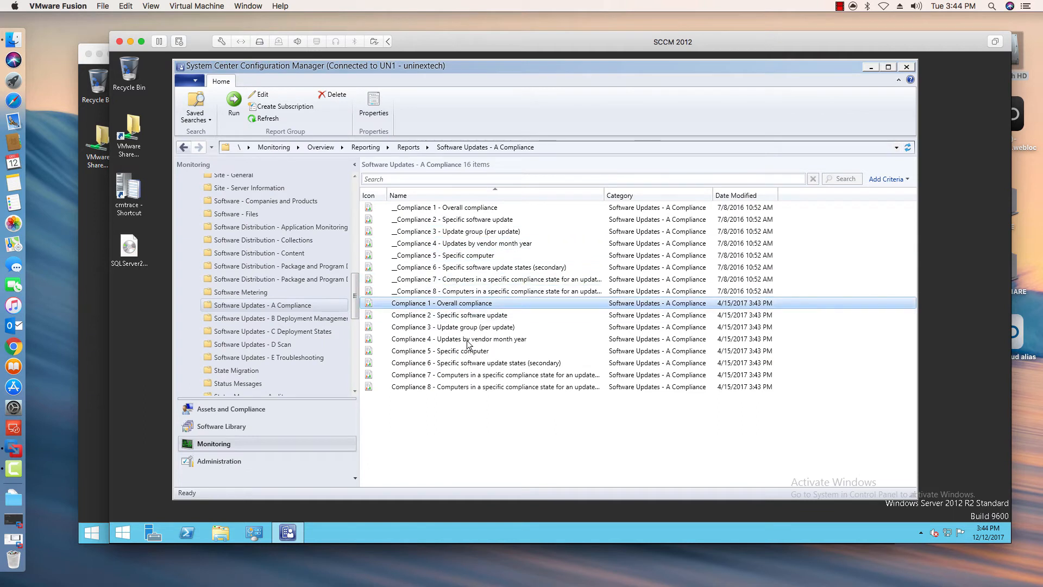
# - Browse the other compliance reports and open the Software Updates - D Scan report folder
pyautogui.rightClick(451, 307)
pyautogui.click(460, 324)
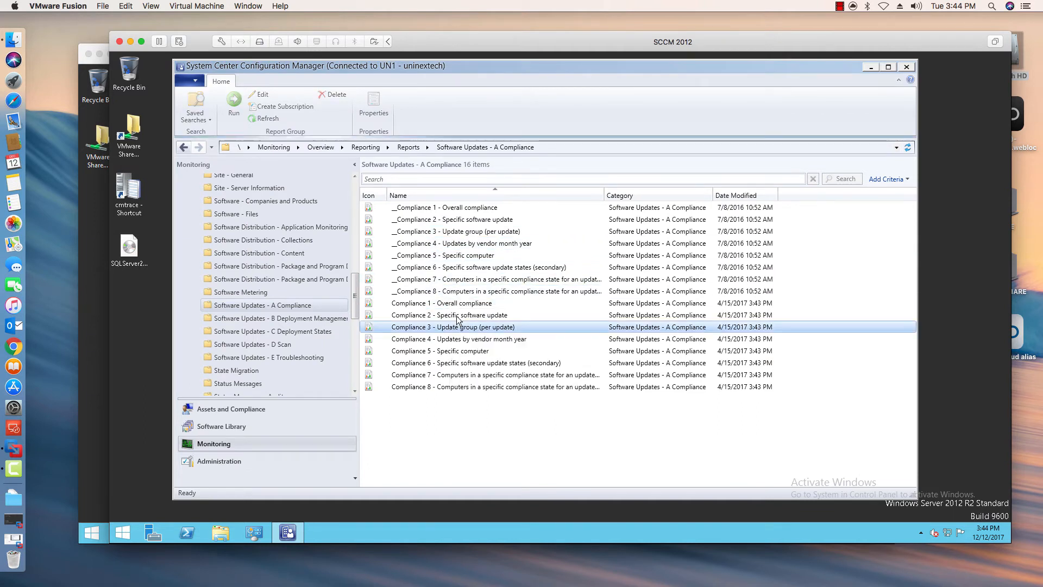
pyautogui.click(457, 318)
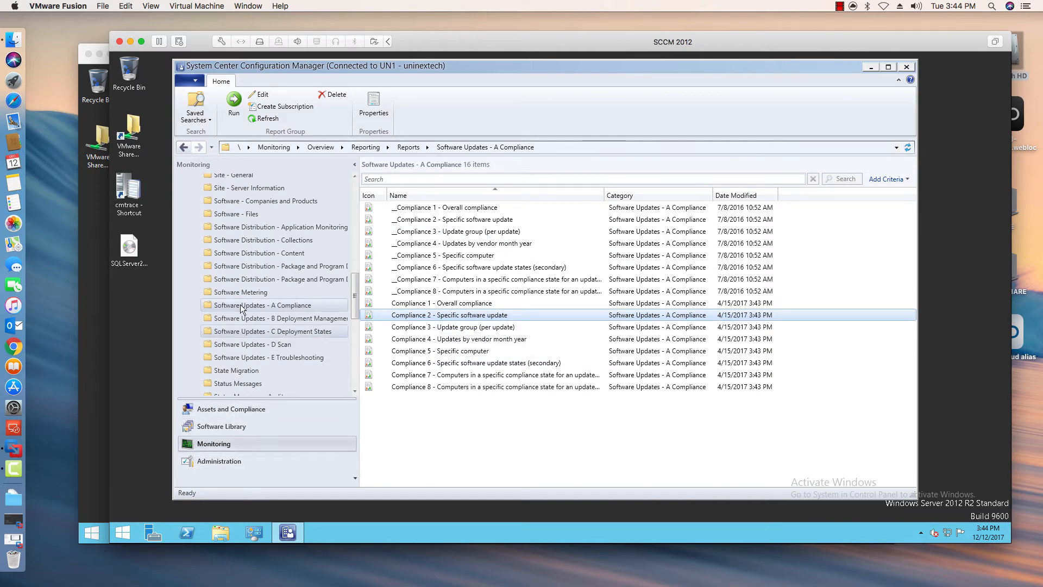
pyautogui.click(275, 344)
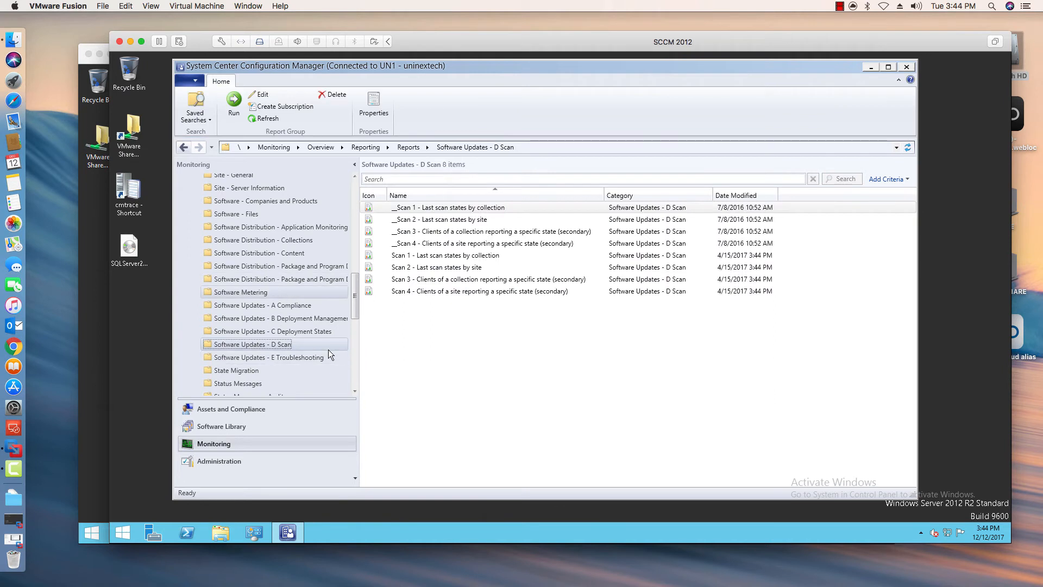